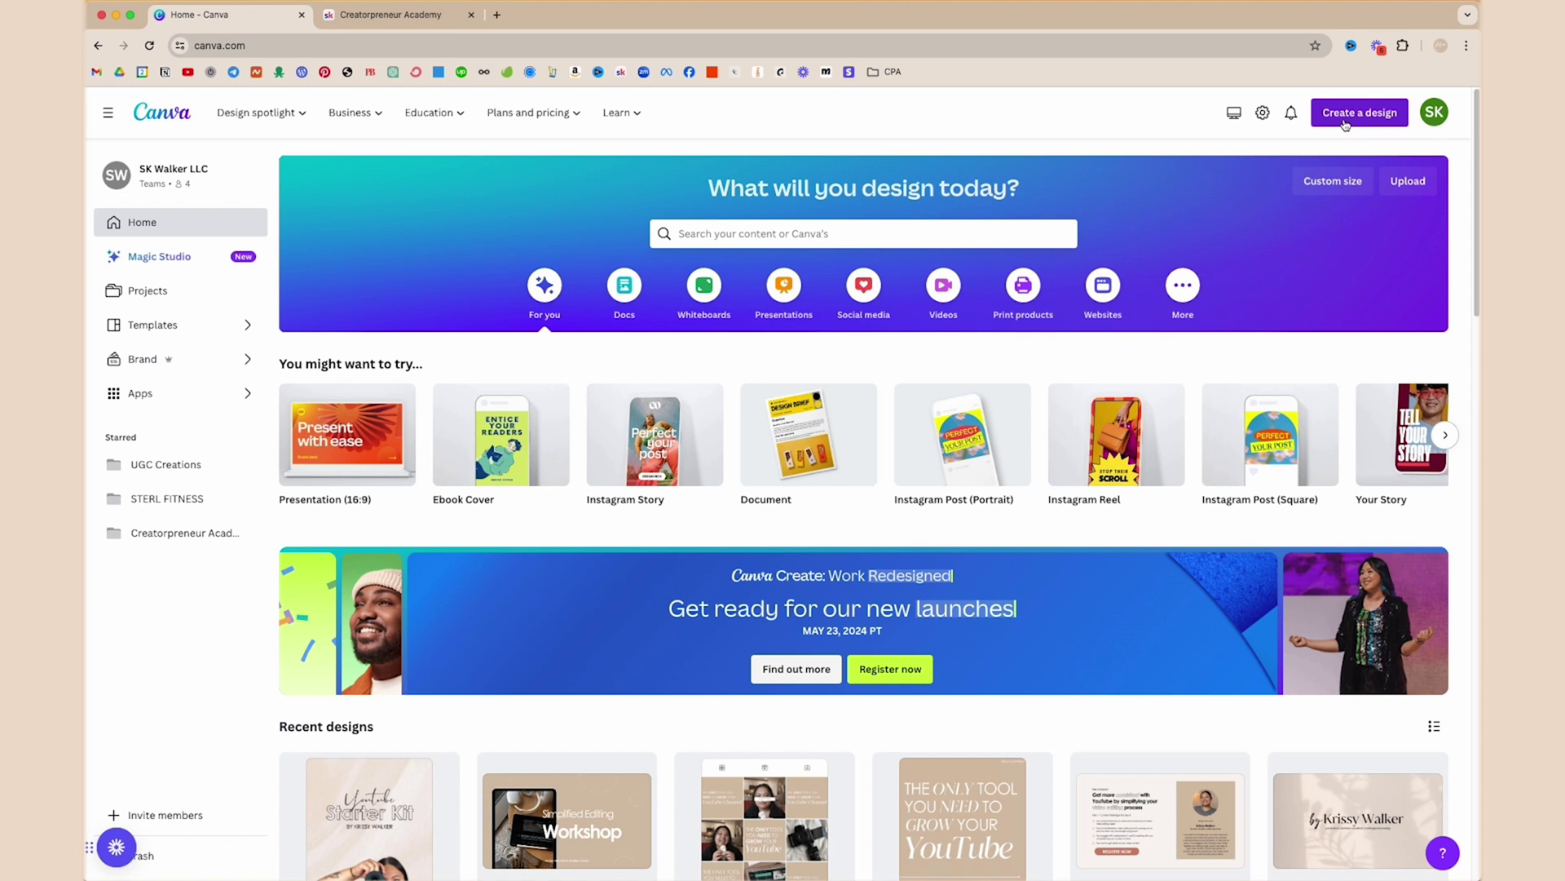
# Create a blank YouTube Livestream Video design by searching 'youtube'.
pyautogui.click(1345, 122)
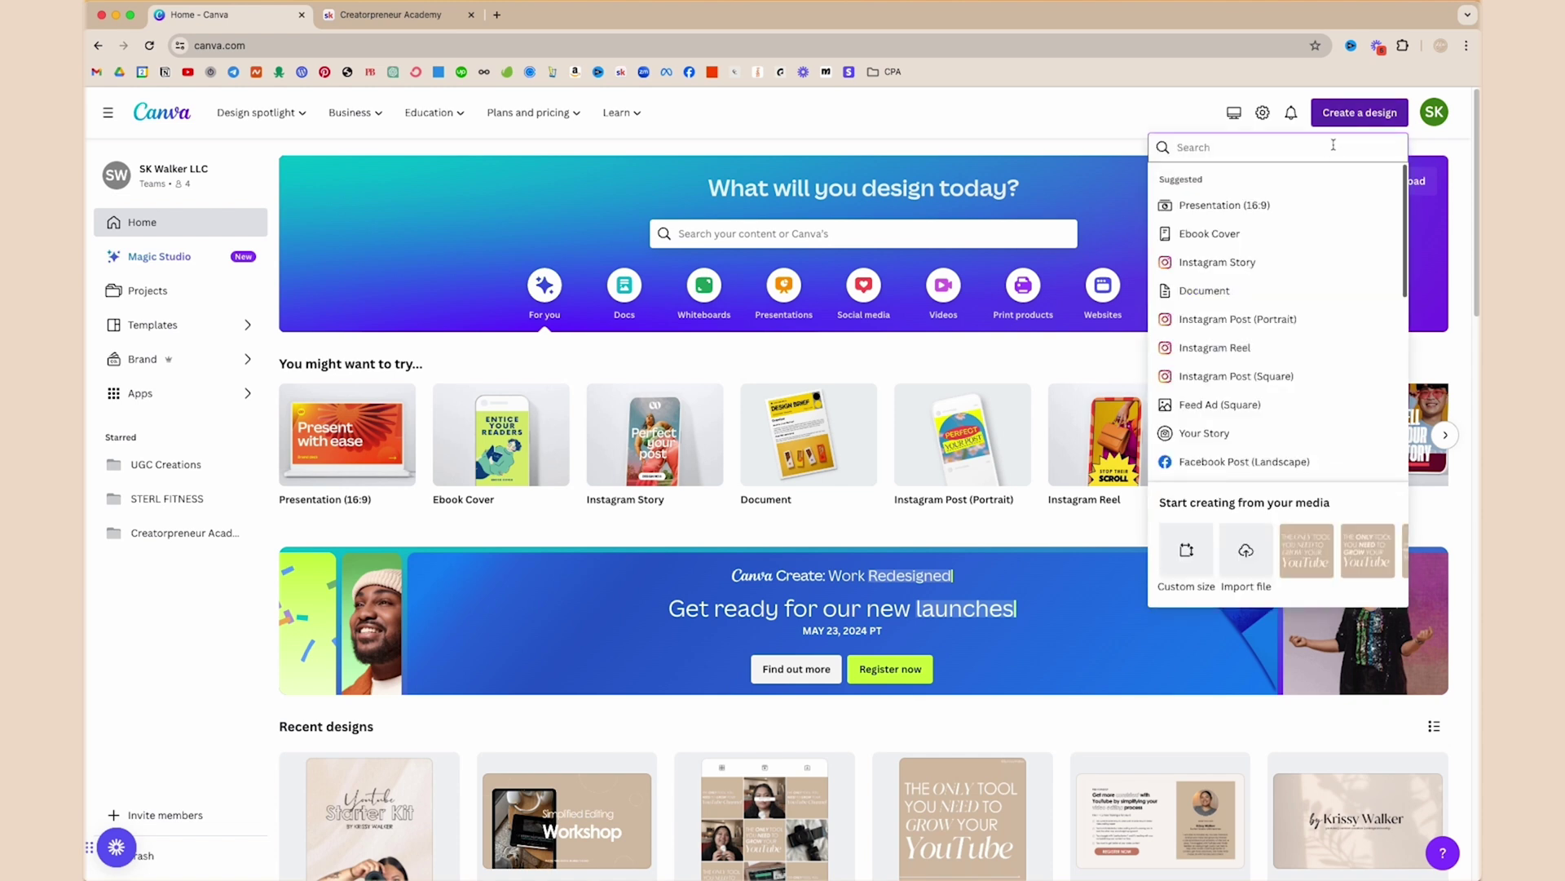
pyautogui.write('youtube')
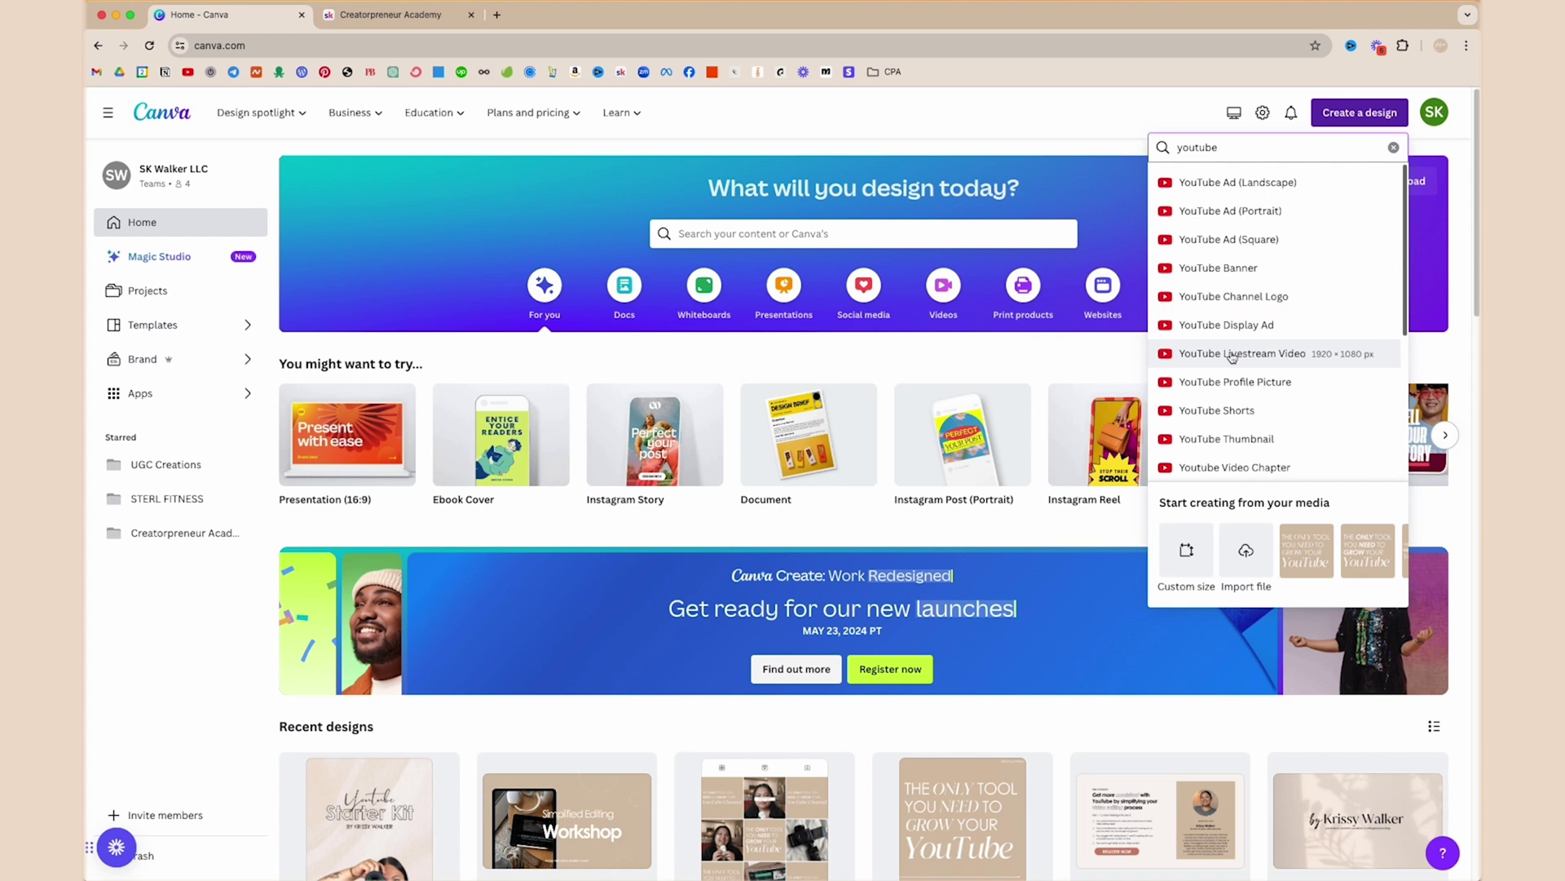
pyautogui.click(1327, 360)
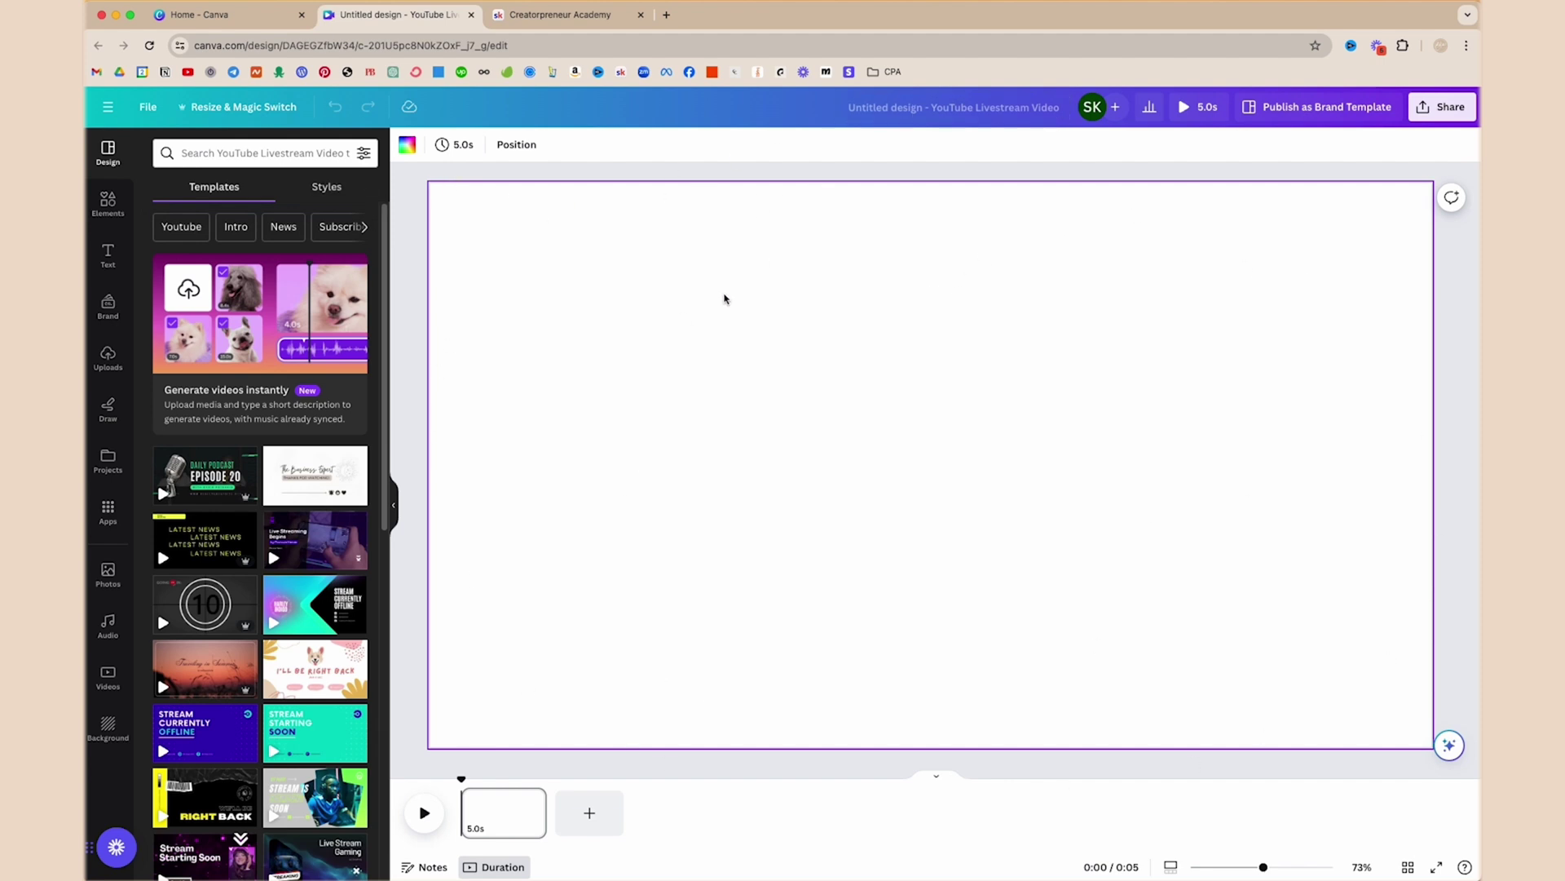
# Fill the page background with the light-green default colour.
pyautogui.click(410, 147)
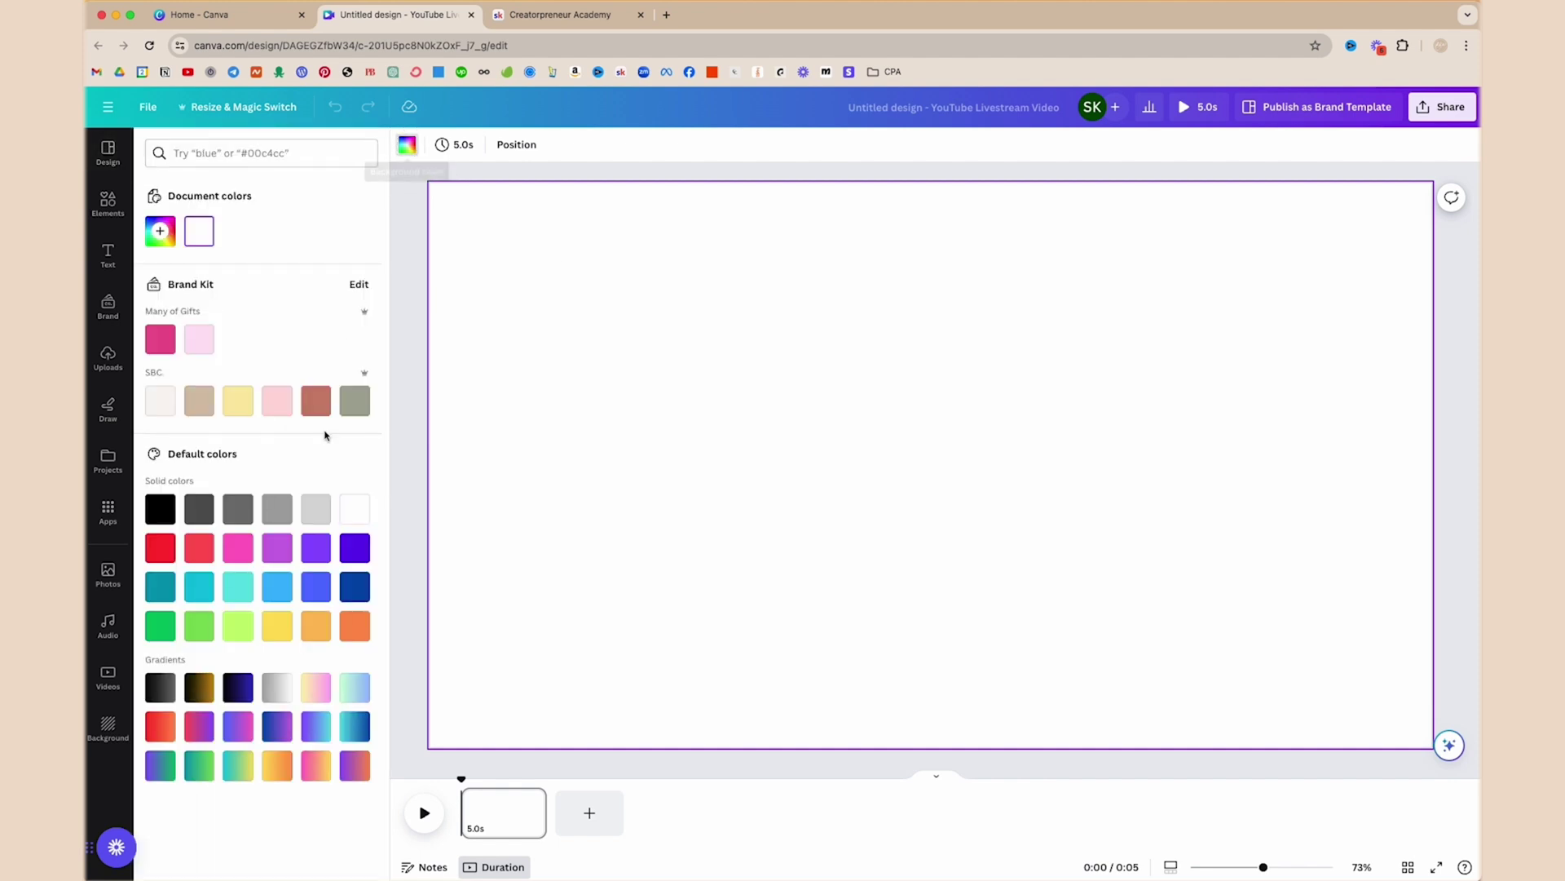
pyautogui.click(210, 630)
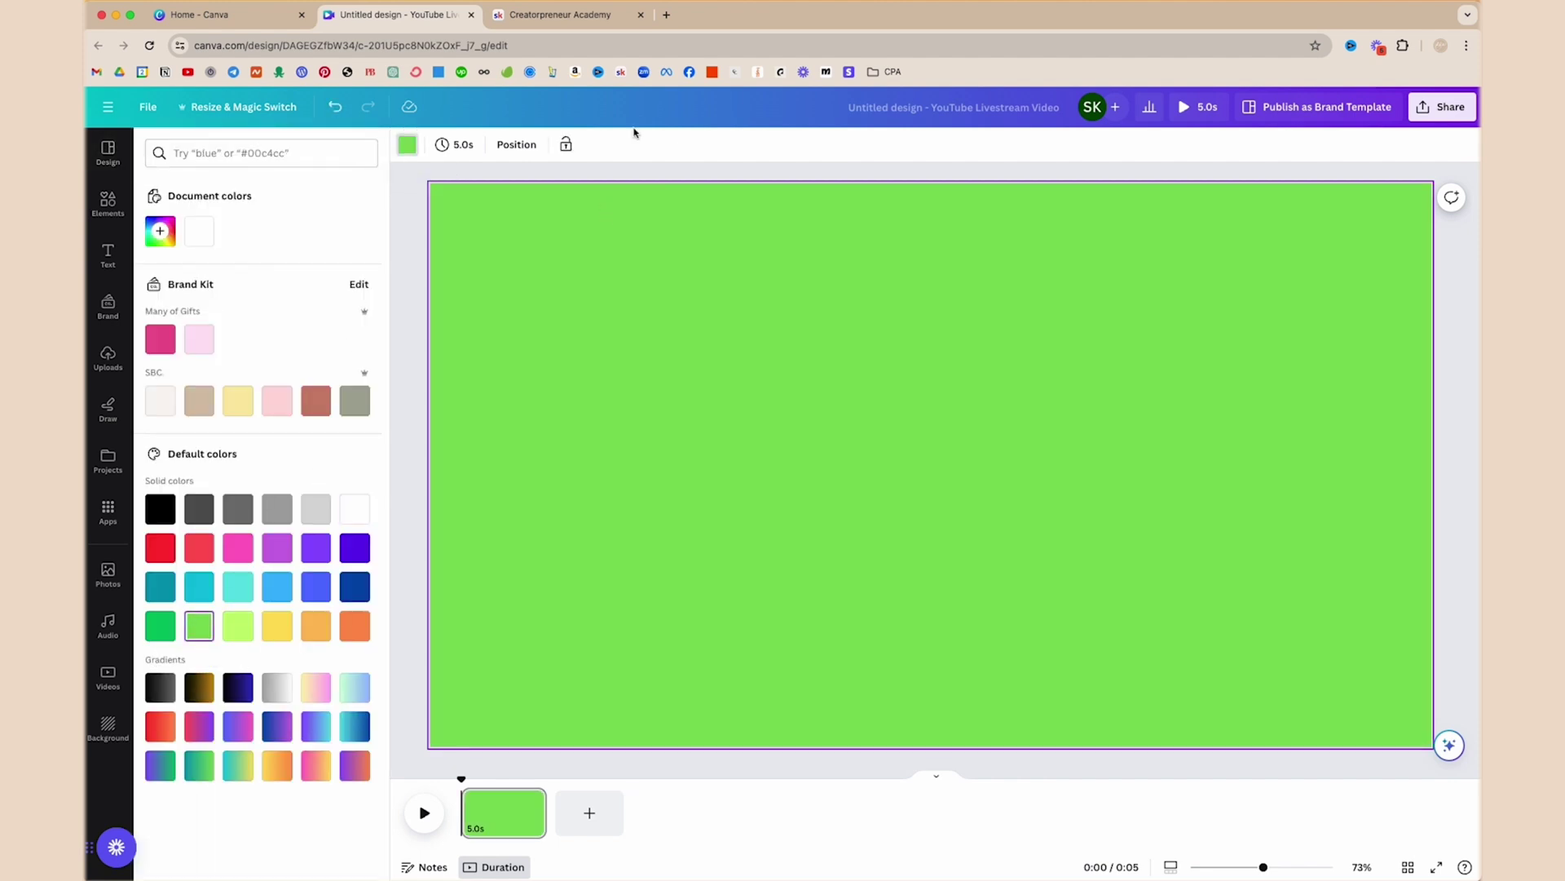
pyautogui.click(640, 181)
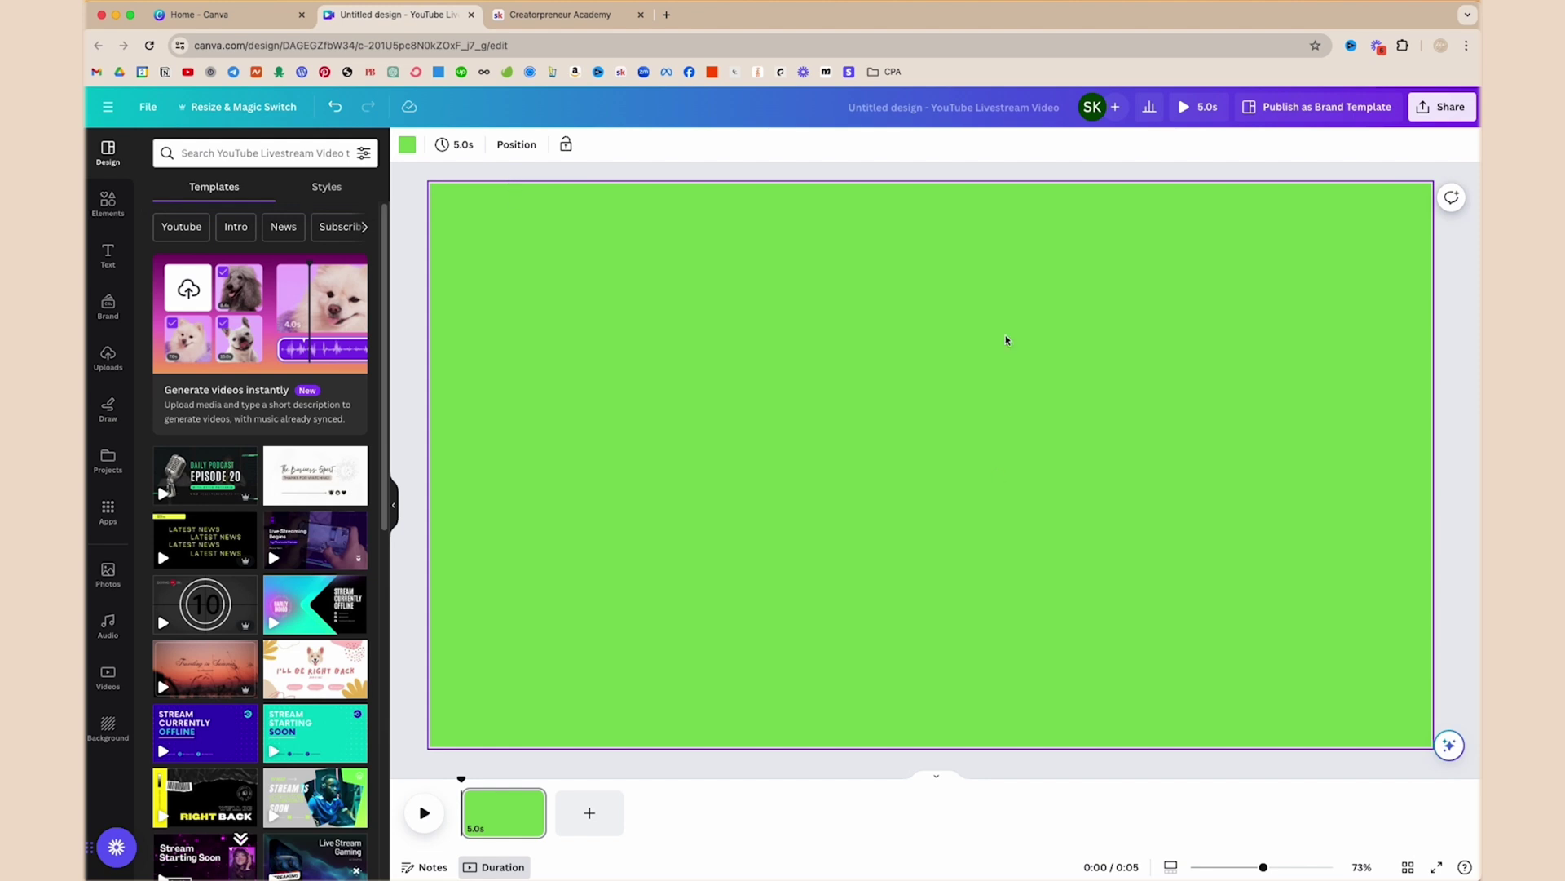
# Drag across several areas of the empty green canvas.
pyautogui.moveTo(689, 206); pyautogui.dragTo(1156, 739)
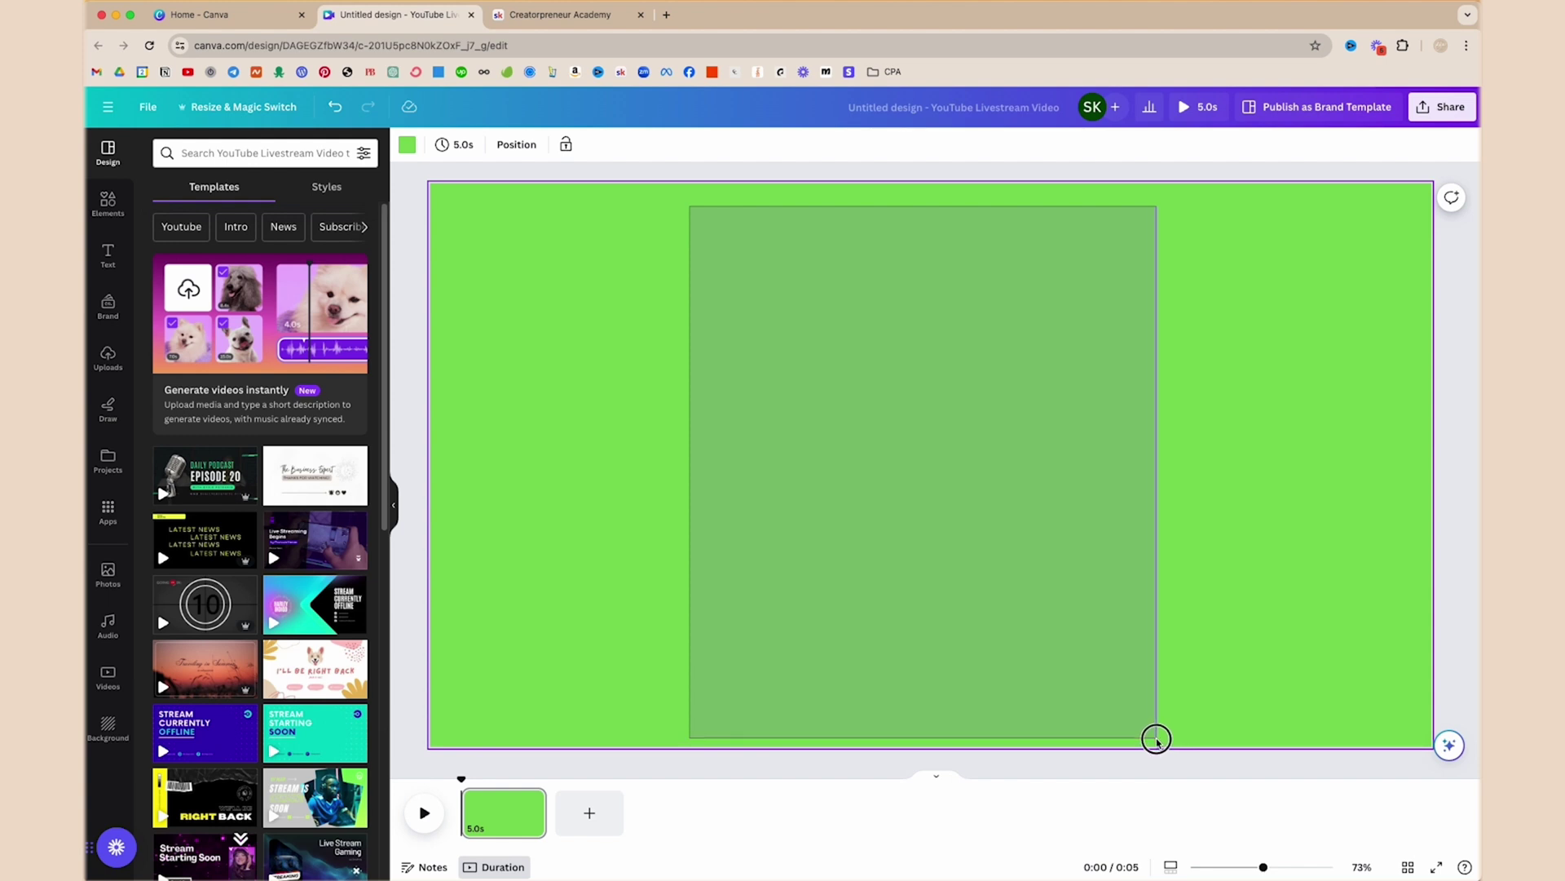
pyautogui.moveTo(1156, 738); pyautogui.dragTo(1157, 737)
pyautogui.moveTo(471, 291); pyautogui.dragTo(652, 522)
pyautogui.moveTo(1224, 283); pyautogui.dragTo(1422, 534)
pyautogui.moveTo(727, 203); pyautogui.dragTo(1174, 326)
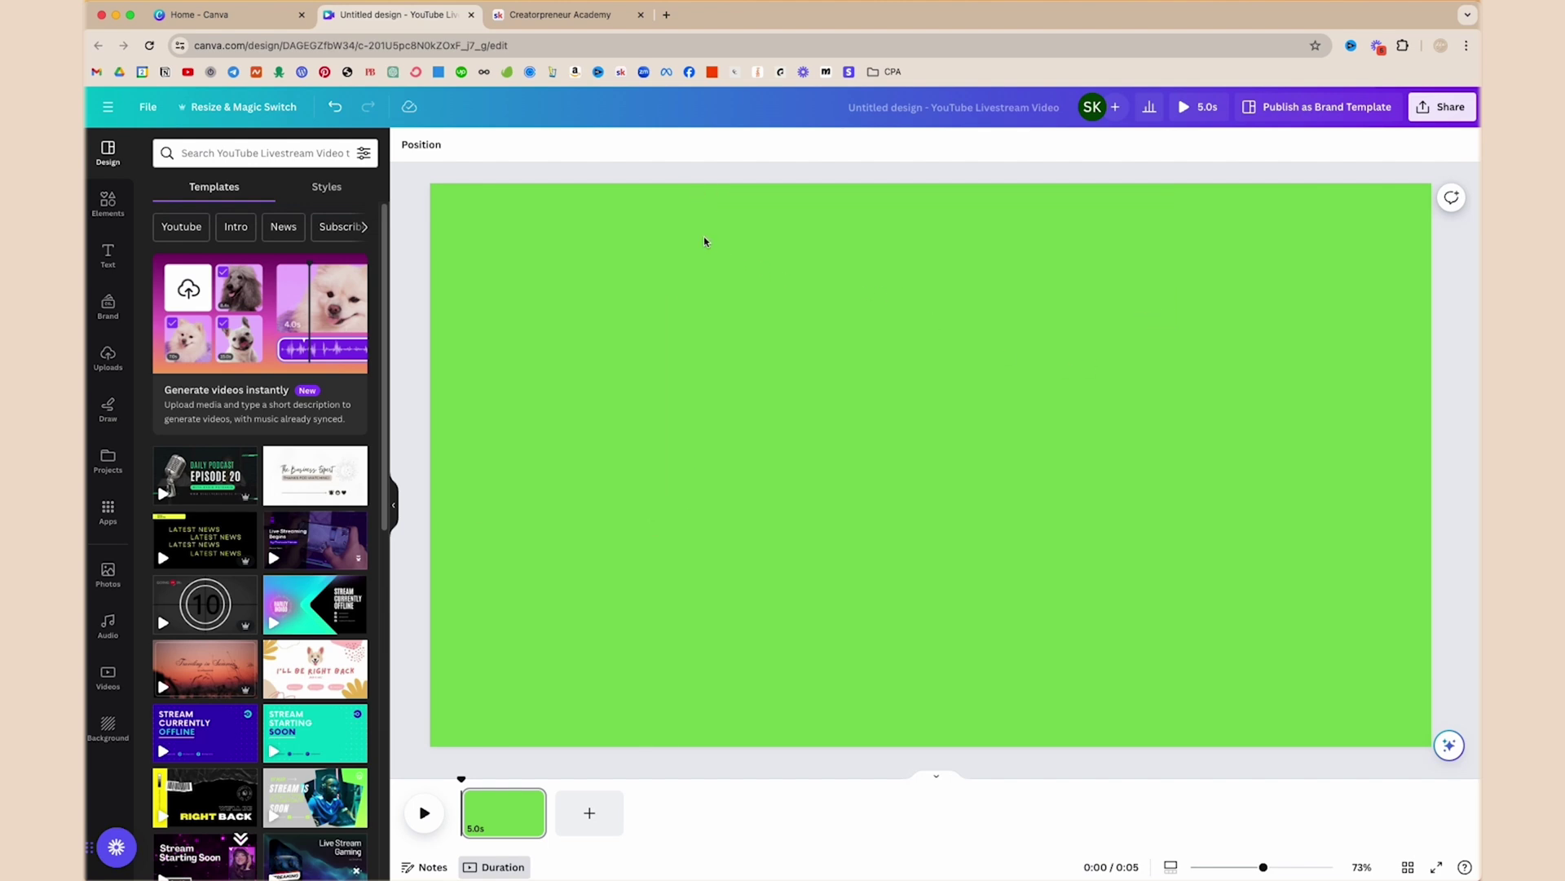
pyautogui.moveTo(693, 231); pyautogui.dragTo(1178, 751)
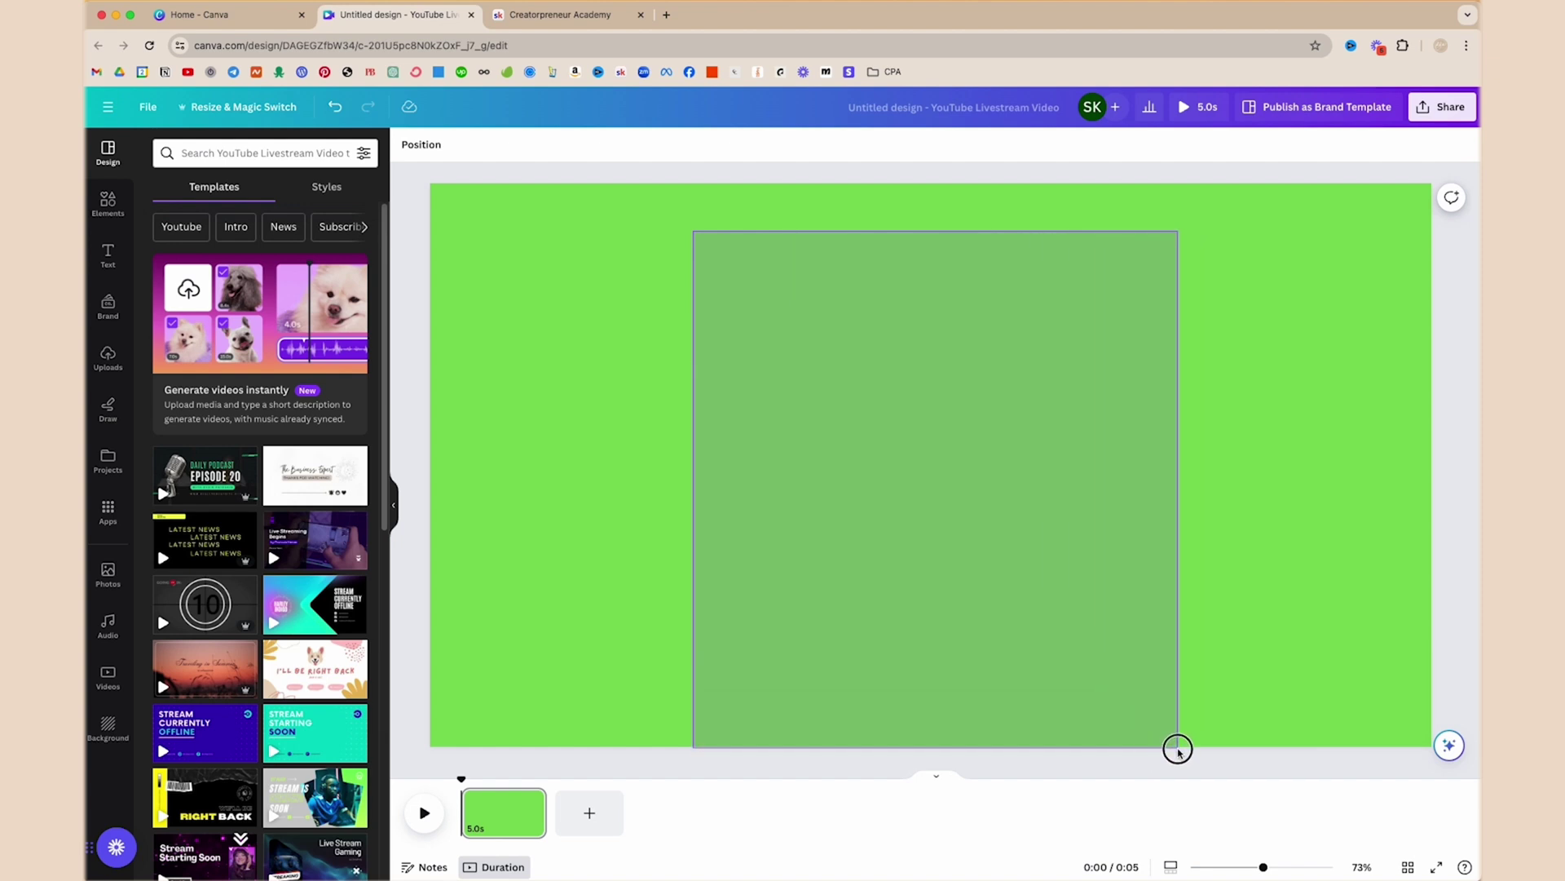
pyautogui.moveTo(1178, 750); pyautogui.dragTo(1178, 750)
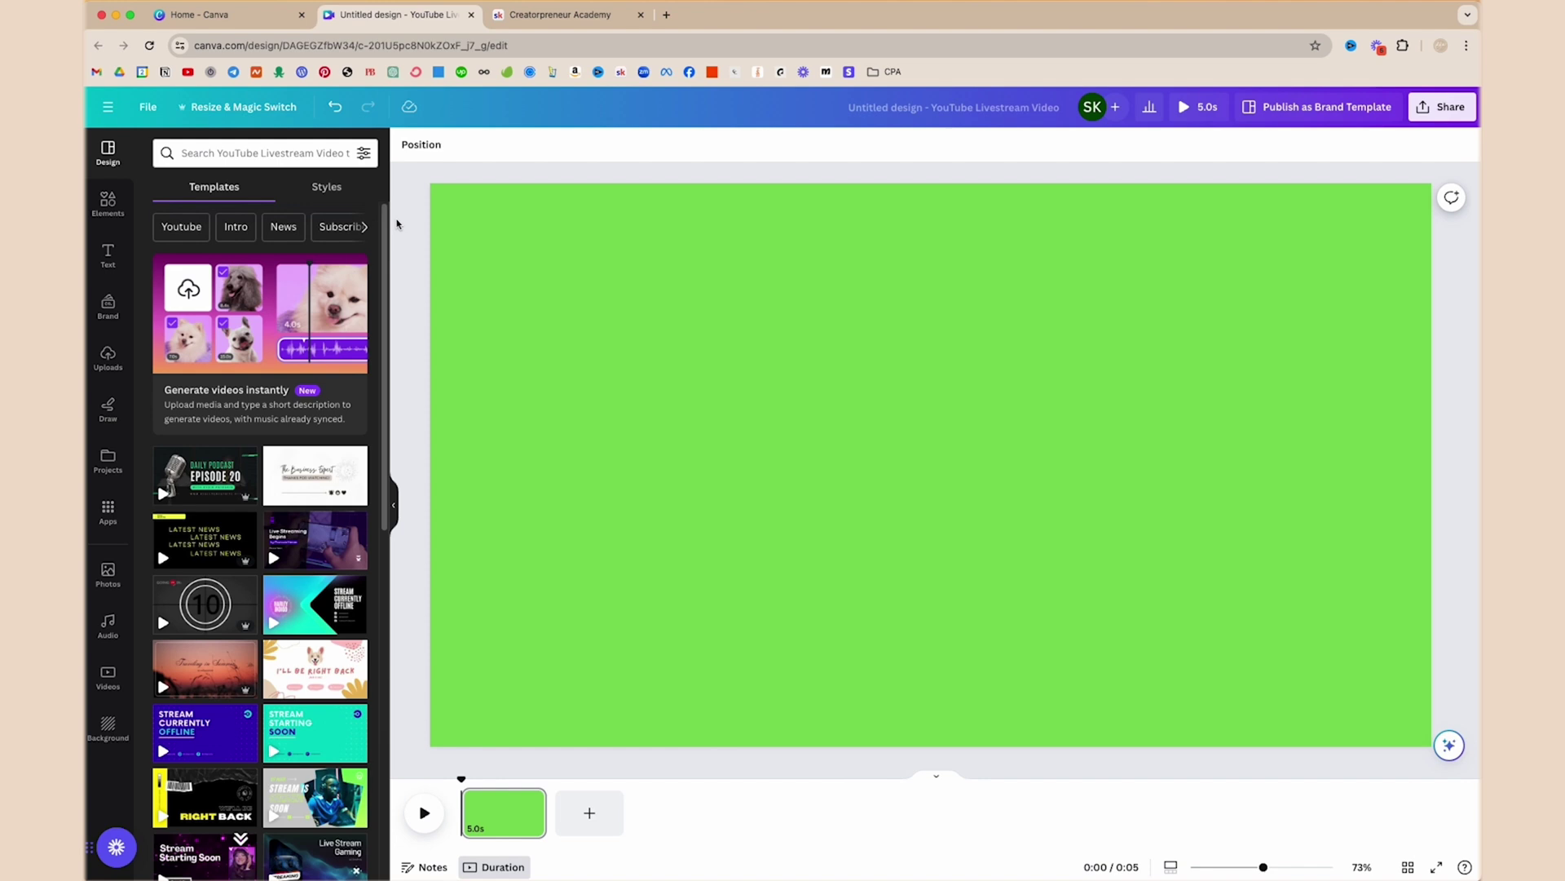
# Search Elements for 'canva logo' and add the round logo from Photos.
pyautogui.click(108, 202)
pyautogui.click(247, 153)
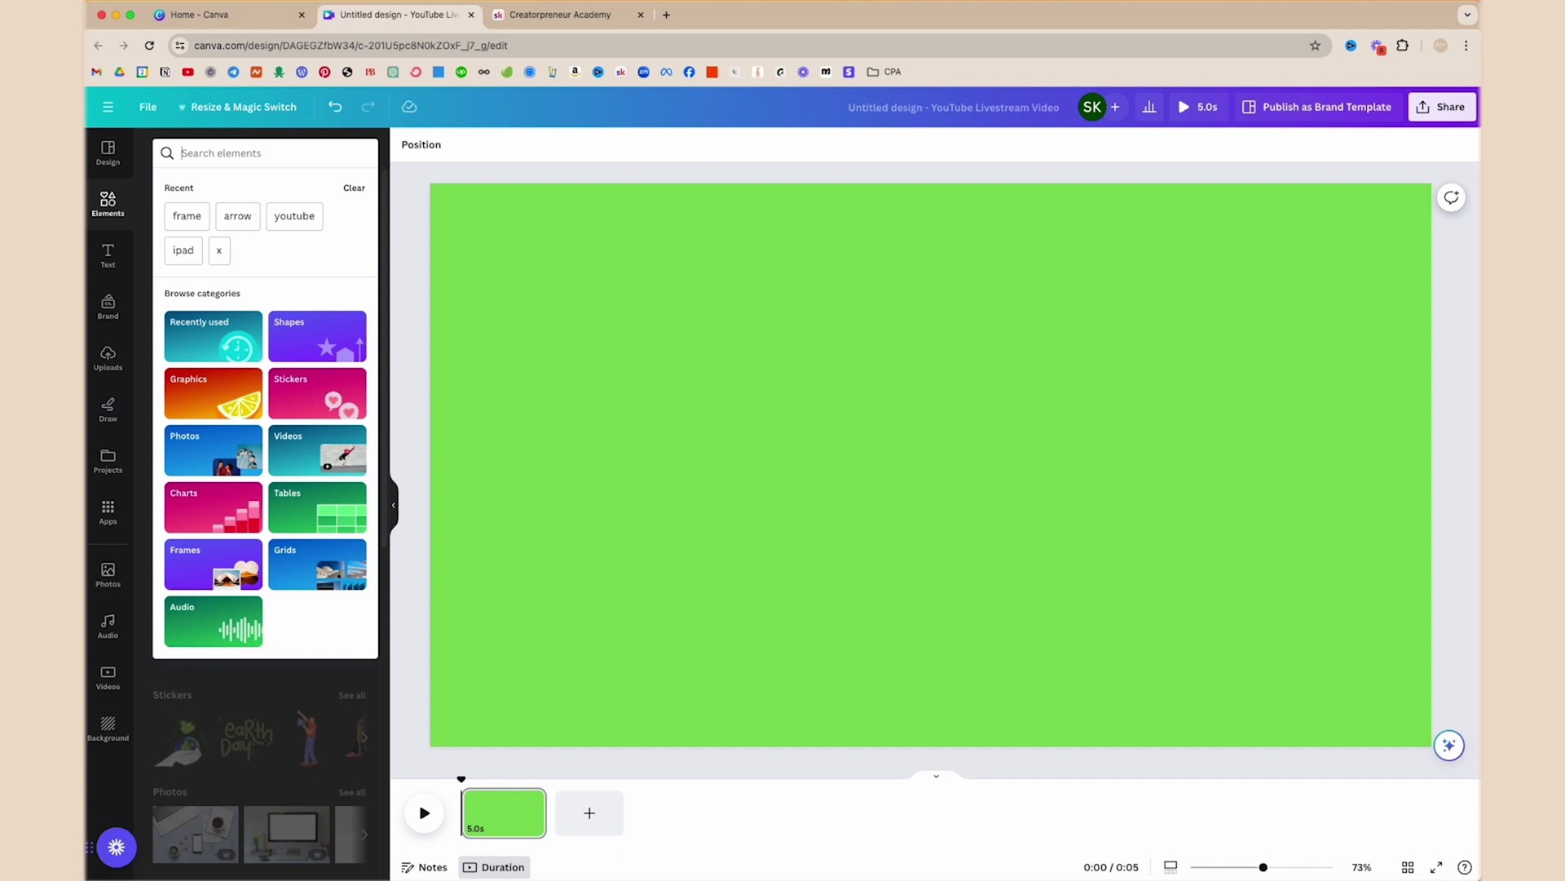
pyautogui.write('canva logo')
pyautogui.click(200, 210)
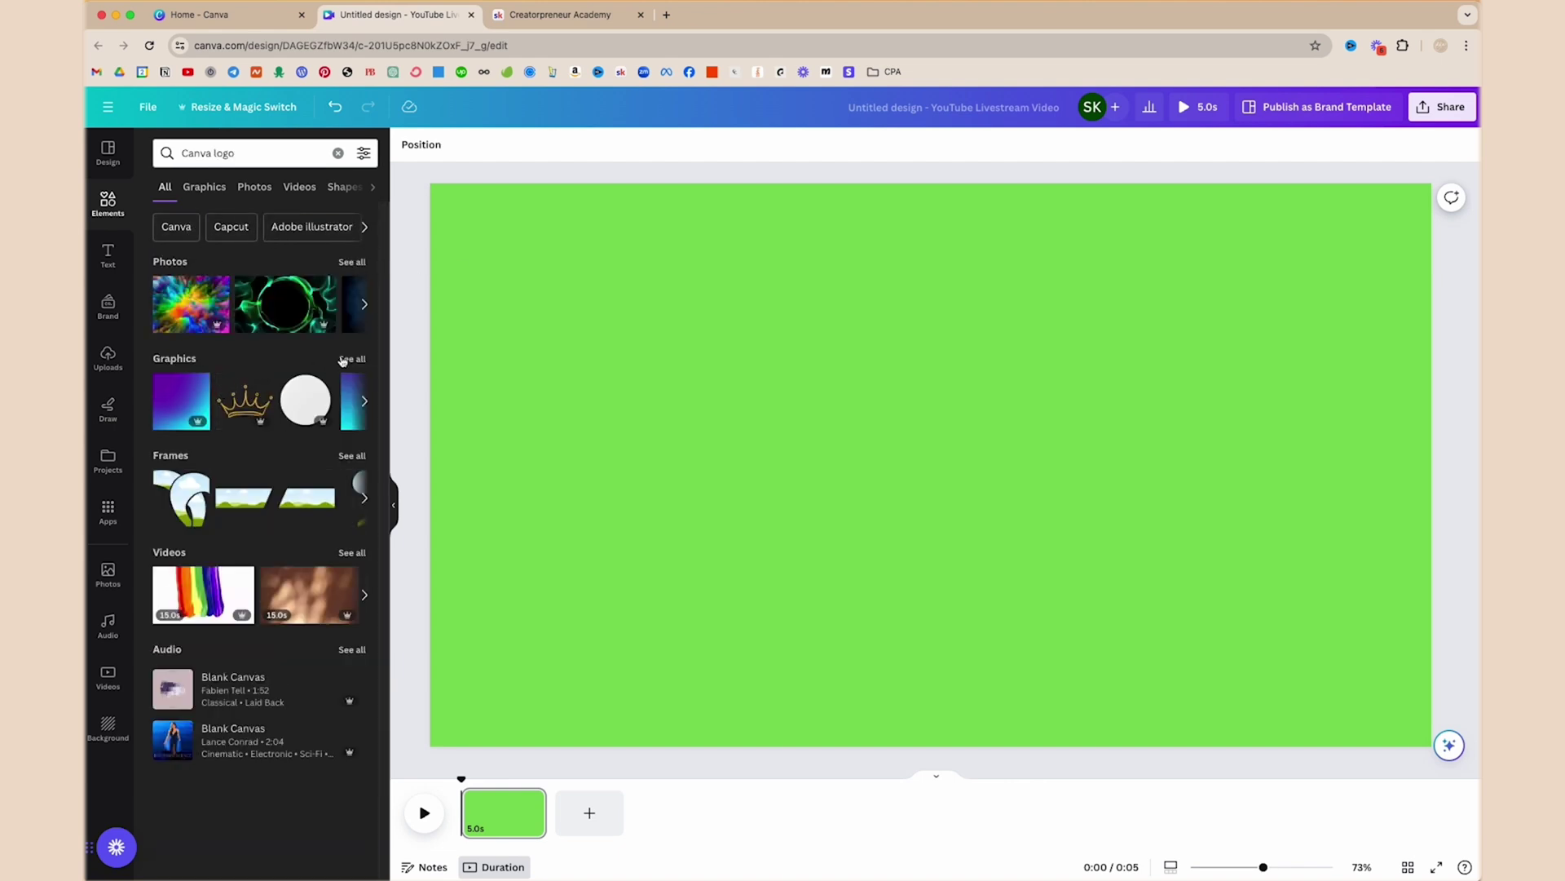
pyautogui.click(356, 263)
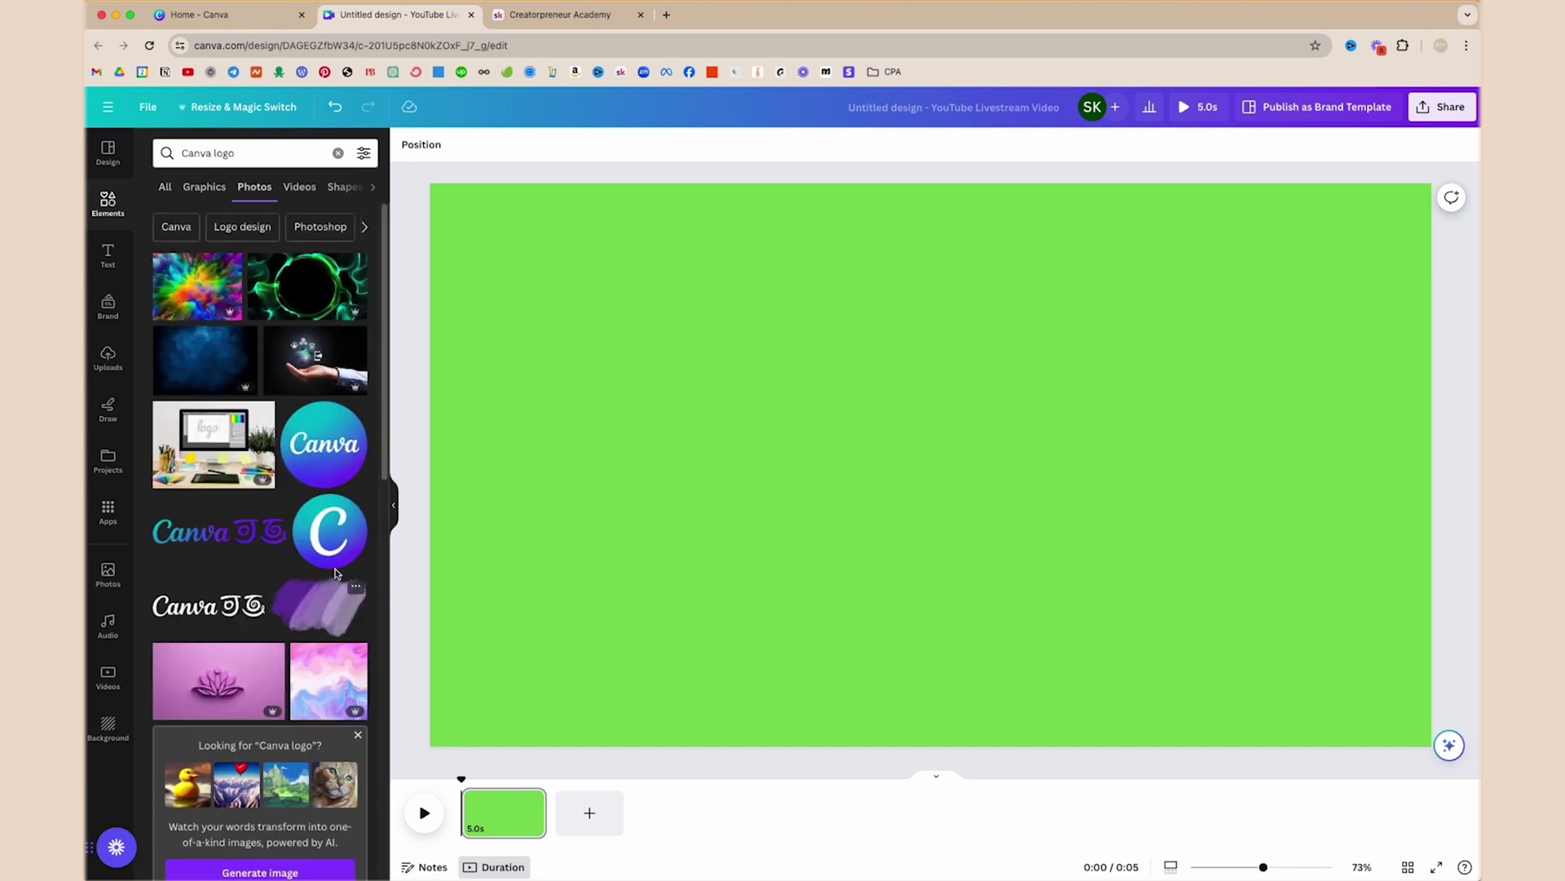
pyautogui.click(314, 445)
# Shrink the logo to about 220 px, tilt it about 9°, and place it top-left.
pyautogui.moveTo(1096, 459); pyautogui.dragTo(1009, 439)
pyautogui.moveTo(1070, 673); pyautogui.dragTo(742, 453)
pyautogui.moveTo(697, 285); pyautogui.dragTo(523, 325)
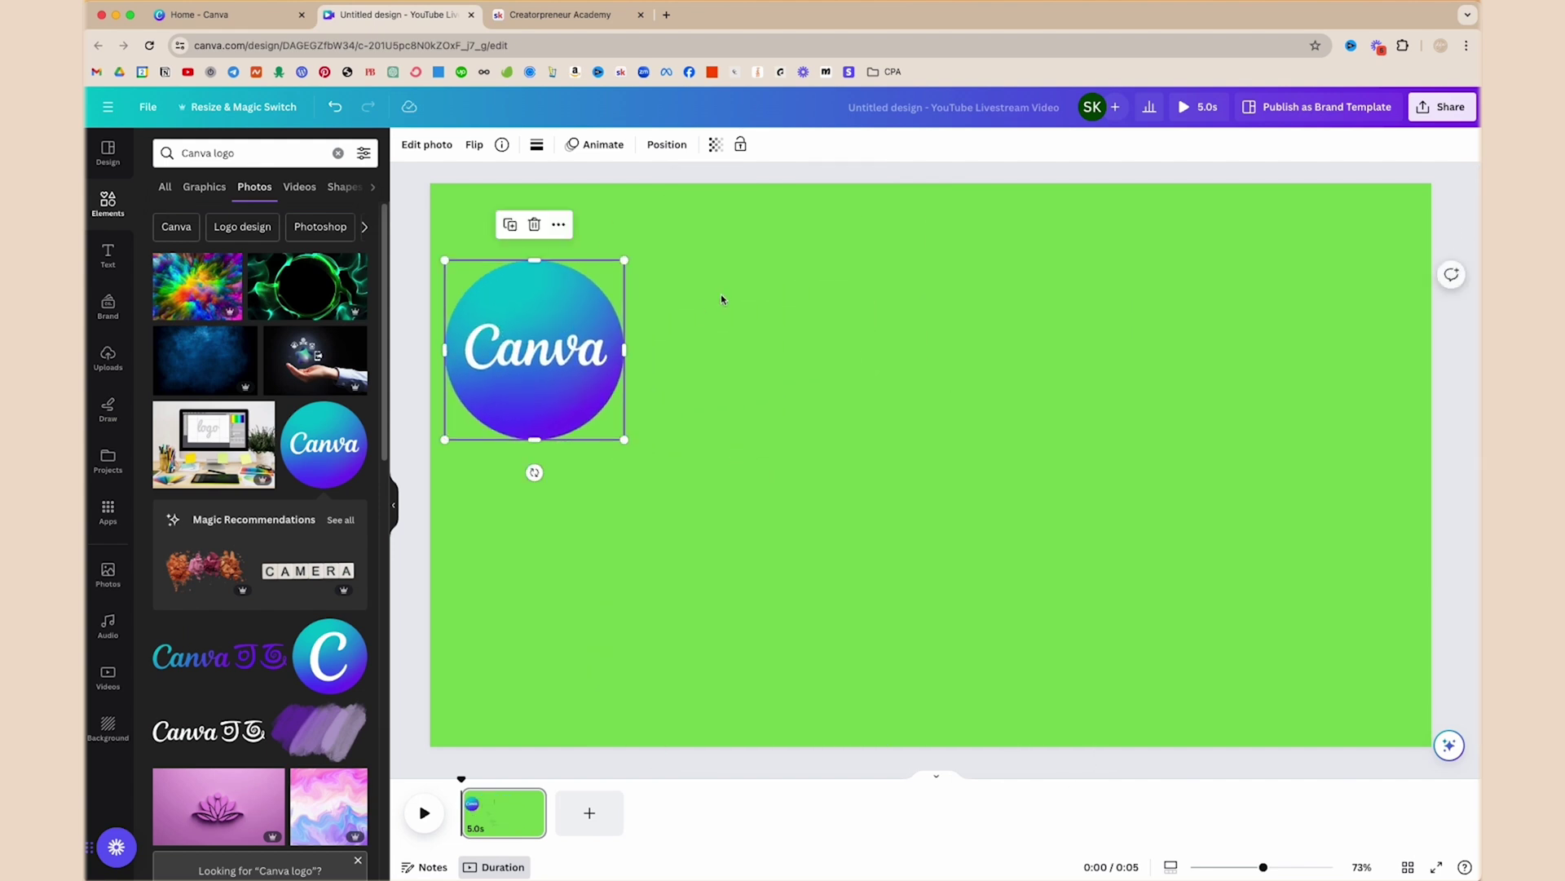
pyautogui.moveTo(756, 226); pyautogui.dragTo(1177, 744)
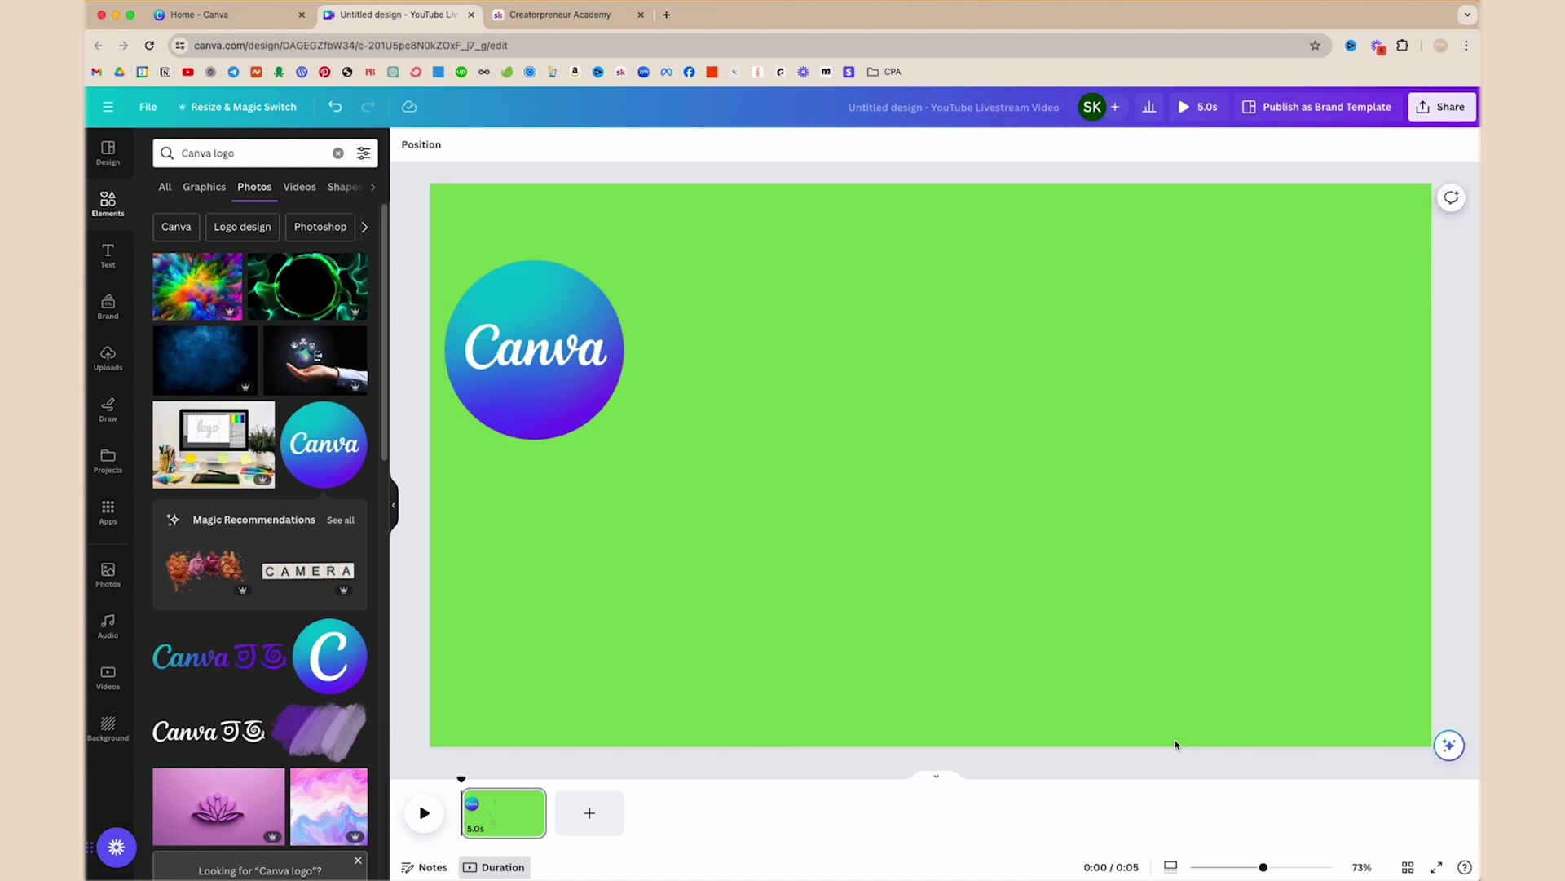
pyautogui.click(592, 358)
pyautogui.moveTo(577, 468); pyautogui.dragTo(602, 478)
pyautogui.moveTo(587, 383); pyautogui.dragTo(553, 328)
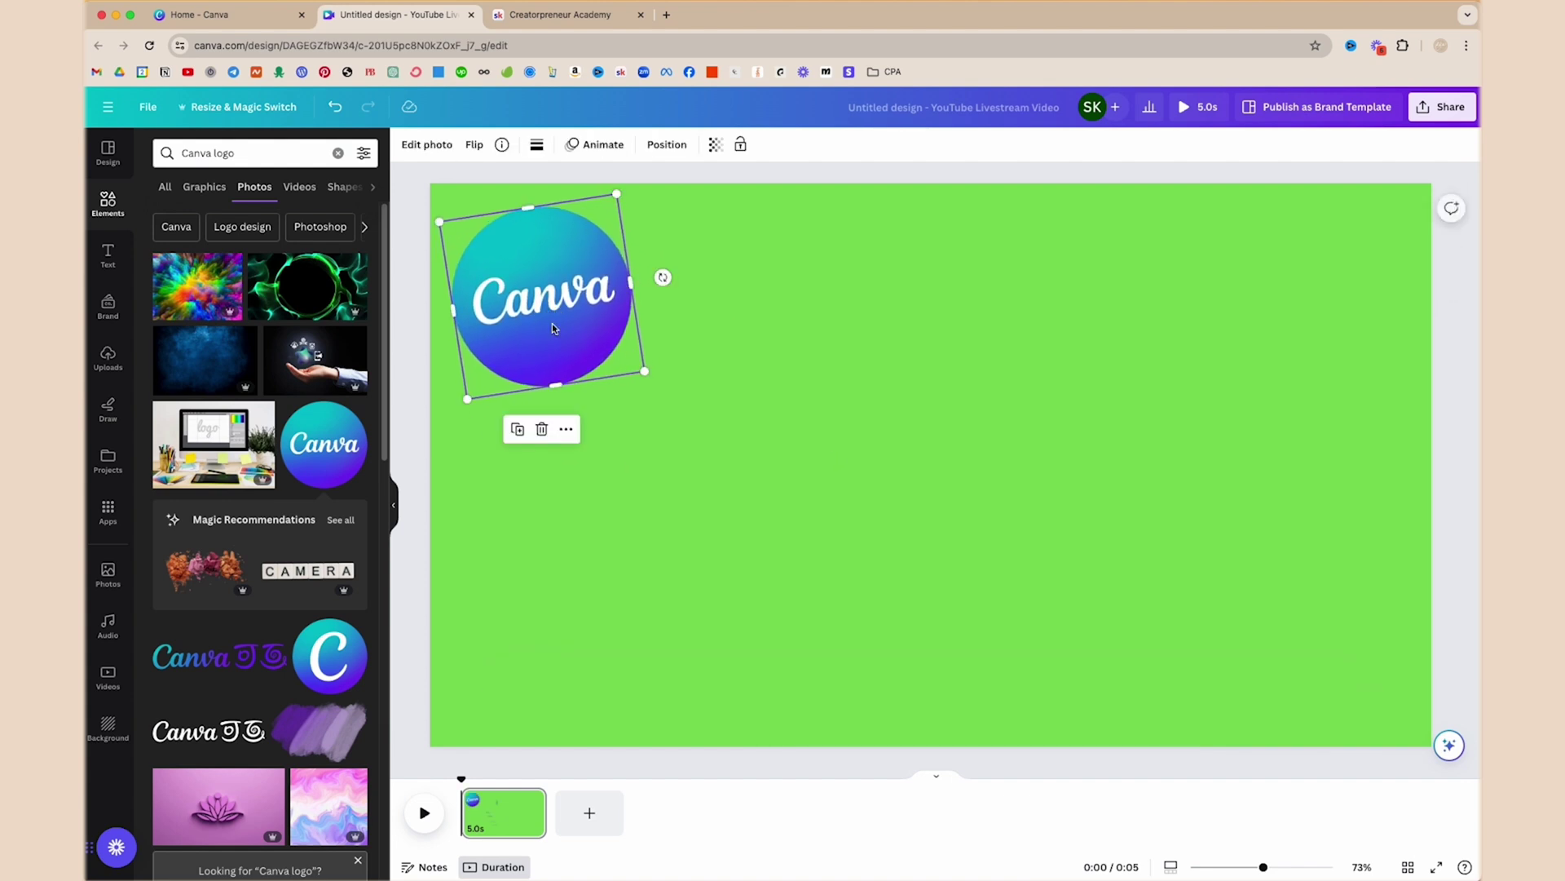
pyautogui.click(760, 303)
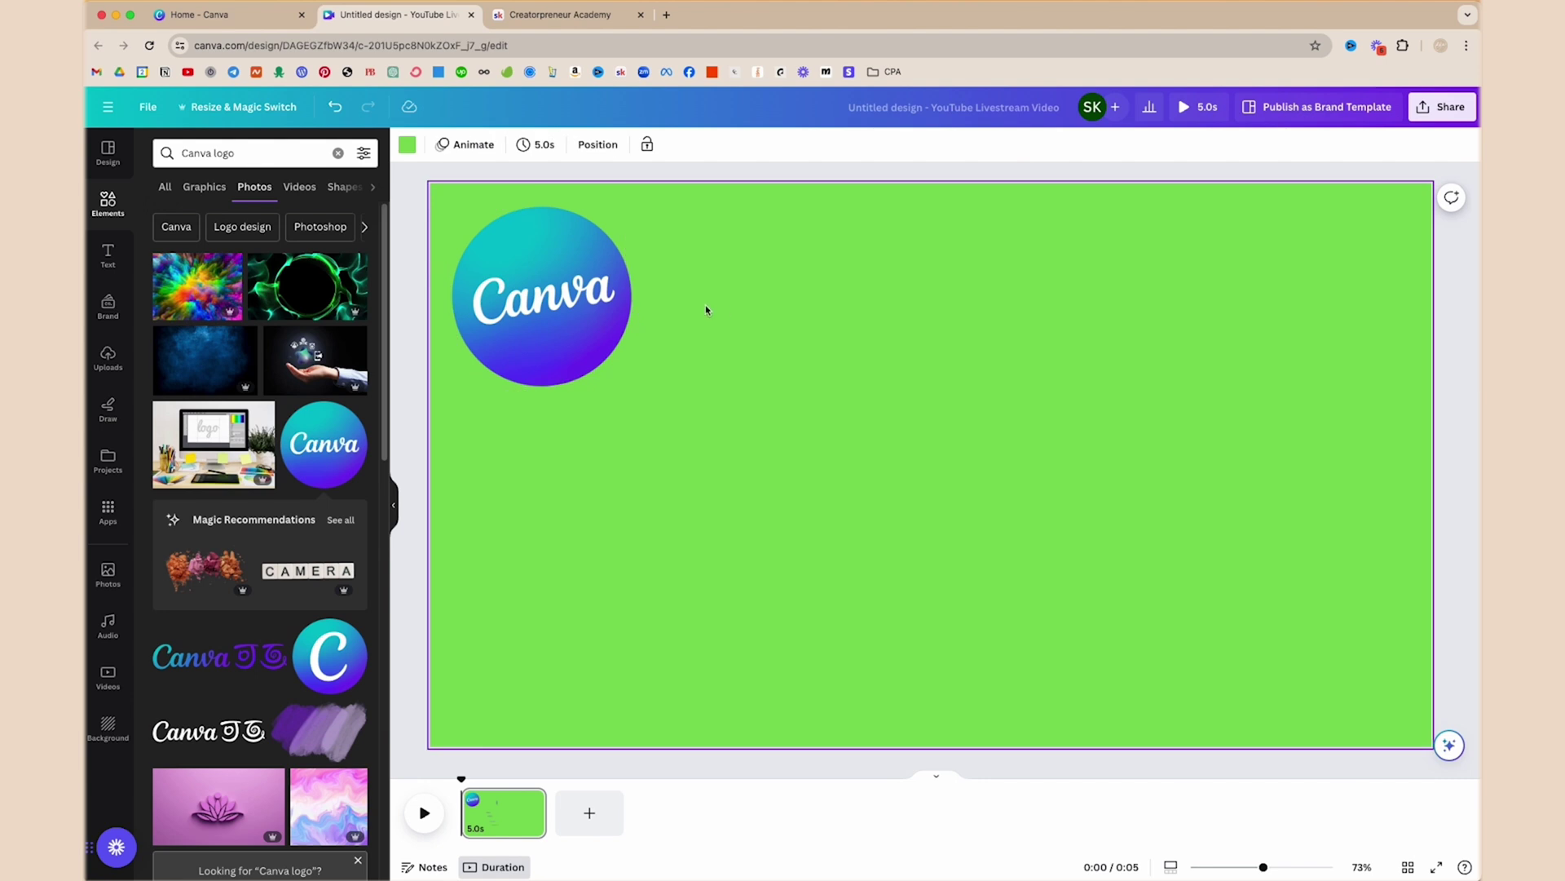
# Preview the Breathe, Pop and Baseline animations on the logo, then apply Pop.
pyautogui.click(545, 326)
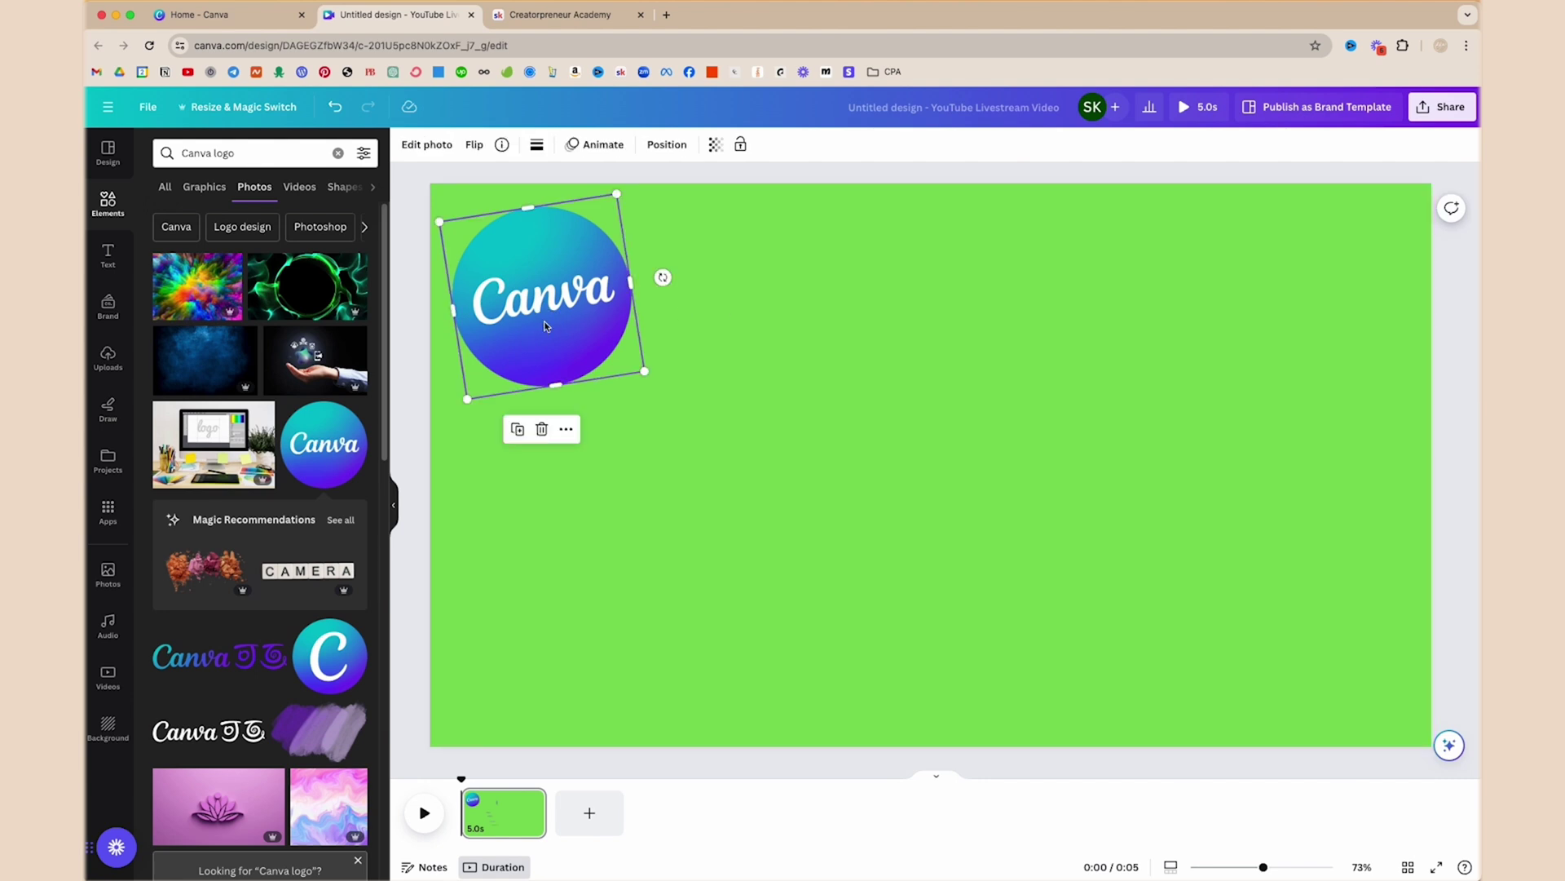
pyautogui.click(598, 151)
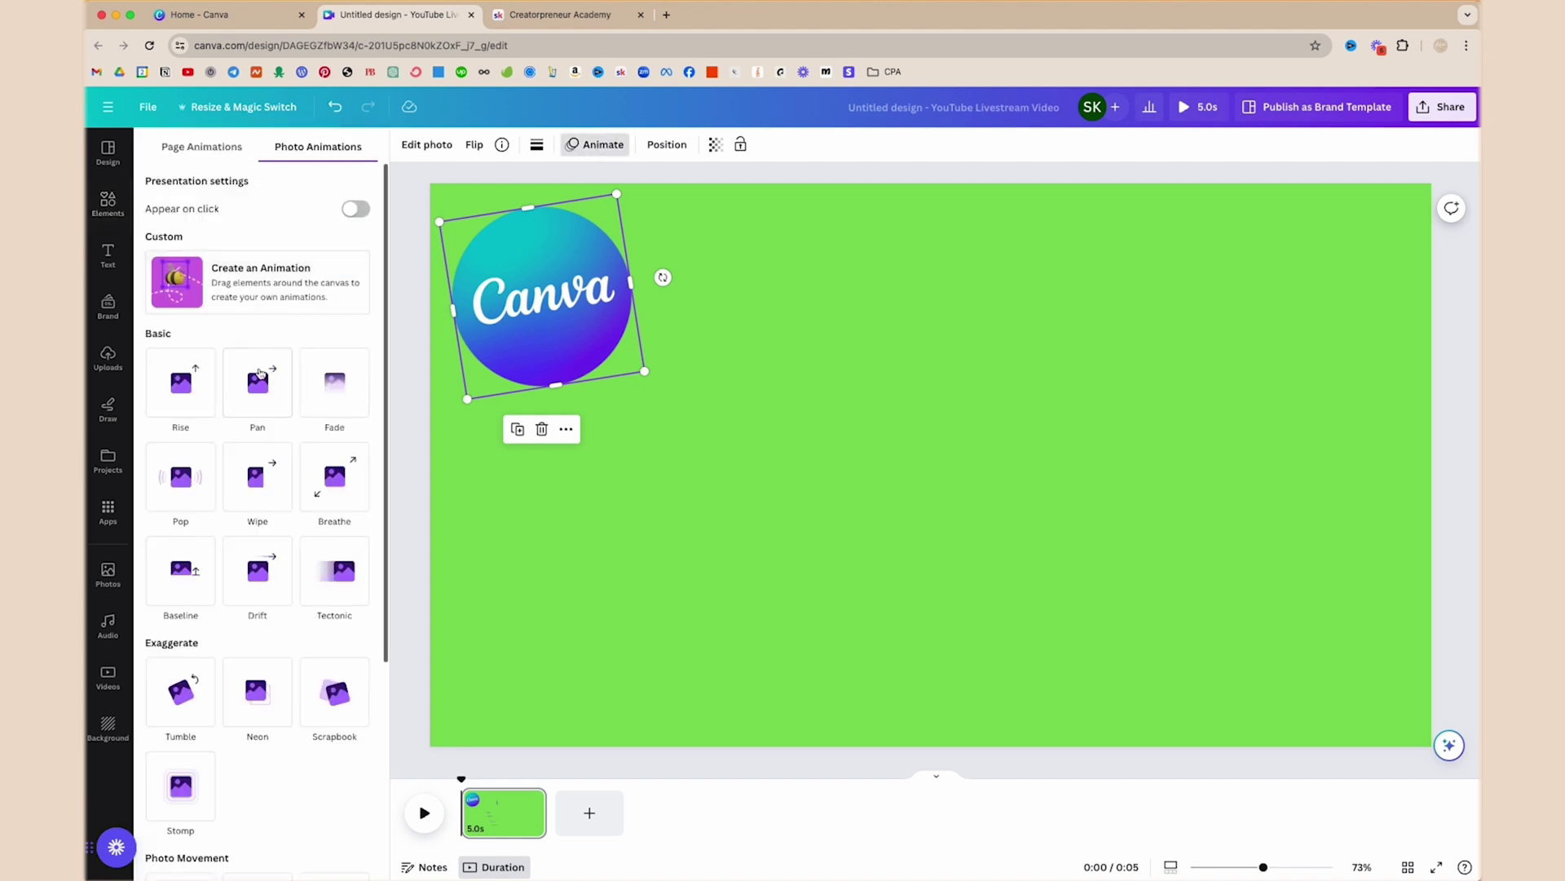
pyautogui.click(330, 481)
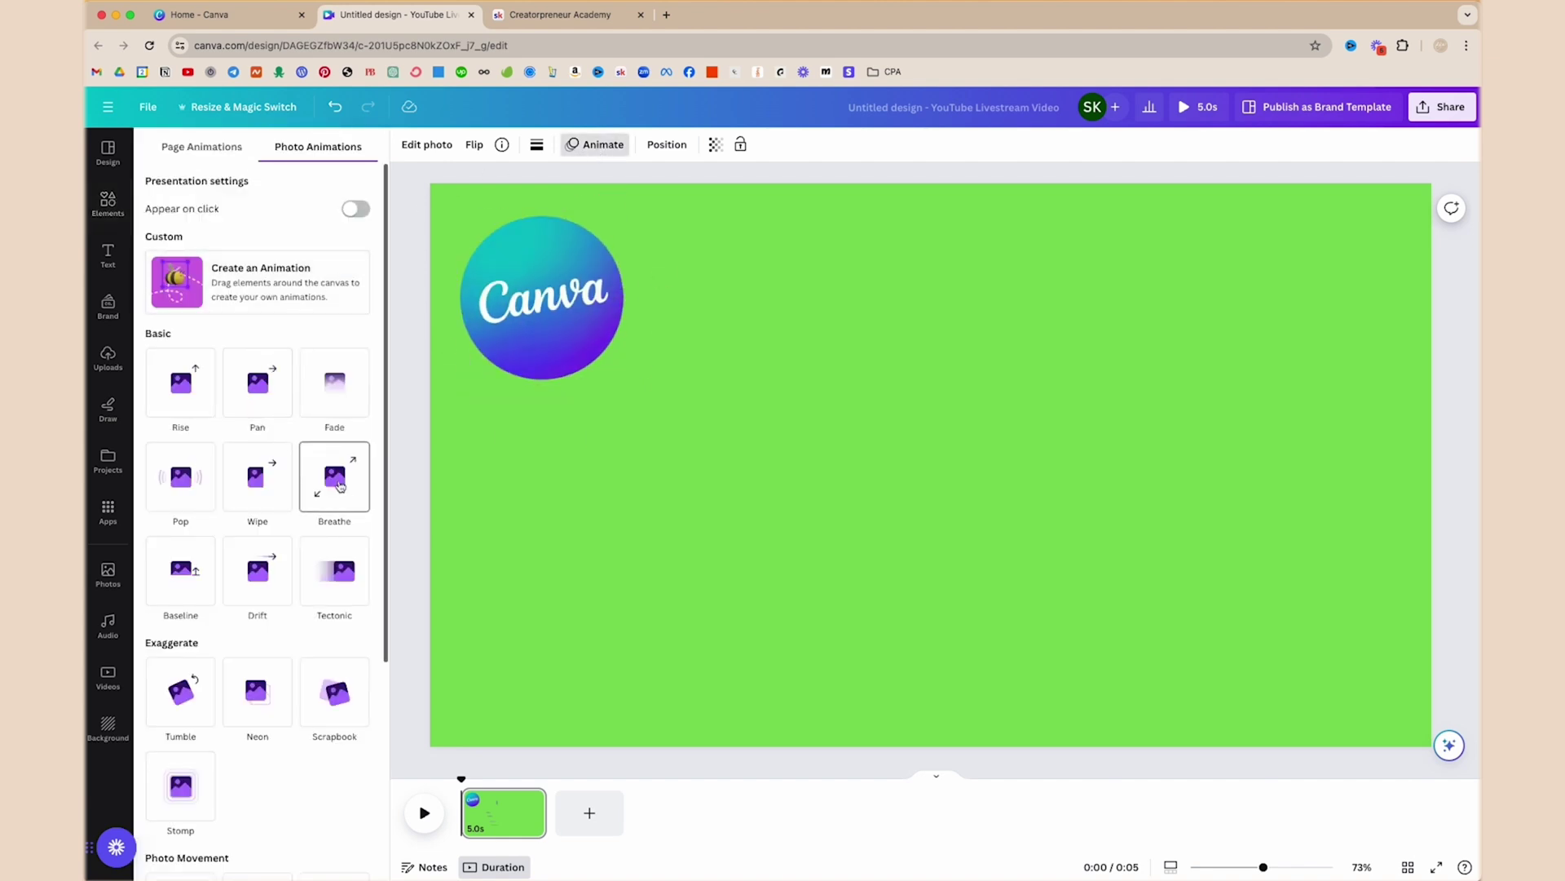
pyautogui.click(180, 505)
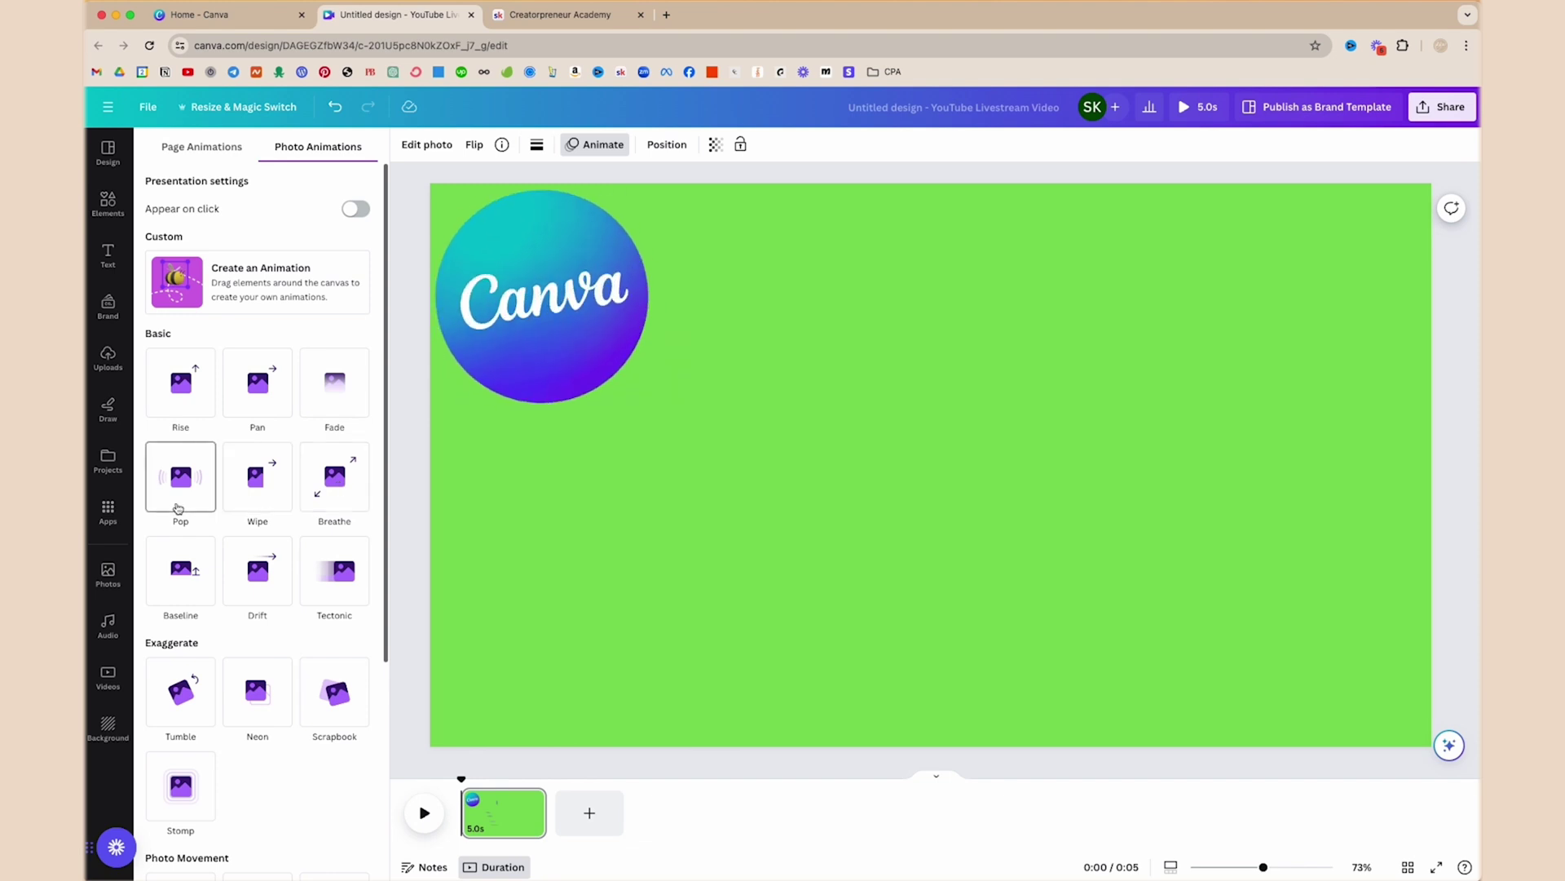
pyautogui.click(184, 578)
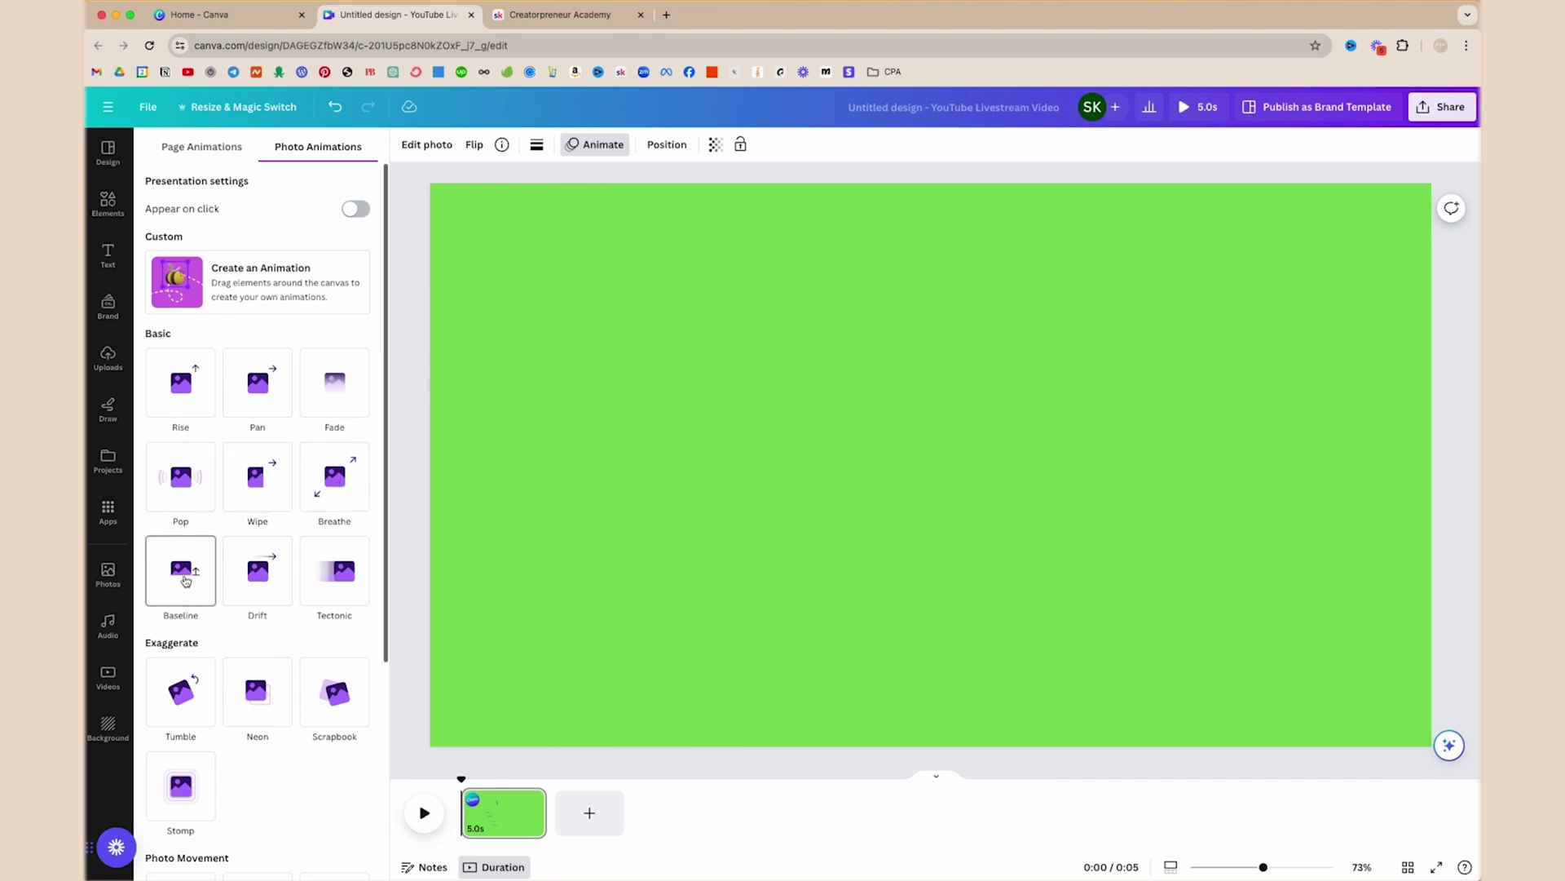
pyautogui.click(188, 477)
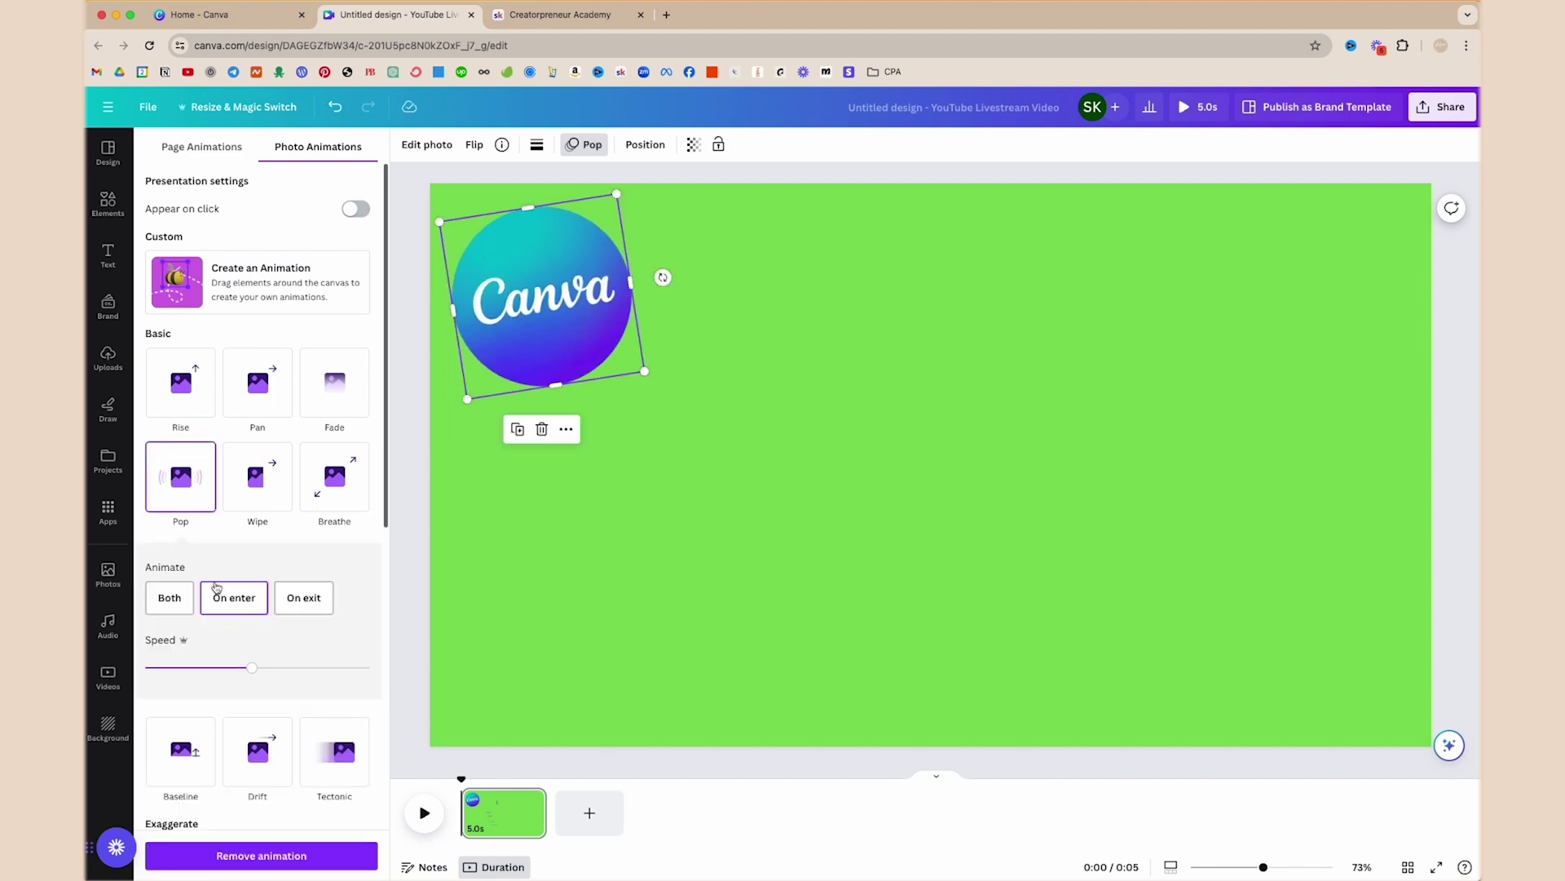
# Adjust the Pop speed and set it to play on both enter and exit.
pyautogui.click(260, 669)
pyautogui.moveTo(262, 674); pyautogui.dragTo(217, 695)
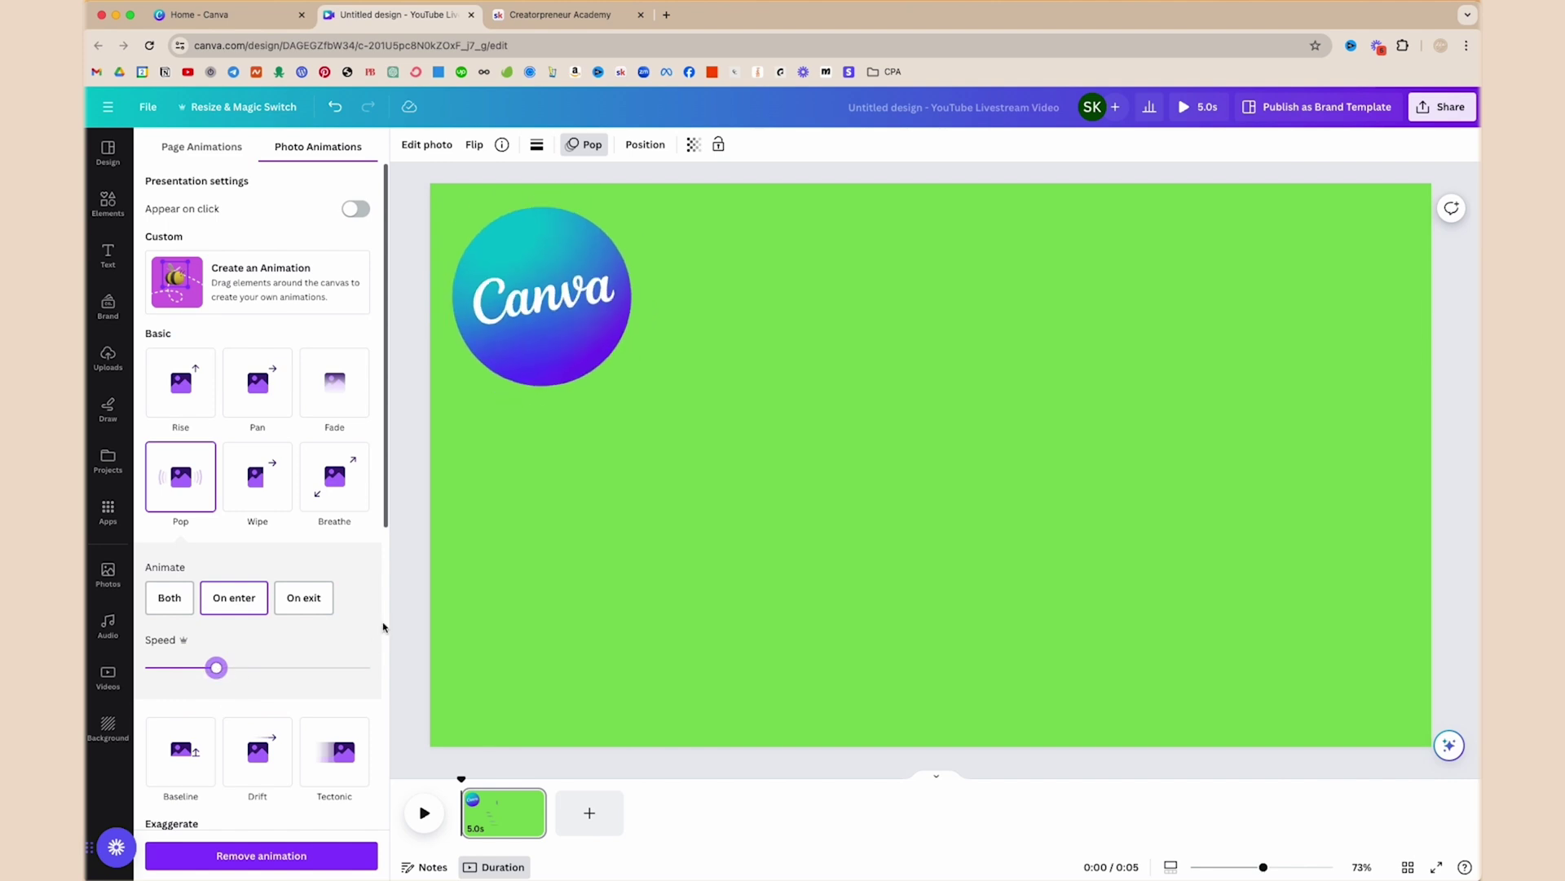
pyautogui.click(172, 598)
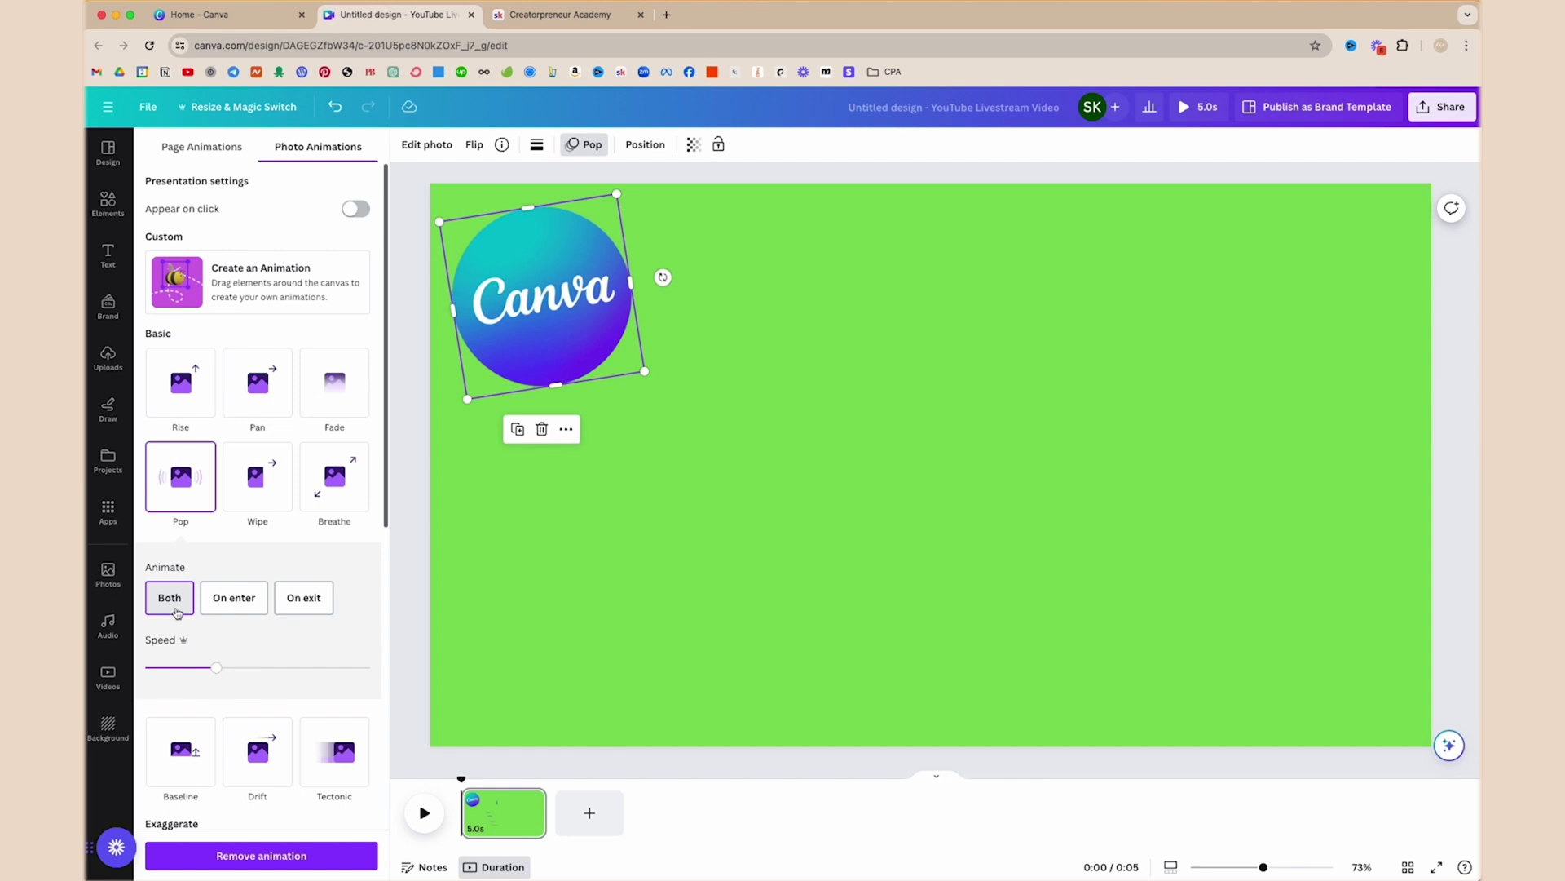
pyautogui.click(245, 600)
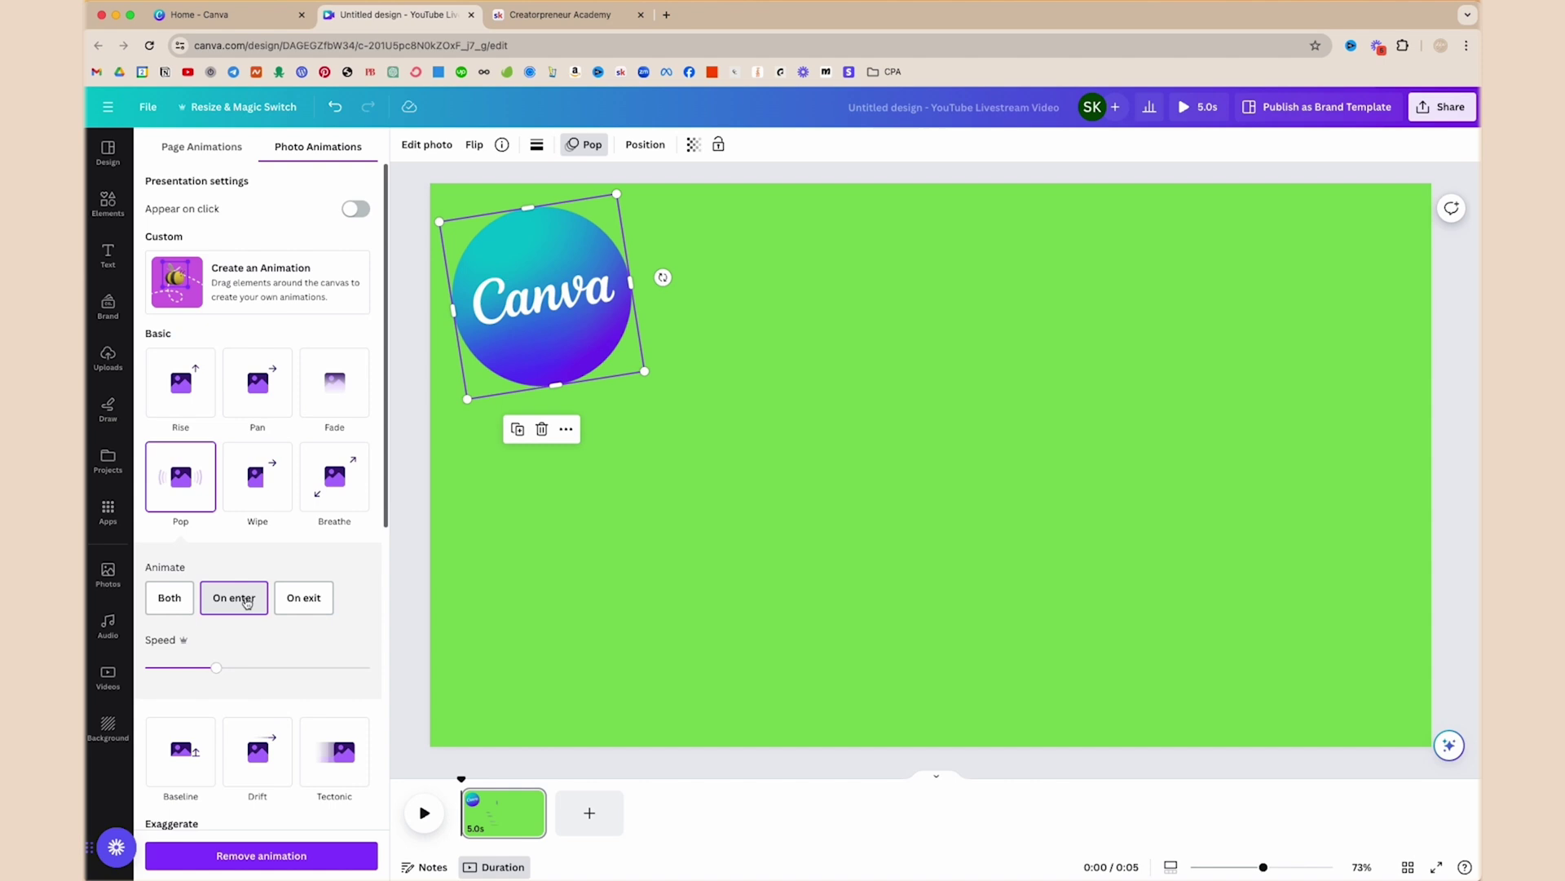
pyautogui.click(302, 600)
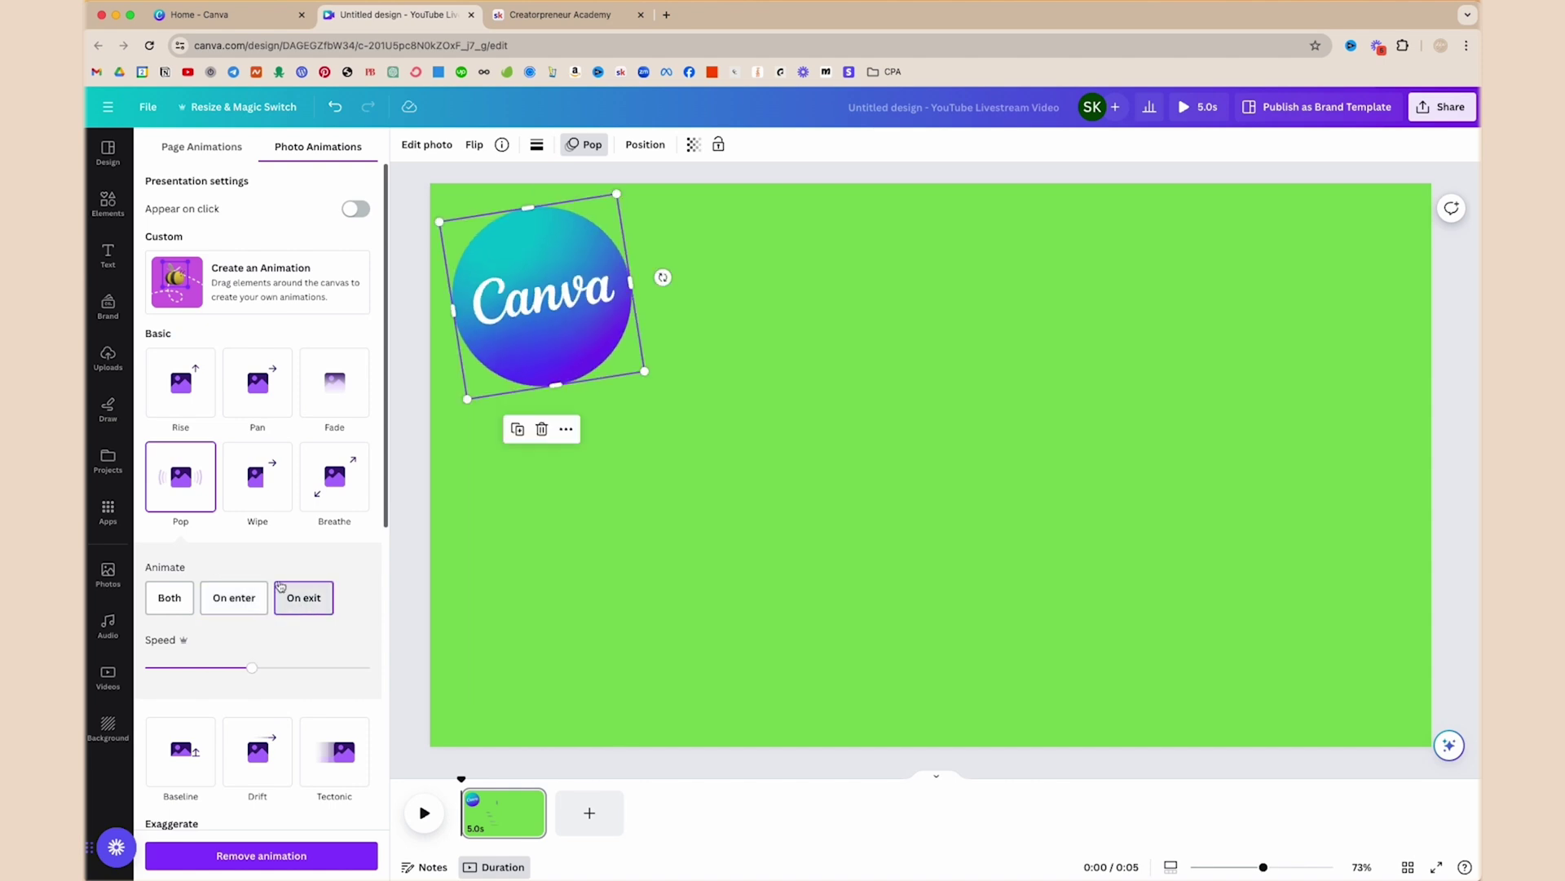
pyautogui.click(169, 597)
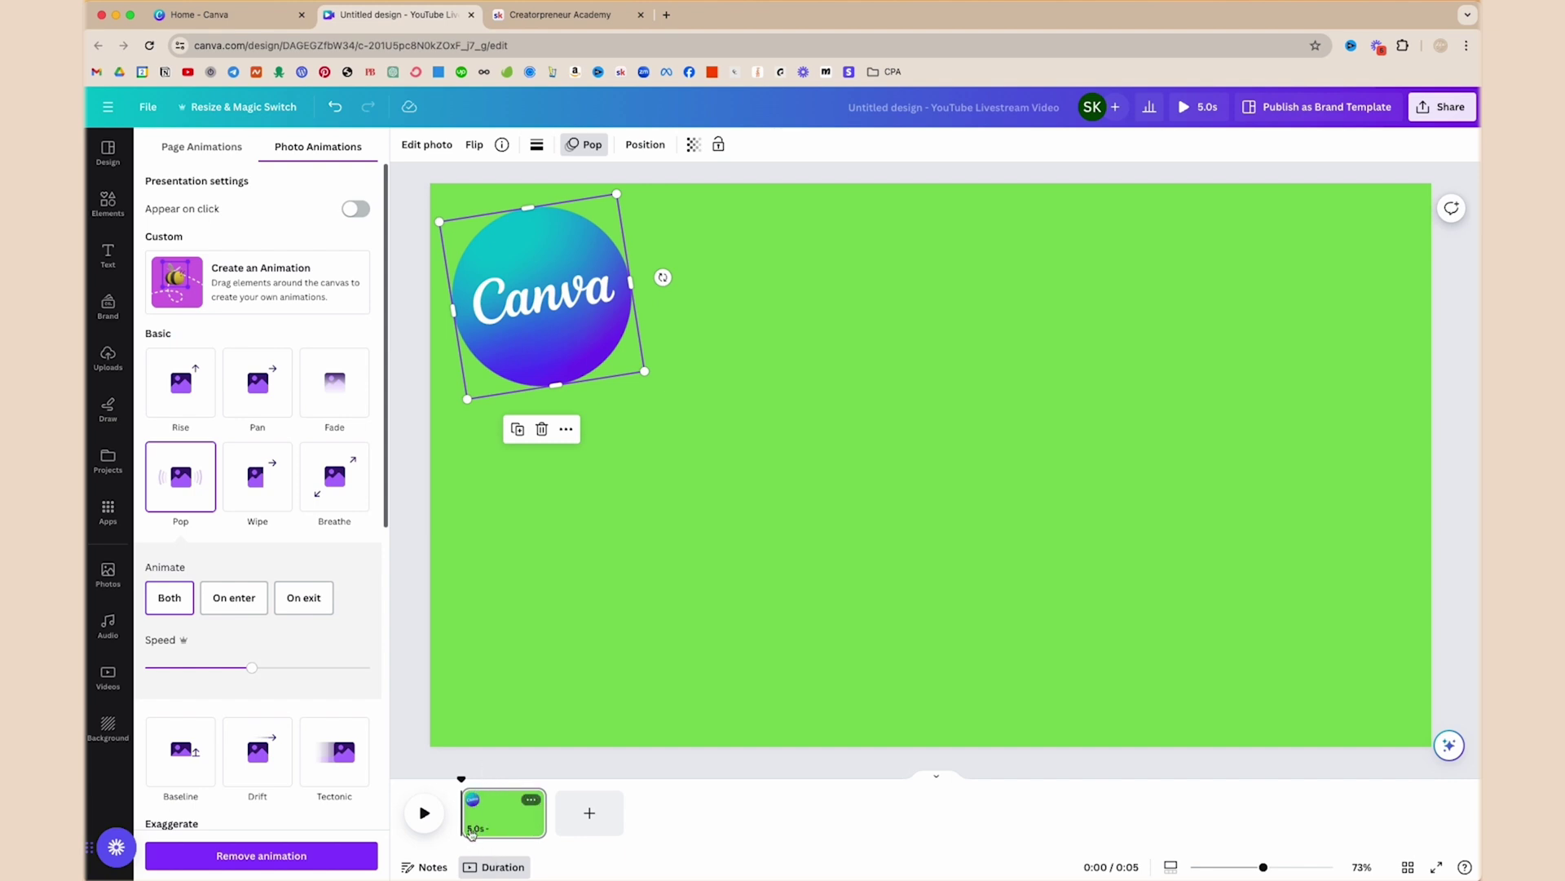
# Shorten the page to 3 seconds and preview the animated logo.
pyautogui.moveTo(543, 816); pyautogui.dragTo(507, 837)
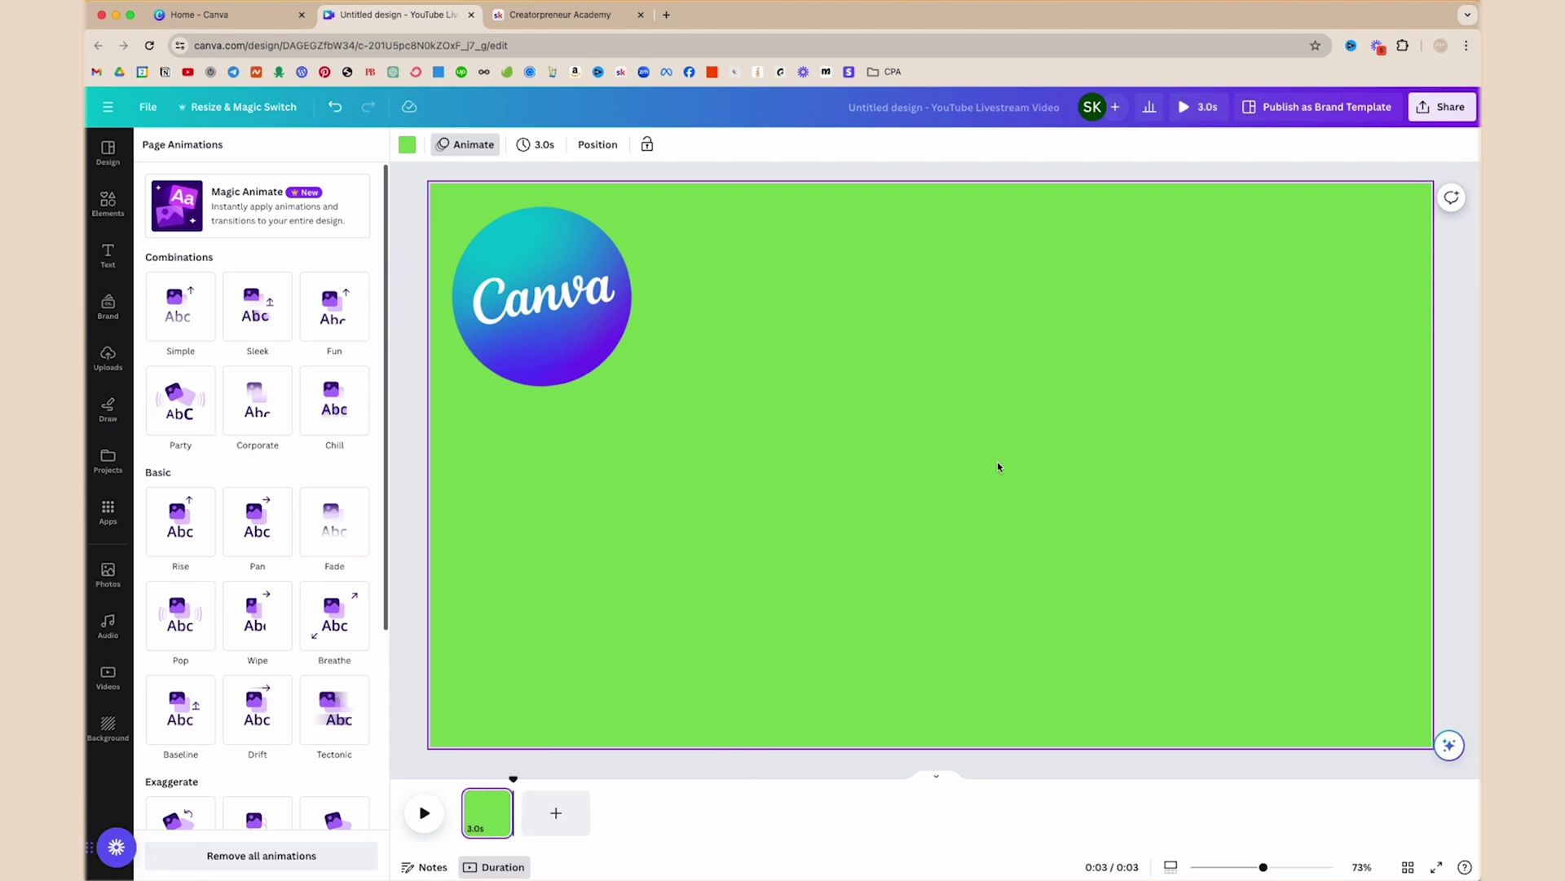
pyautogui.click(1183, 110)
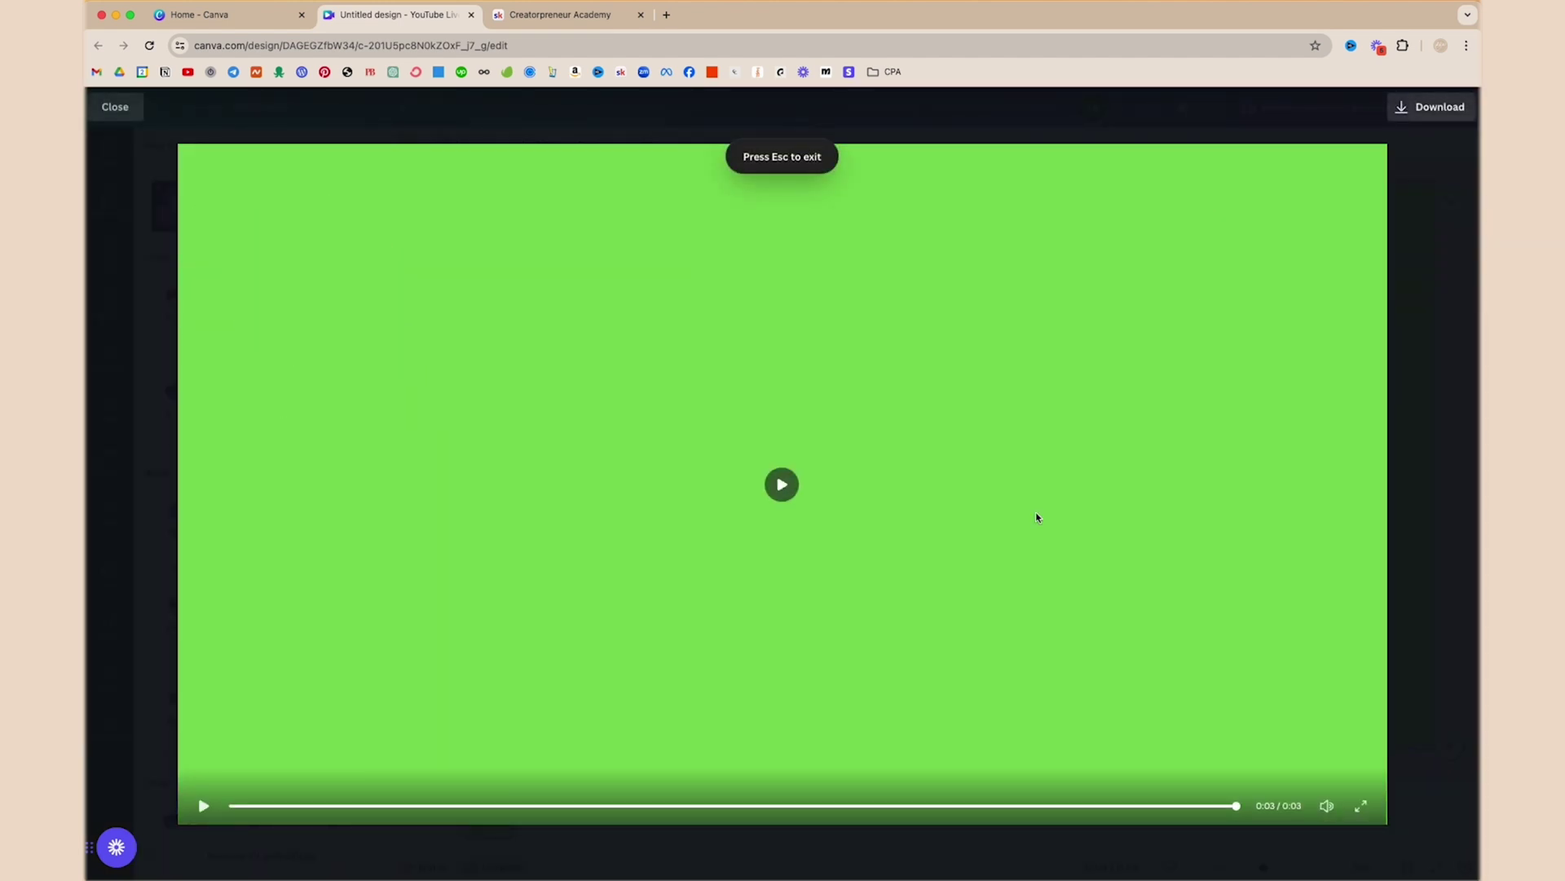
pyautogui.click(788, 492)
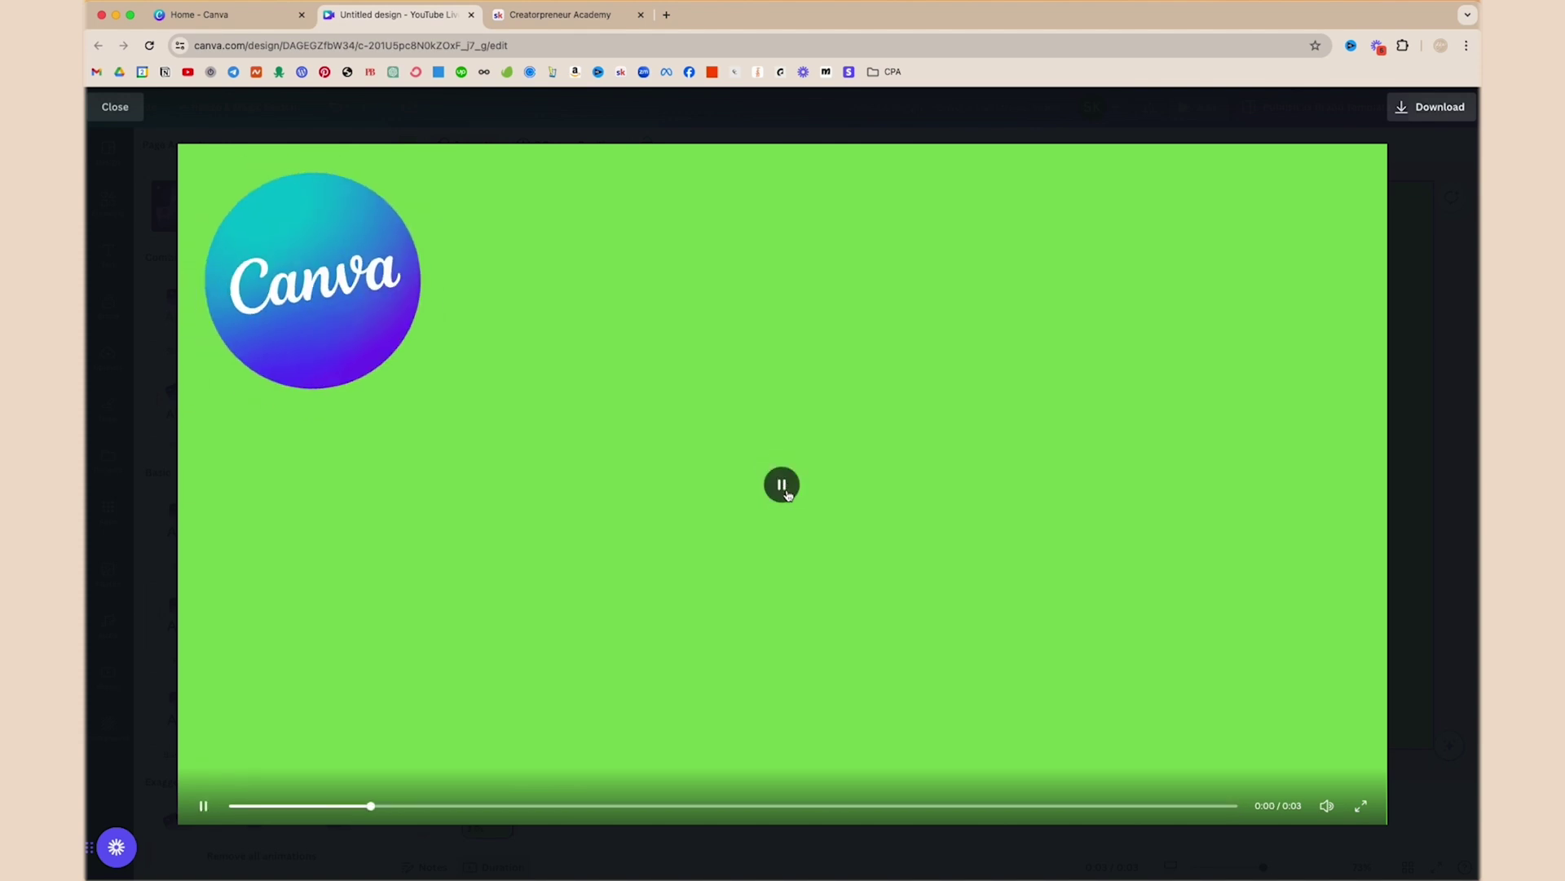
pyautogui.click(1414, 329)
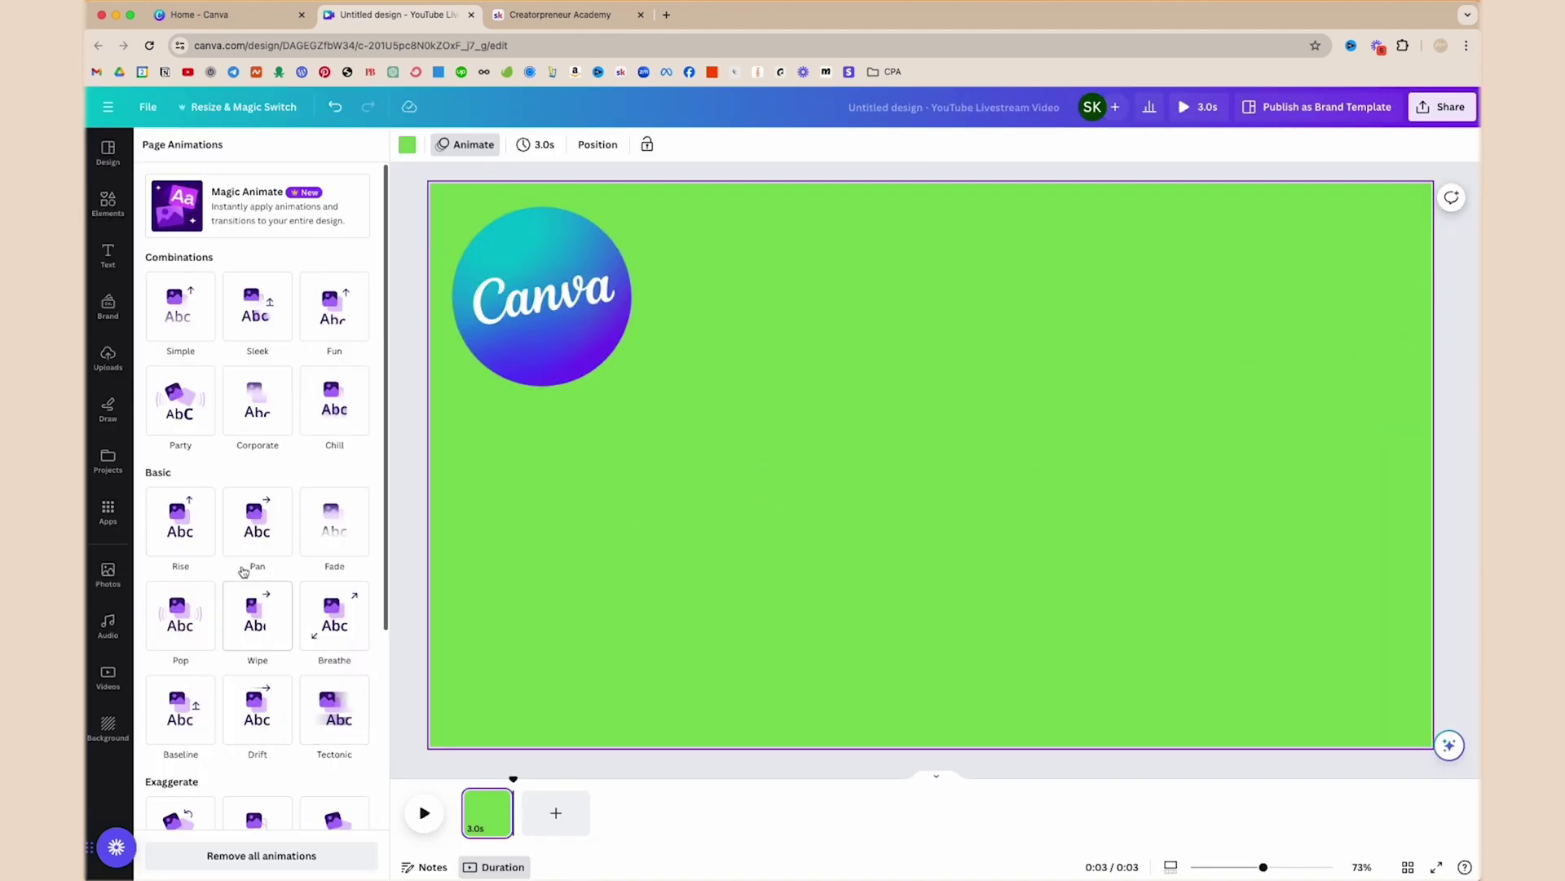
# Lower the logo's Pop speed, preview it, and lengthen the page to 6.0 seconds.
pyautogui.click(548, 312)
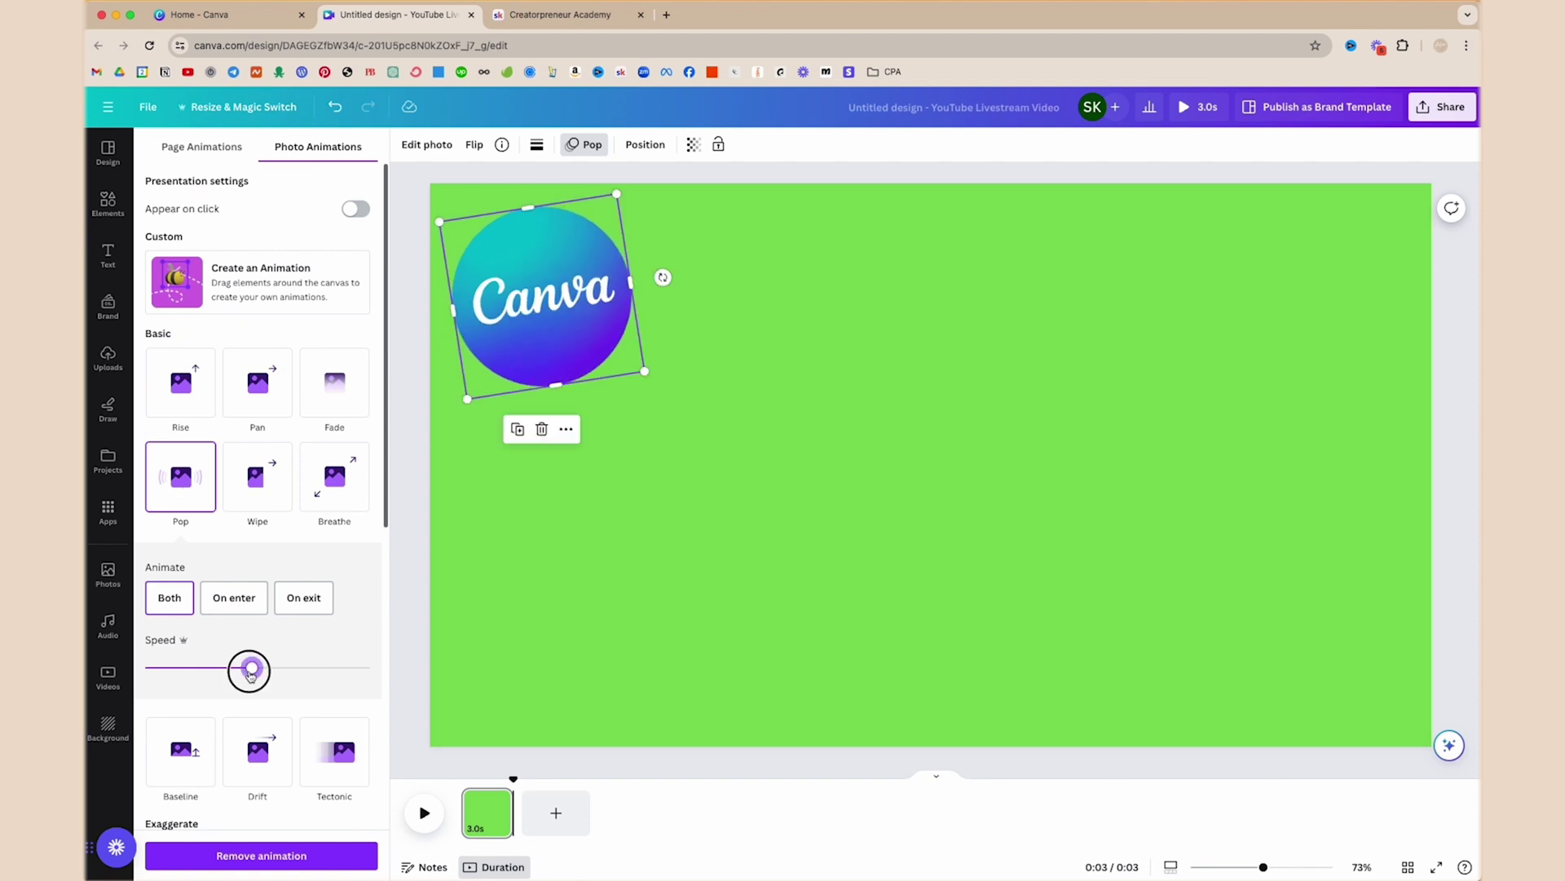
pyautogui.moveTo(251, 670); pyautogui.dragTo(183, 668)
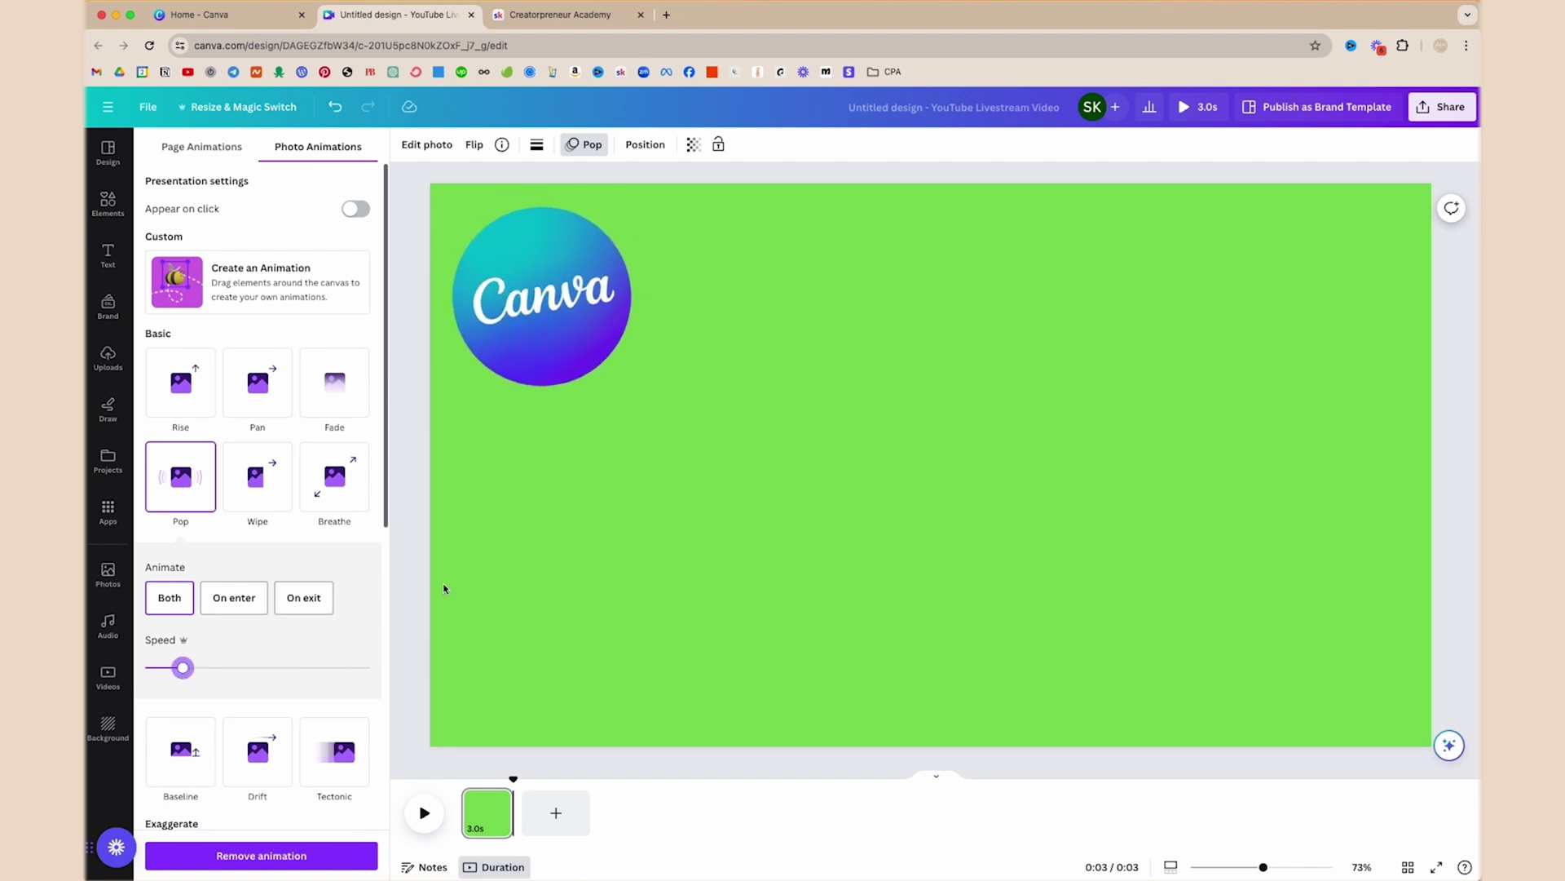
pyautogui.click(1196, 109)
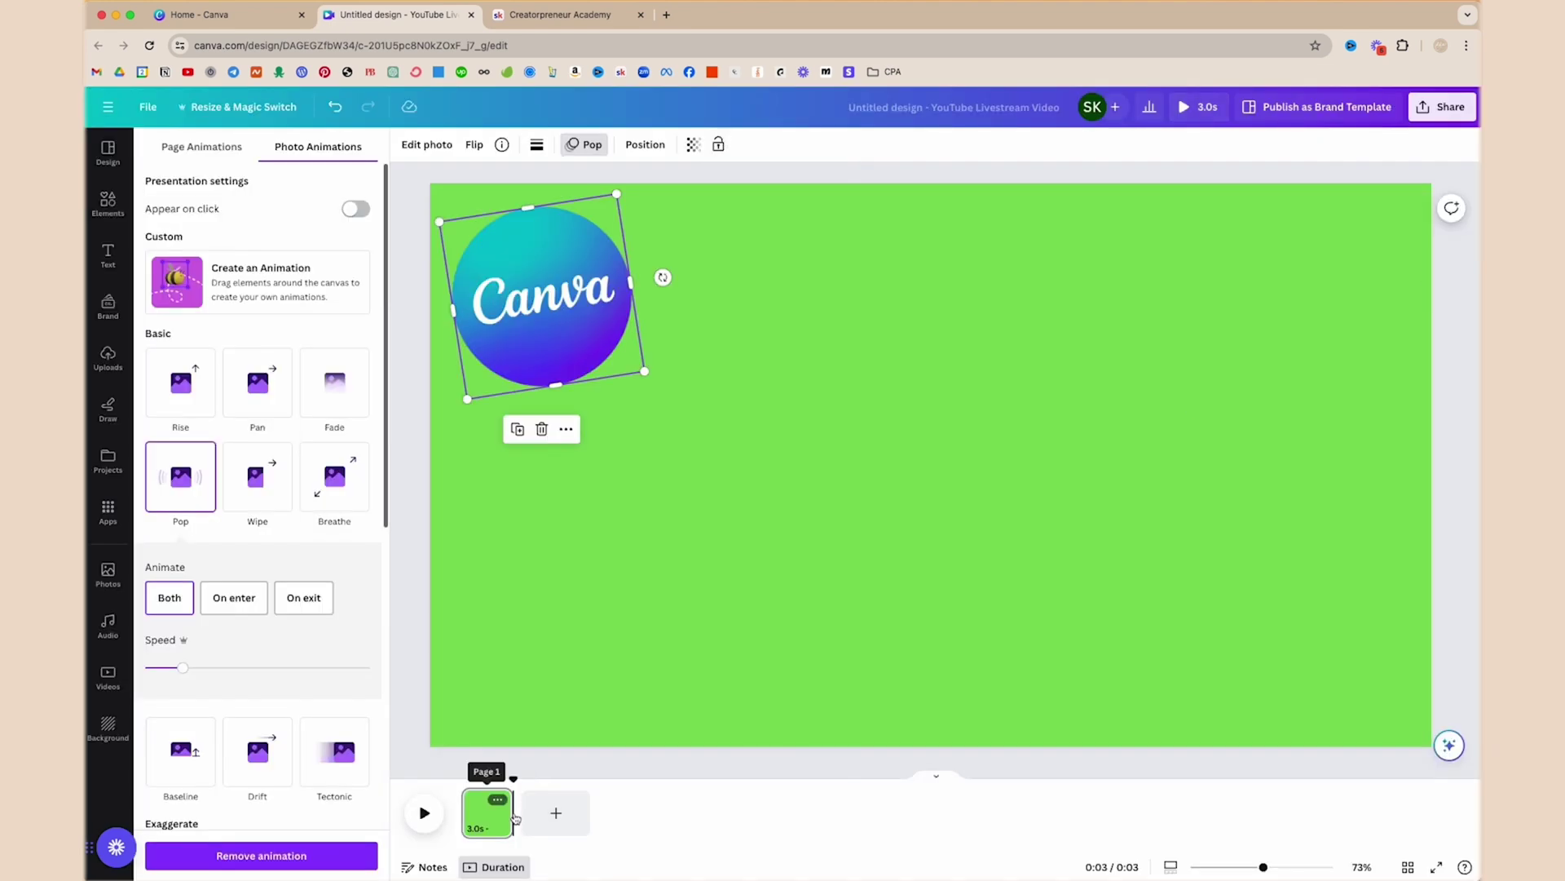
pyautogui.moveTo(515, 817); pyautogui.dragTo(563, 805)
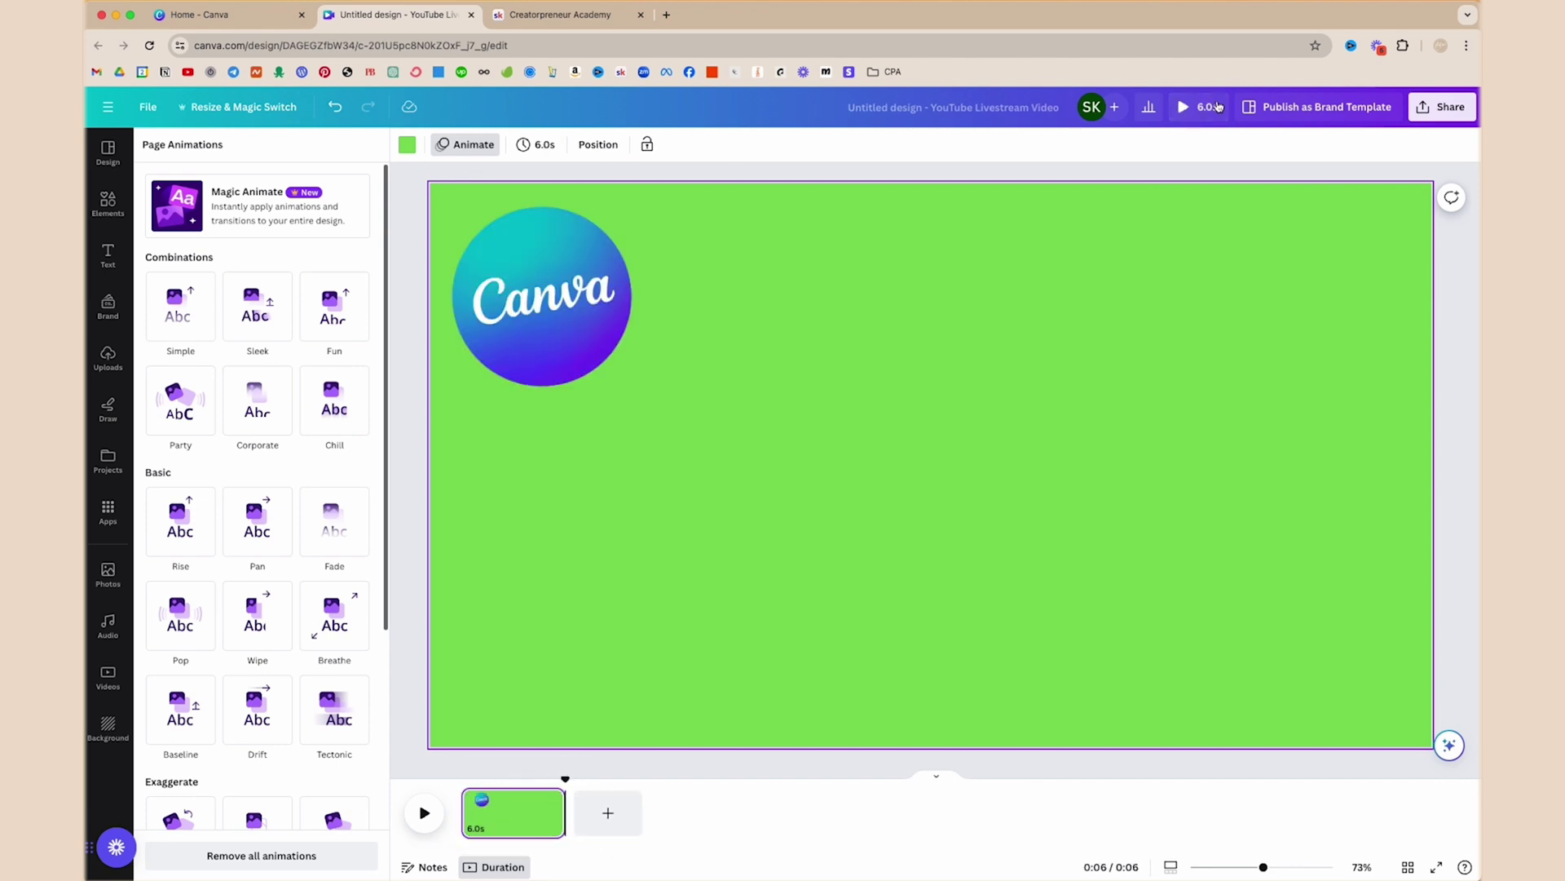
# Preview the 6-second design, title it CANVA LOGO, and download it as MP4 Video.
pyautogui.click(1215, 106)
pyautogui.click(1002, 114)
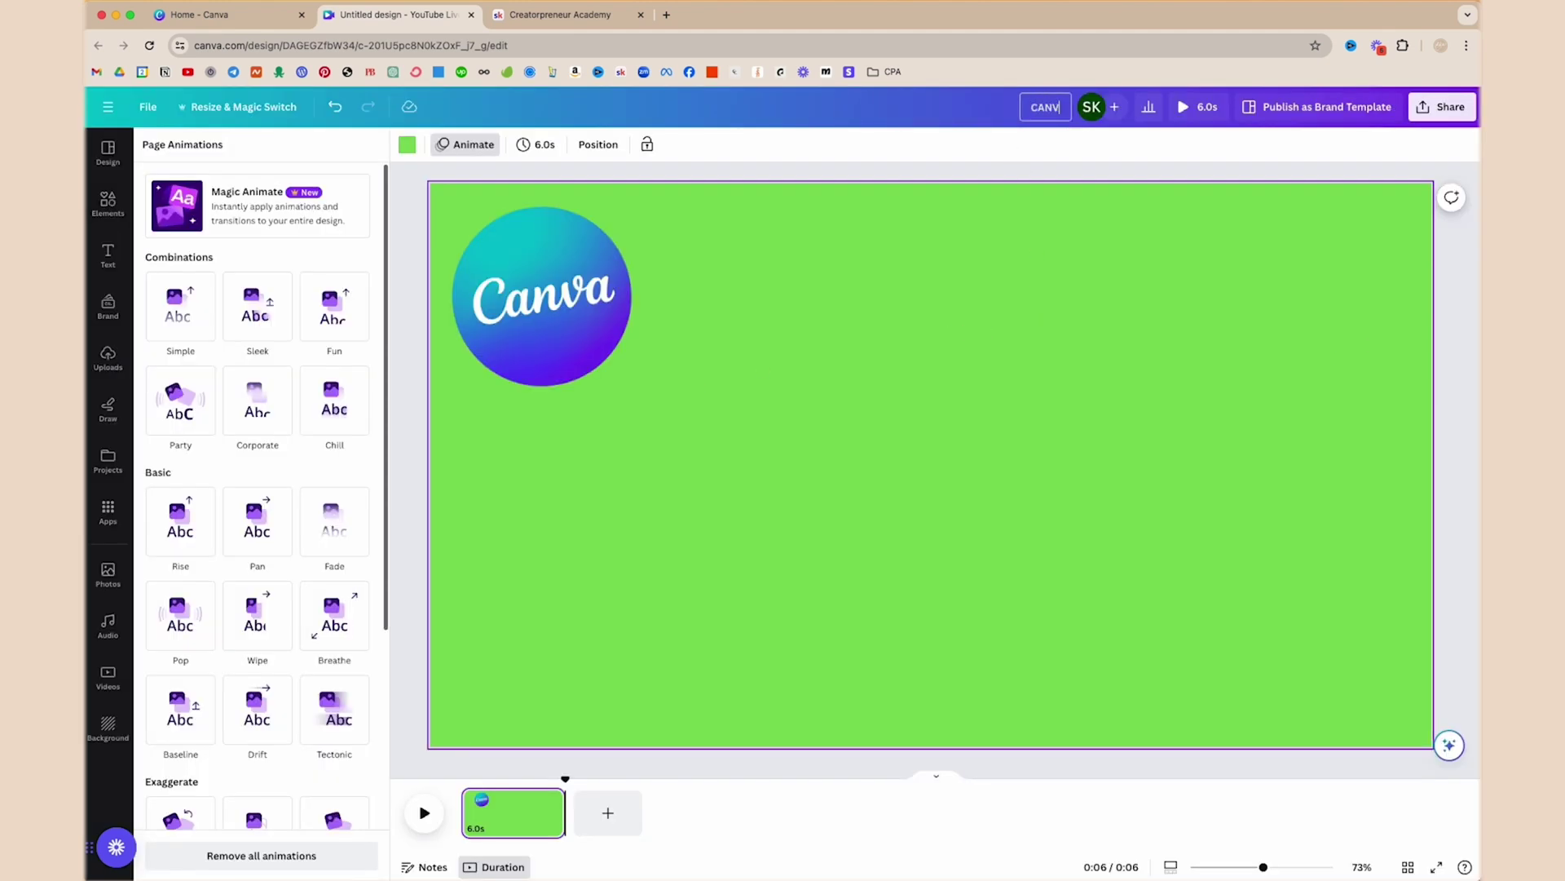
pyautogui.click(1432, 109)
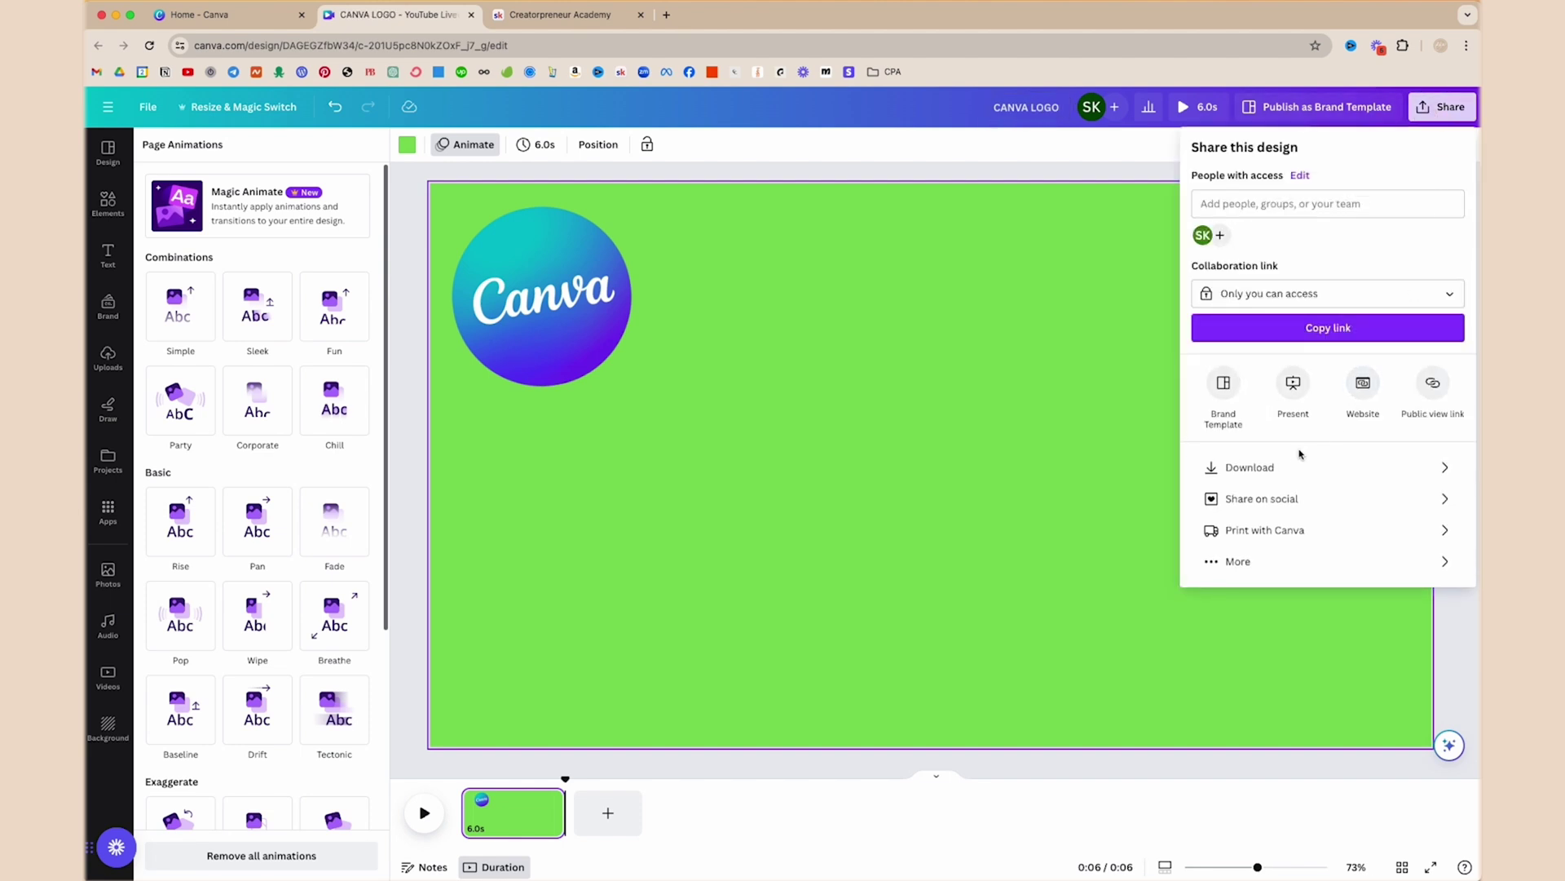
pyautogui.click(1268, 466)
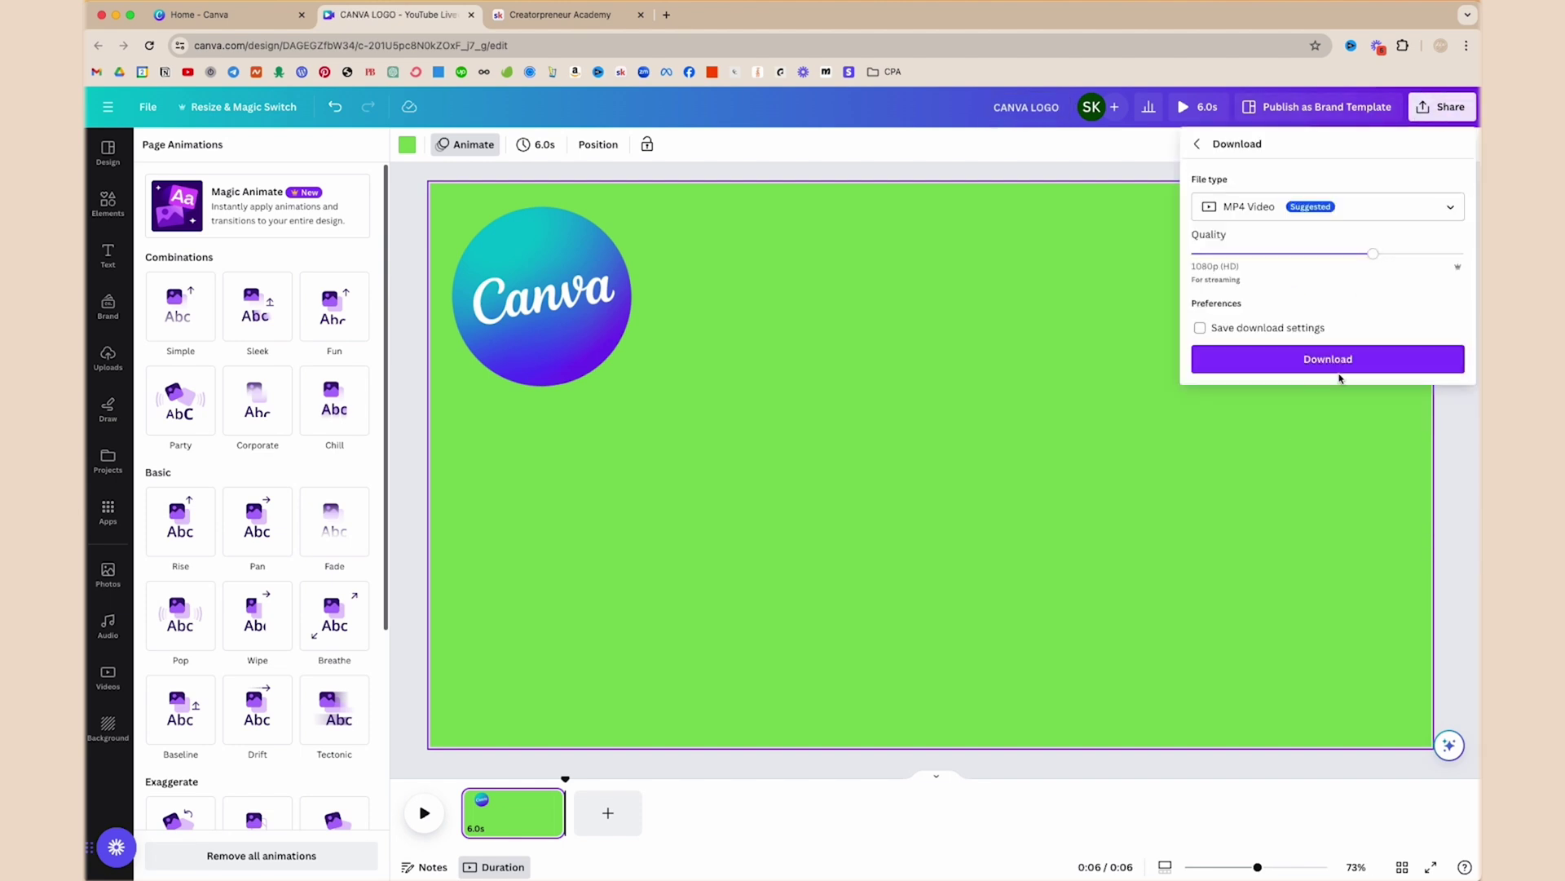
pyautogui.click(1329, 208)
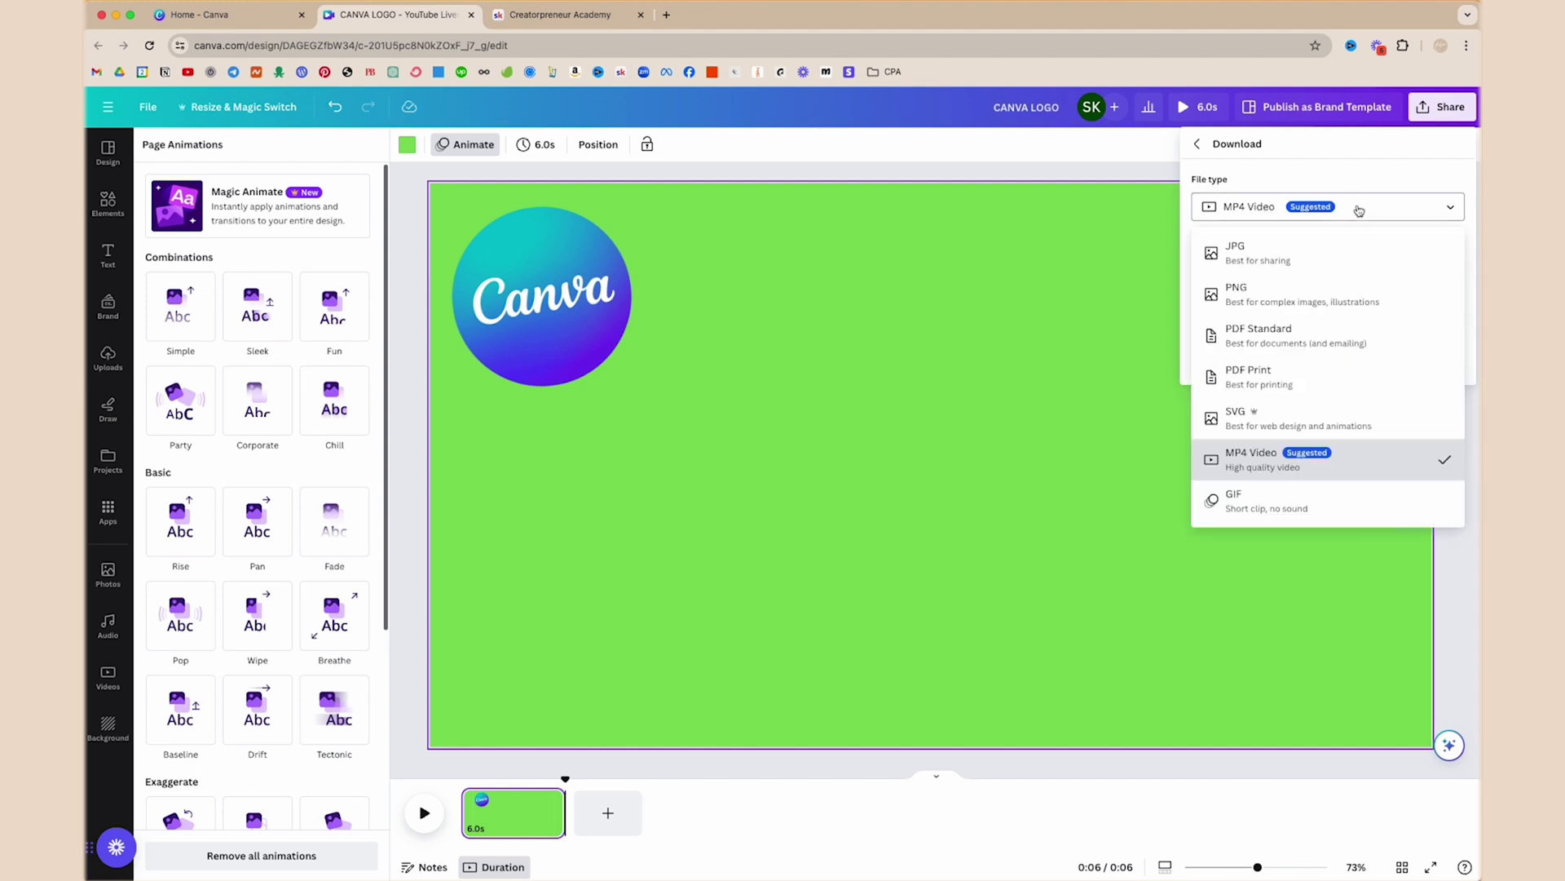
pyautogui.click(1360, 209)
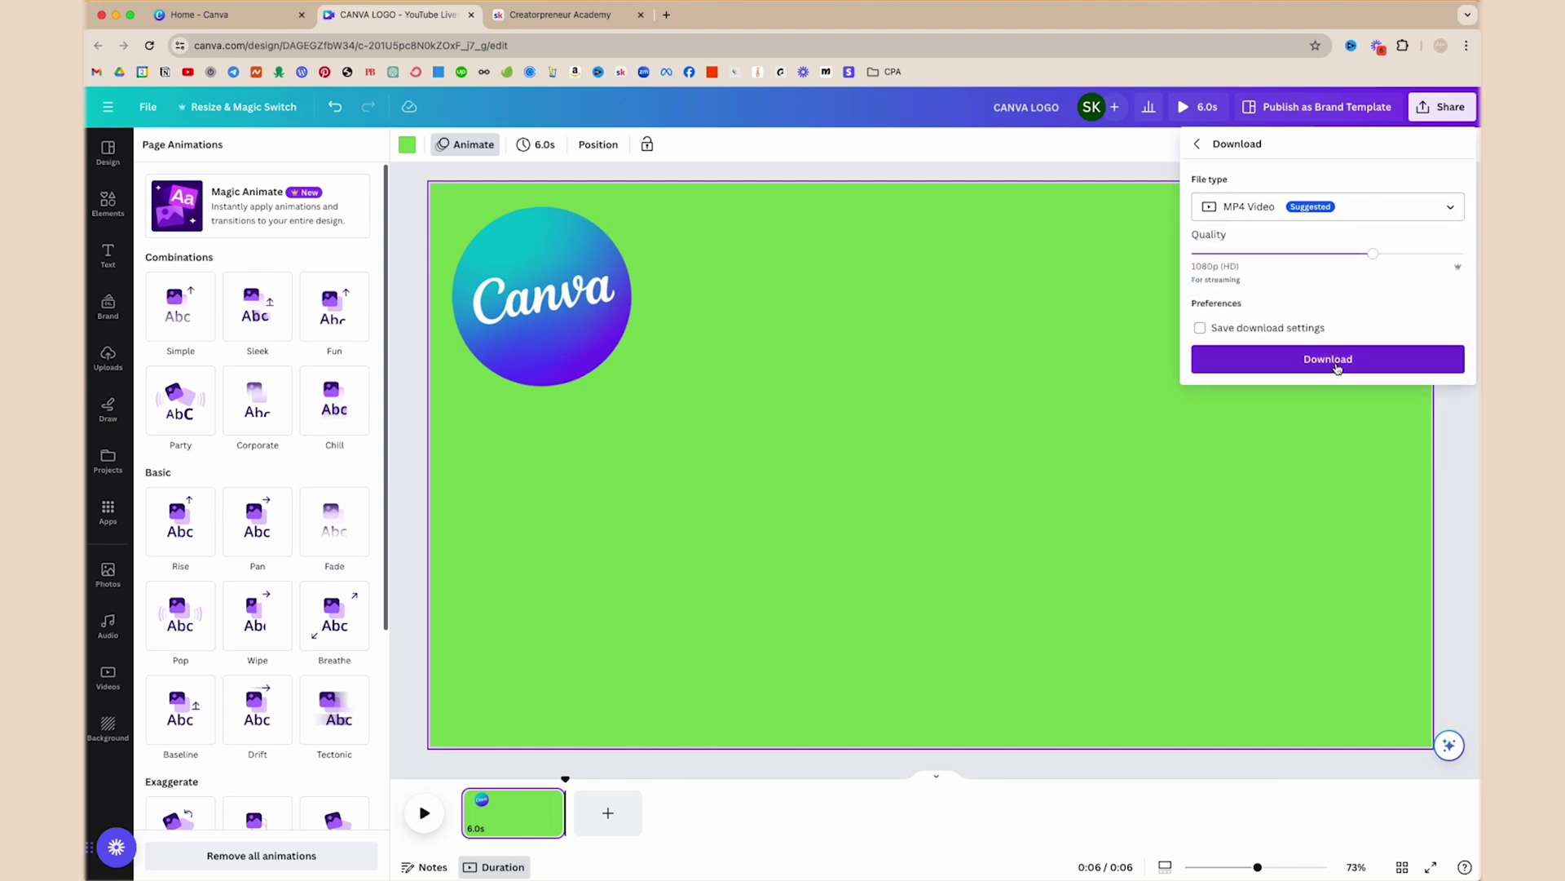
pyautogui.click(1083, 165)
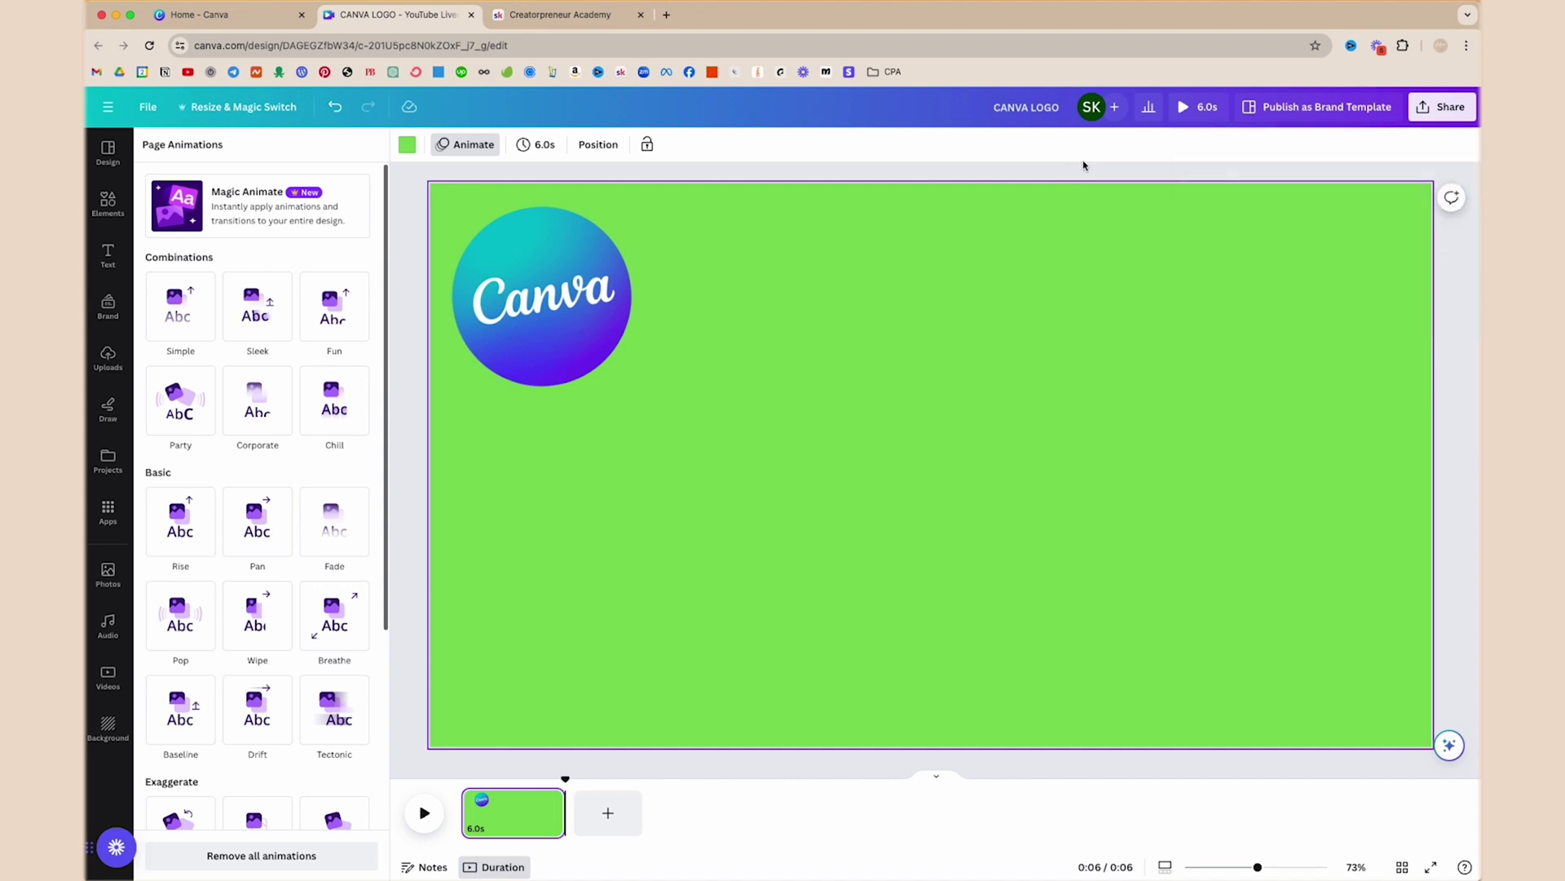
# Add a blank second page and trim the logo page to 5.0 seconds.
pyautogui.click(613, 810)
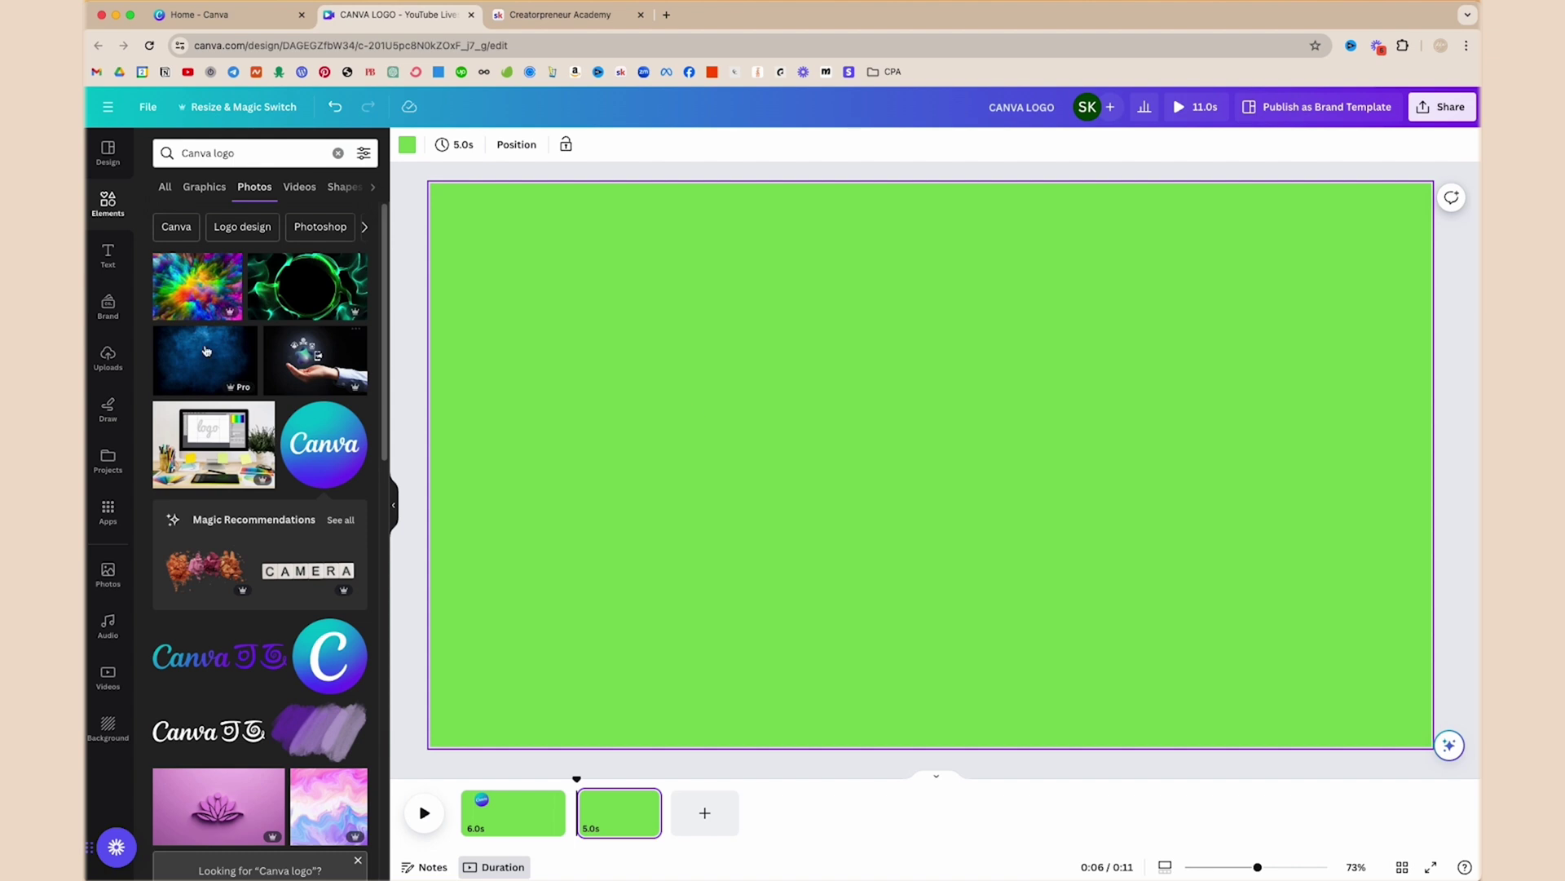
pyautogui.click(526, 815)
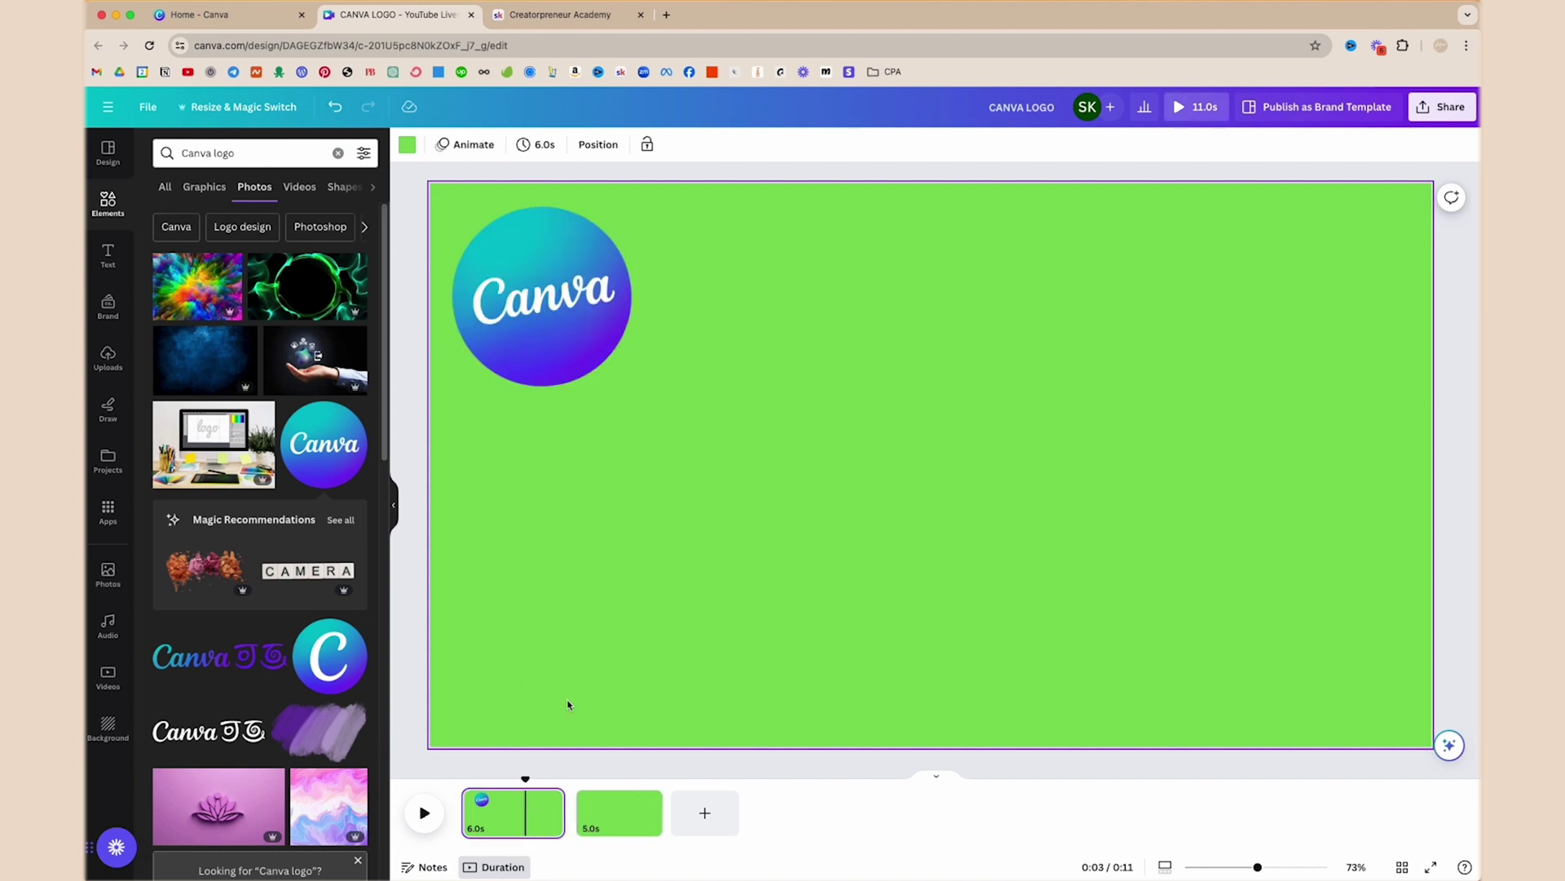
pyautogui.moveTo(561, 814); pyautogui.dragTo(547, 824)
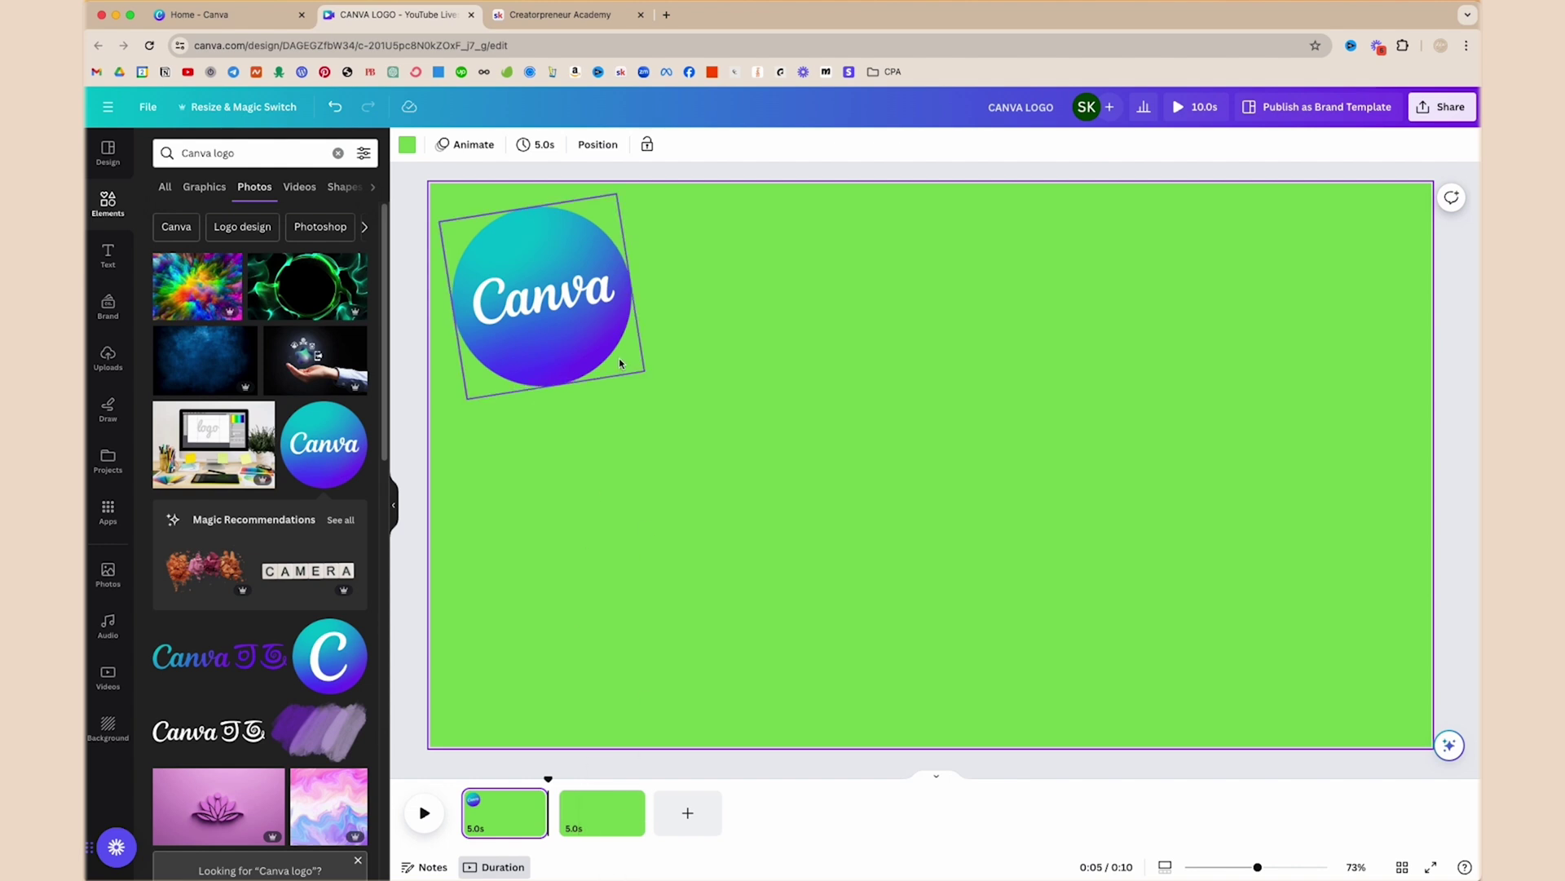
pyautogui.click(603, 815)
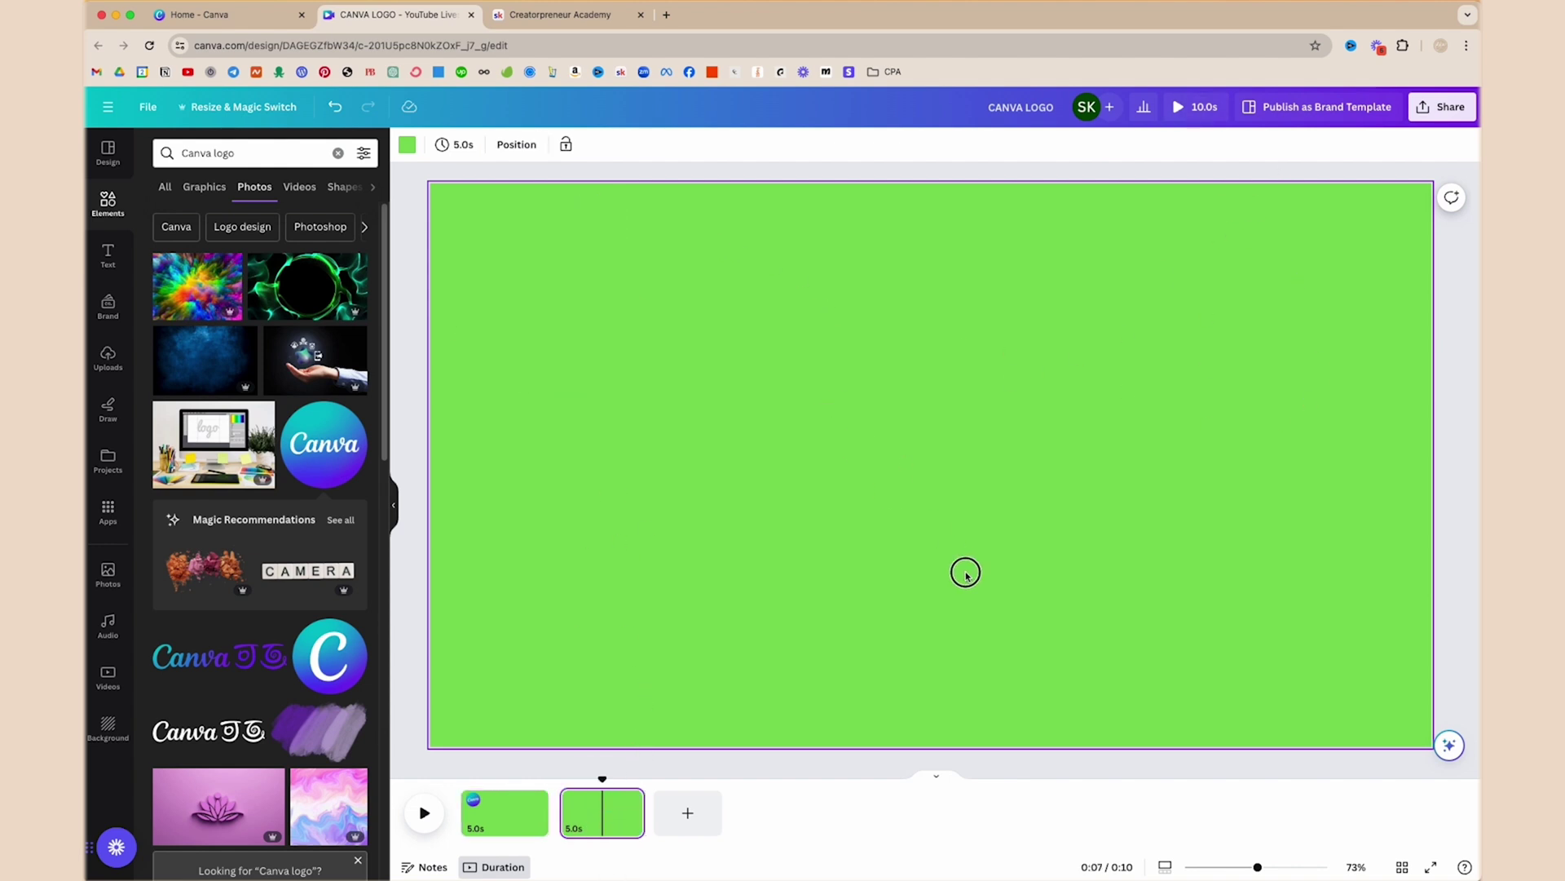
pyautogui.moveTo(634, 188); pyautogui.dragTo(1177, 754)
pyautogui.click(106, 208)
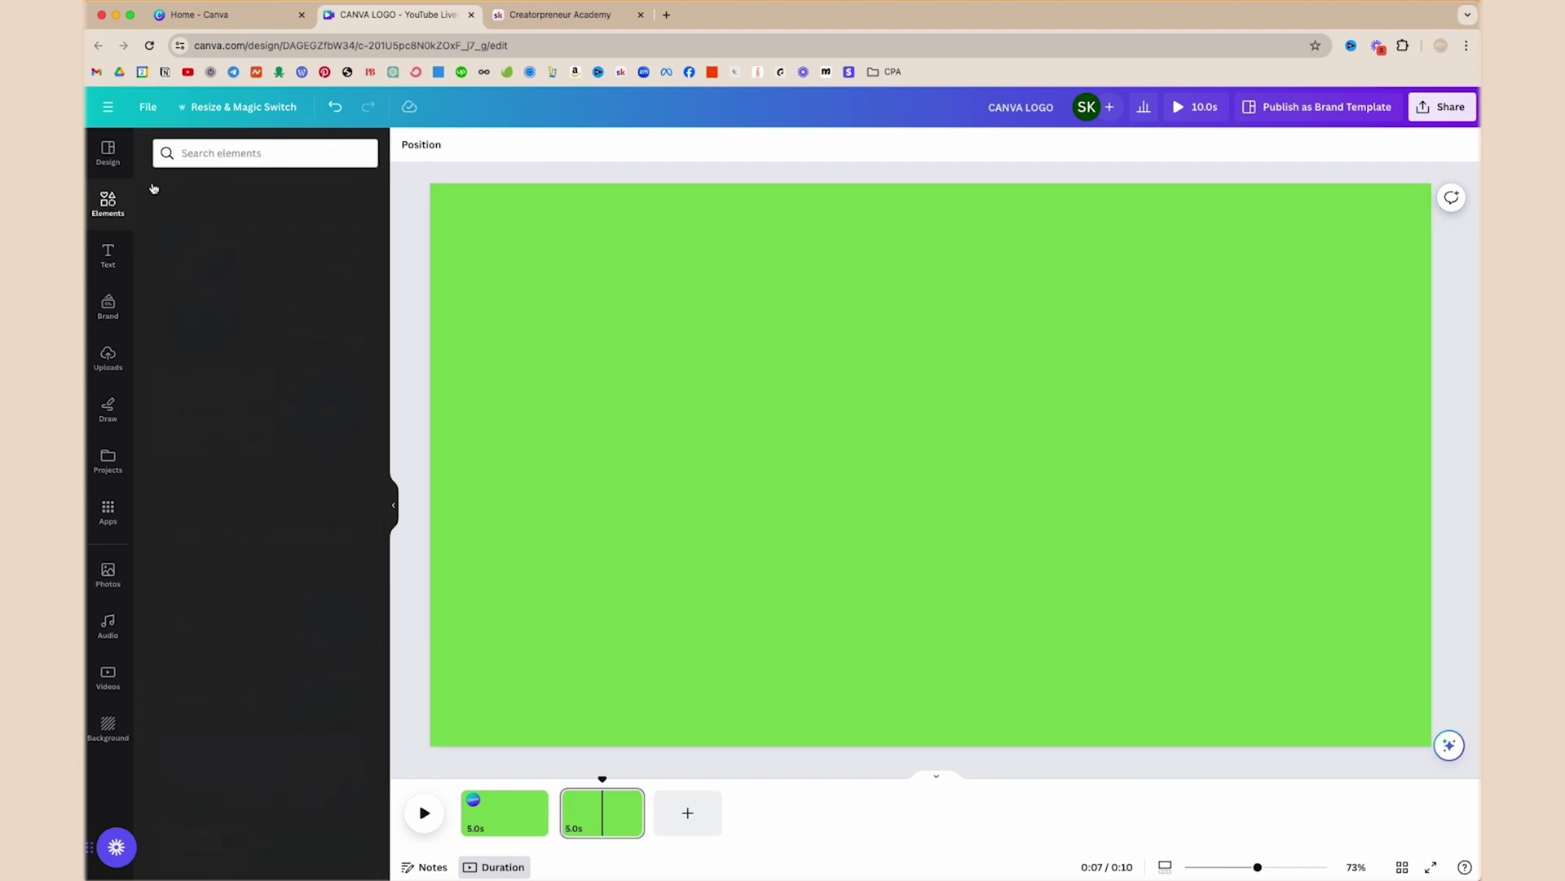
# Search Elements for 'arrow' and insert the looped arrow from Graphics.
pyautogui.click(219, 156)
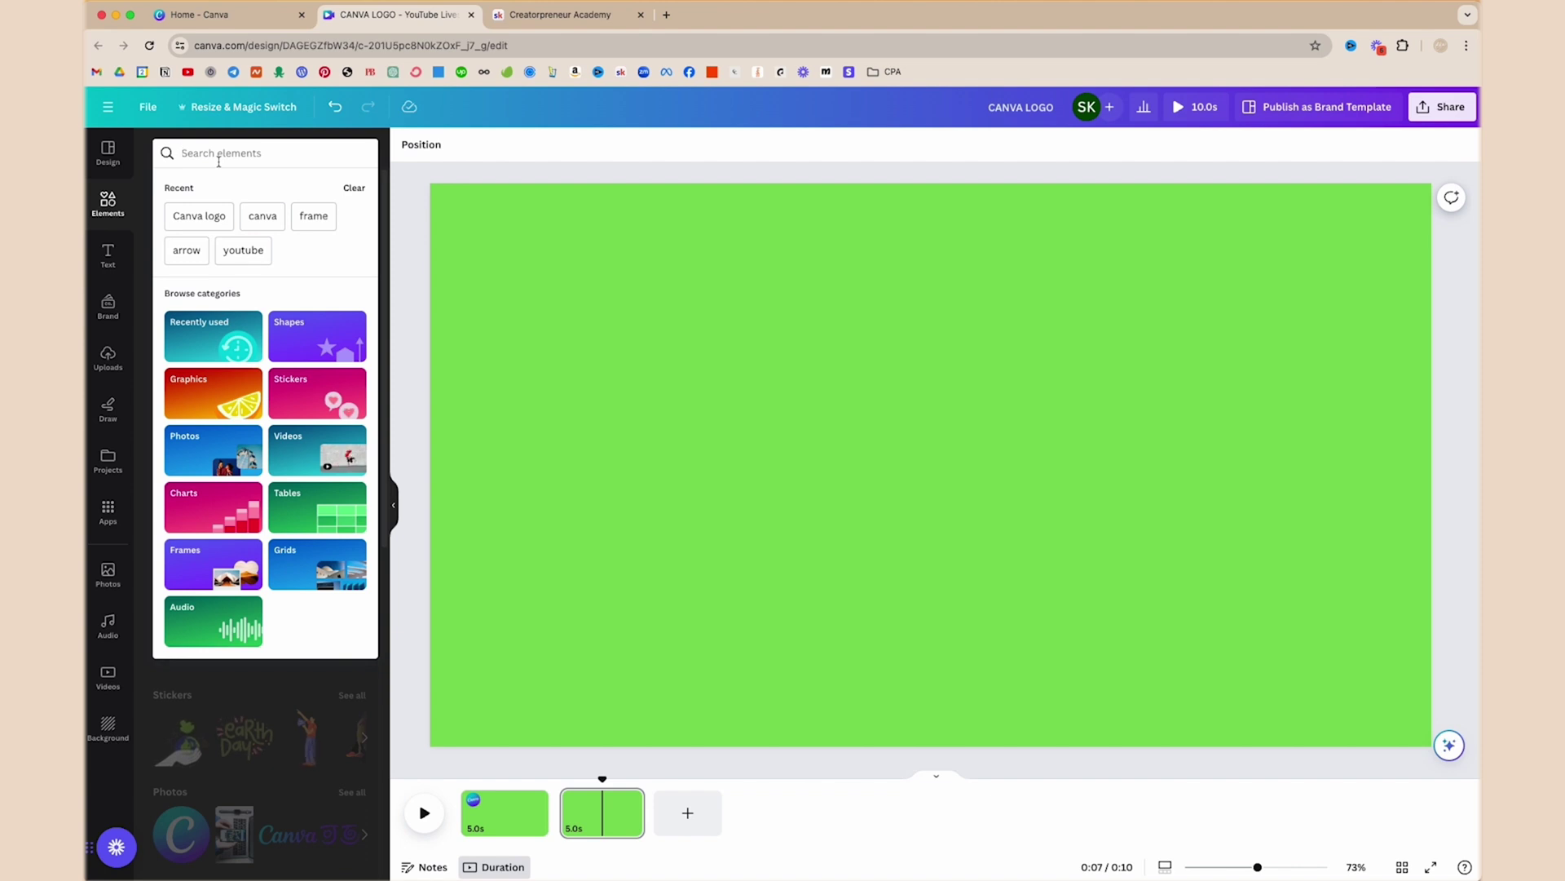
pyautogui.write('arrow')
pyautogui.press('Return')
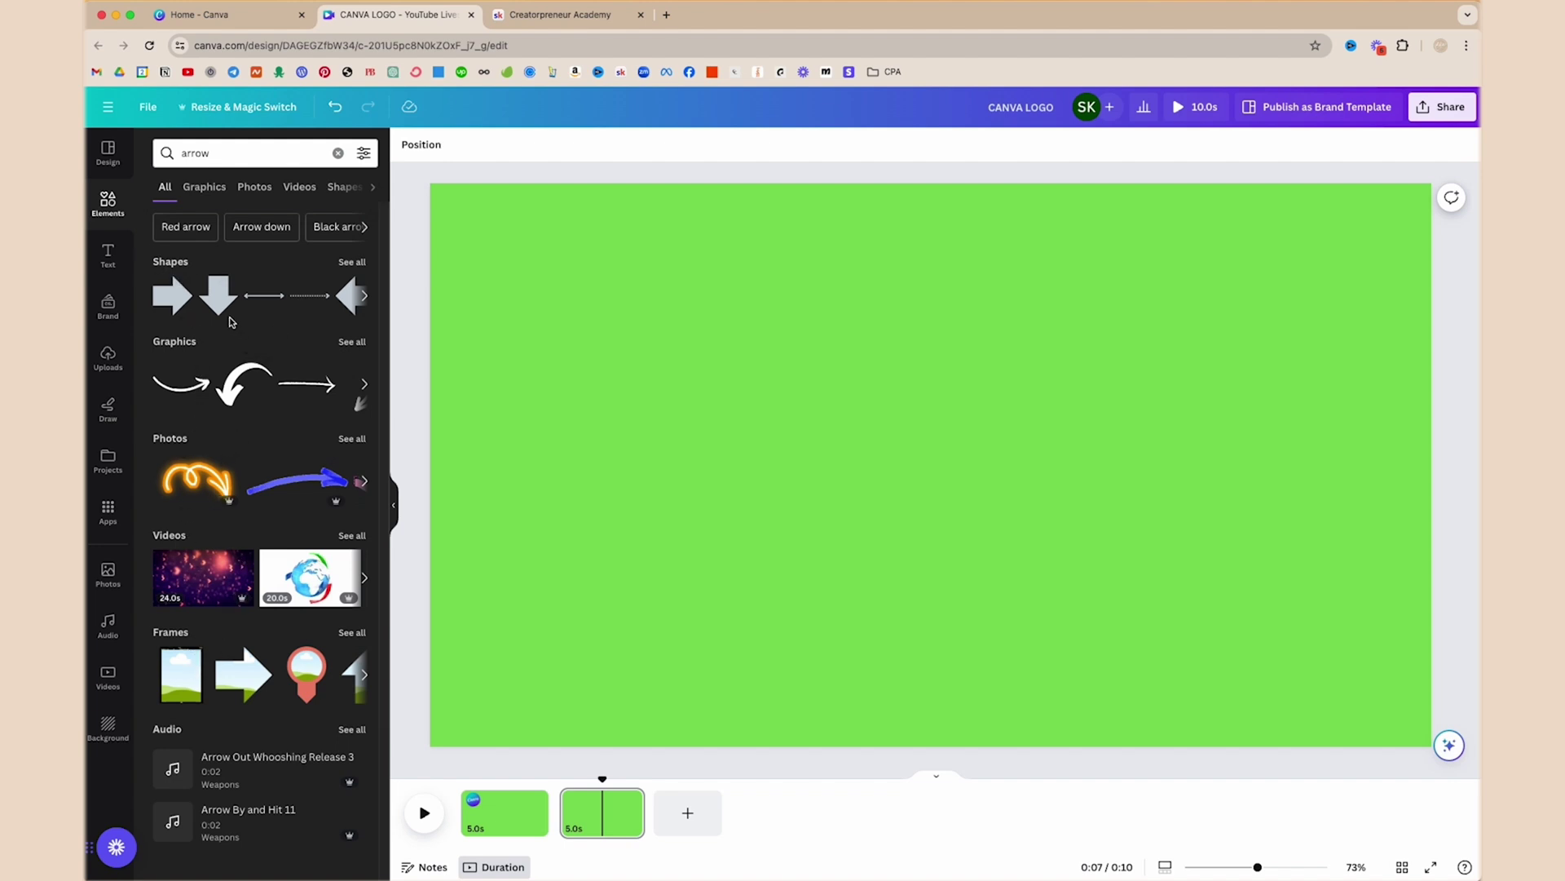
pyautogui.click(352, 341)
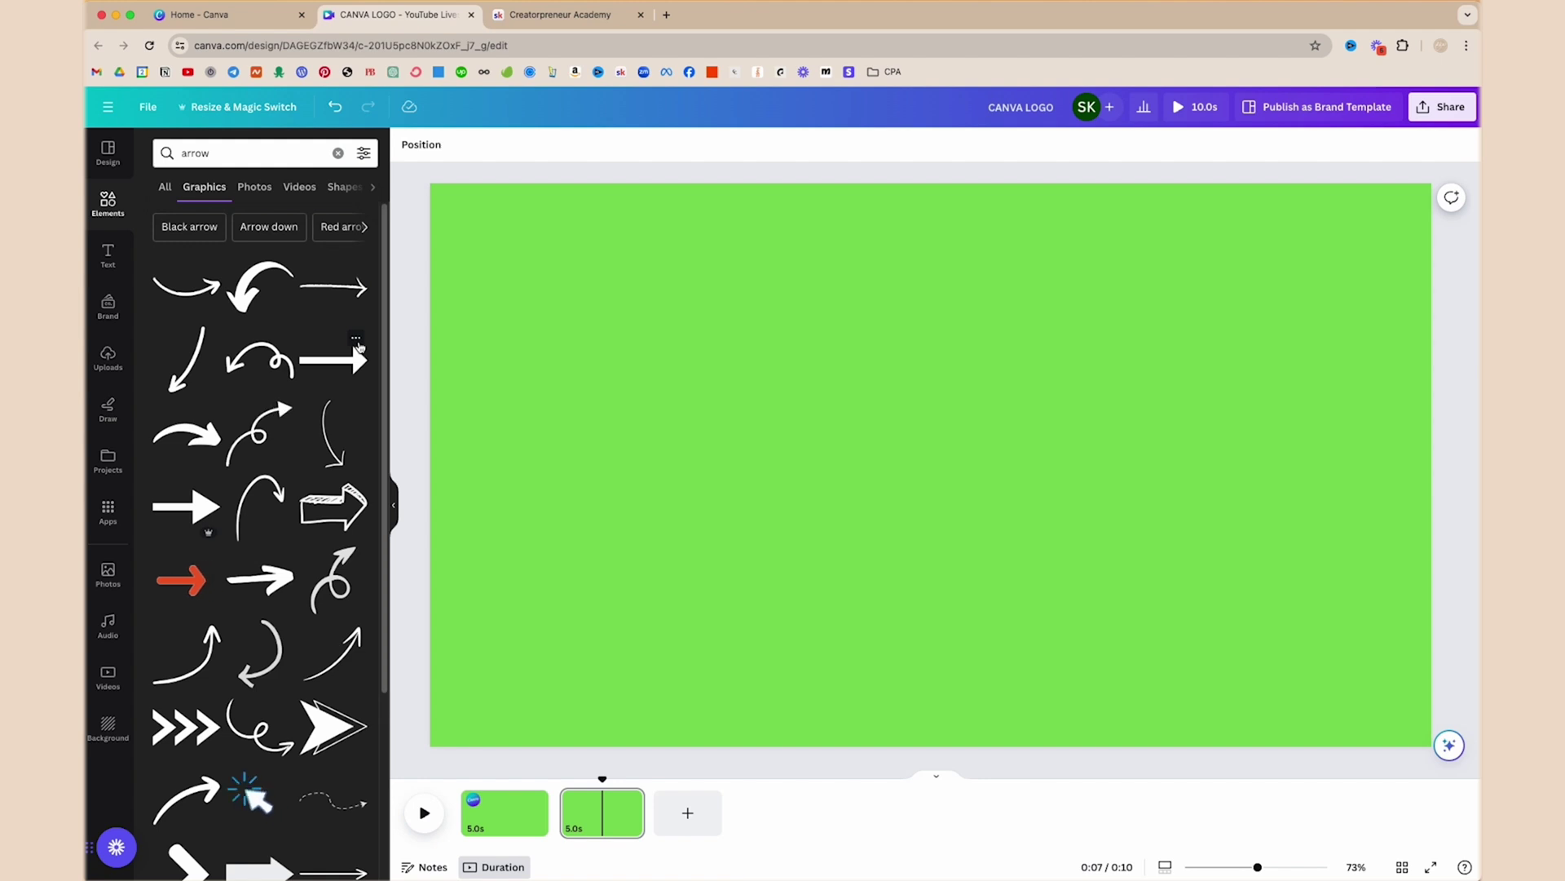
pyautogui.click(254, 429)
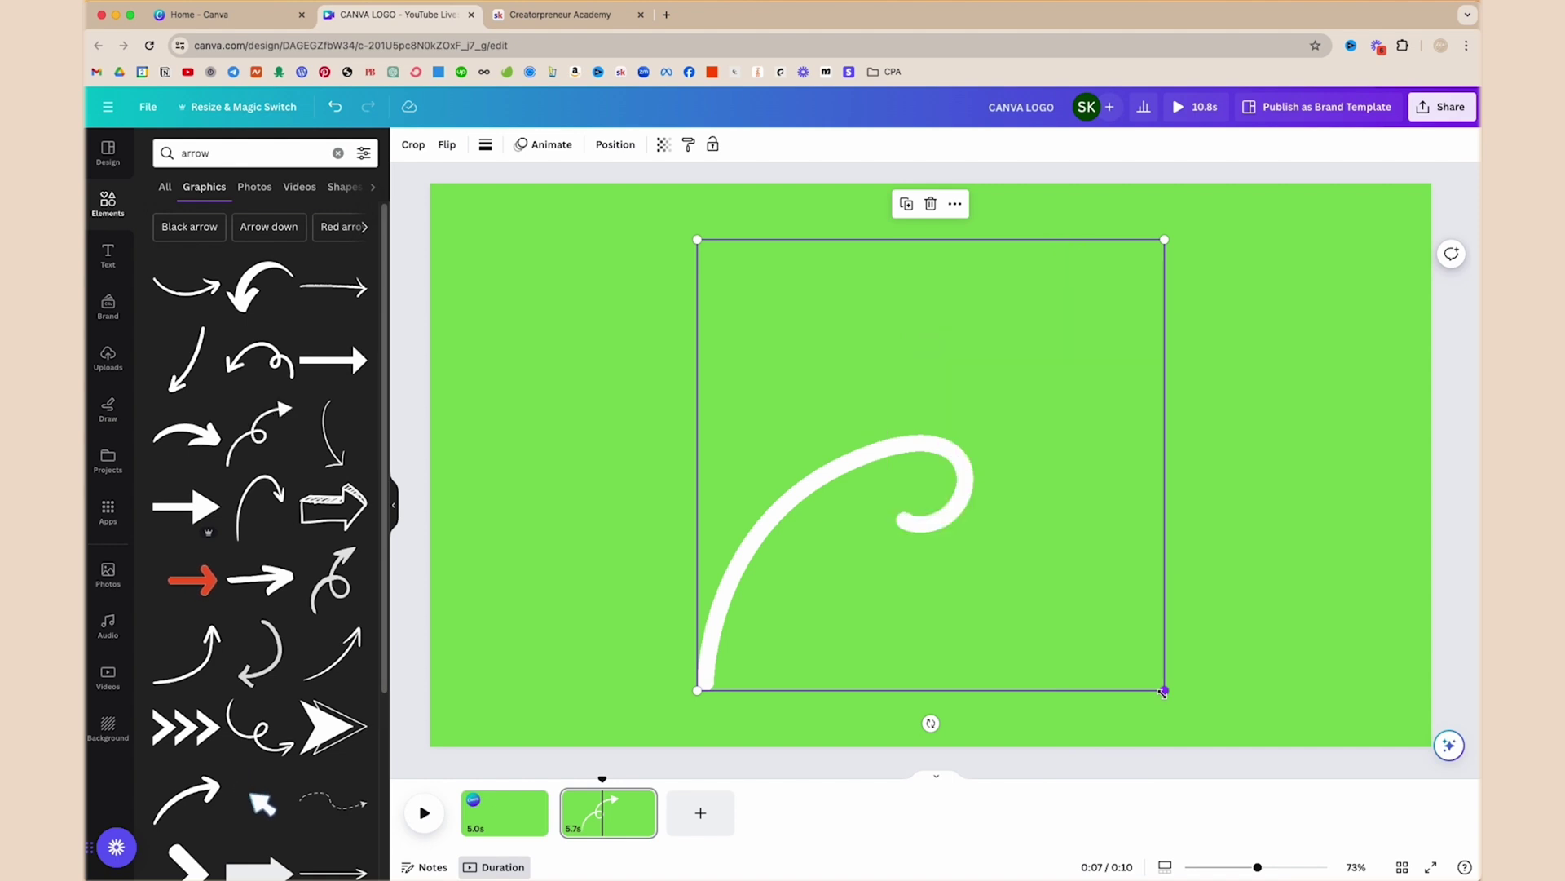
# Shrink the arrow, mirror it horizontally, rotate it, and move it to the top-right.
pyautogui.moveTo(1163, 692); pyautogui.dragTo(900, 259)
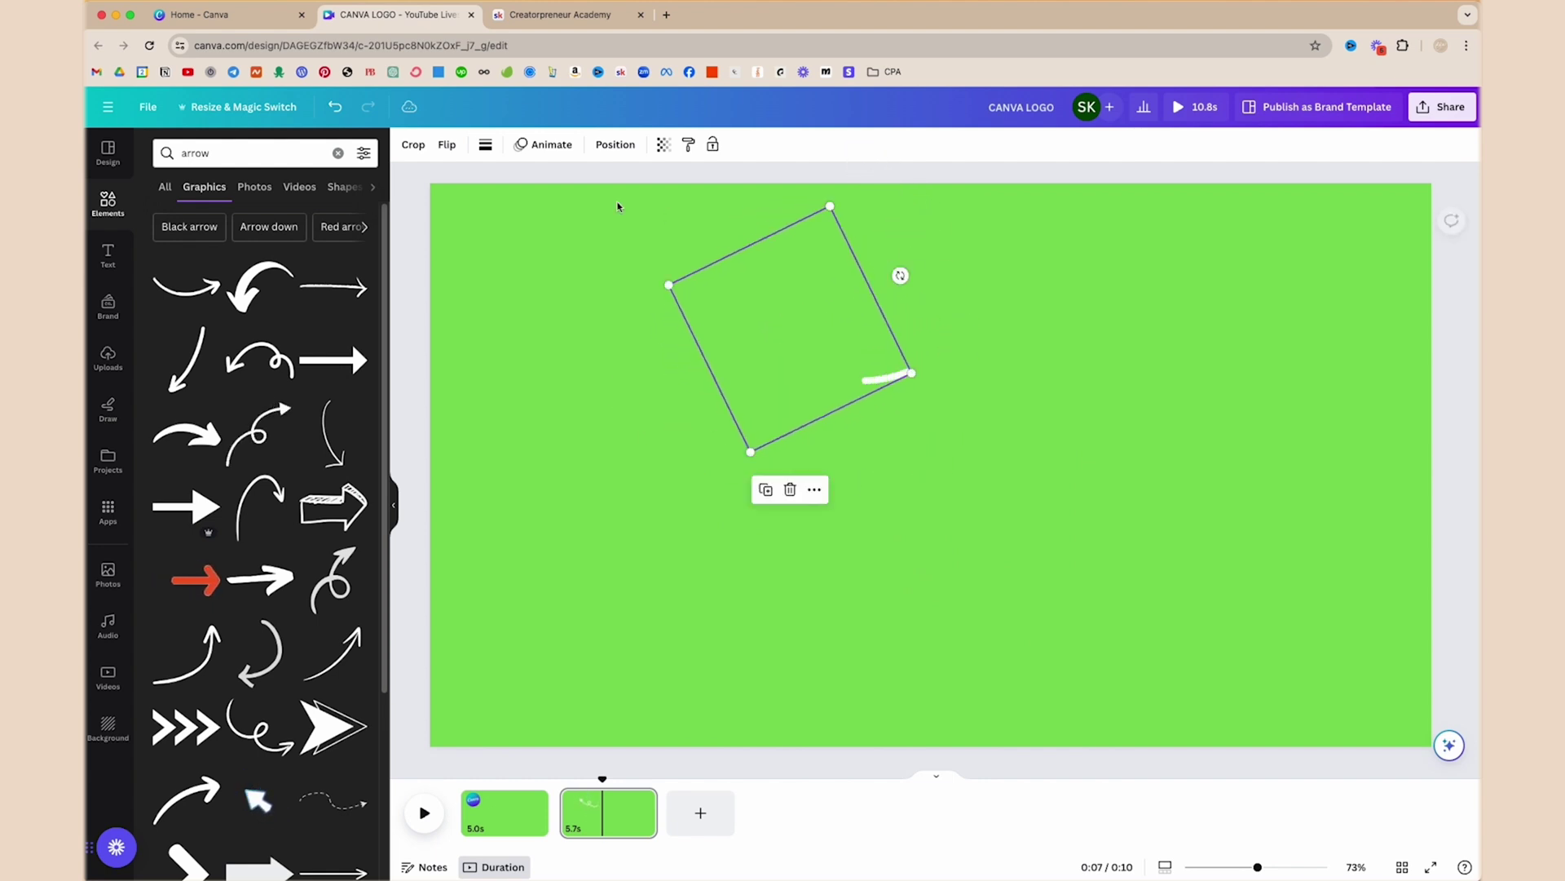
pyautogui.click(447, 147)
pyautogui.click(471, 186)
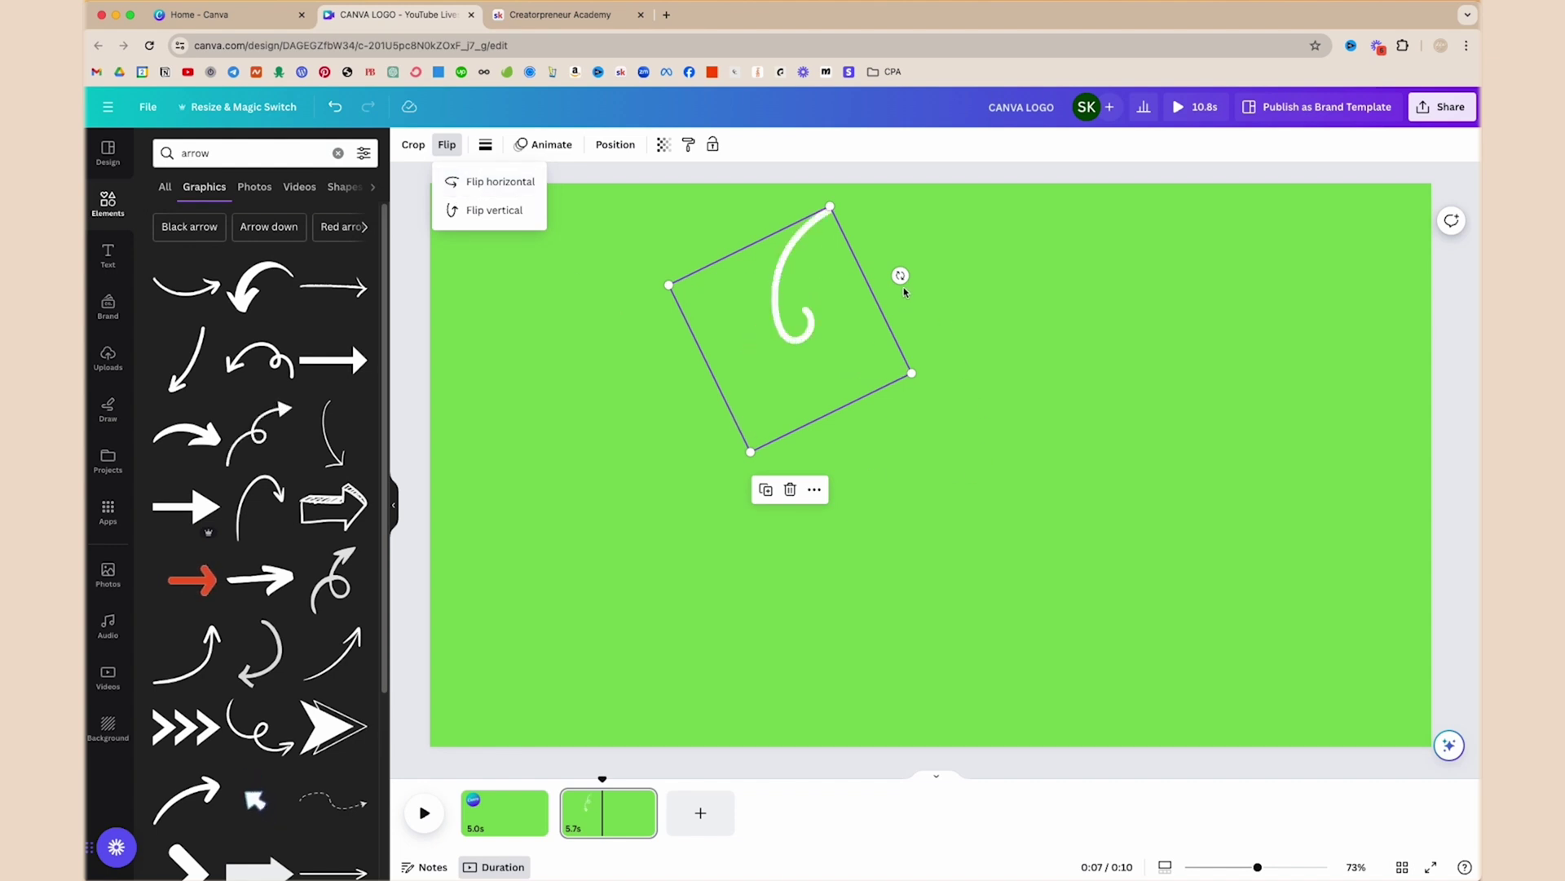
pyautogui.moveTo(900, 276); pyautogui.dragTo(758, 228)
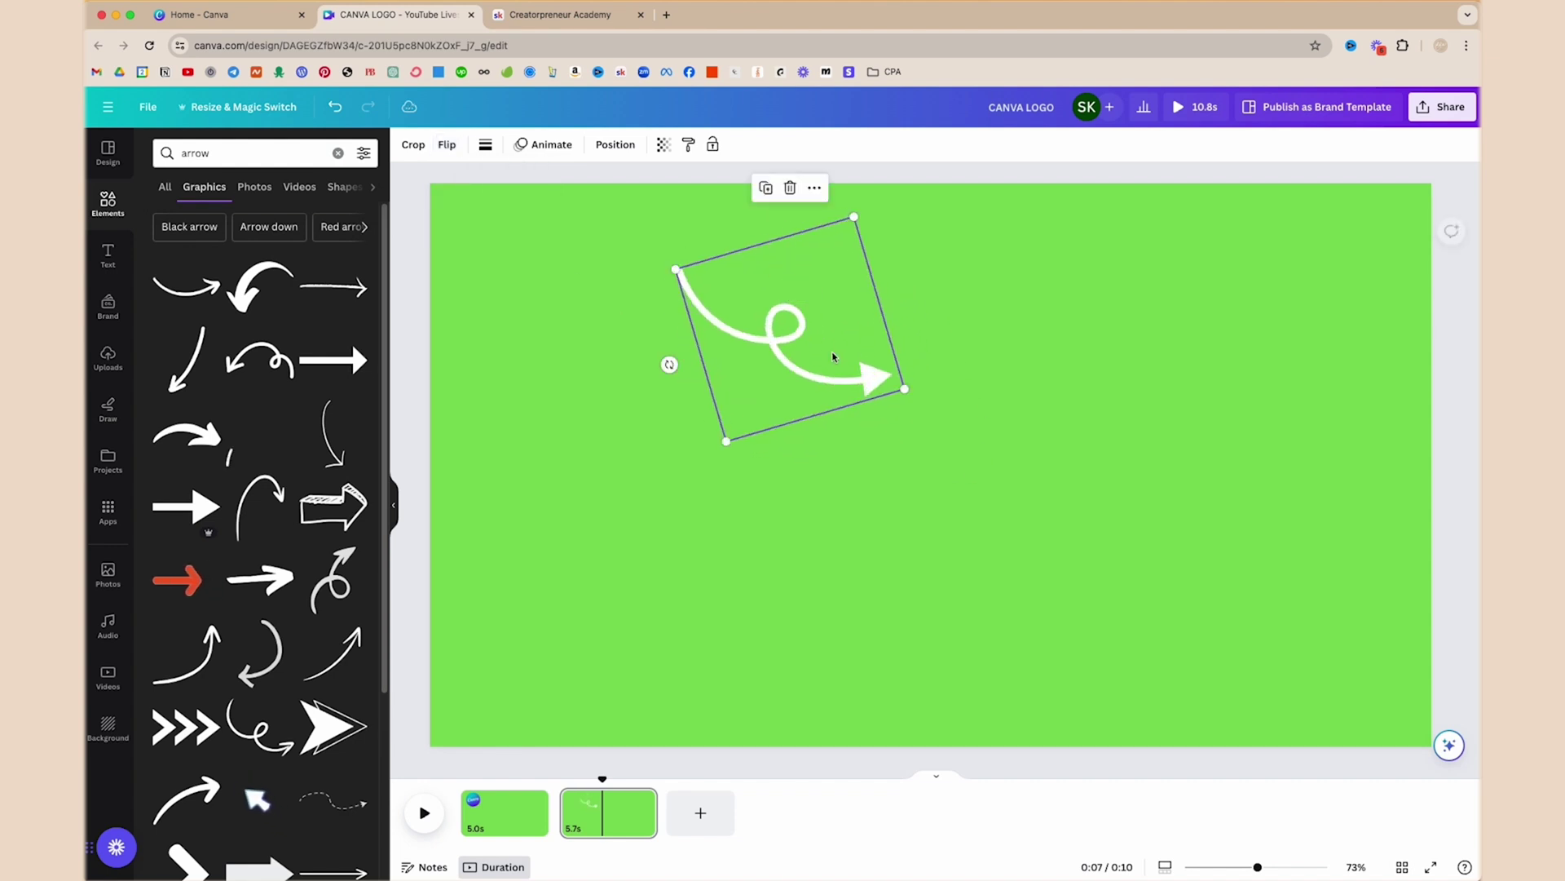
pyautogui.moveTo(803, 342); pyautogui.dragTo(1304, 321)
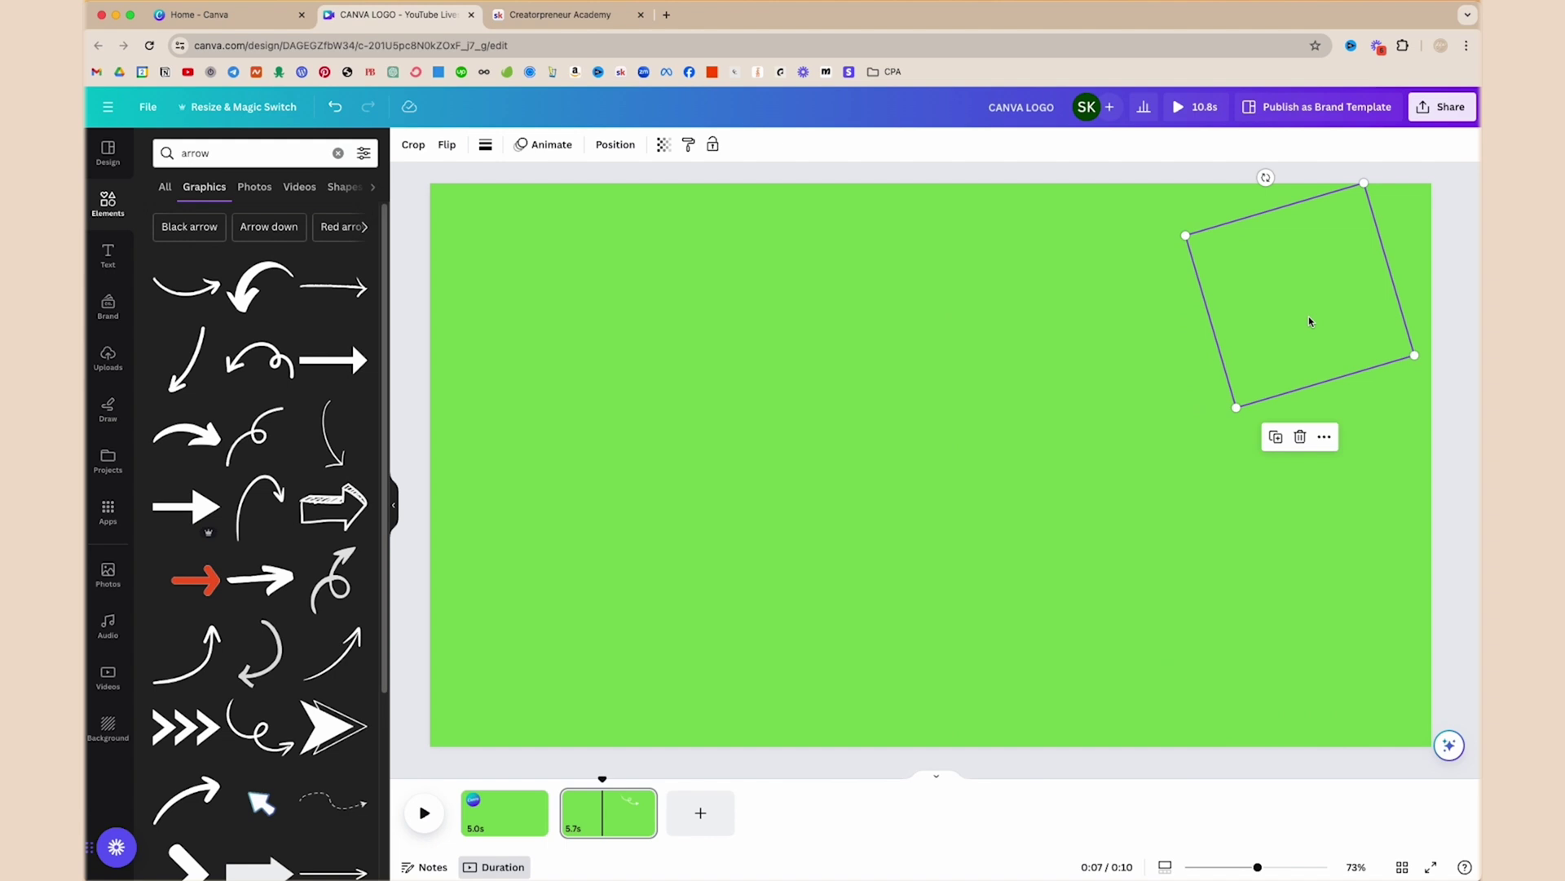
# Trim page 2 to 5.0 seconds.
pyautogui.click(1041, 505)
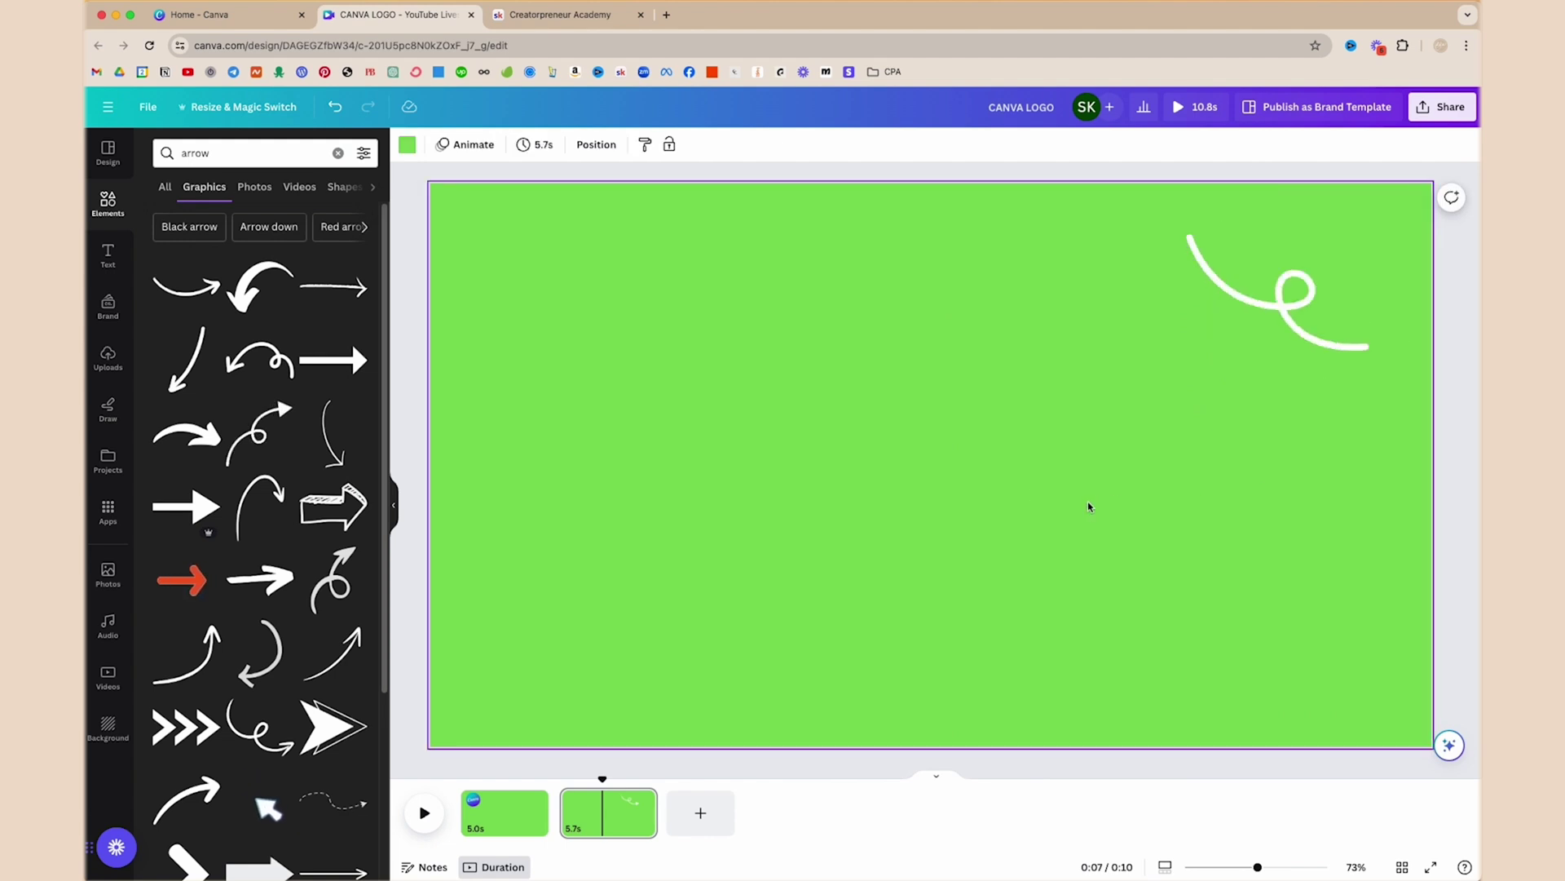
pyautogui.moveTo(637, 808)
pyautogui.moveTo(655, 815)
pyautogui.mouseDown()
pyautogui.moveTo(611, 838)
pyautogui.moveTo(644, 811)
pyautogui.mouseUp()
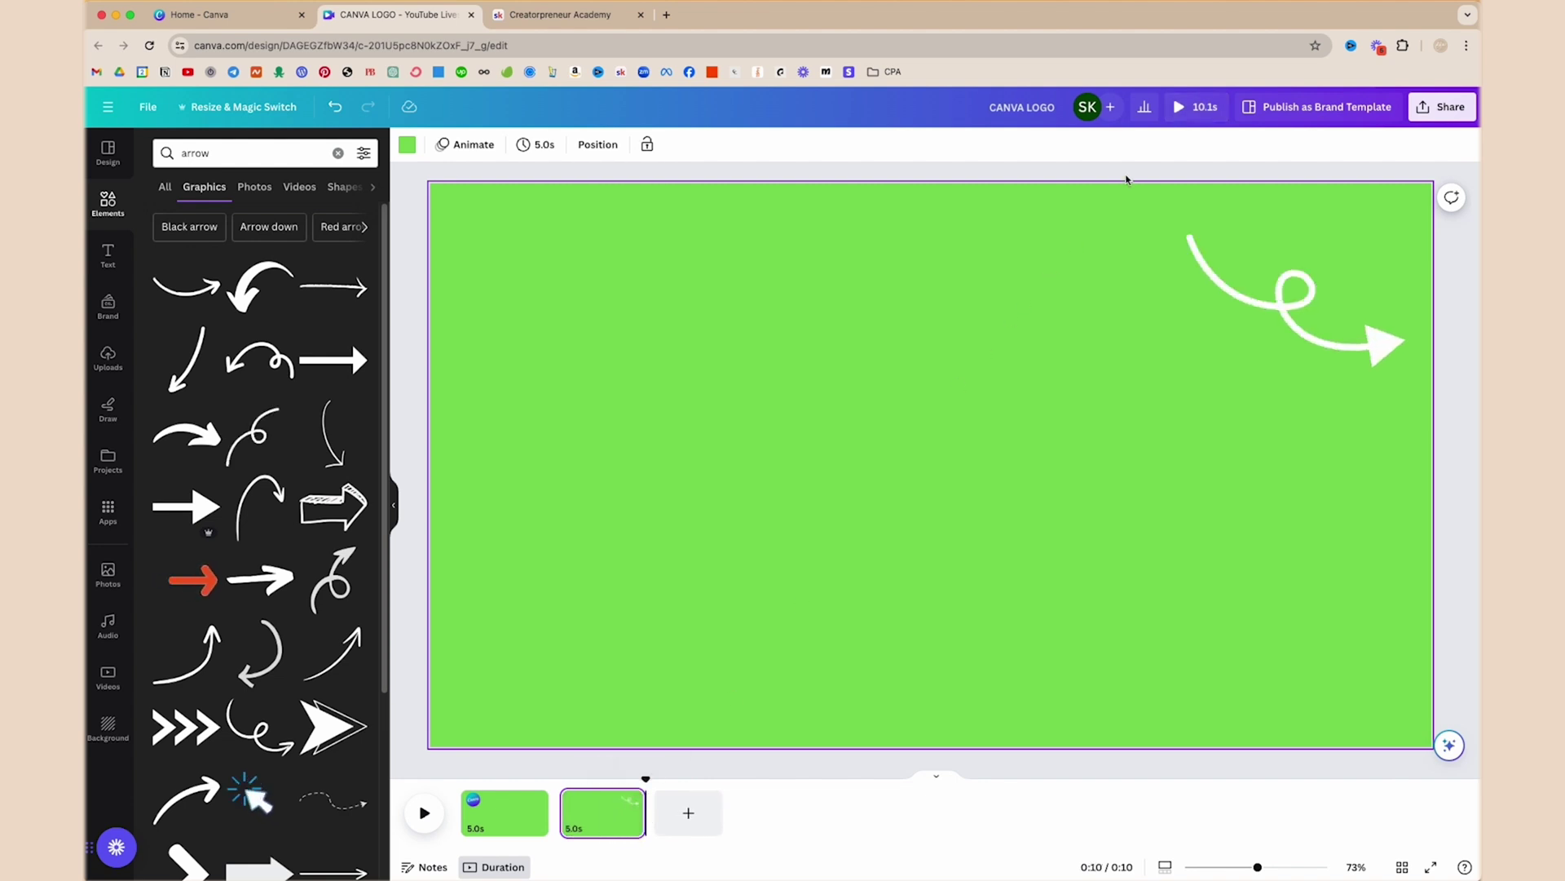
# Preview the full design, then download page 2 alone as MP4, excluding Page 1.
pyautogui.click(1178, 108)
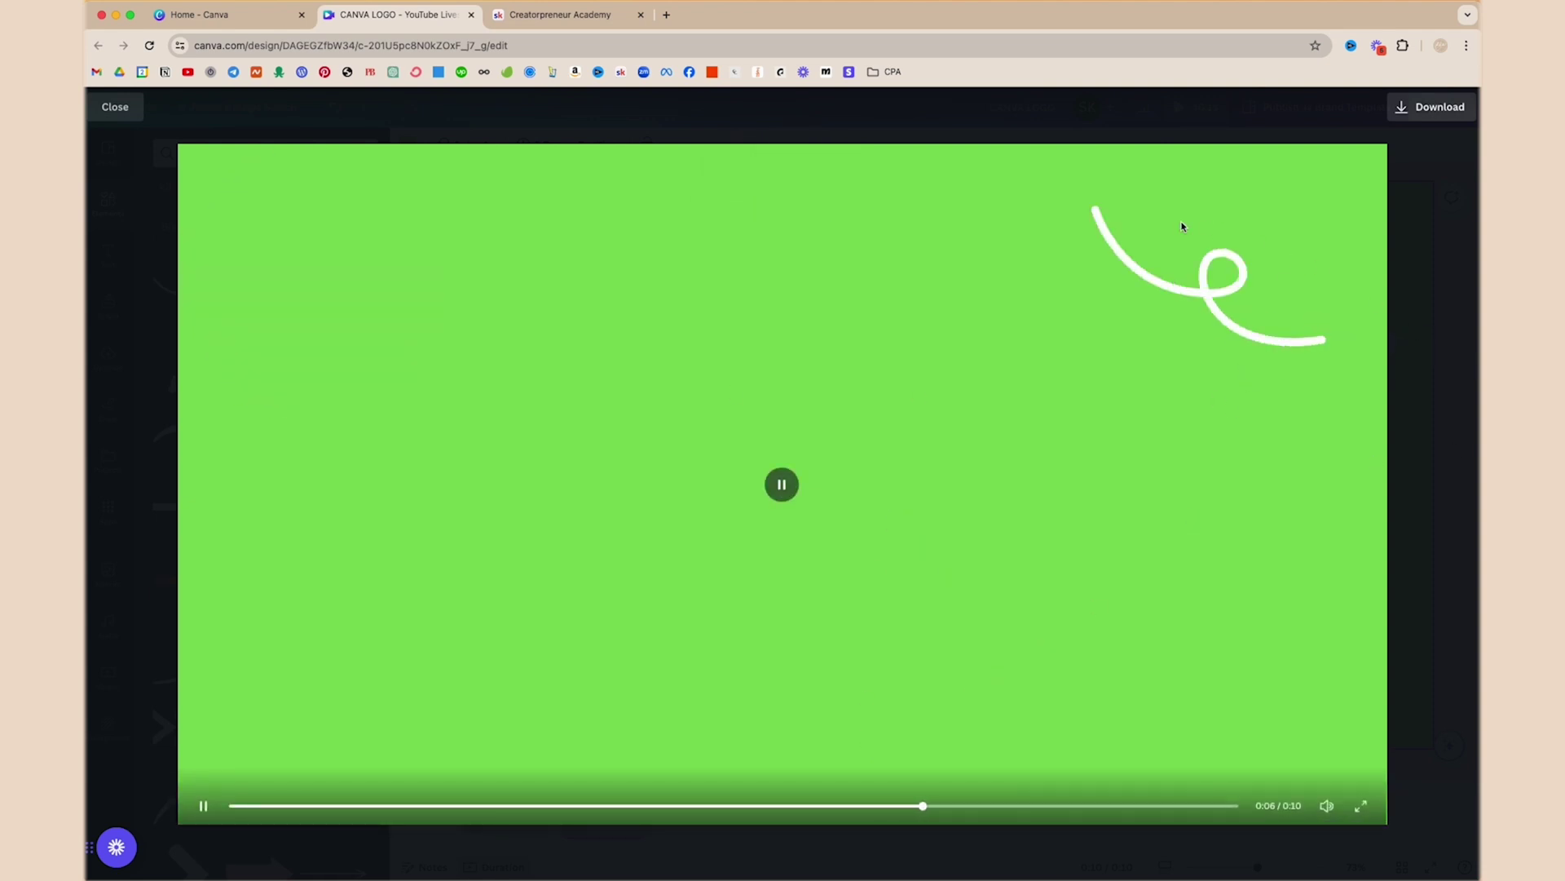
pyautogui.press('Escape')
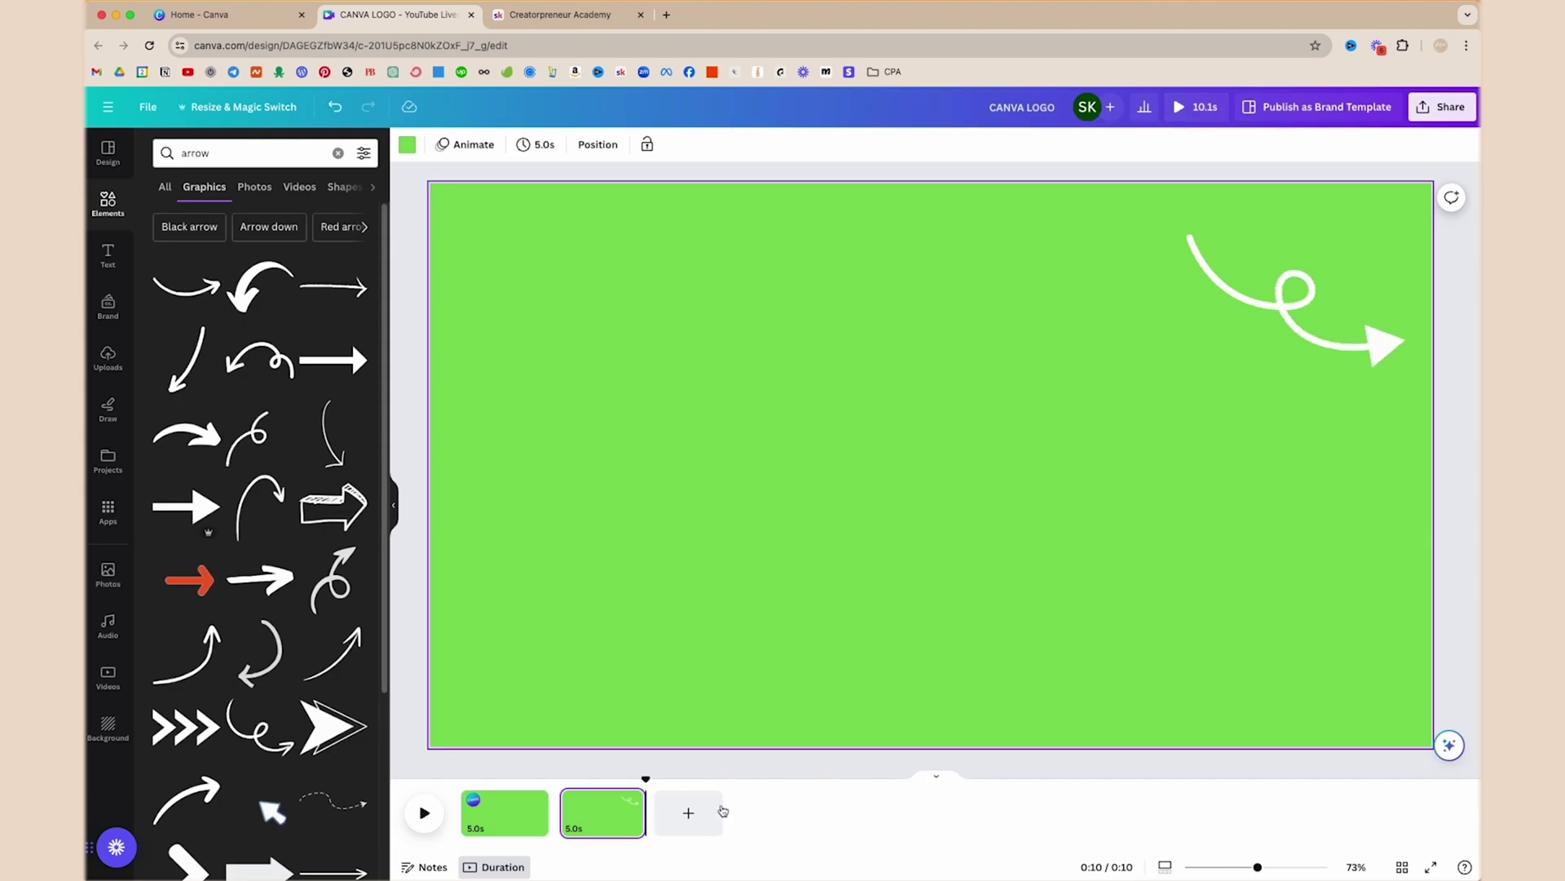
pyautogui.click(1449, 111)
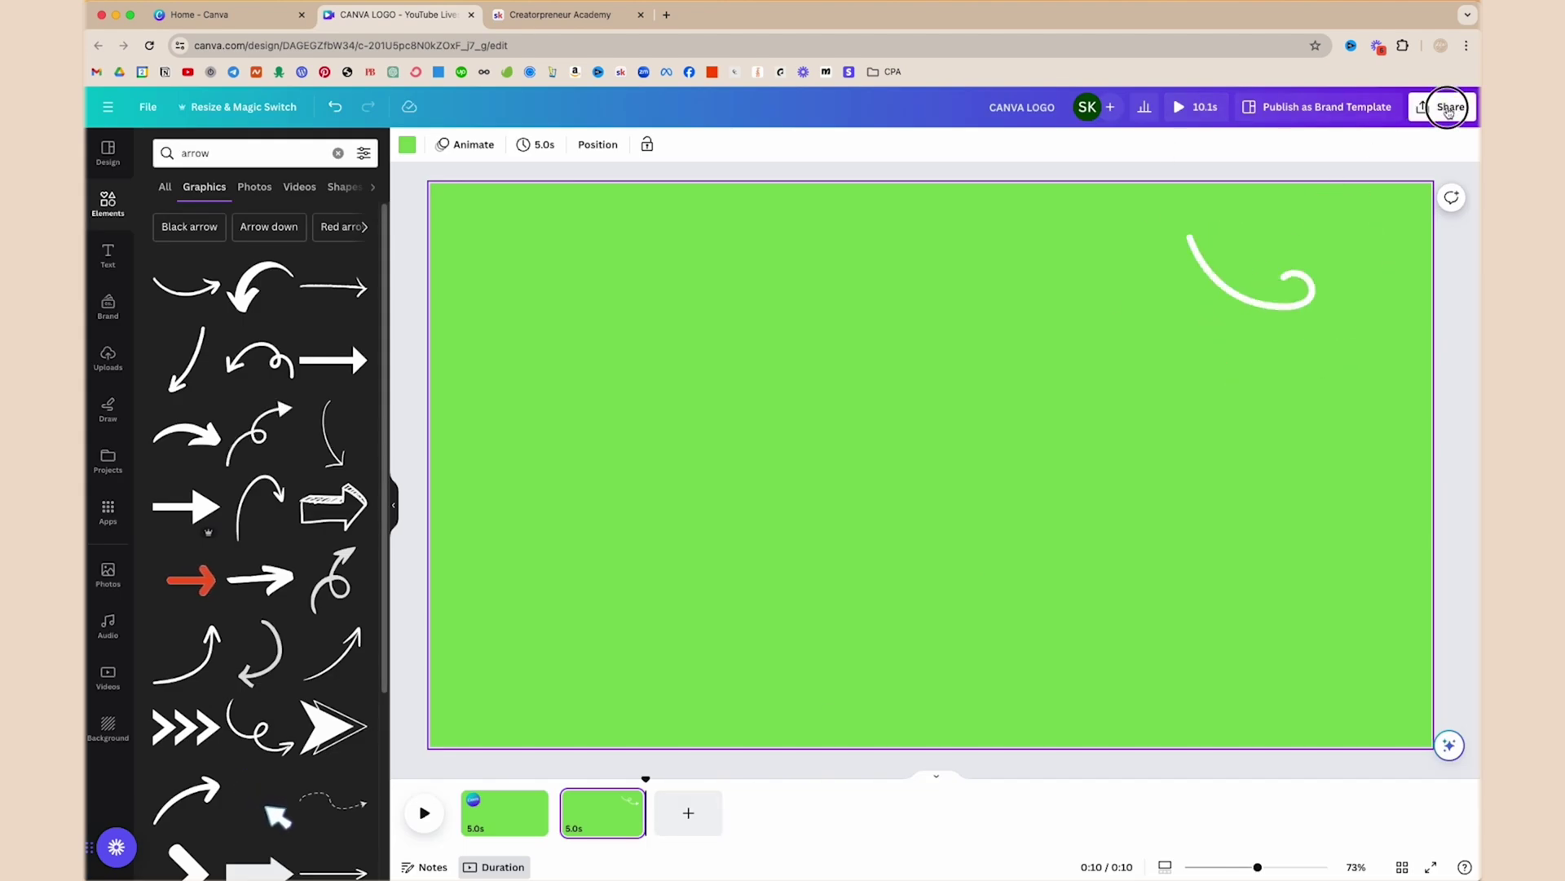
pyautogui.click(1297, 468)
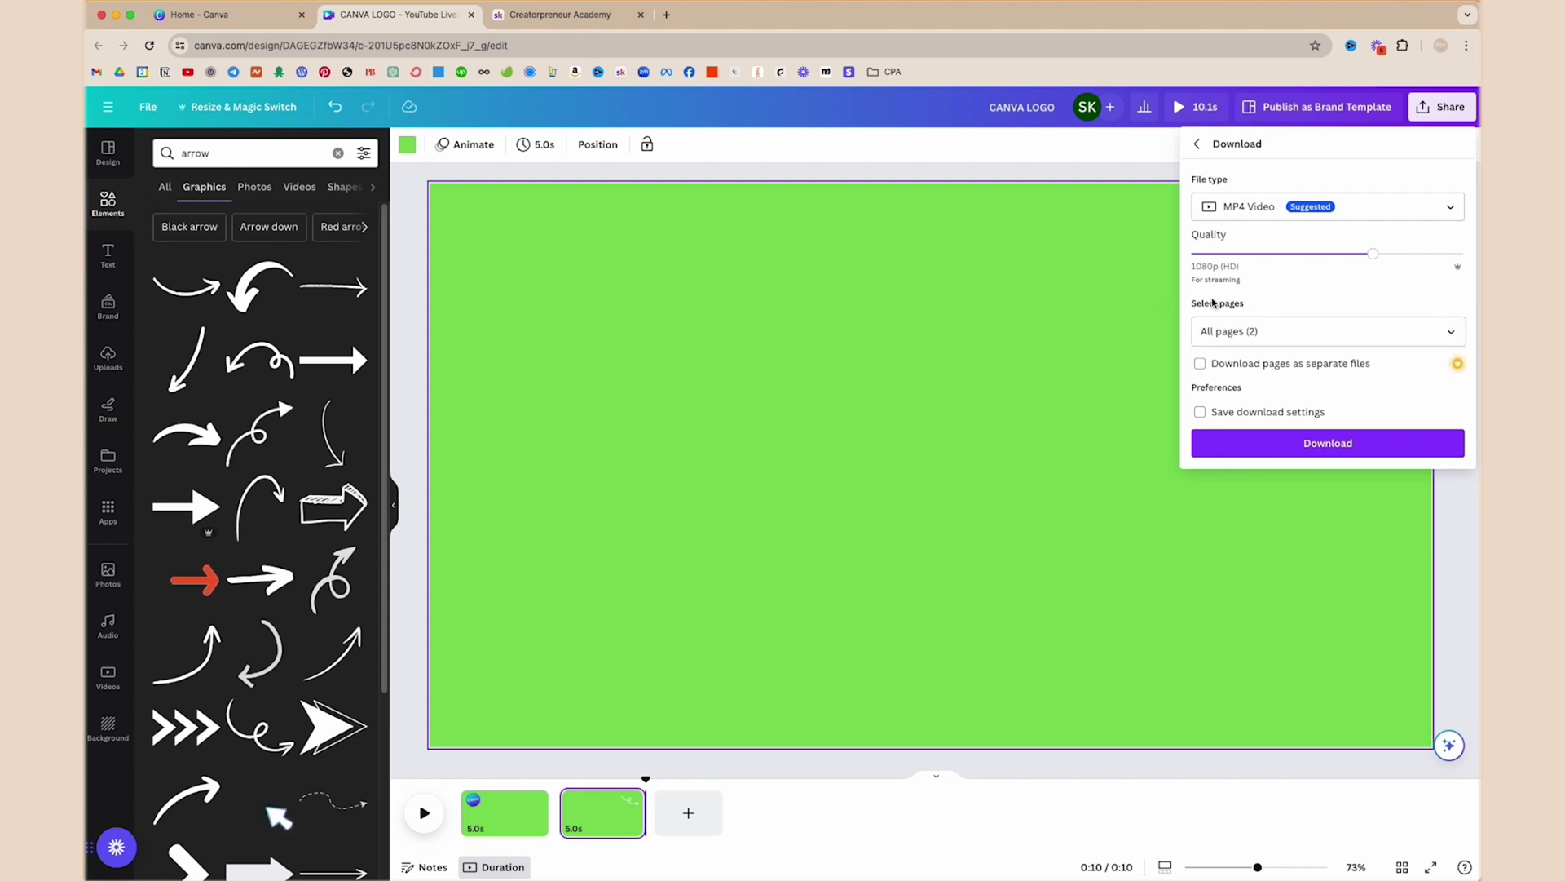
pyautogui.click(1452, 334)
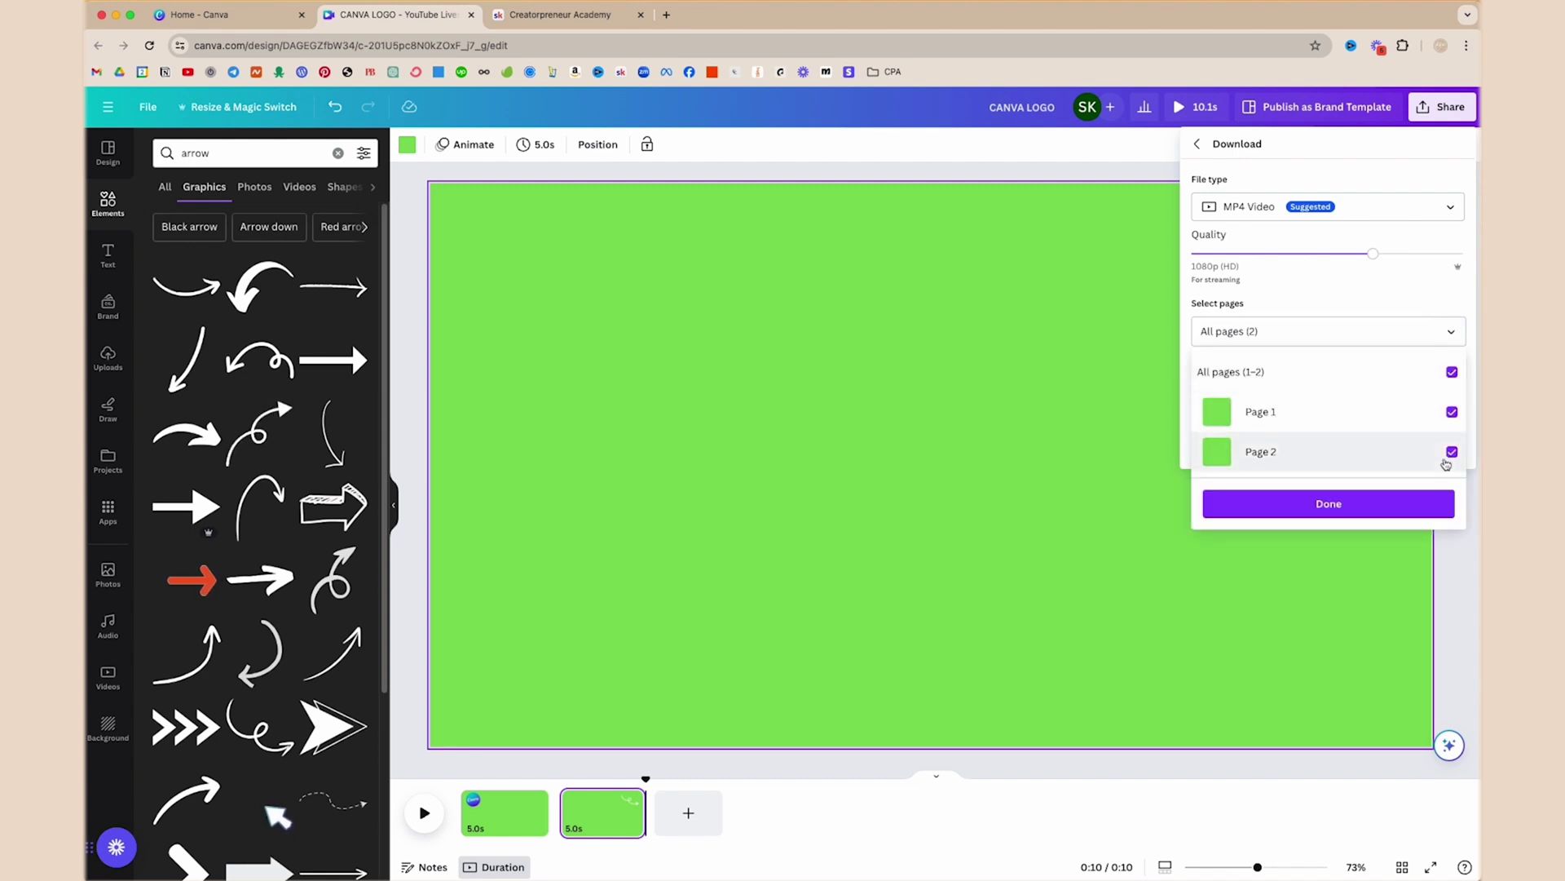
pyautogui.click(1453, 412)
pyautogui.click(1337, 503)
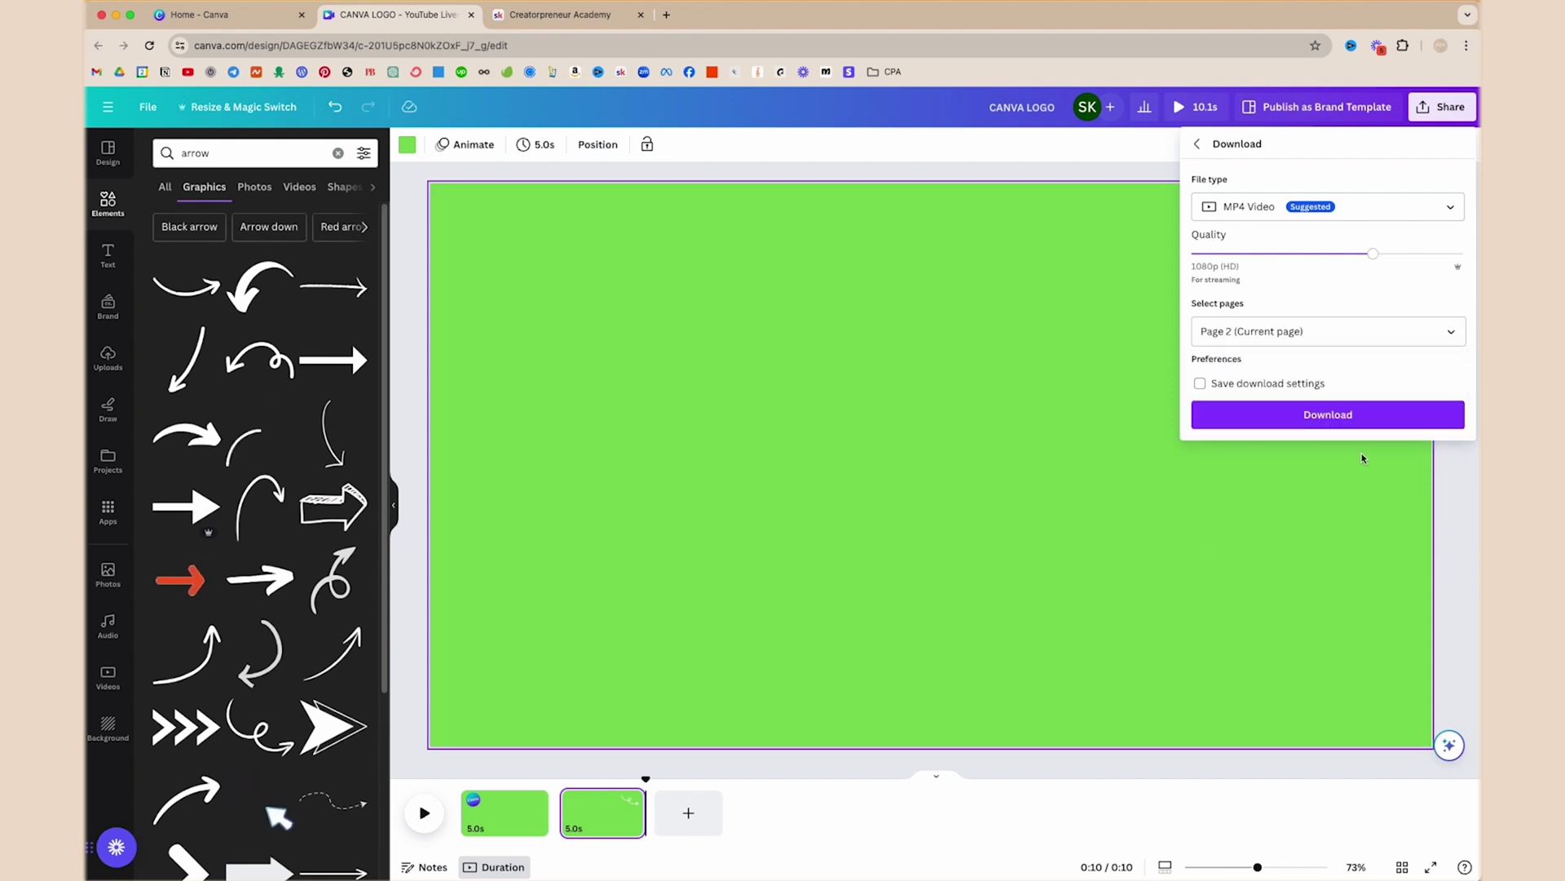
pyautogui.click(1367, 414)
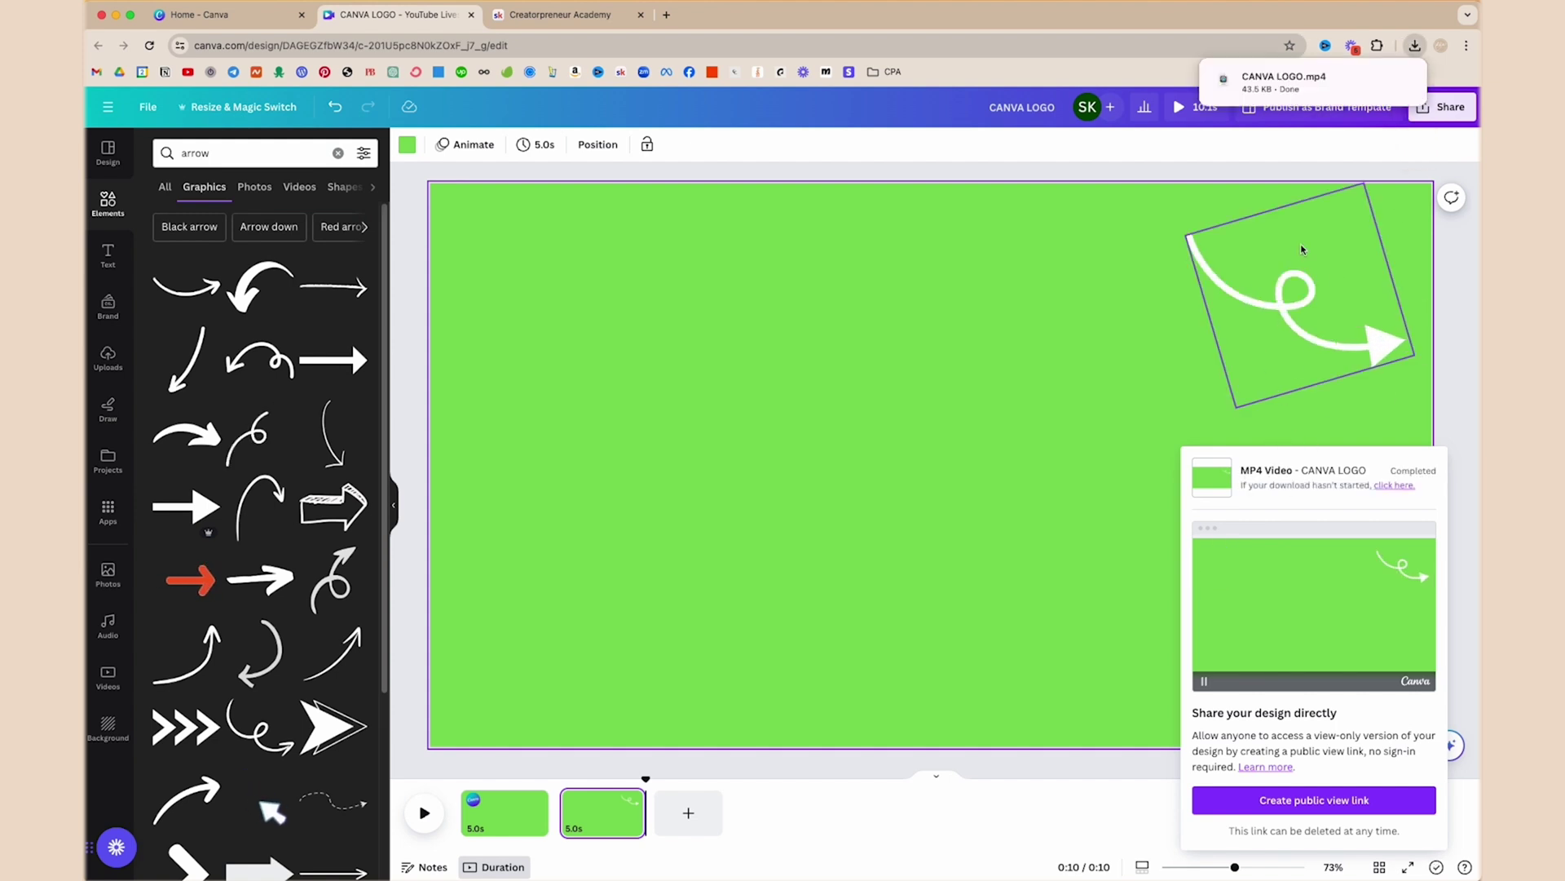
pyautogui.click(1378, 82)
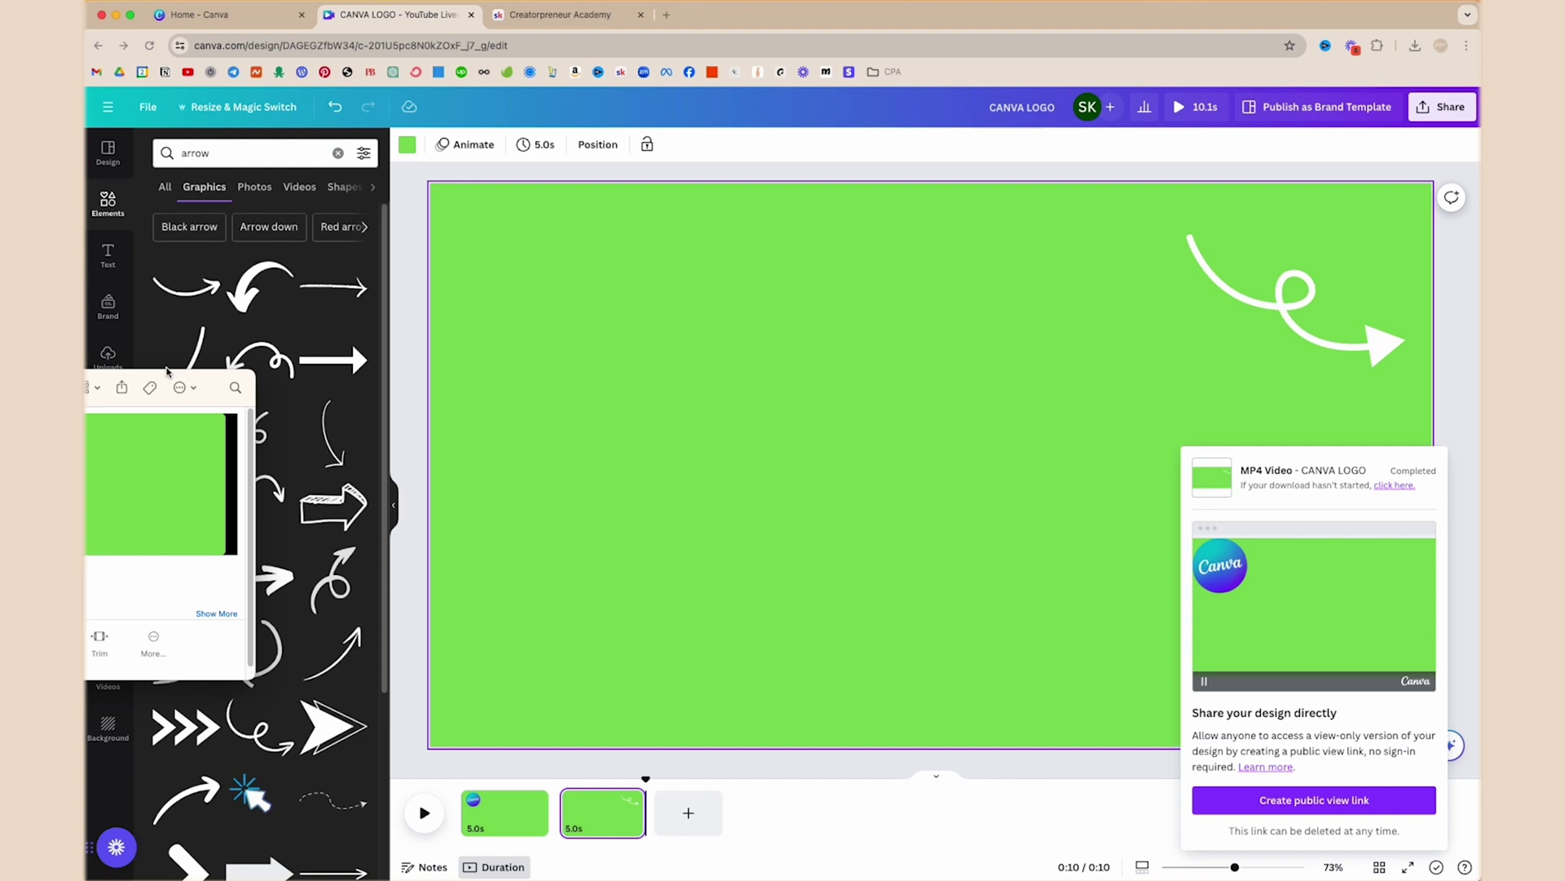
pyautogui.moveTo(166, 371); pyautogui.dragTo(816, 317)
pyautogui.click(471, 385)
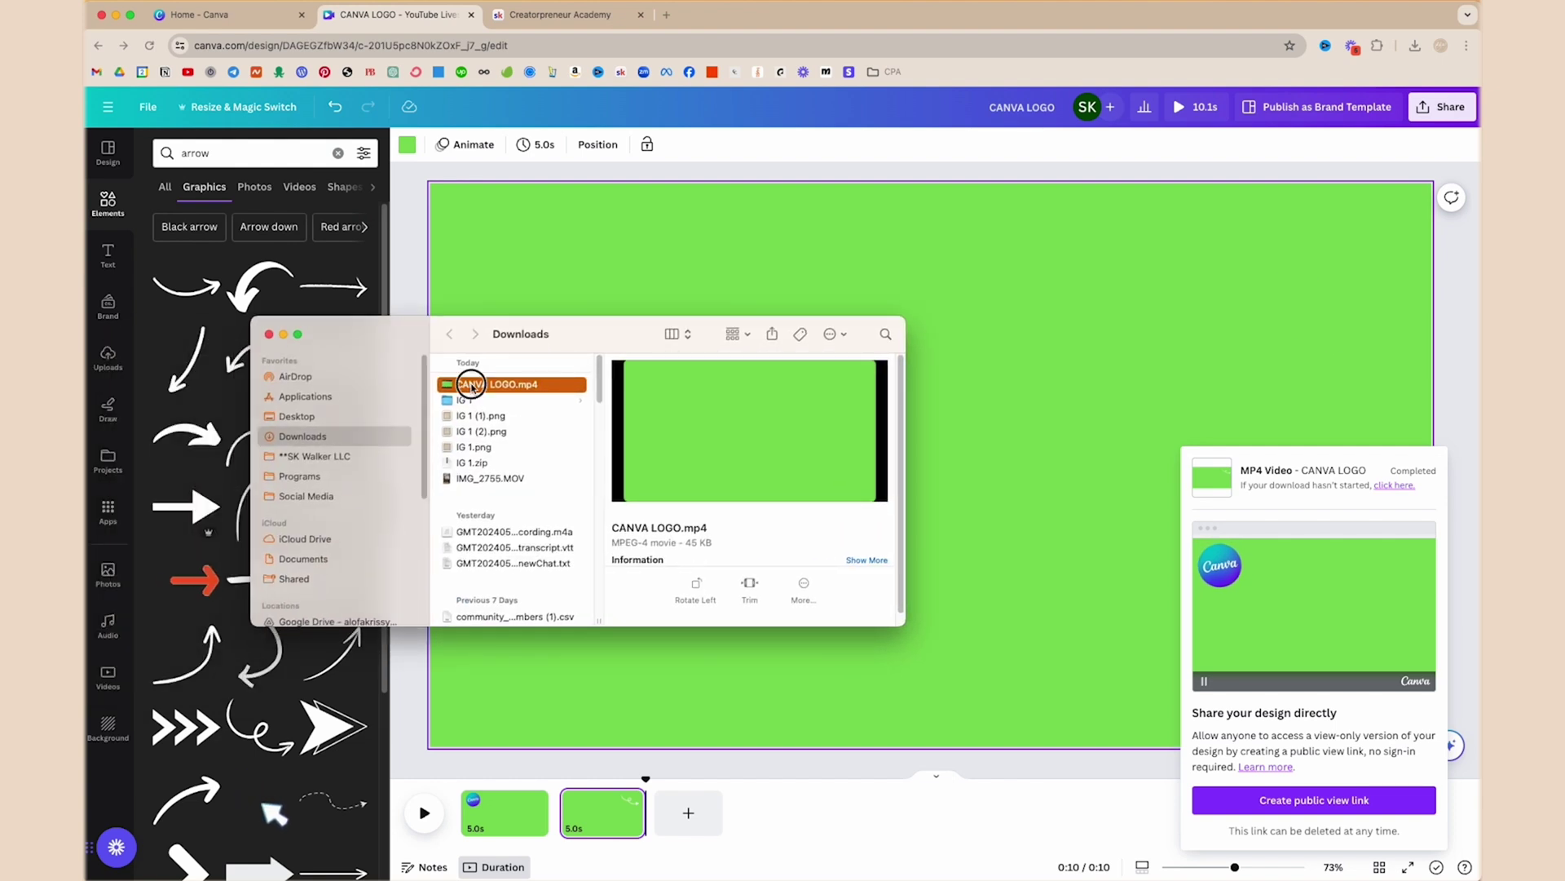
pyautogui.doubleClick(472, 385)
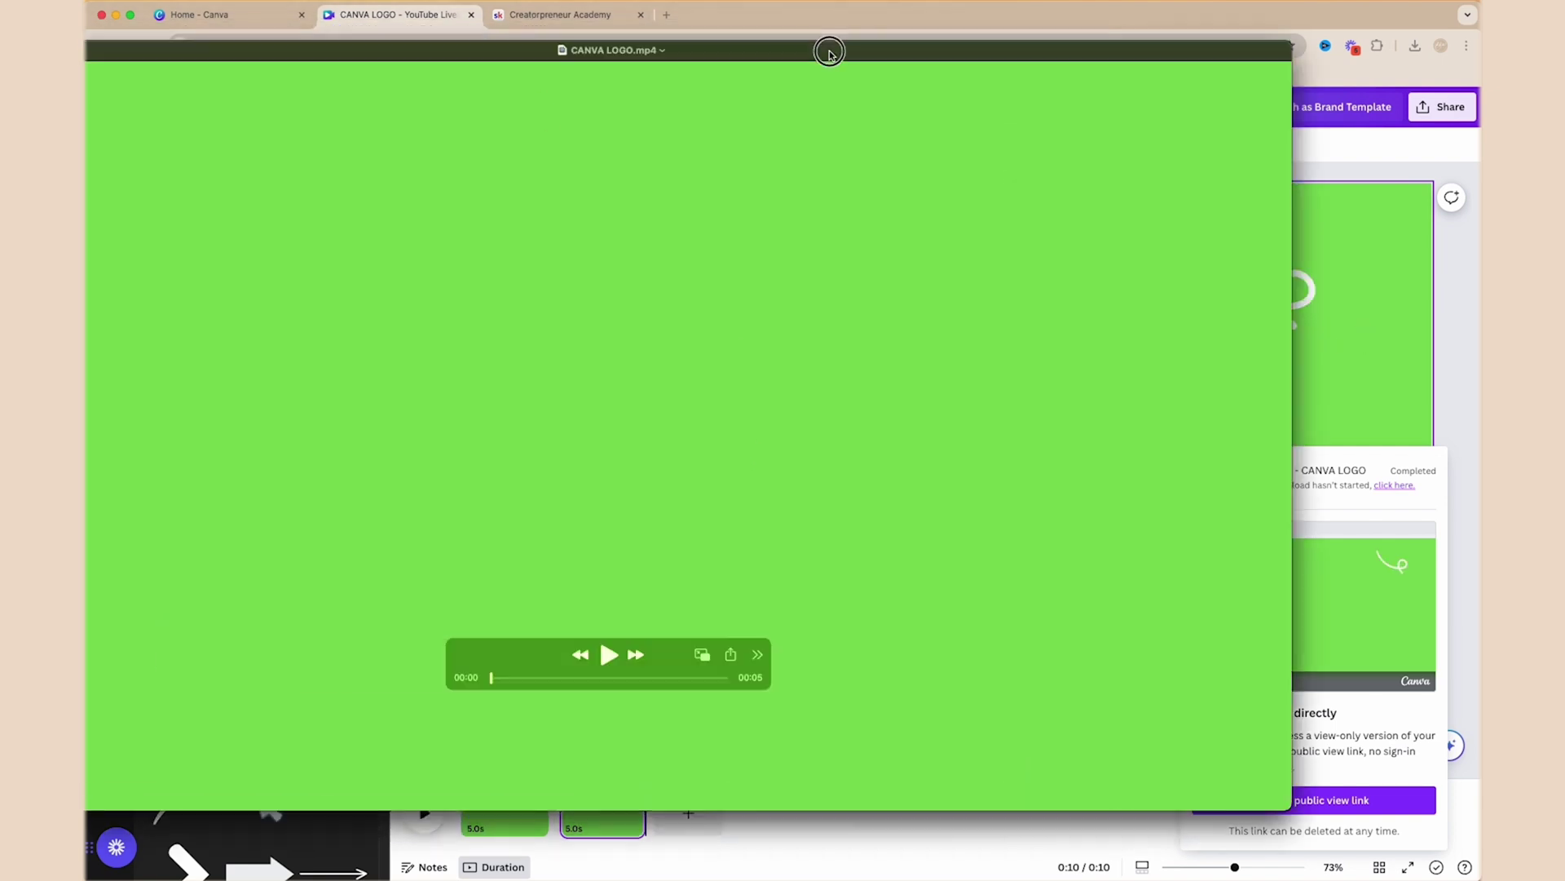
pyautogui.moveTo(829, 51); pyautogui.dragTo(996, 52)
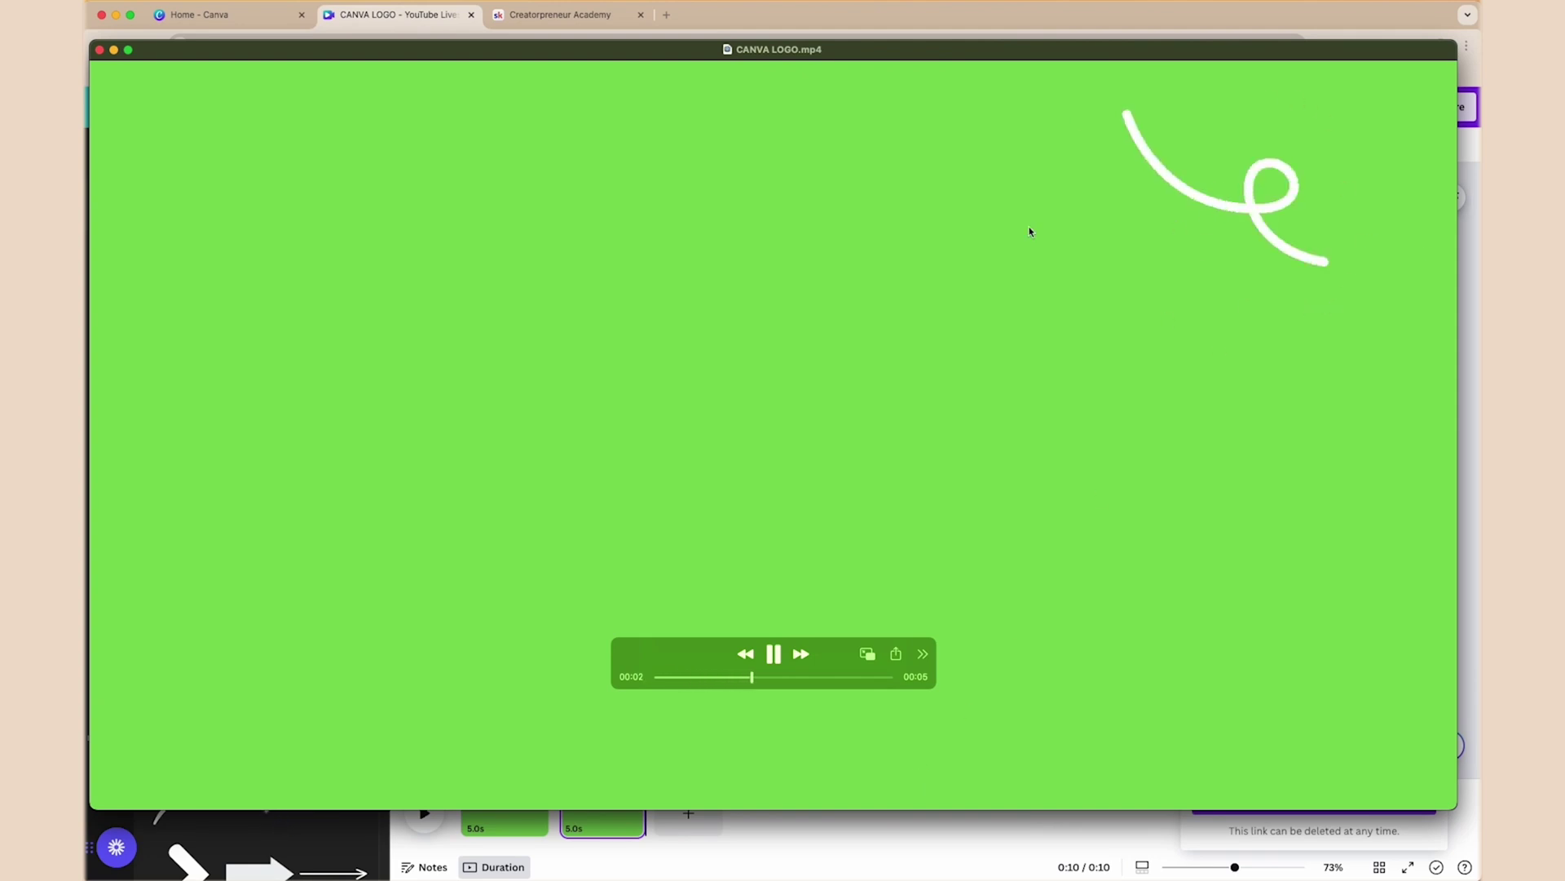
pyautogui.click(100, 51)
pyautogui.press('super+w')
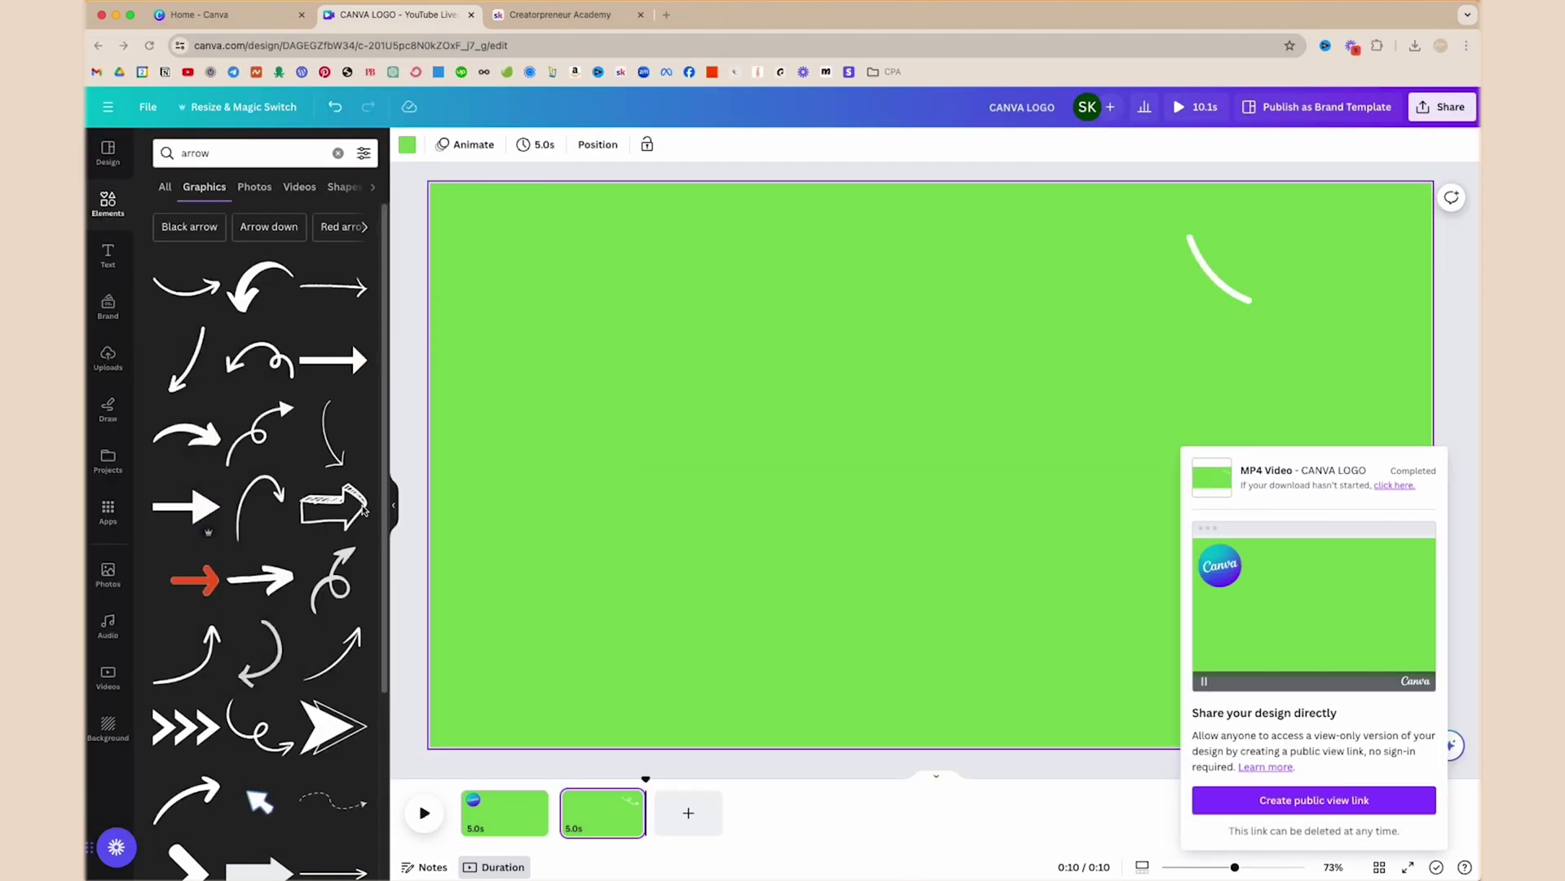
# Delete the swirl arrow and add a white curly-loop arrow at the upper right.
pyautogui.click(1374, 276)
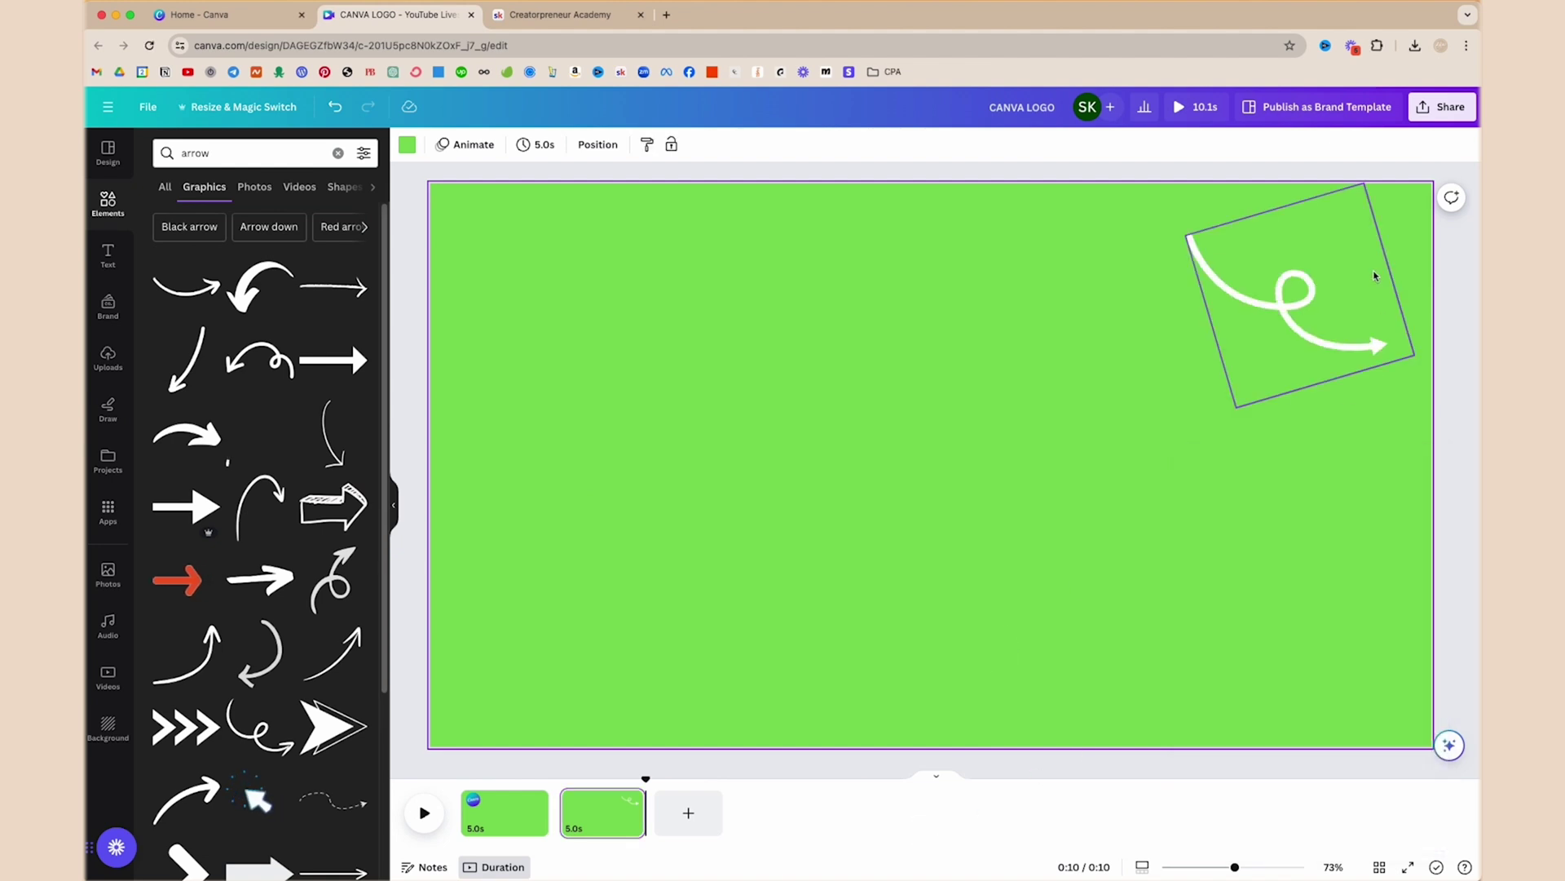
pyautogui.click(1314, 309)
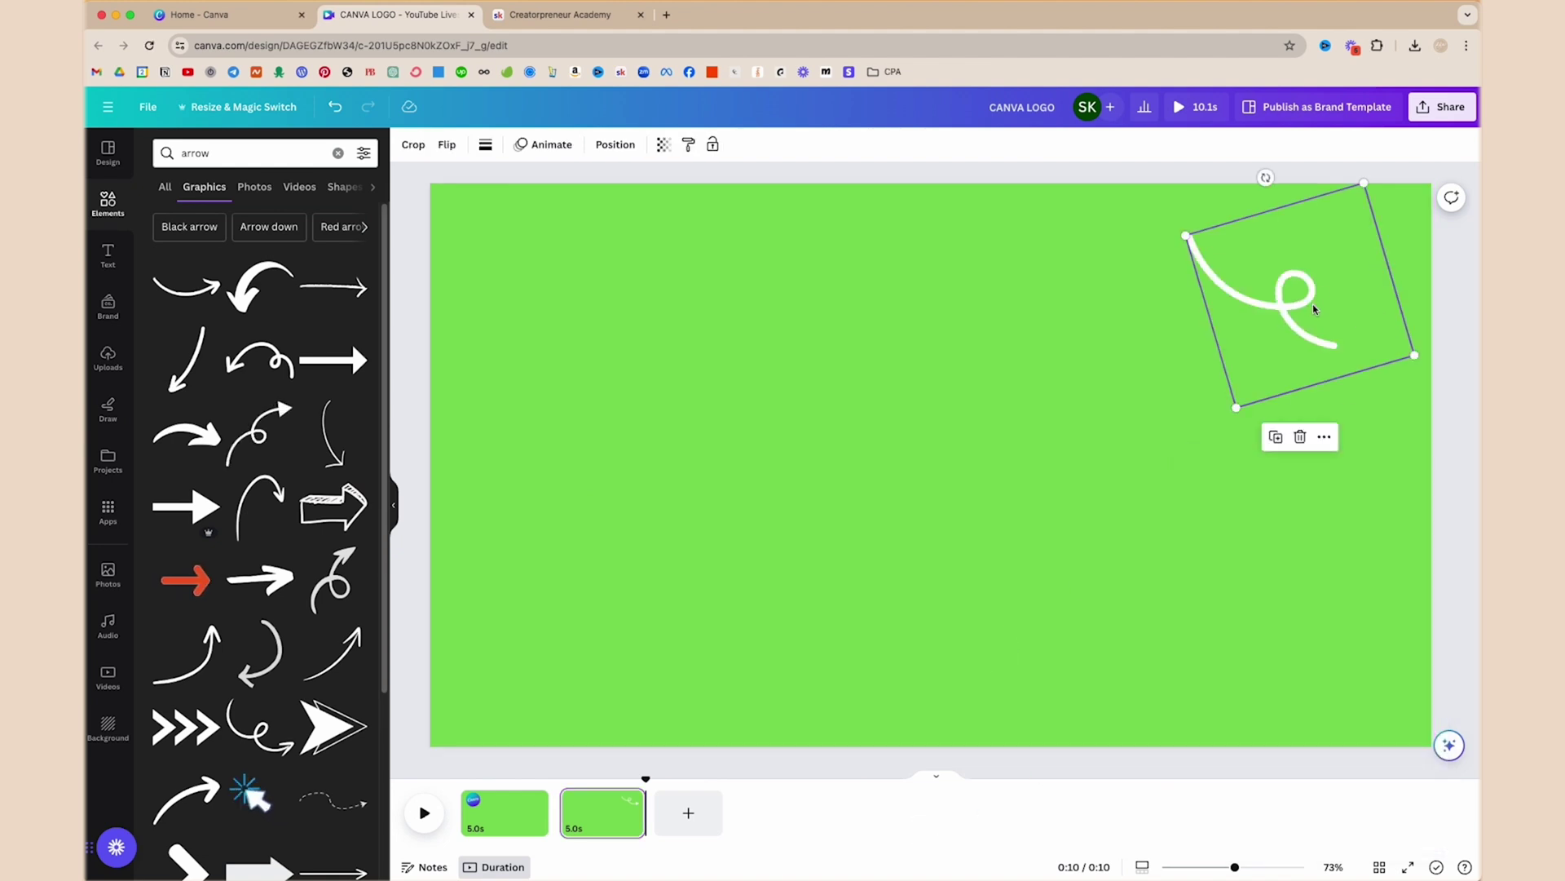
pyautogui.press('Delete')
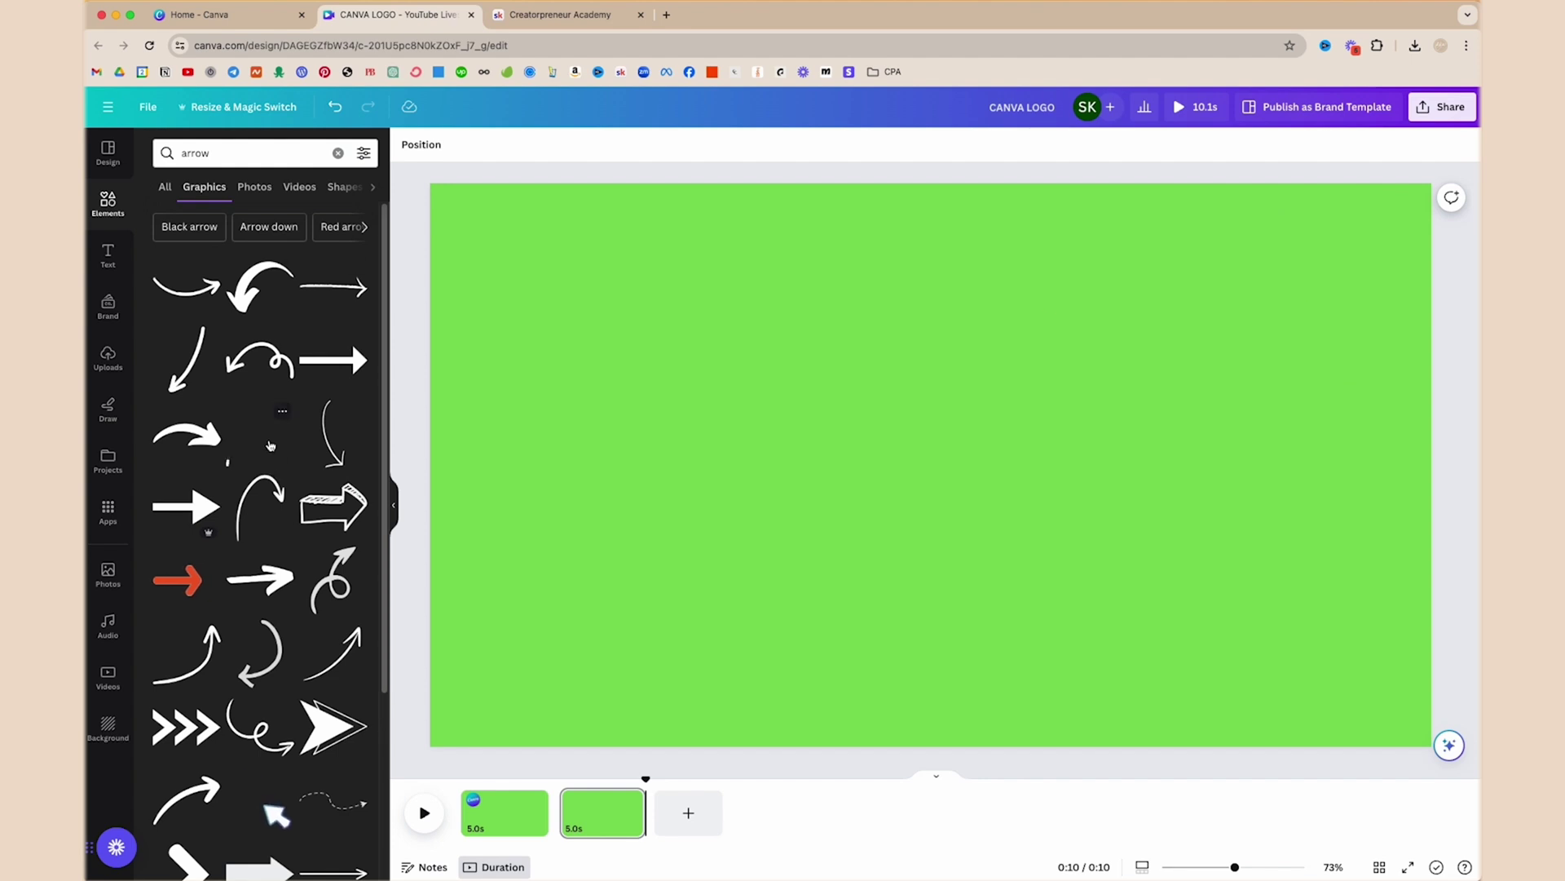
pyautogui.moveTo(270, 445); pyautogui.dragTo(1295, 261)
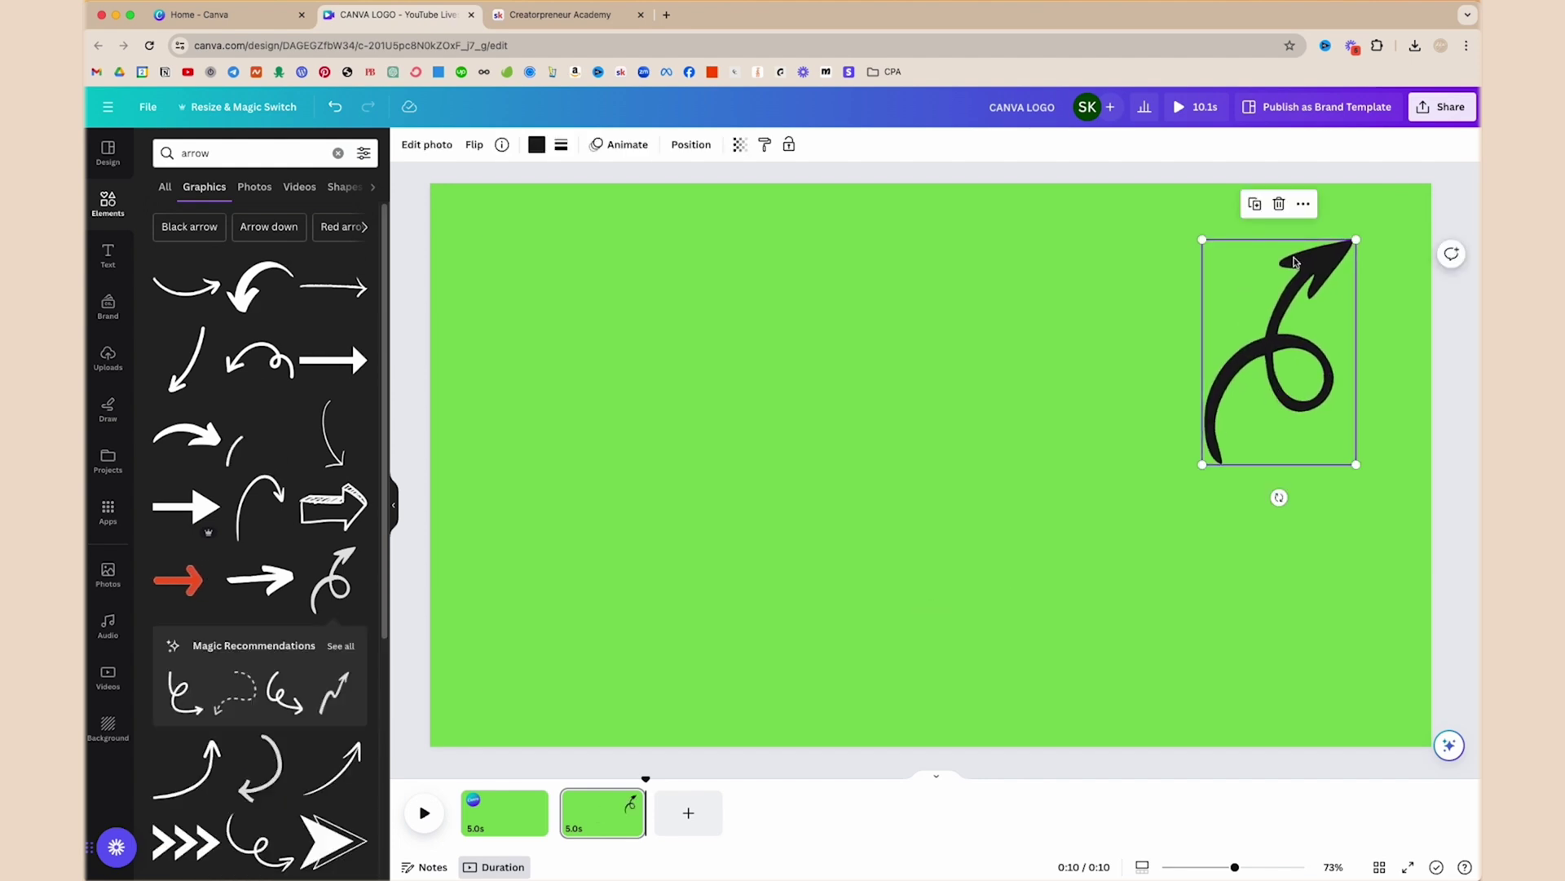
pyautogui.click(536, 146)
pyautogui.click(355, 489)
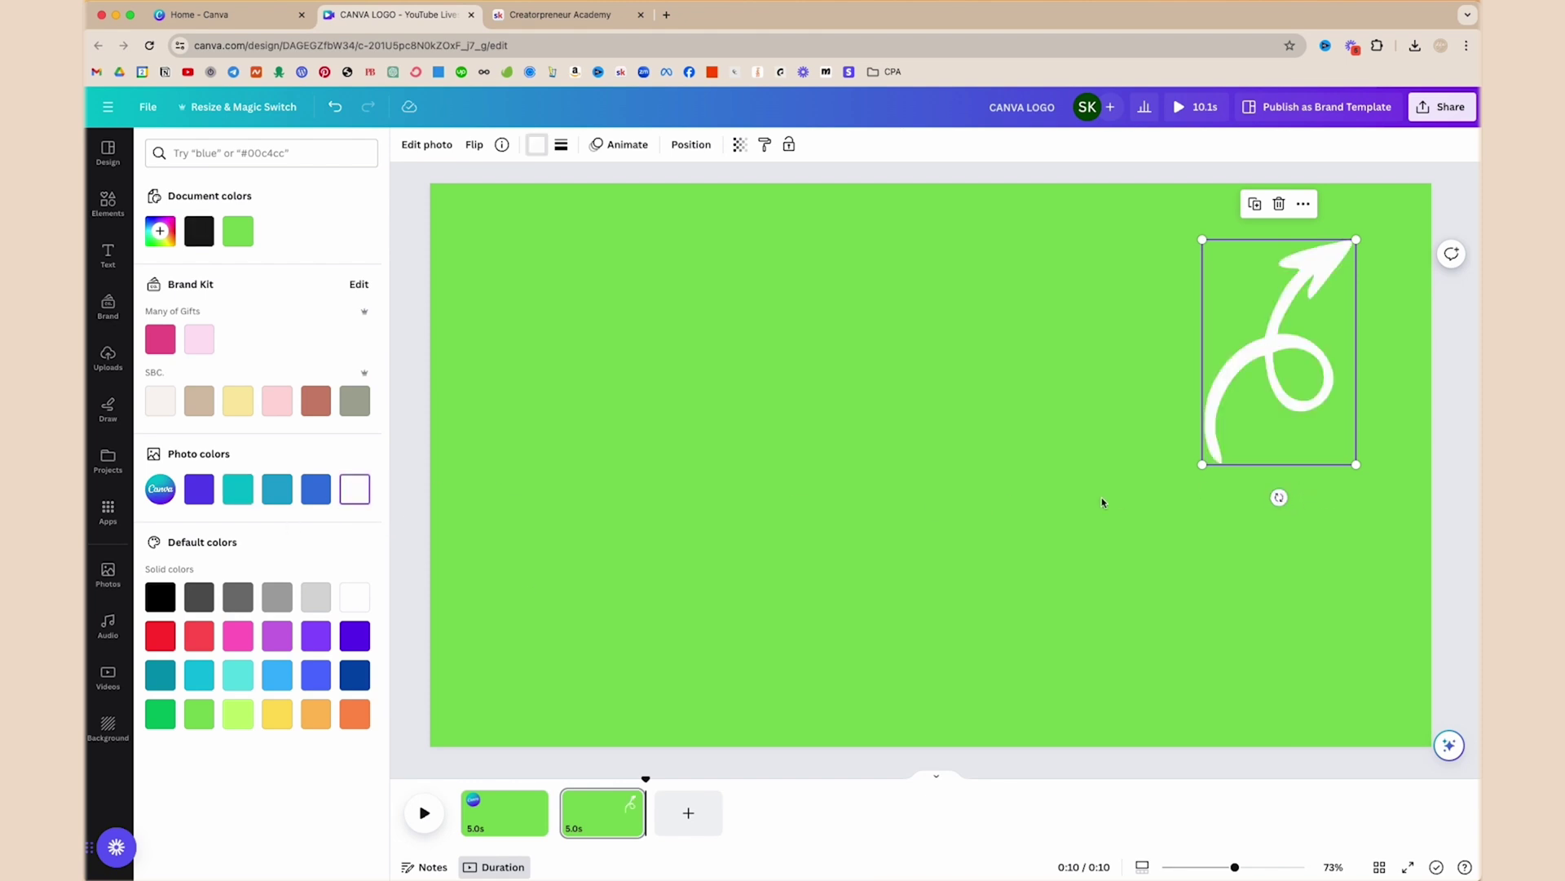
# Tilt the arrow about -30°, flip it, and push it into the top-right corner.
pyautogui.moveTo(1277, 498)
pyautogui.mouseDown()
pyautogui.moveTo(1192, 405)
pyautogui.moveTo(1280, 520)
pyautogui.mouseUp()
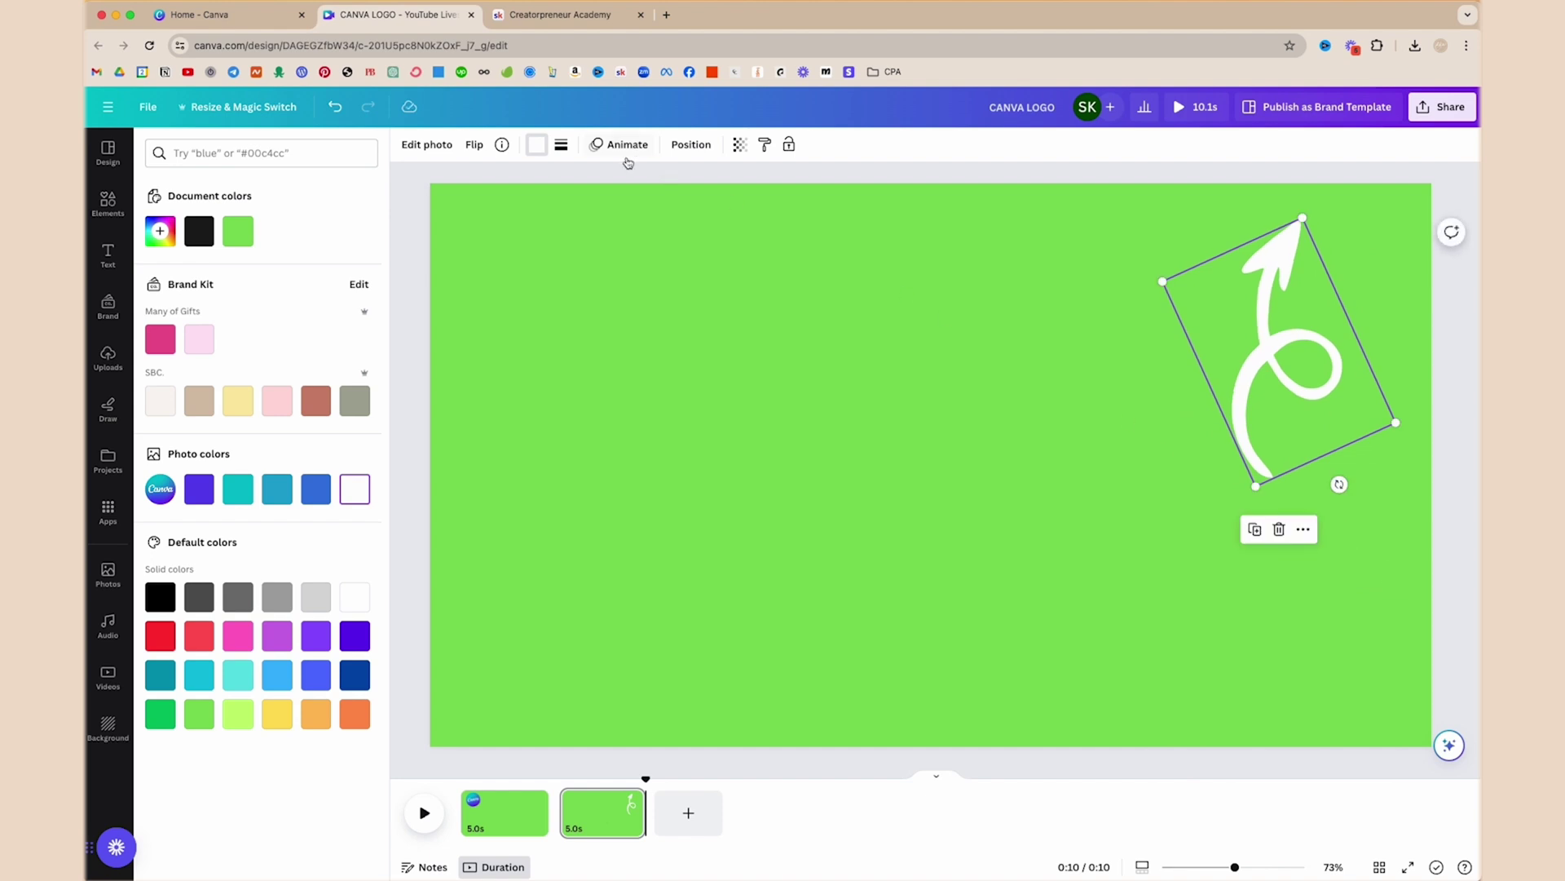
pyautogui.click(471, 148)
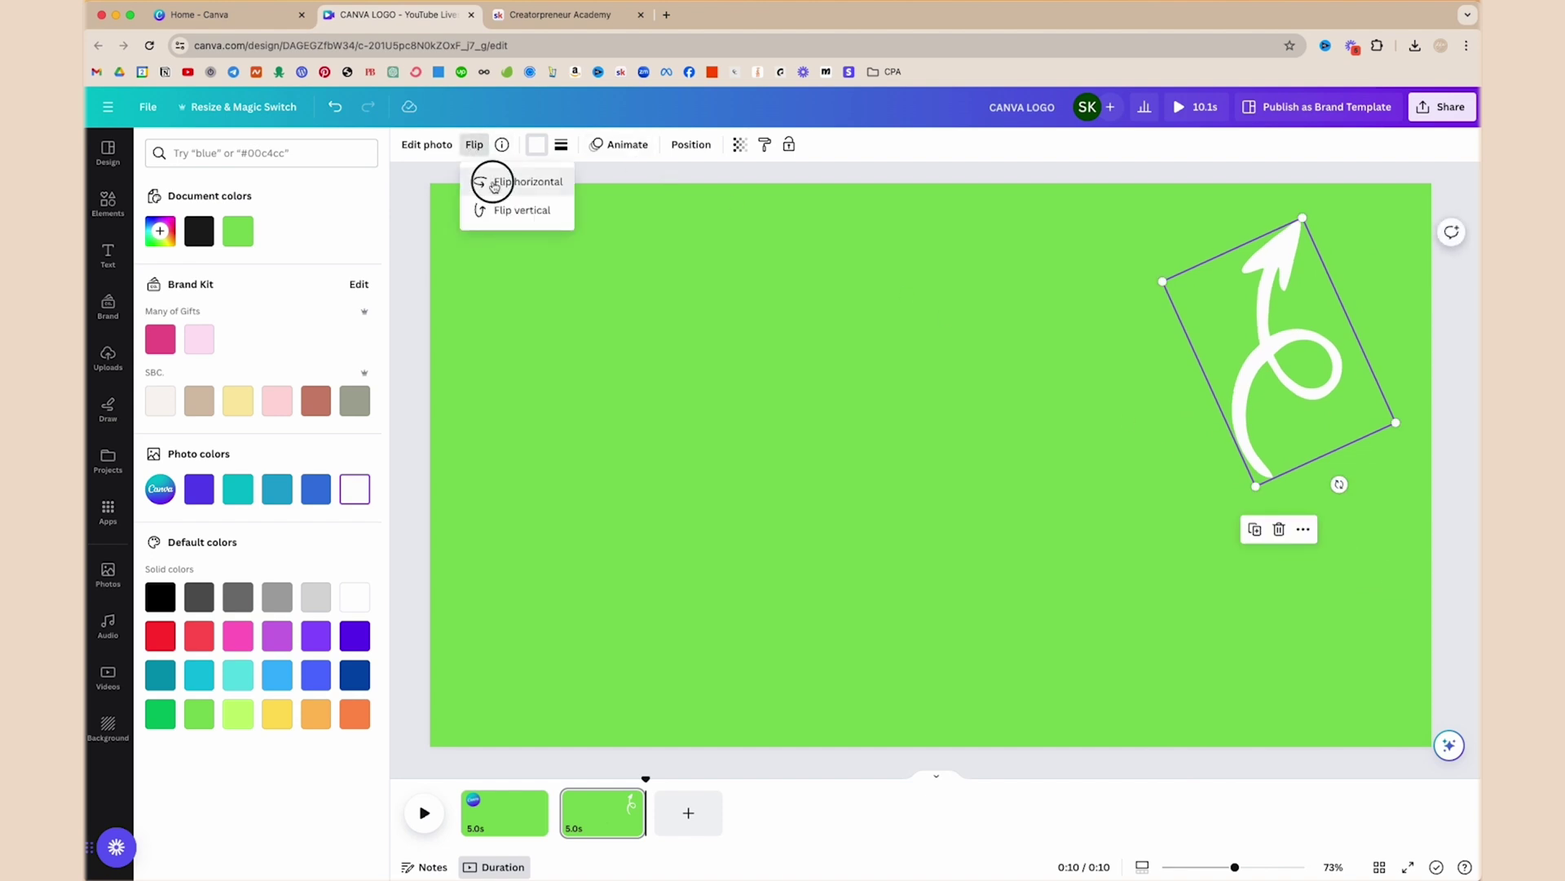
pyautogui.click(494, 184)
pyautogui.click(505, 210)
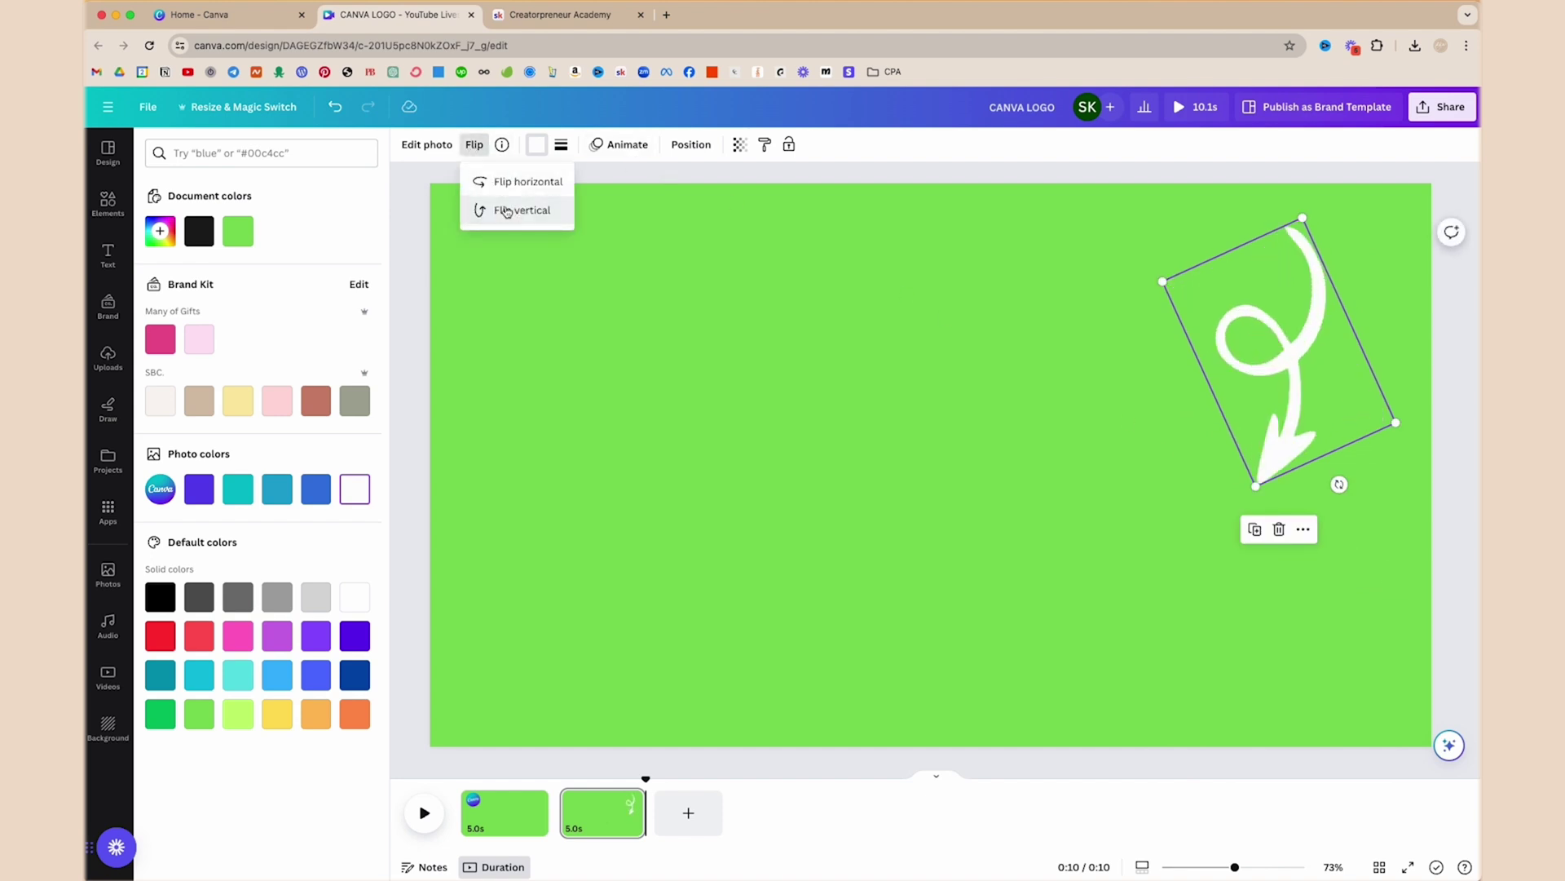
pyautogui.click(512, 183)
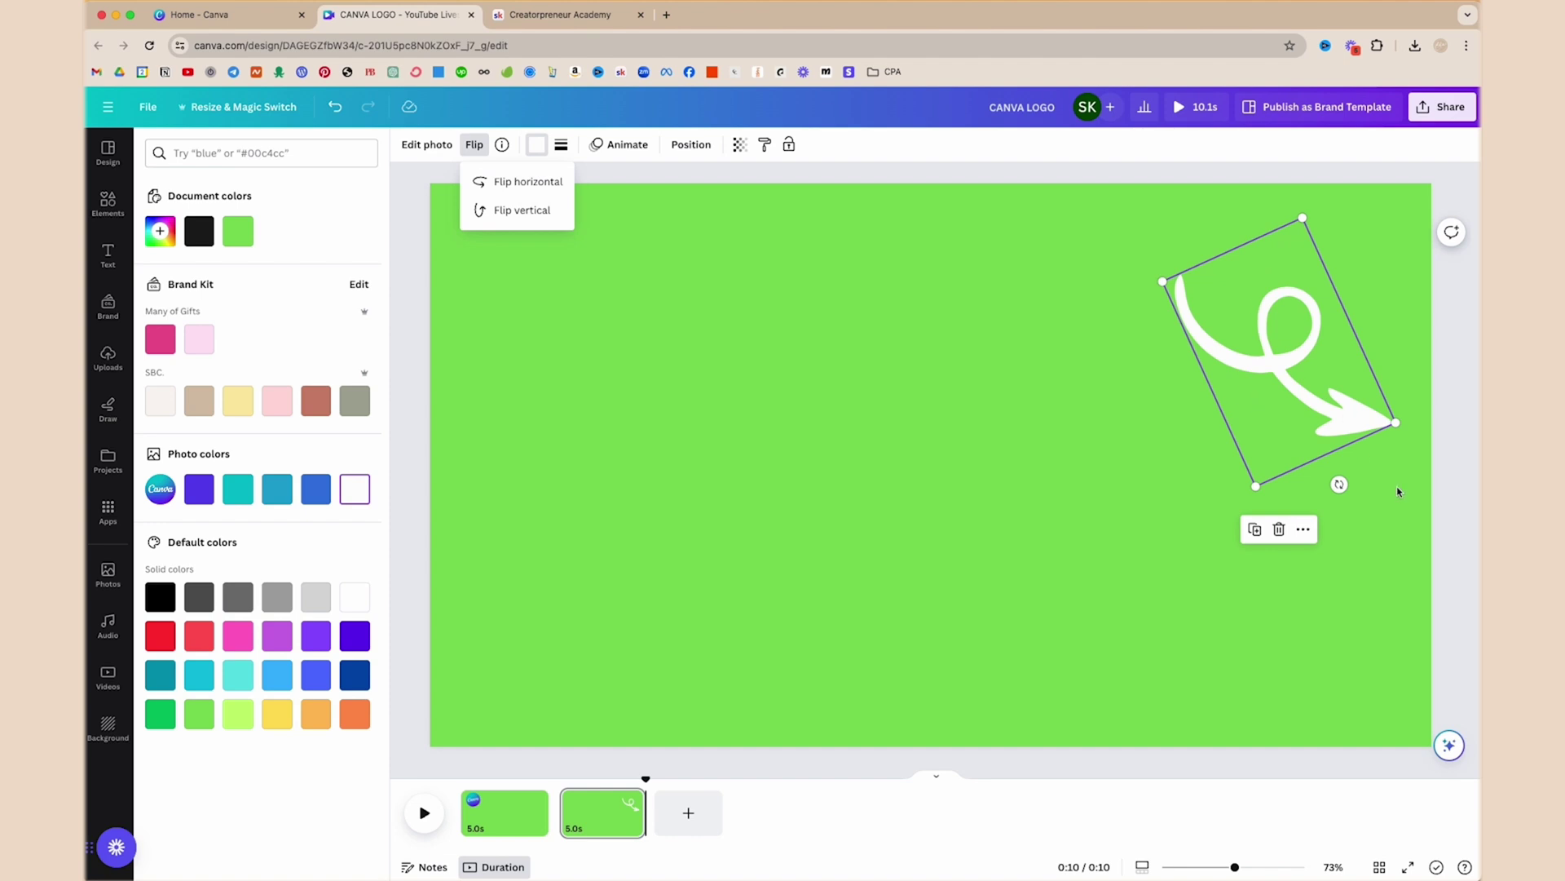
pyautogui.click(1348, 487)
pyautogui.moveTo(1339, 485); pyautogui.dragTo(1350, 470)
pyautogui.moveTo(1282, 358); pyautogui.dragTo(1301, 299)
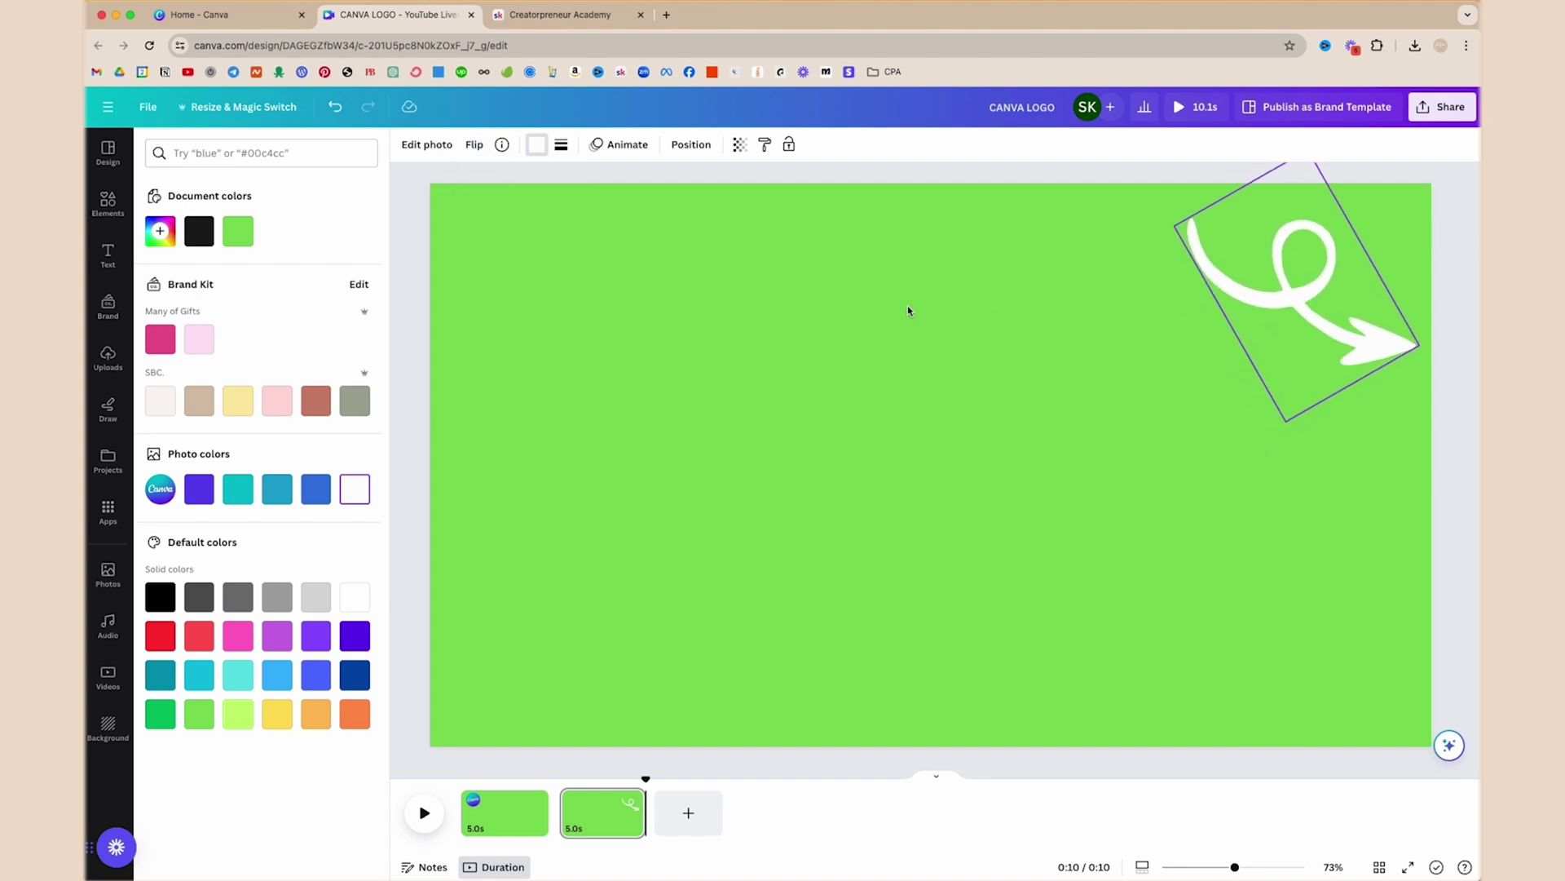
pyautogui.moveTo(710, 222); pyautogui.dragTo(1150, 717)
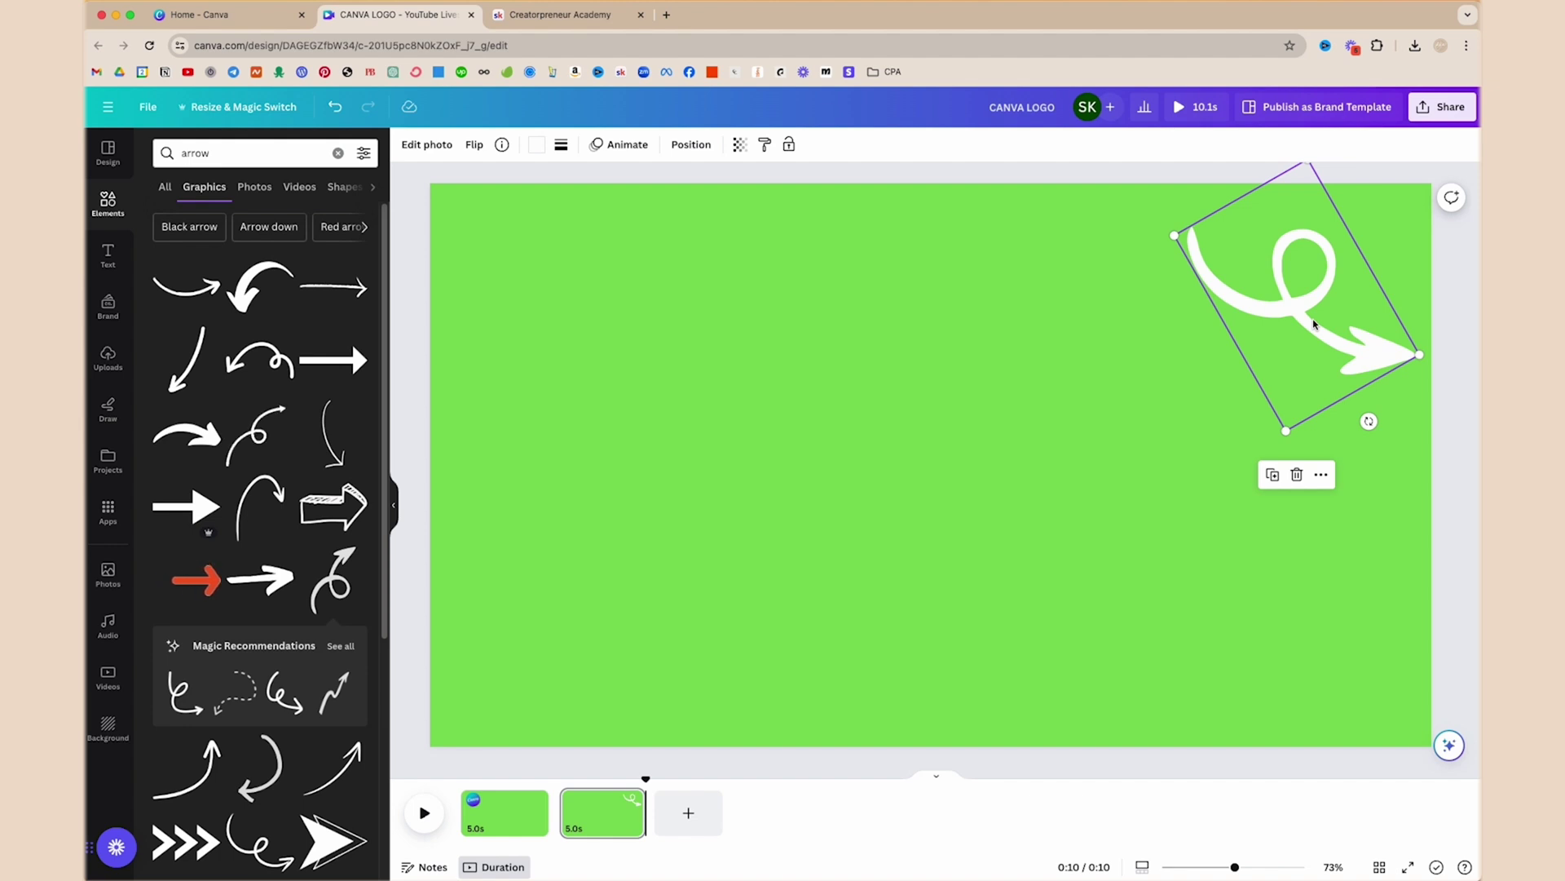
# Give the white arrow a low-intensity Wiggle motion effect and add a blank 5-second third page.
pyautogui.click(622, 146)
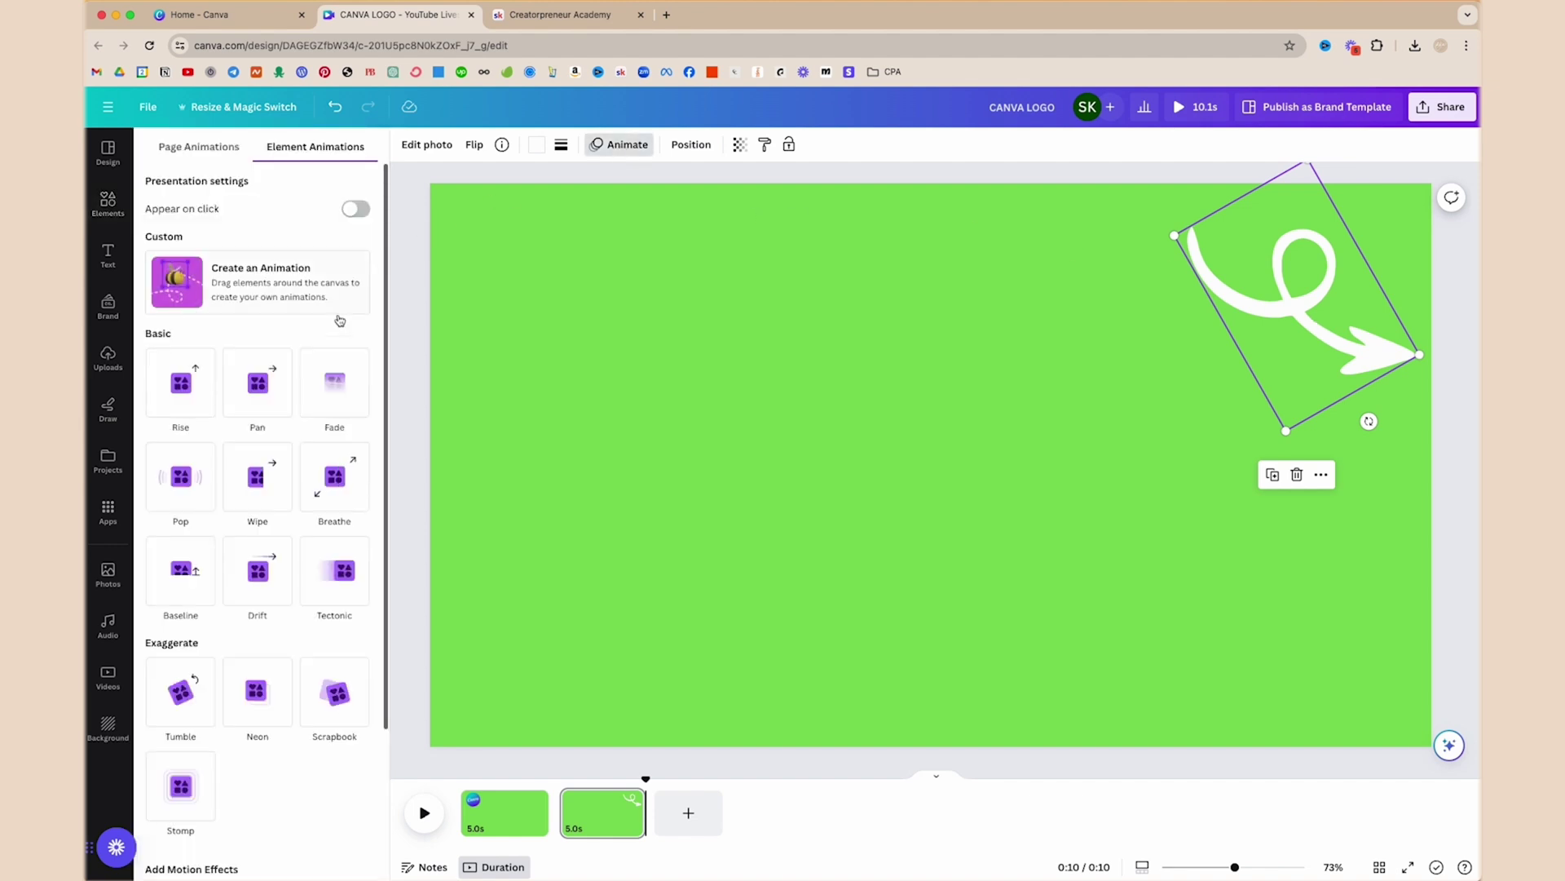
pyautogui.scroll(-3, 188, 652)
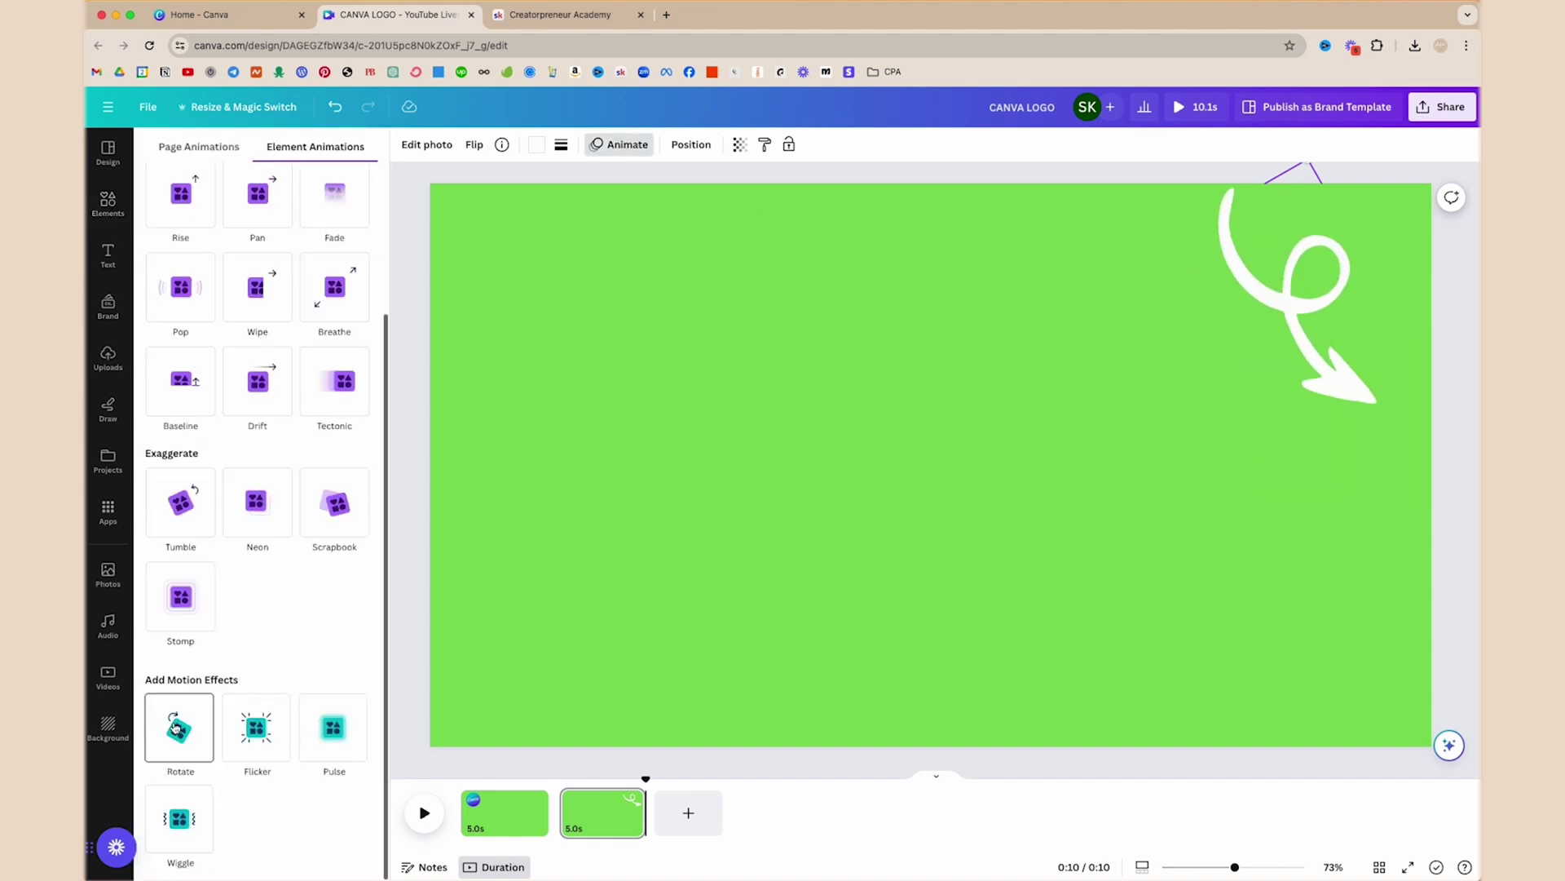
pyautogui.click(190, 826)
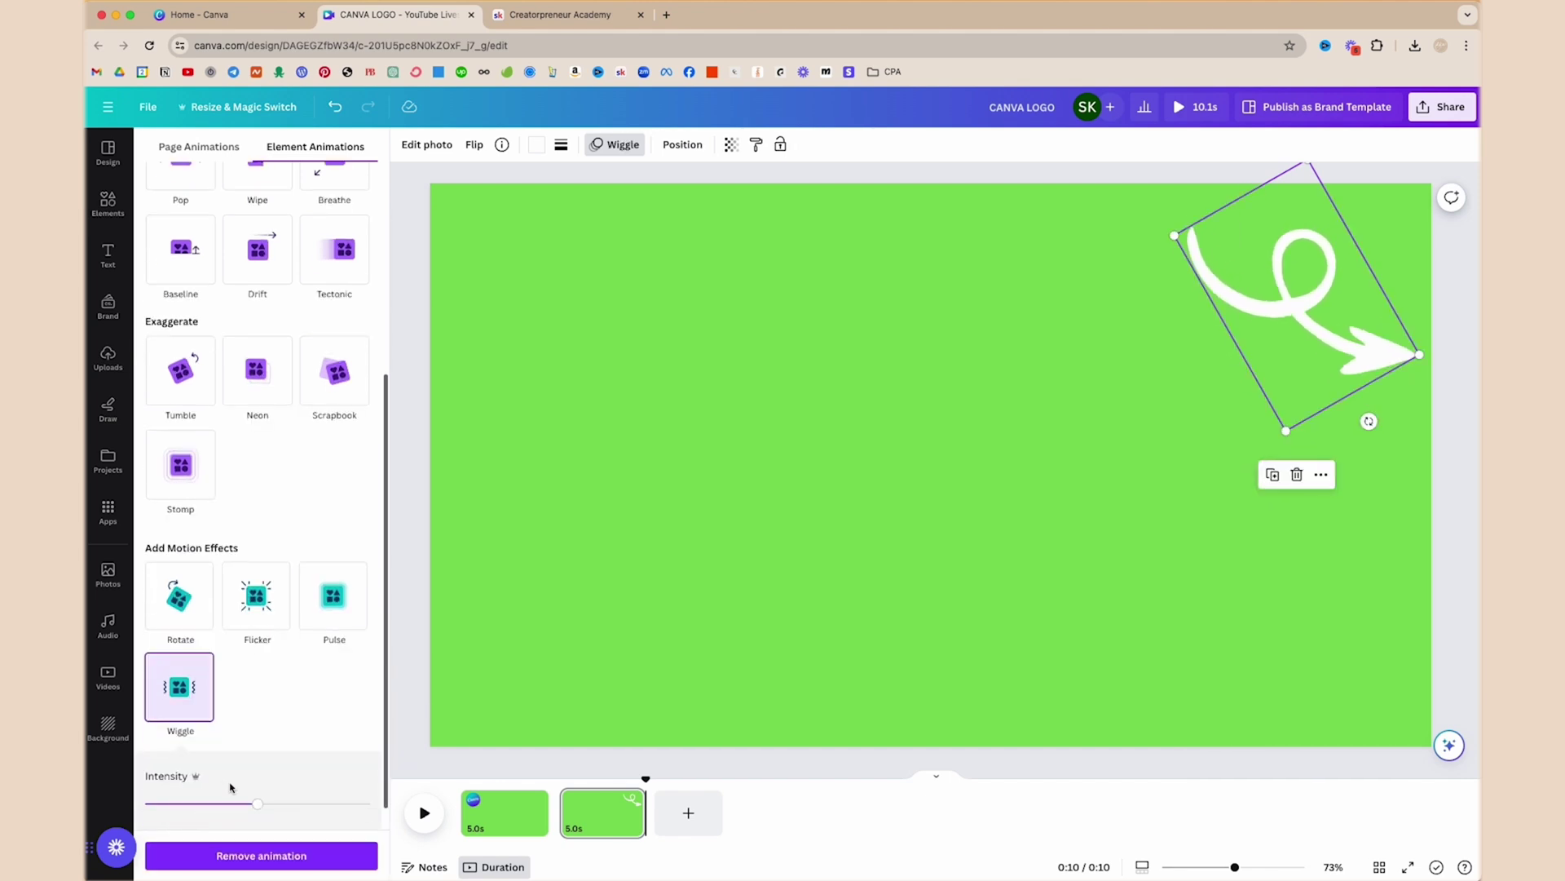
pyautogui.scroll(-1, 237, 786)
pyautogui.moveTo(256, 776); pyautogui.dragTo(172, 778)
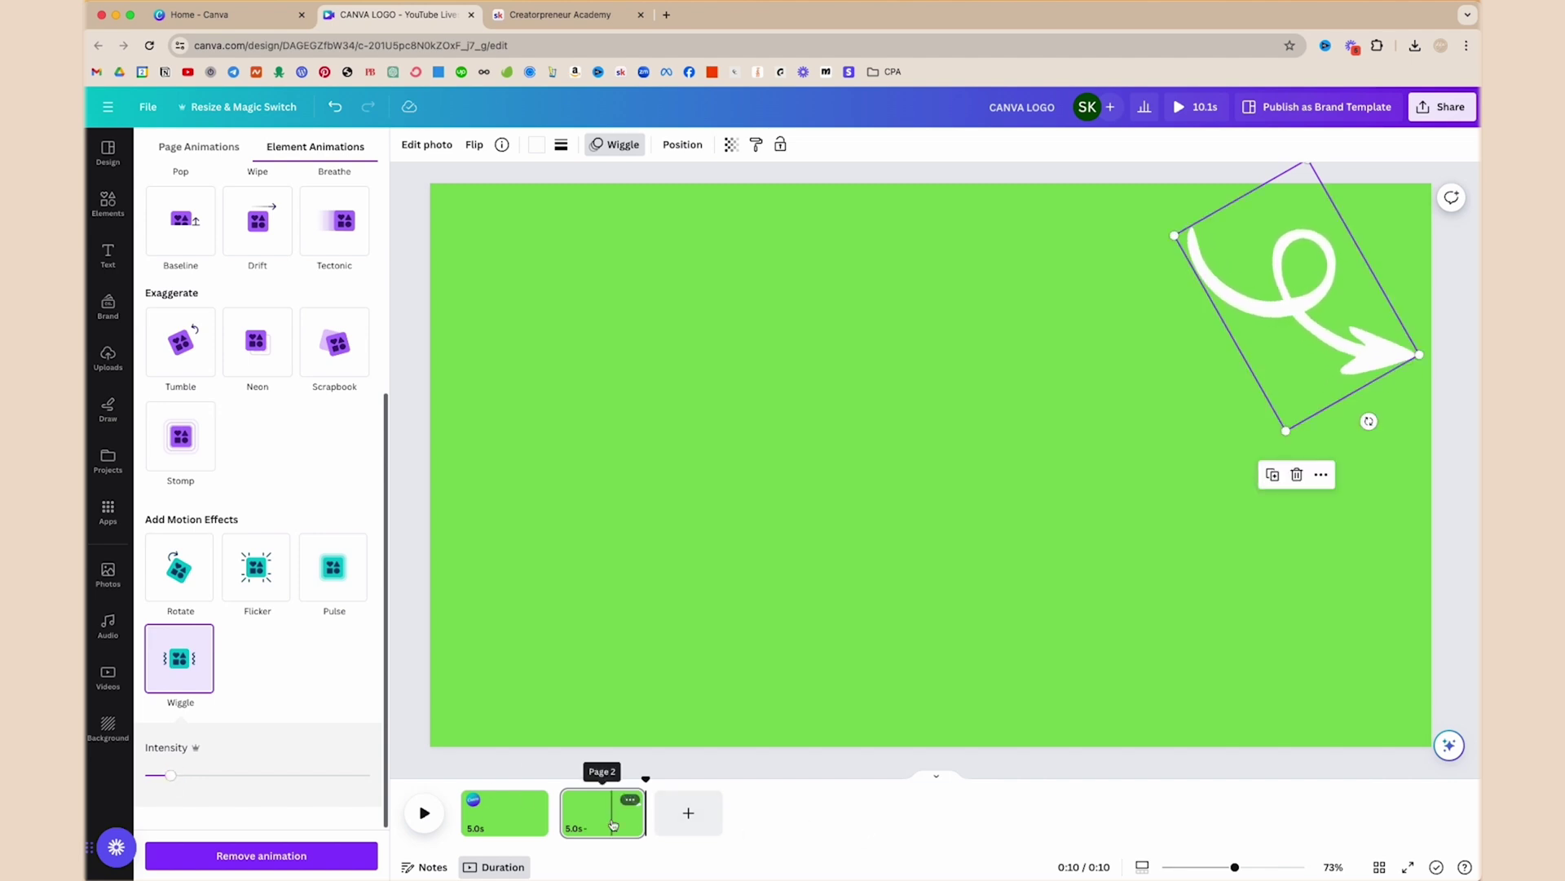
pyautogui.click(693, 830)
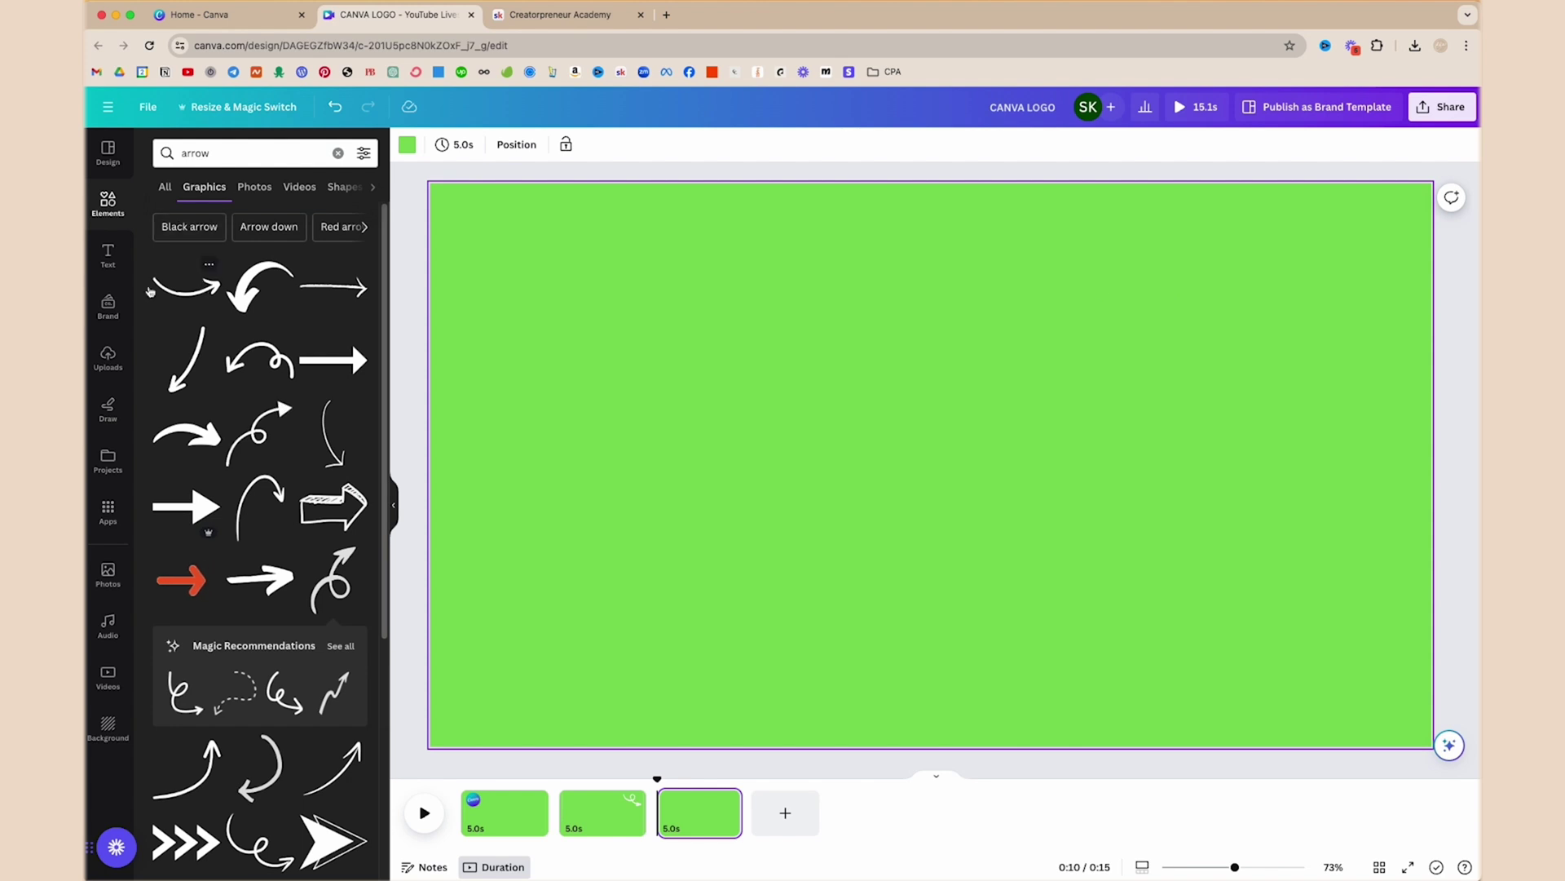
# Switch the Elements arrow results to show only photos.
pyautogui.click(114, 261)
pyautogui.click(114, 203)
pyautogui.click(163, 189)
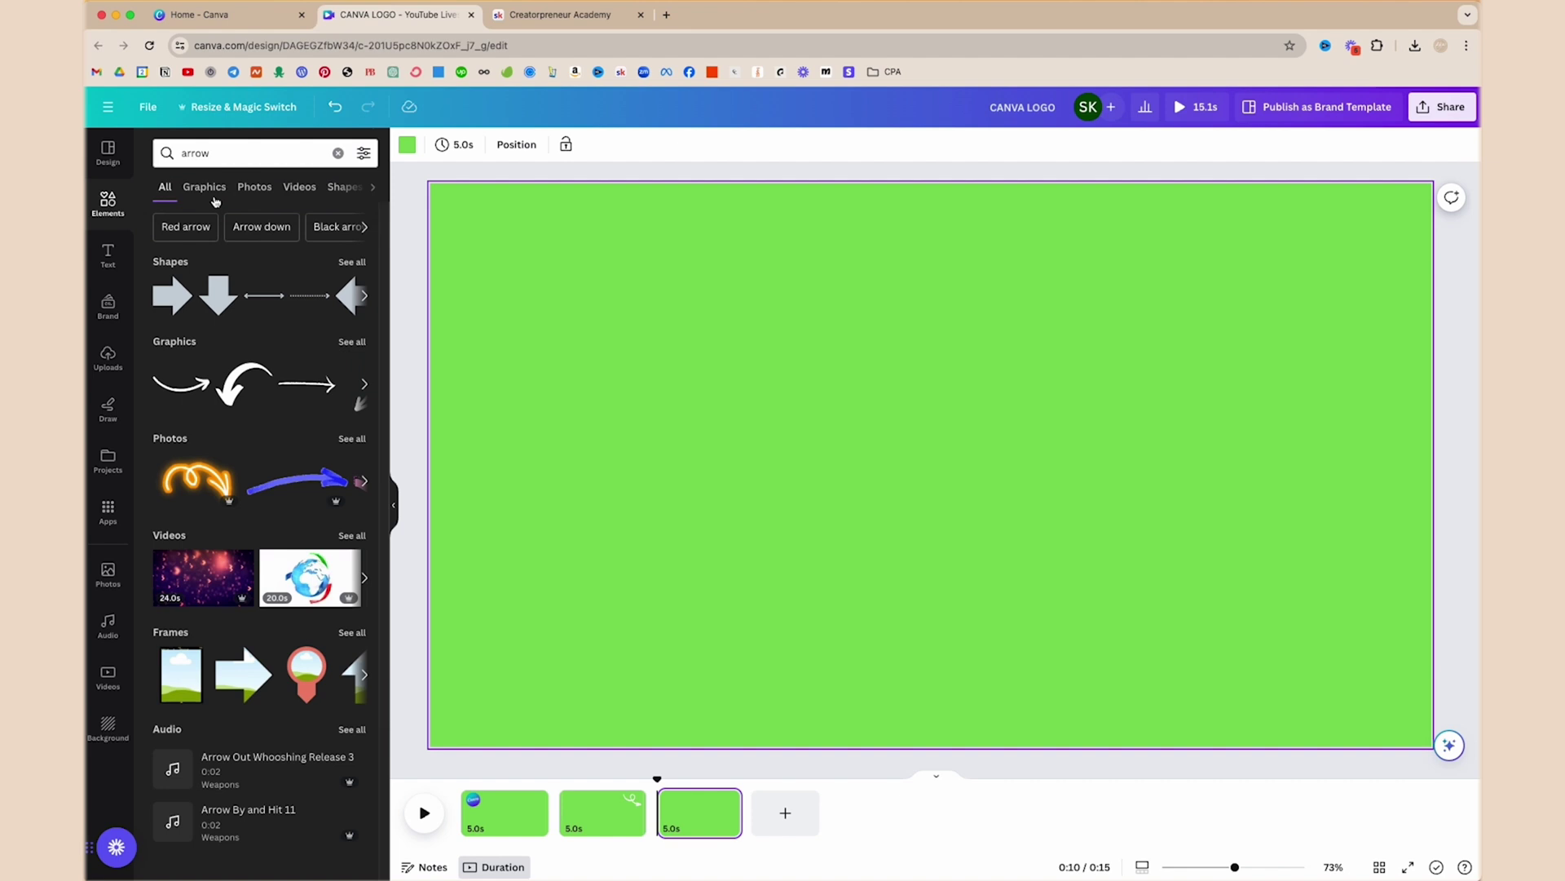
pyautogui.click(255, 189)
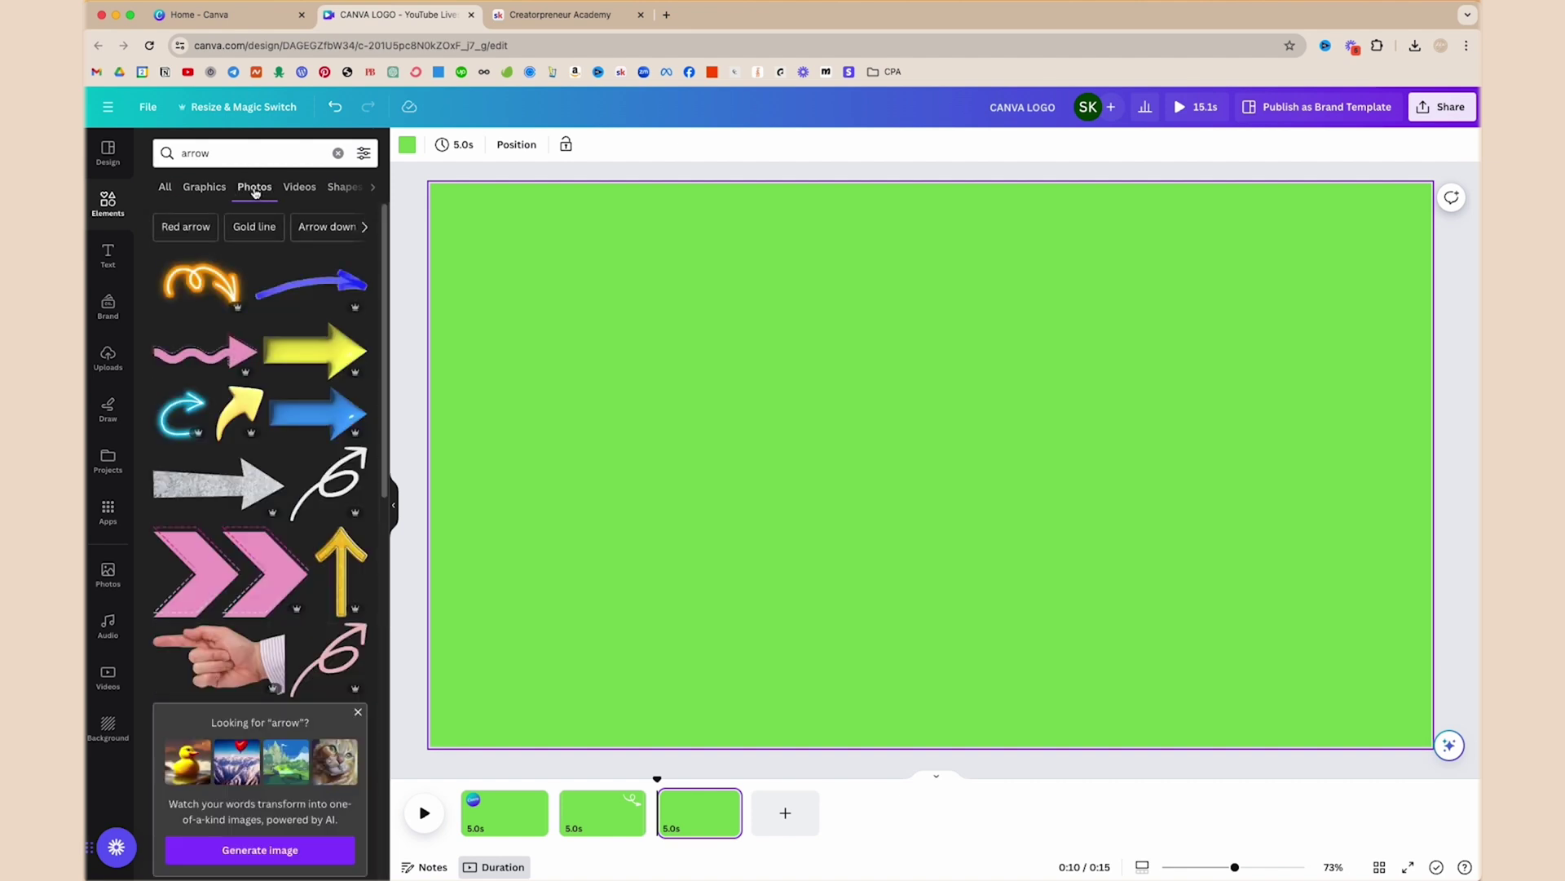
pyautogui.scroll(-15, 282, 420)
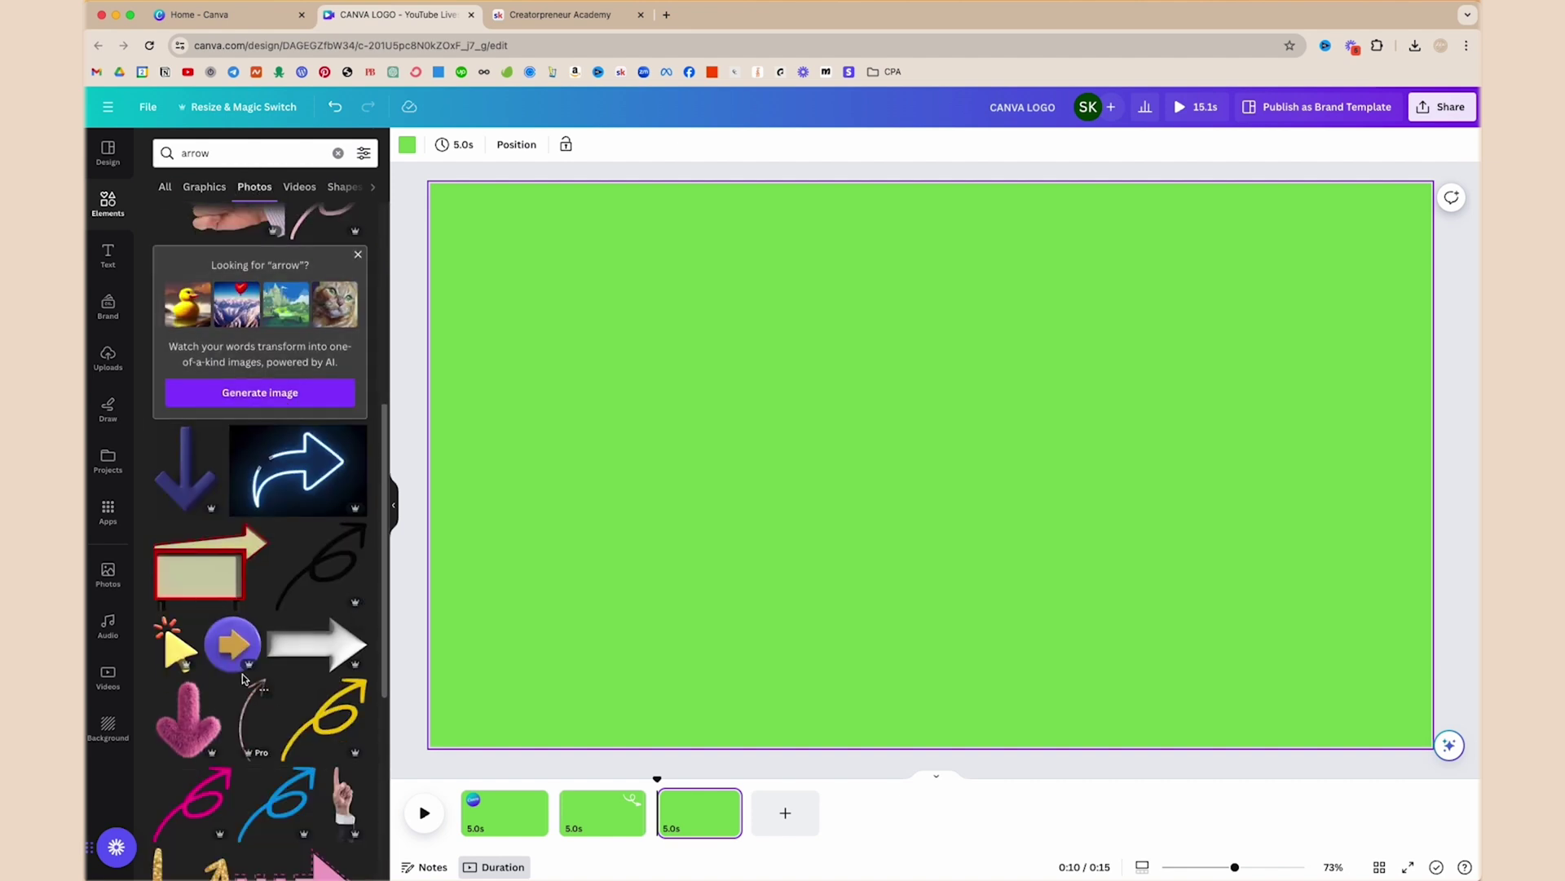
# Search photos for 'sad face' and add the sad-dog photo to the third page.
pyautogui.click(228, 157)
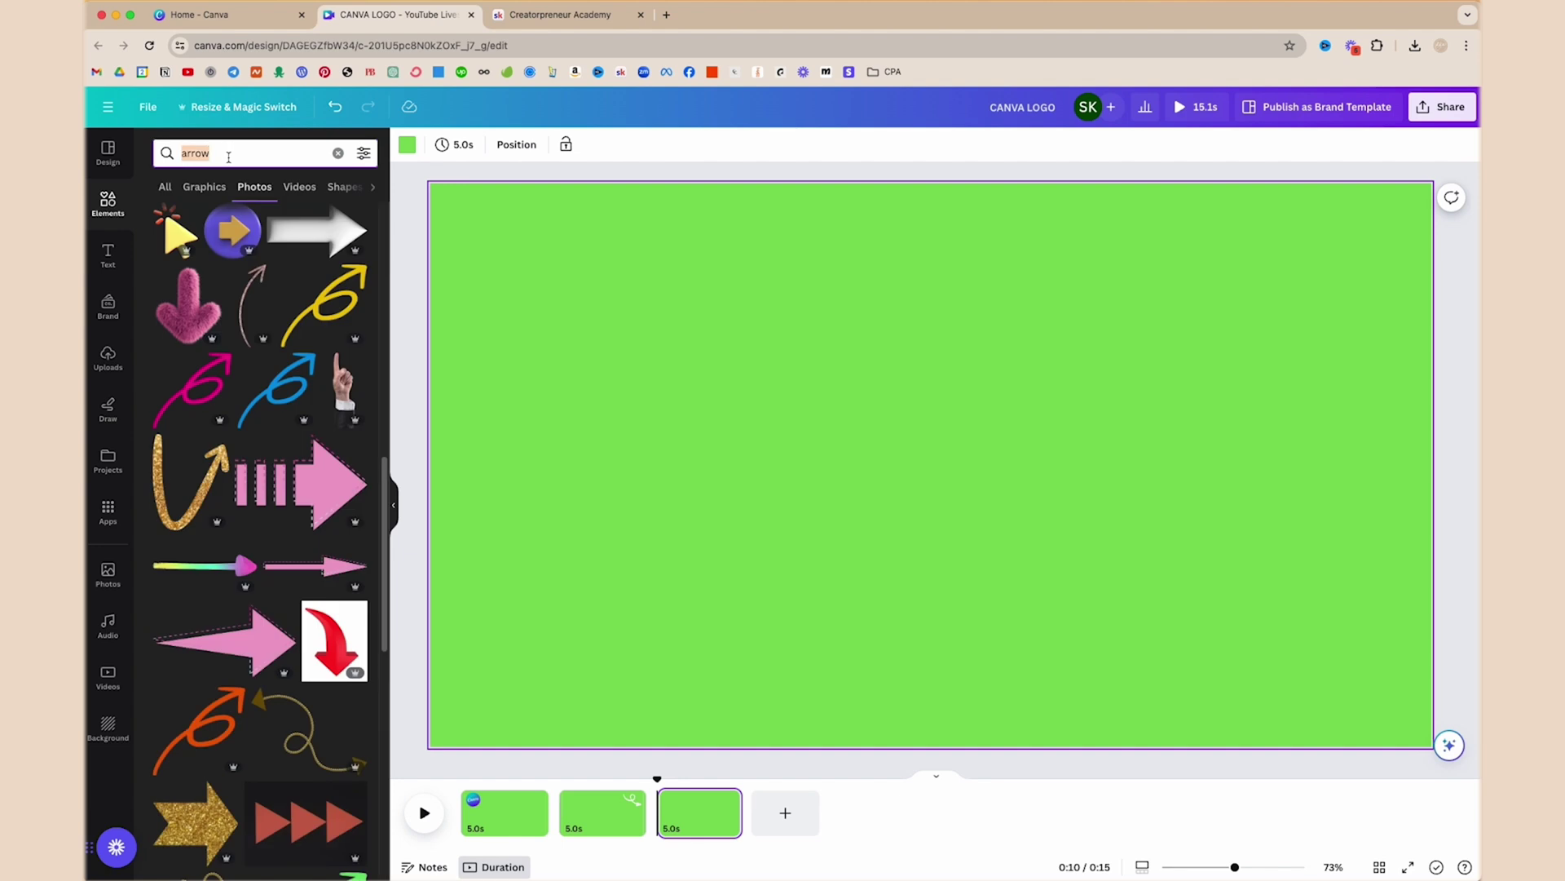
pyautogui.write('sad face')
pyautogui.press('Return')
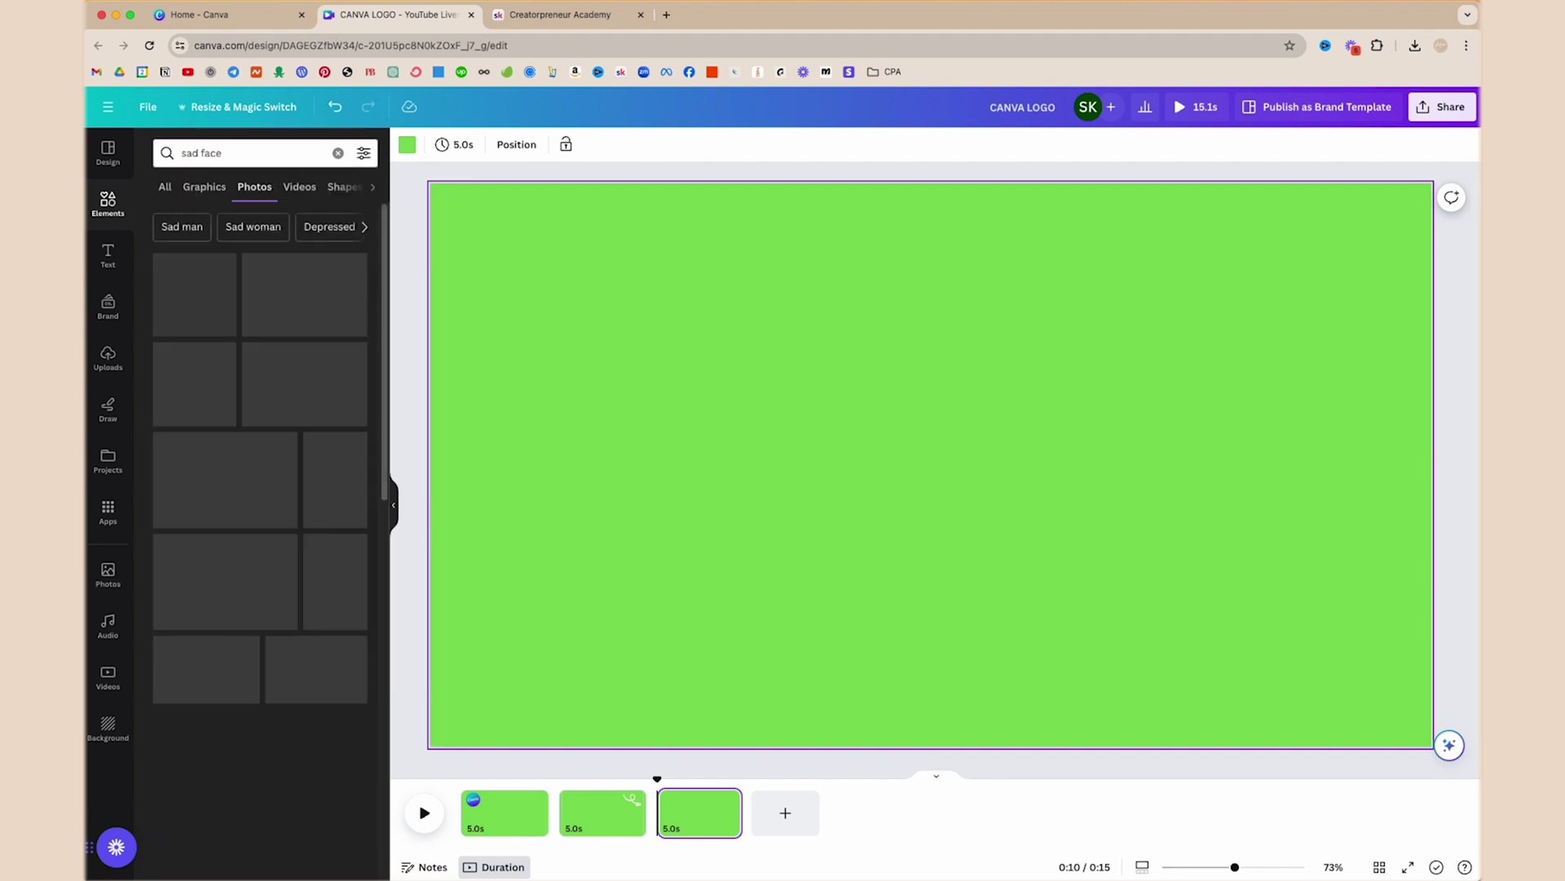
pyautogui.click(204, 187)
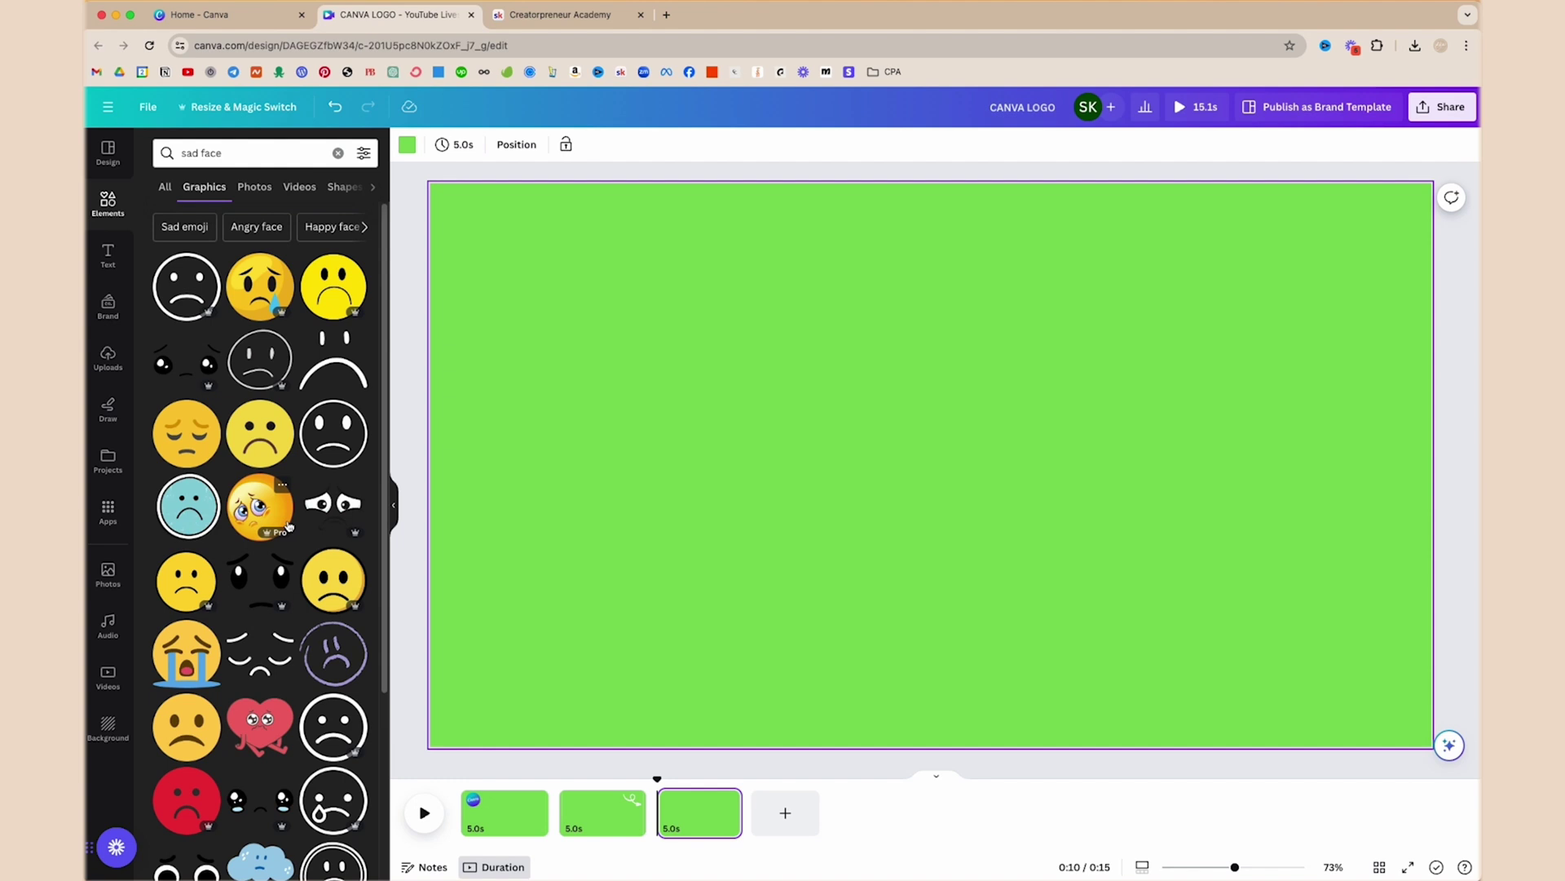
pyautogui.click(255, 187)
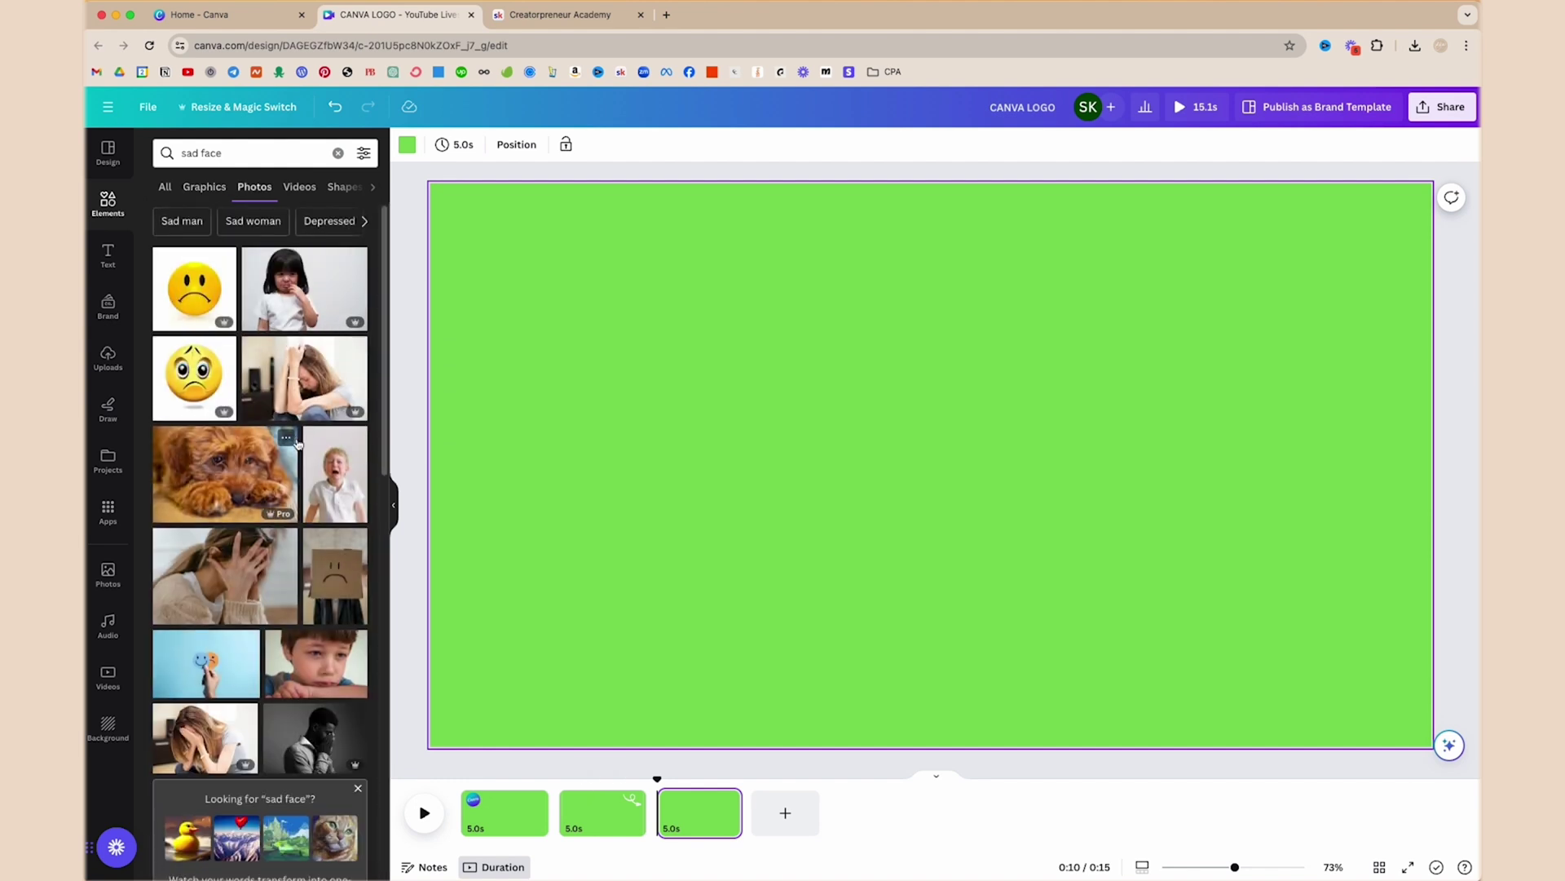
pyautogui.scroll(-1, 261, 490)
pyautogui.click(224, 401)
pyautogui.moveTo(952, 415)
pyautogui.mouseDown()
pyautogui.moveTo(1042, 400)
pyautogui.moveTo(970, 394)
pyautogui.mouseUp()
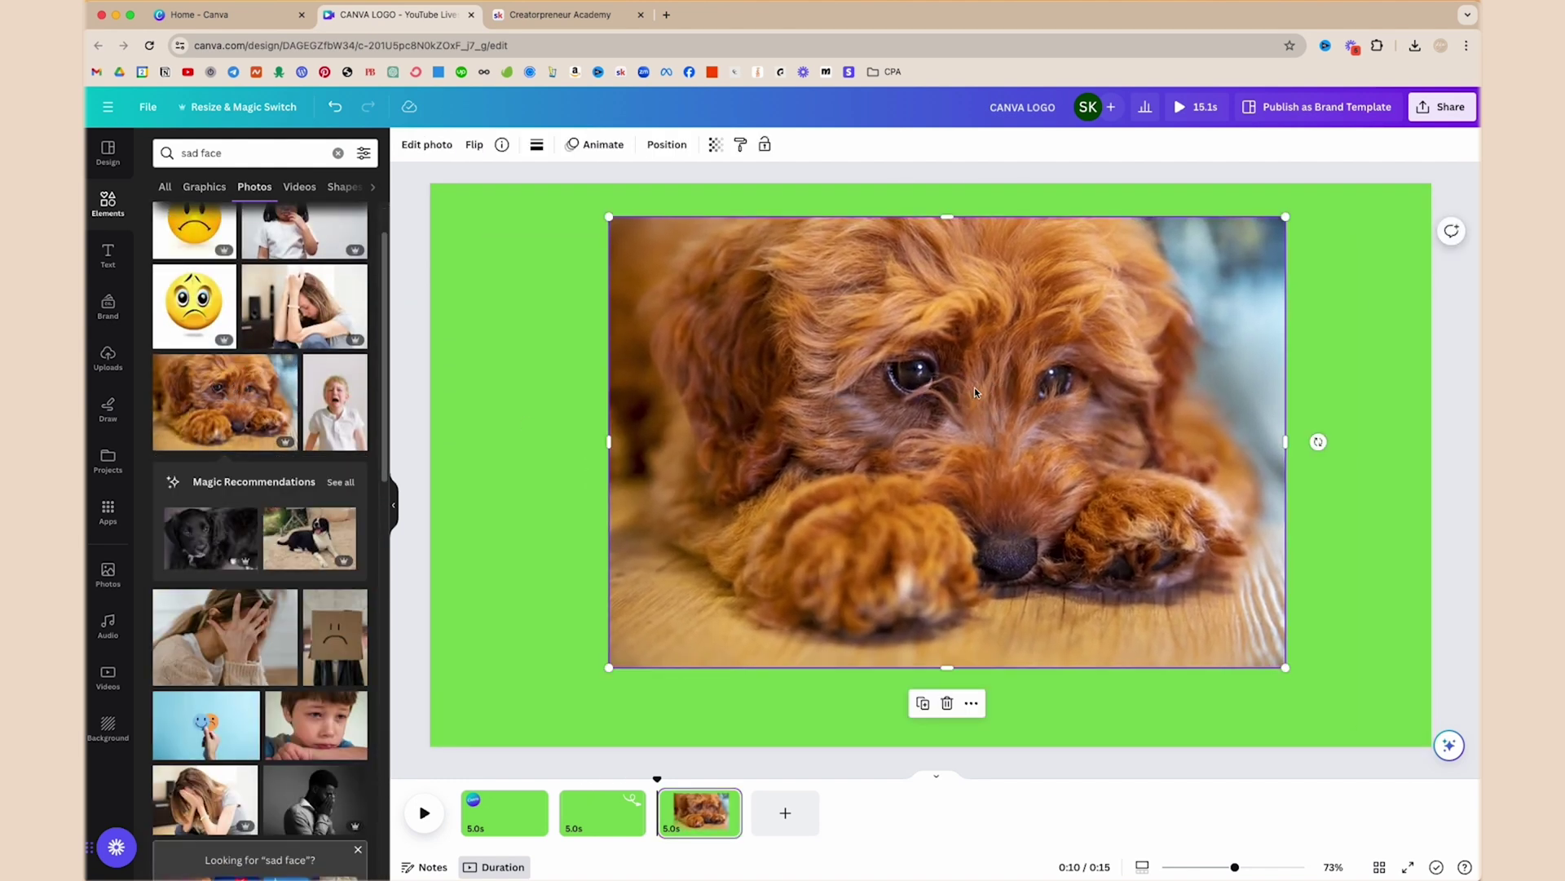
# Swap the dog for the cardboard-box sad-face photo with rounded corners and a 4-weight black border.
pyautogui.press('Delete')
pyautogui.click(335, 636)
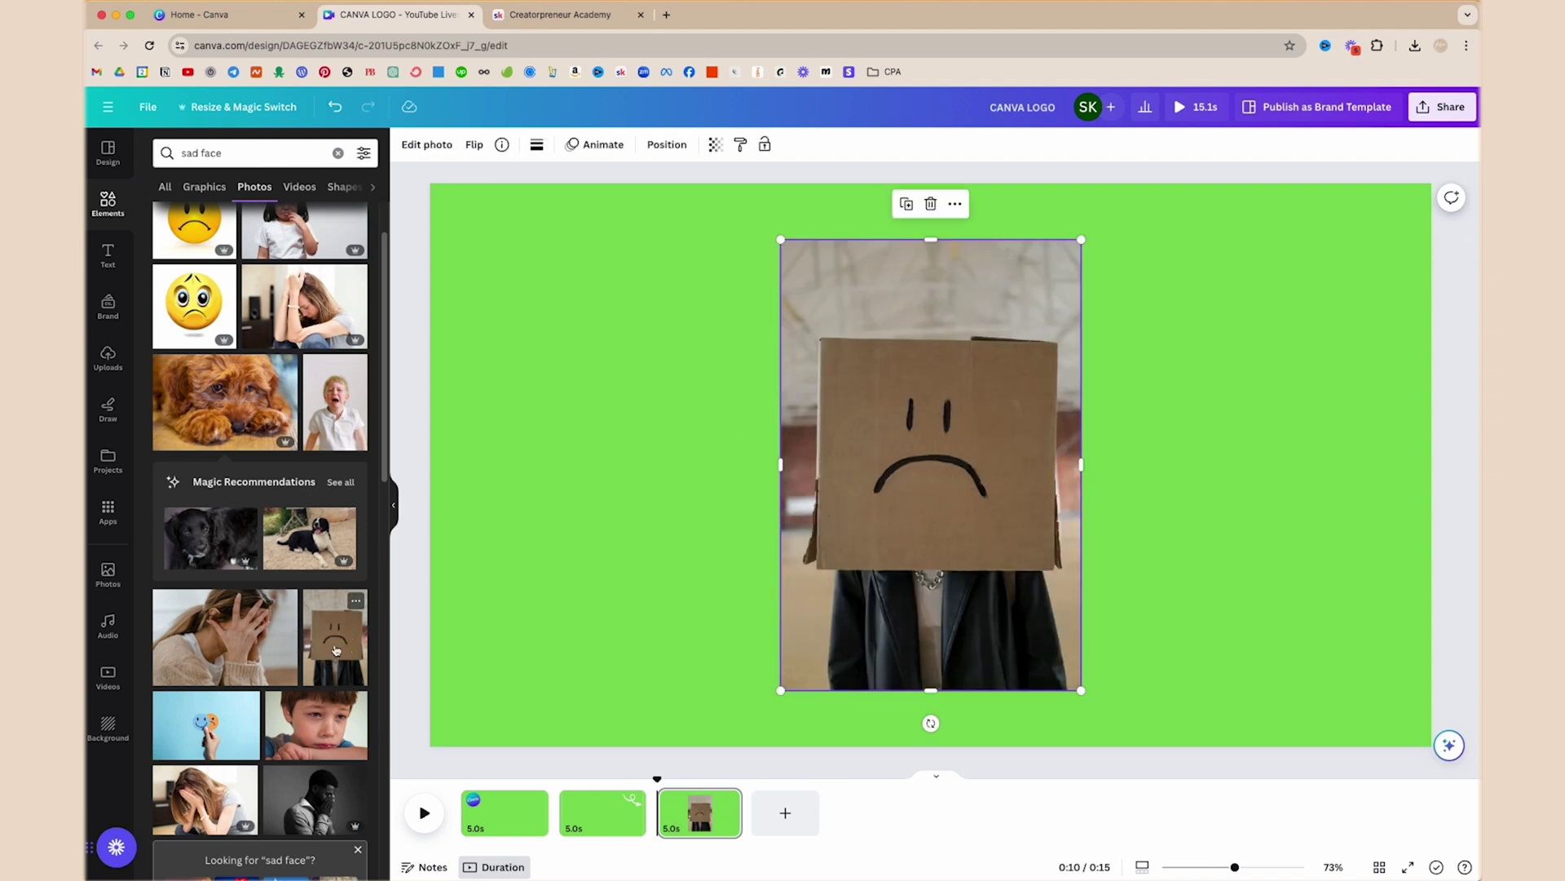
pyautogui.moveTo(978, 417); pyautogui.dragTo(972, 404)
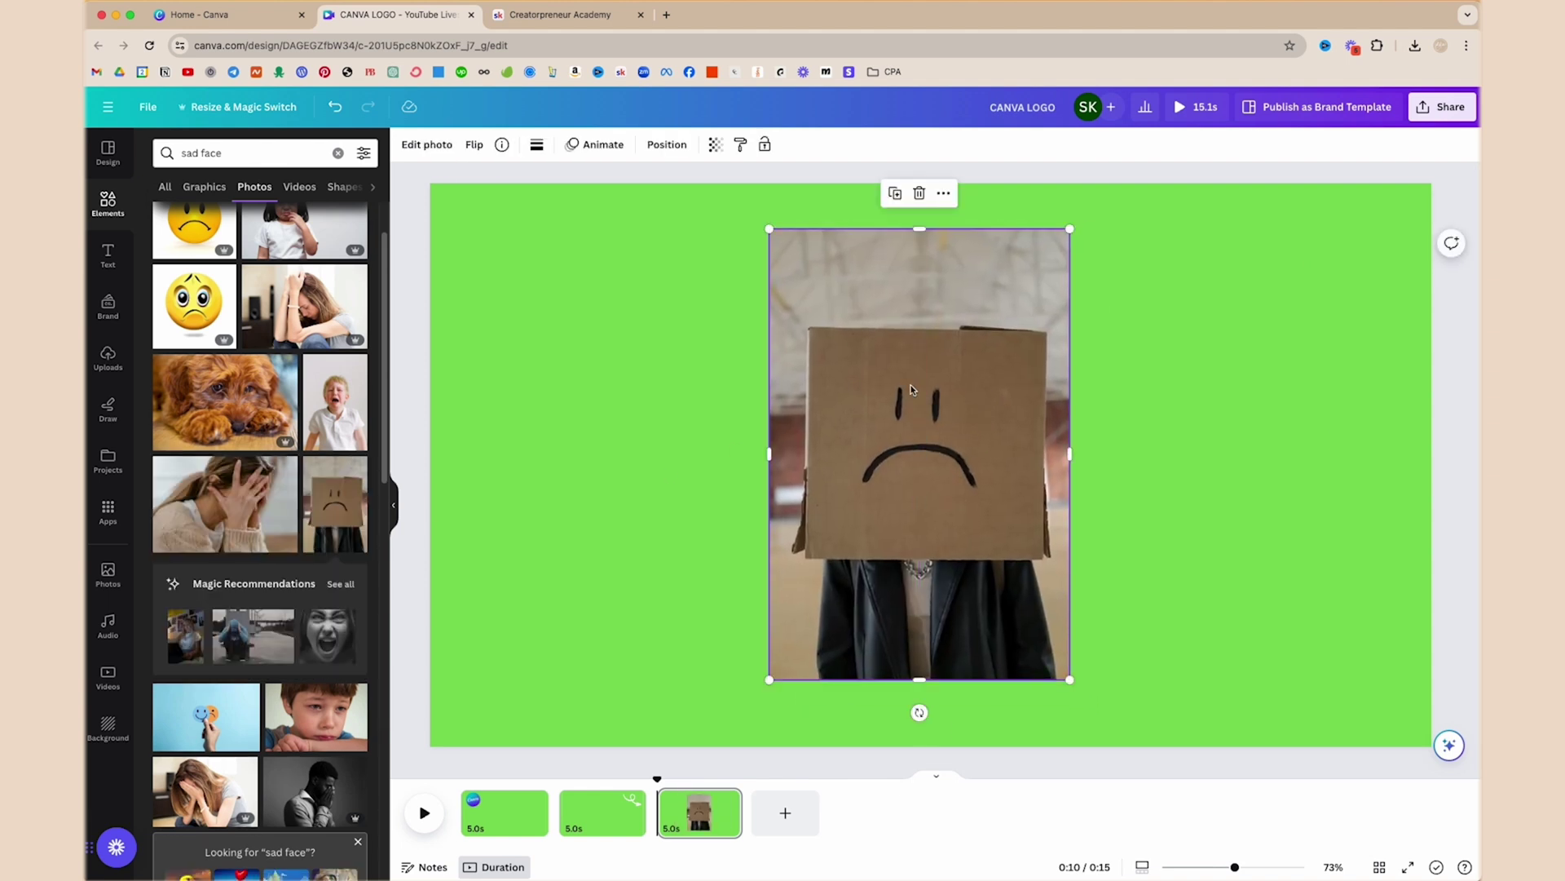
pyautogui.click(540, 145)
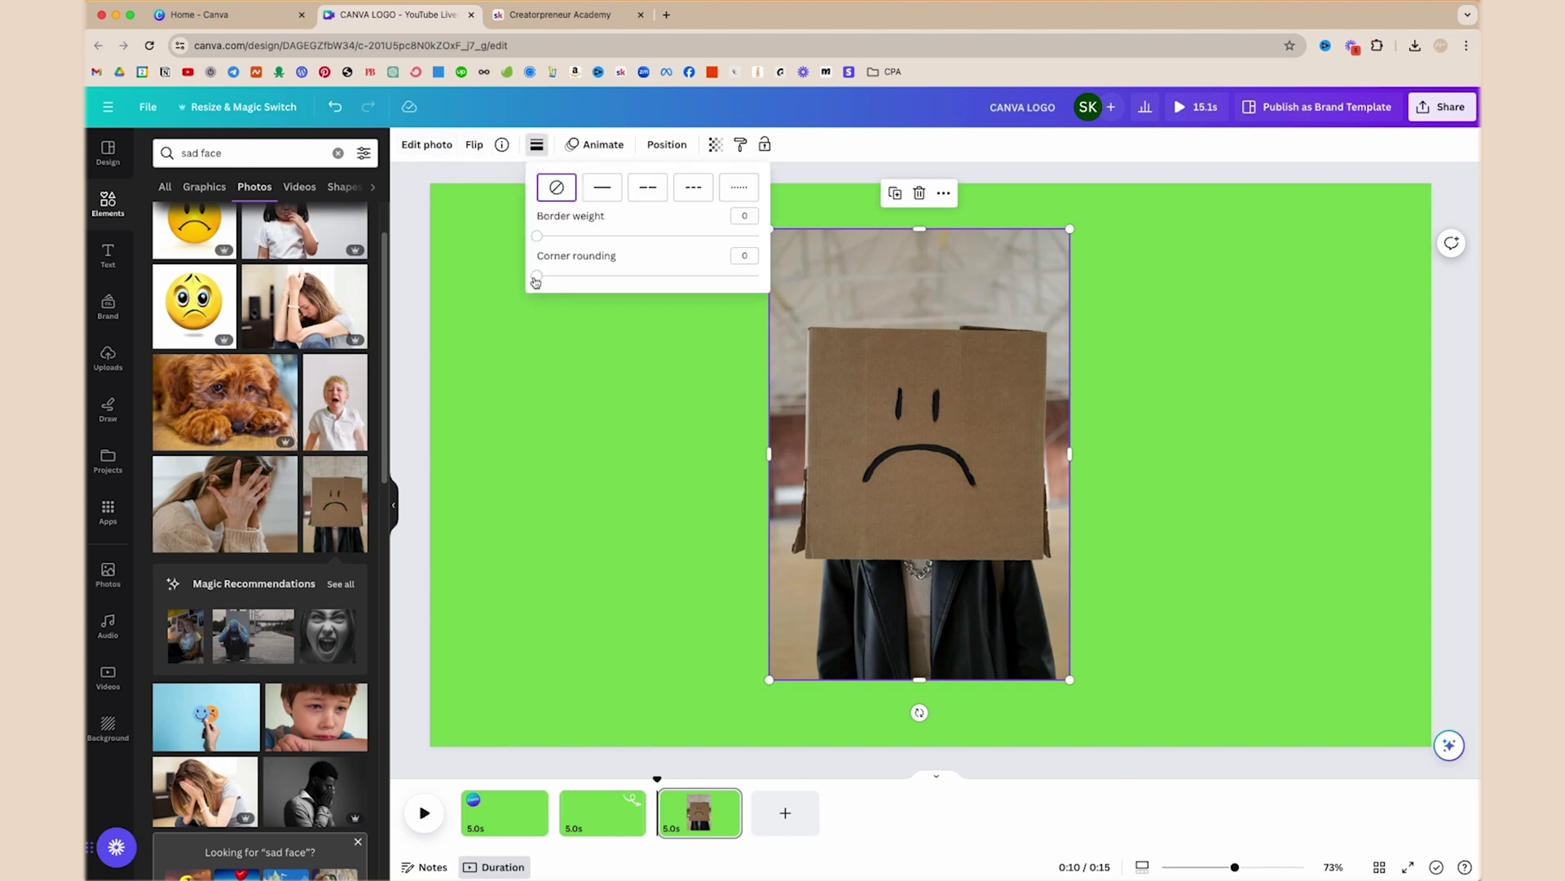
pyautogui.moveTo(536, 281); pyautogui.dragTo(646, 304)
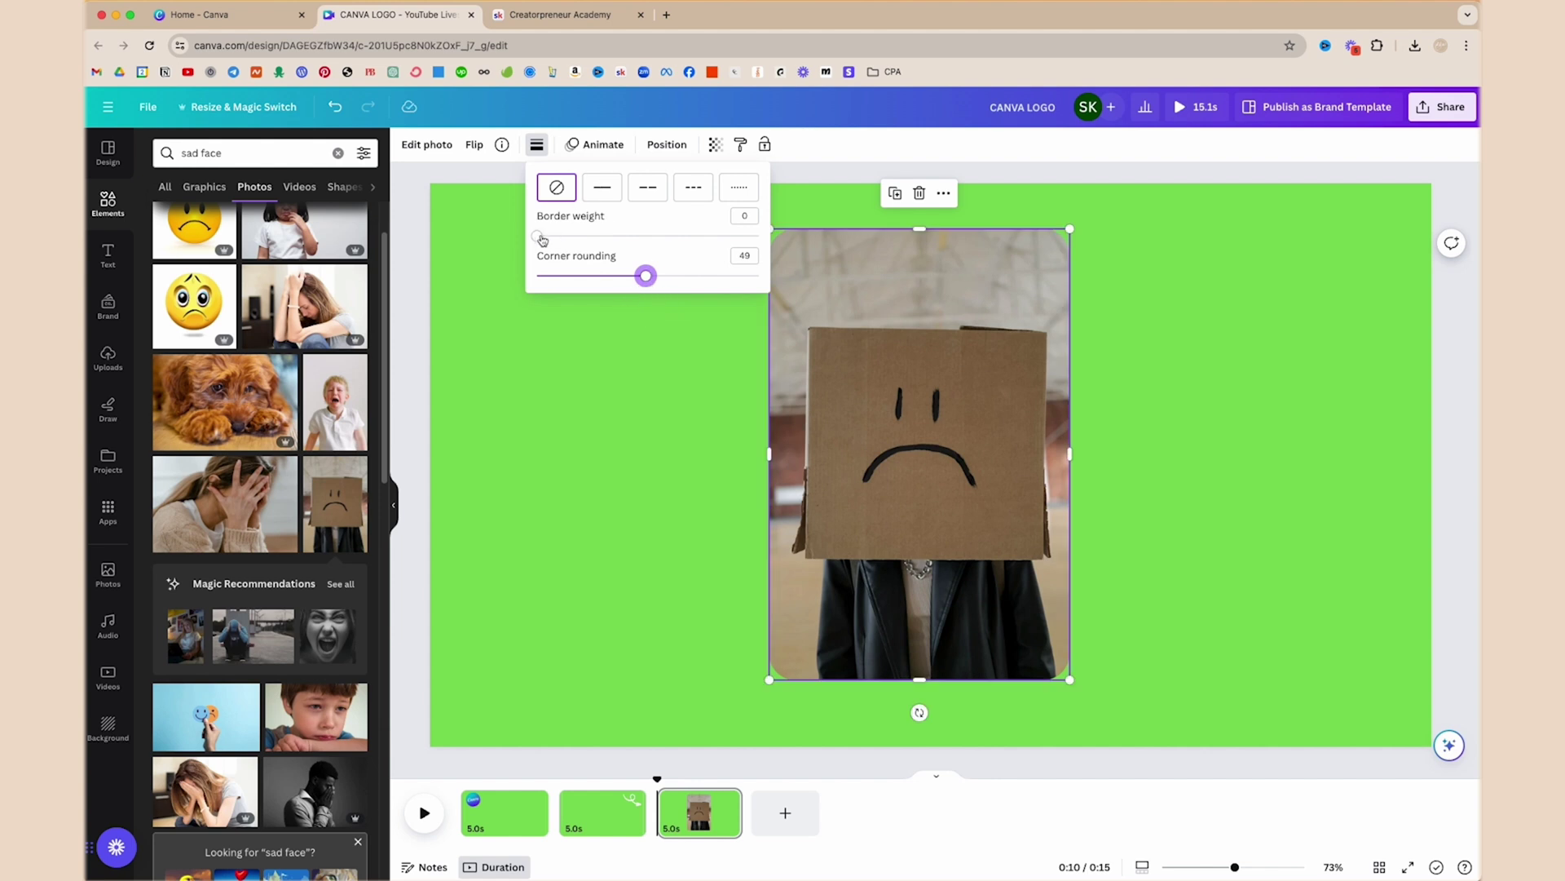
pyautogui.moveTo(542, 240)
pyautogui.mouseDown()
pyautogui.moveTo(614, 241)
pyautogui.moveTo(546, 244)
pyautogui.mouseUp()
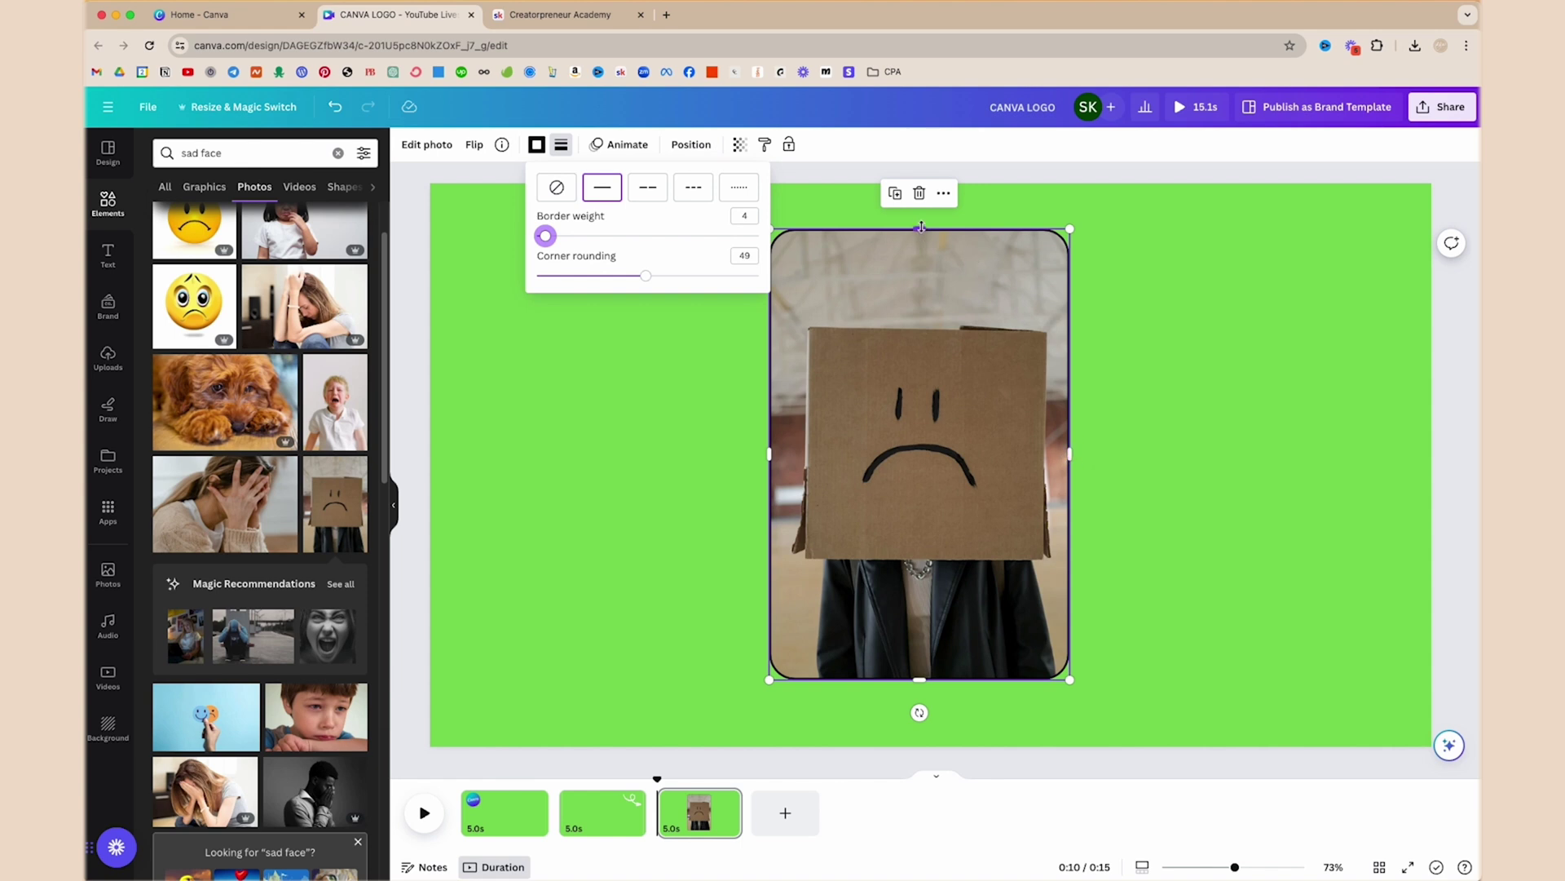
# Crop the box photo's top and bottom and move it to the right.
pyautogui.moveTo(922, 226); pyautogui.dragTo(920, 291)
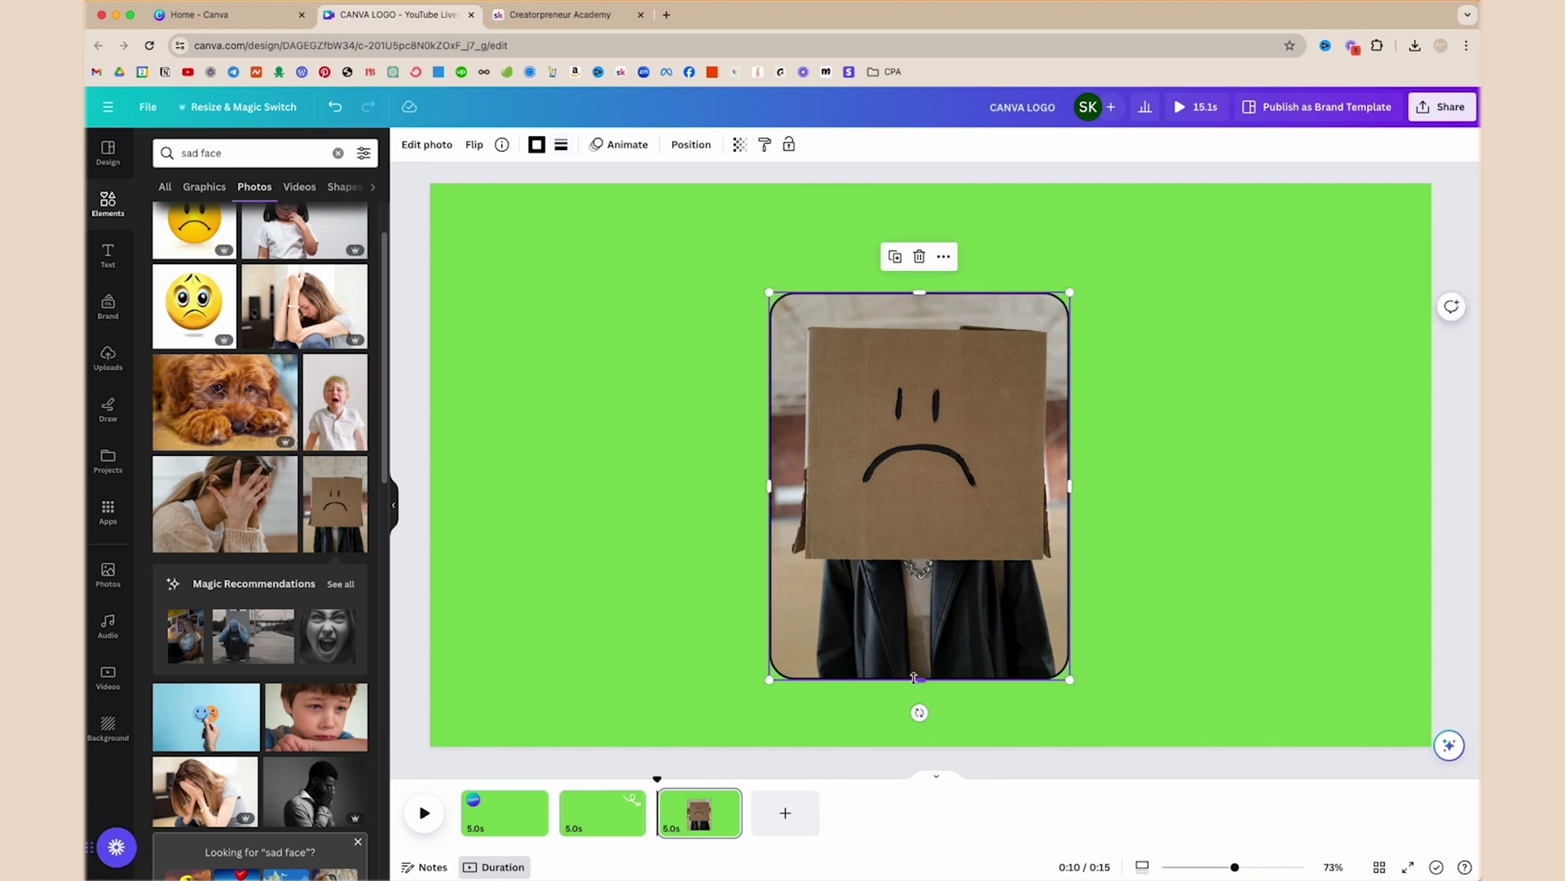
pyautogui.moveTo(914, 677); pyautogui.dragTo(914, 592)
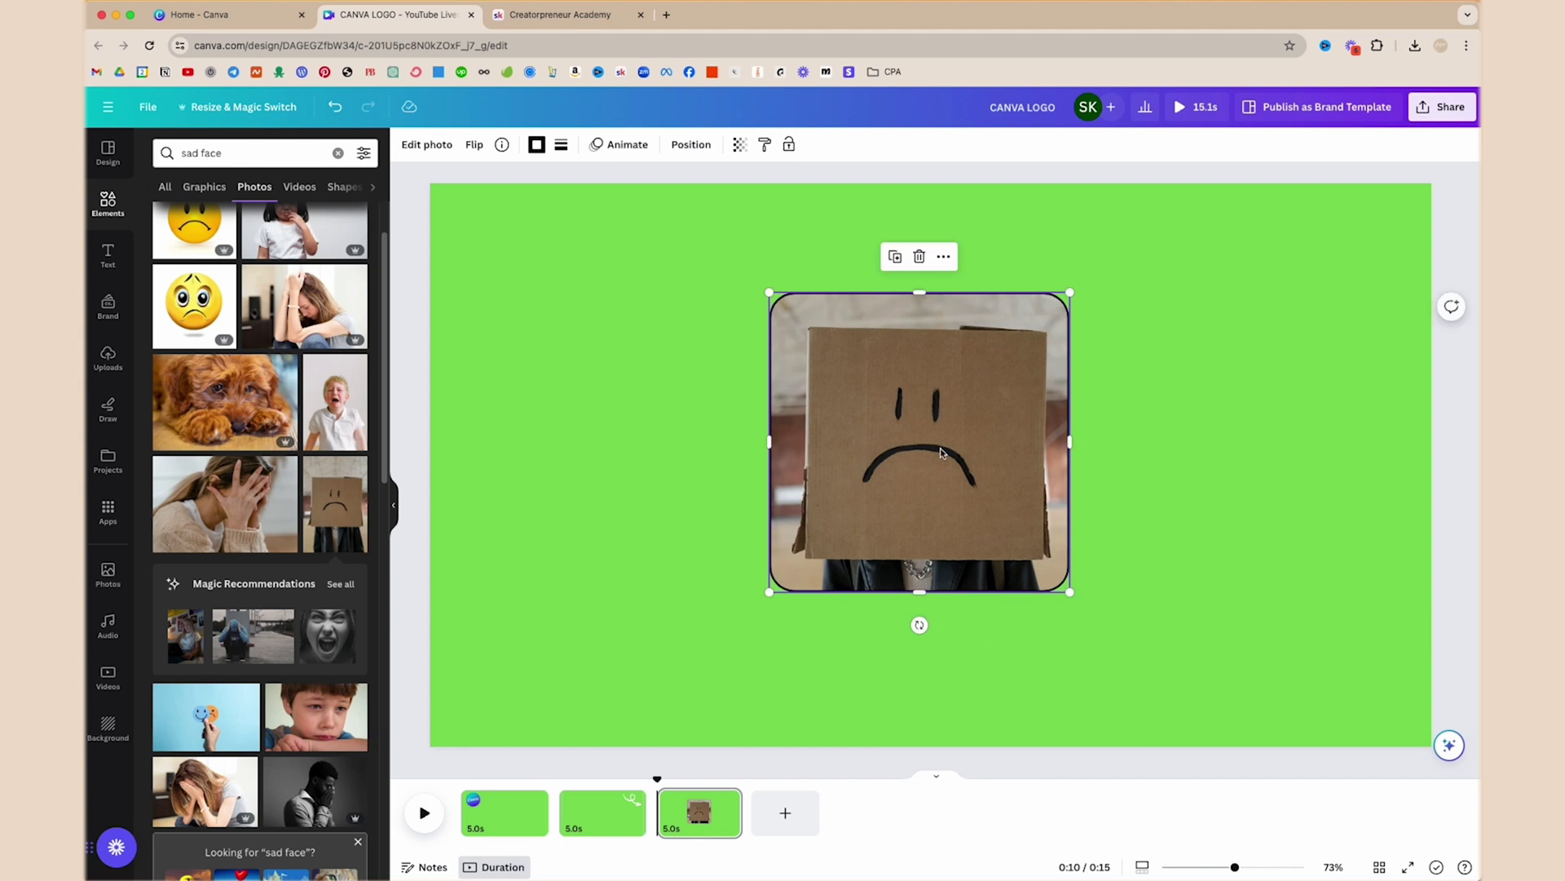
pyautogui.moveTo(941, 448); pyautogui.dragTo(1316, 300)
pyautogui.click(599, 811)
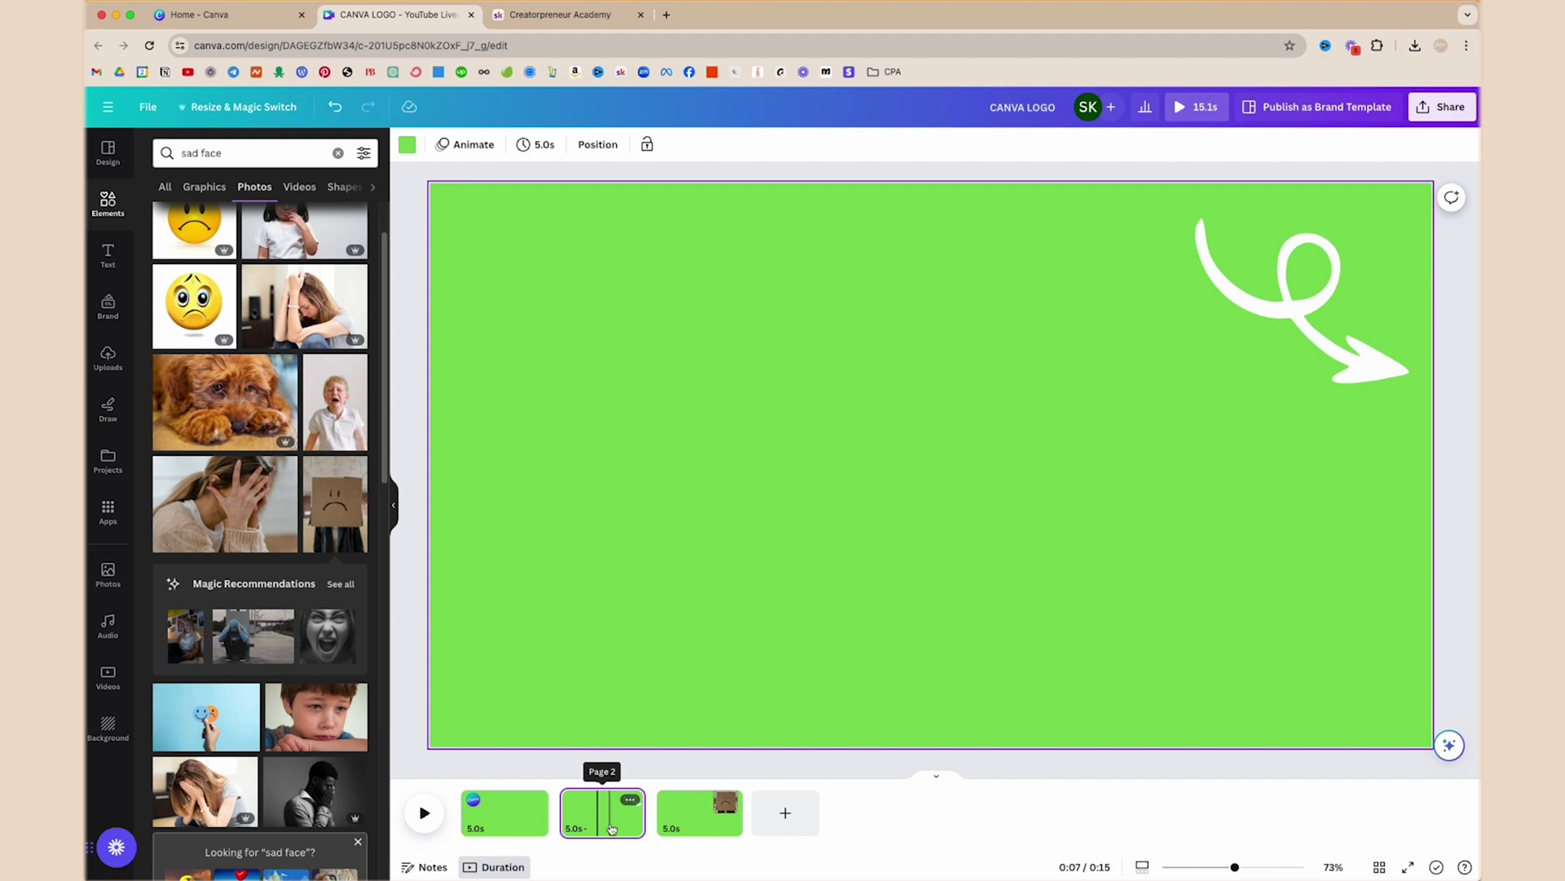
# Delete page 2 with the arrow, leaving 10 seconds, and shrink the sad-box photo into the top-right corner.
pyautogui.rightClick(606, 824)
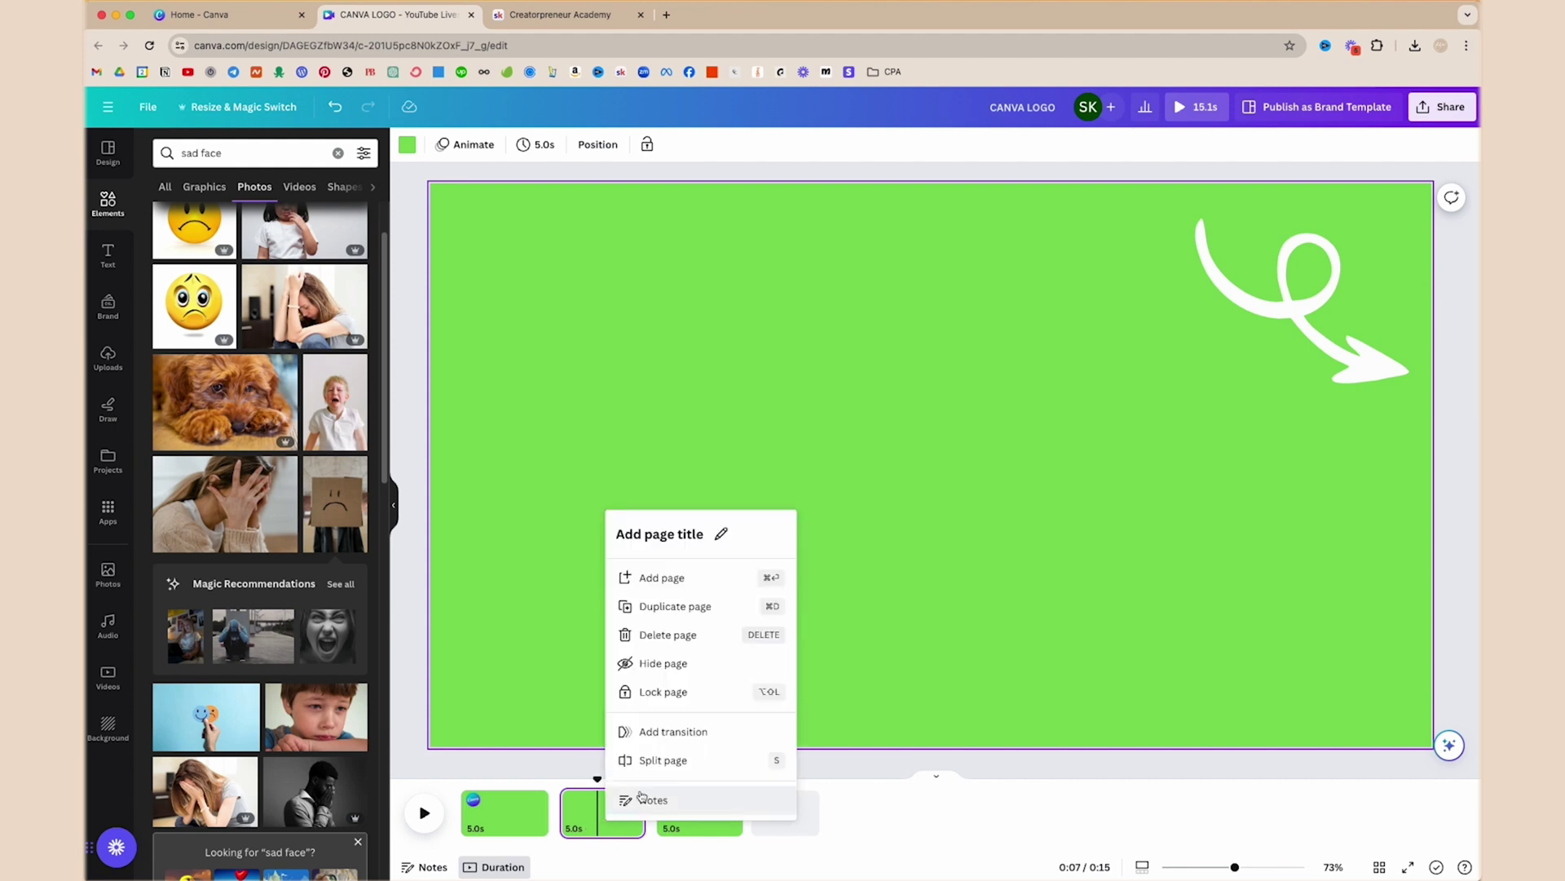
pyautogui.click(685, 635)
pyautogui.click(1374, 266)
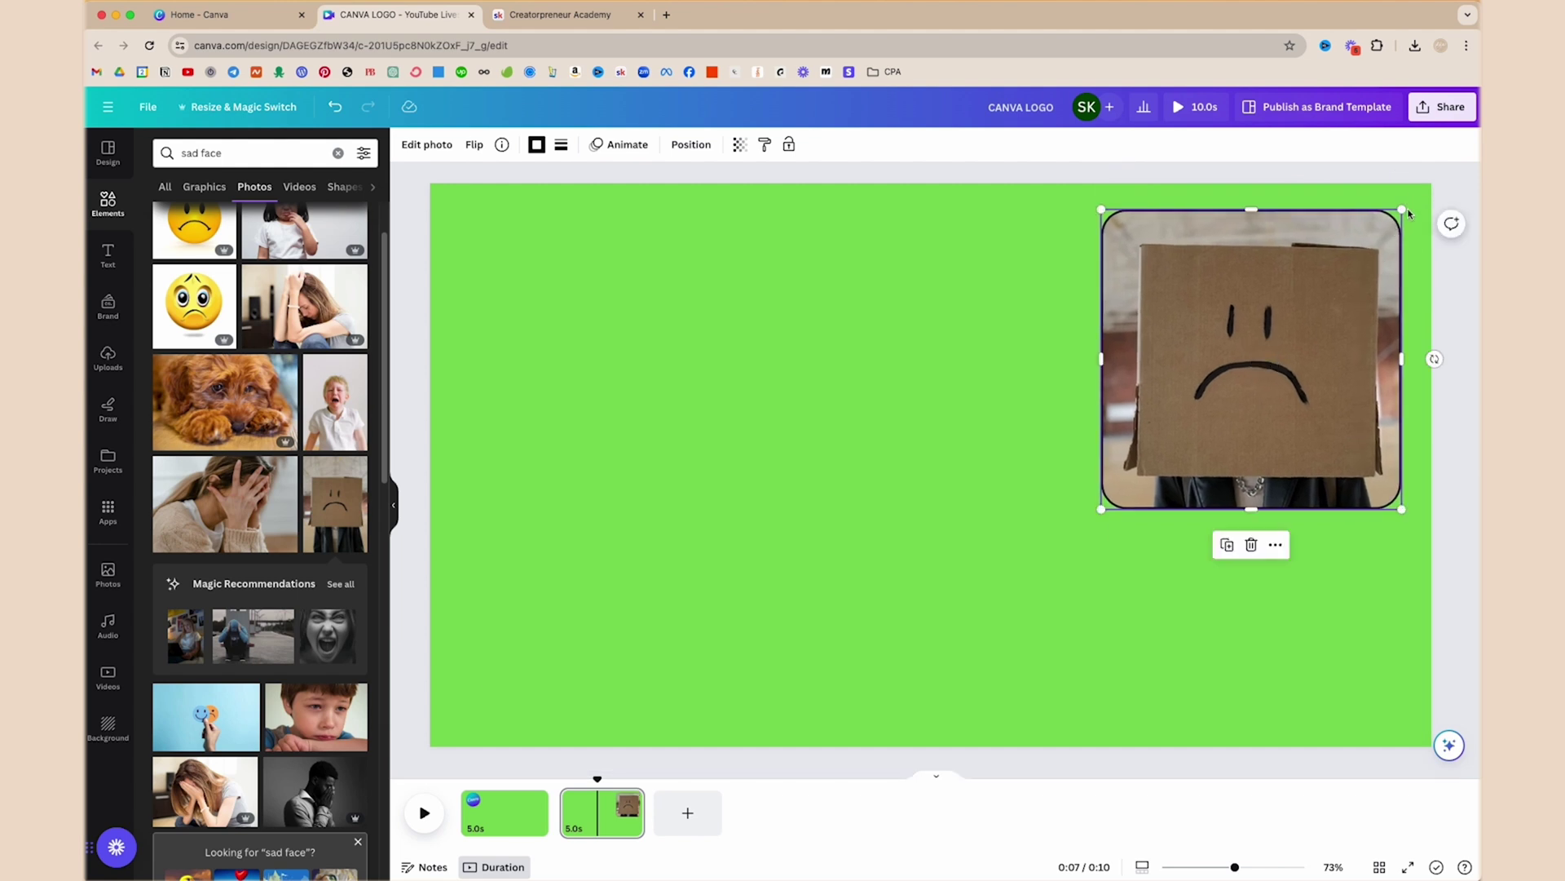
pyautogui.moveTo(1401, 209); pyautogui.dragTo(1337, 281)
pyautogui.moveTo(1197, 456); pyautogui.dragTo(1271, 379)
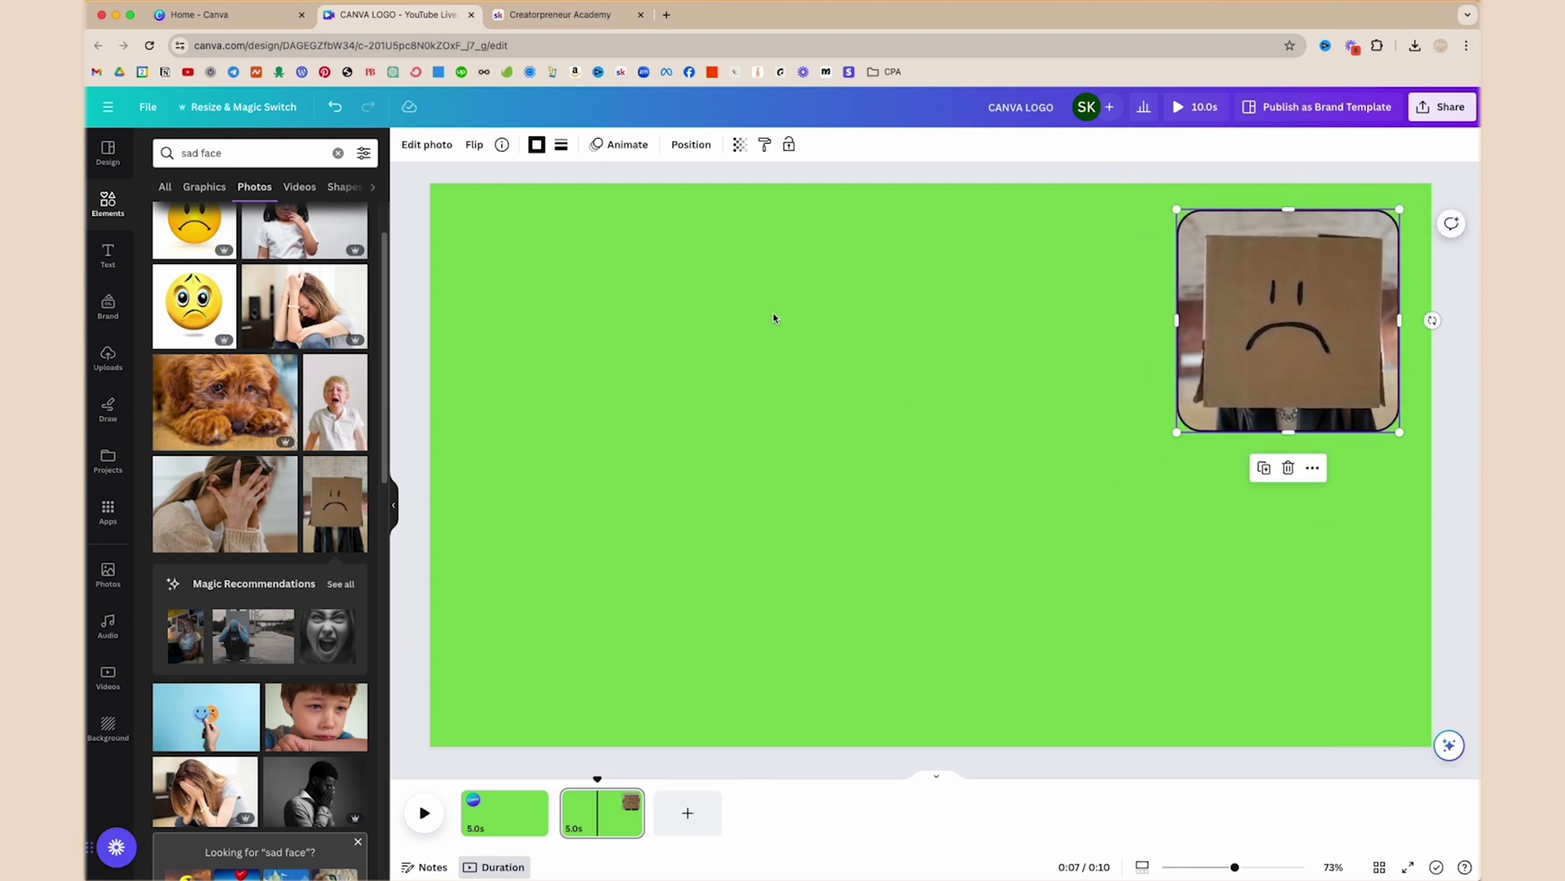
pyautogui.moveTo(706, 244); pyautogui.dragTo(1133, 758)
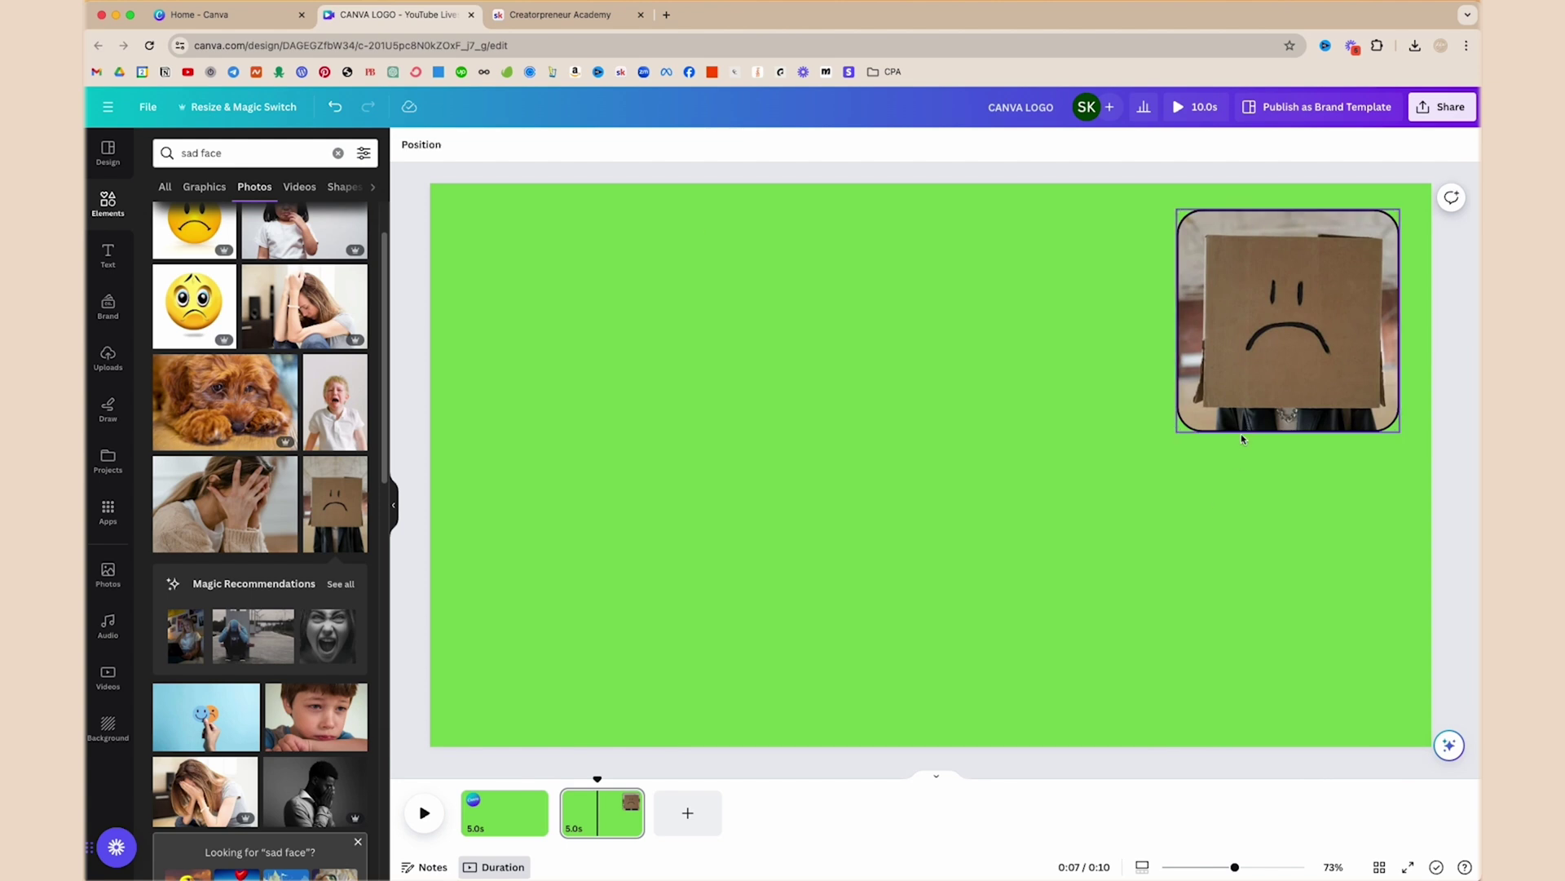
pyautogui.moveTo(1251, 406); pyautogui.dragTo(1256, 410)
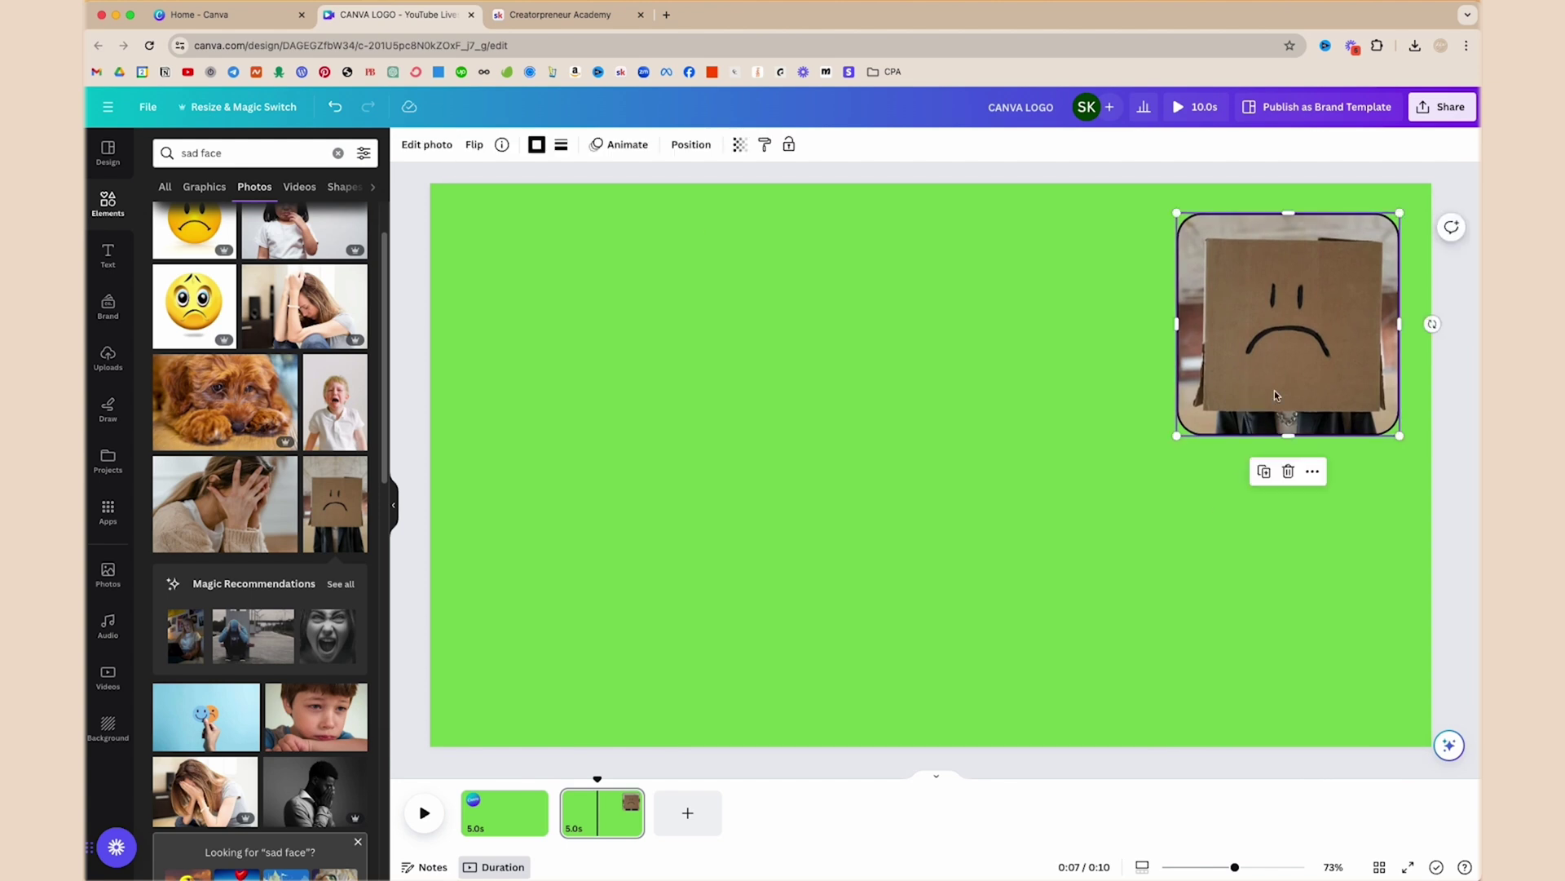
# Give the sad-box photo a Wiggle motion effect at reduced intensity.
pyautogui.click(628, 145)
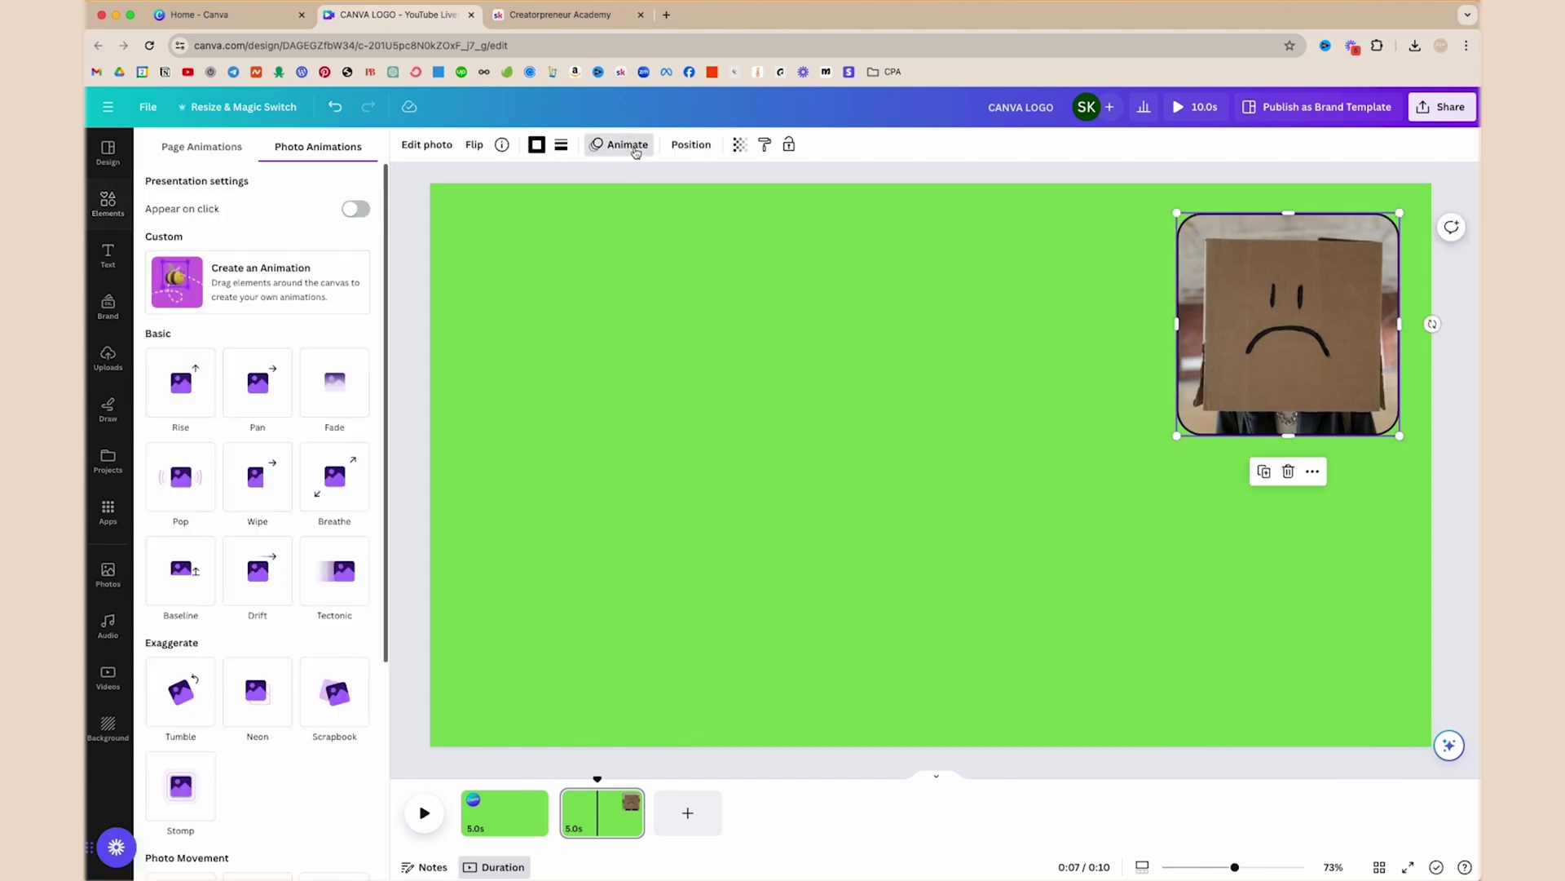
pyautogui.scroll(-4, 196, 734)
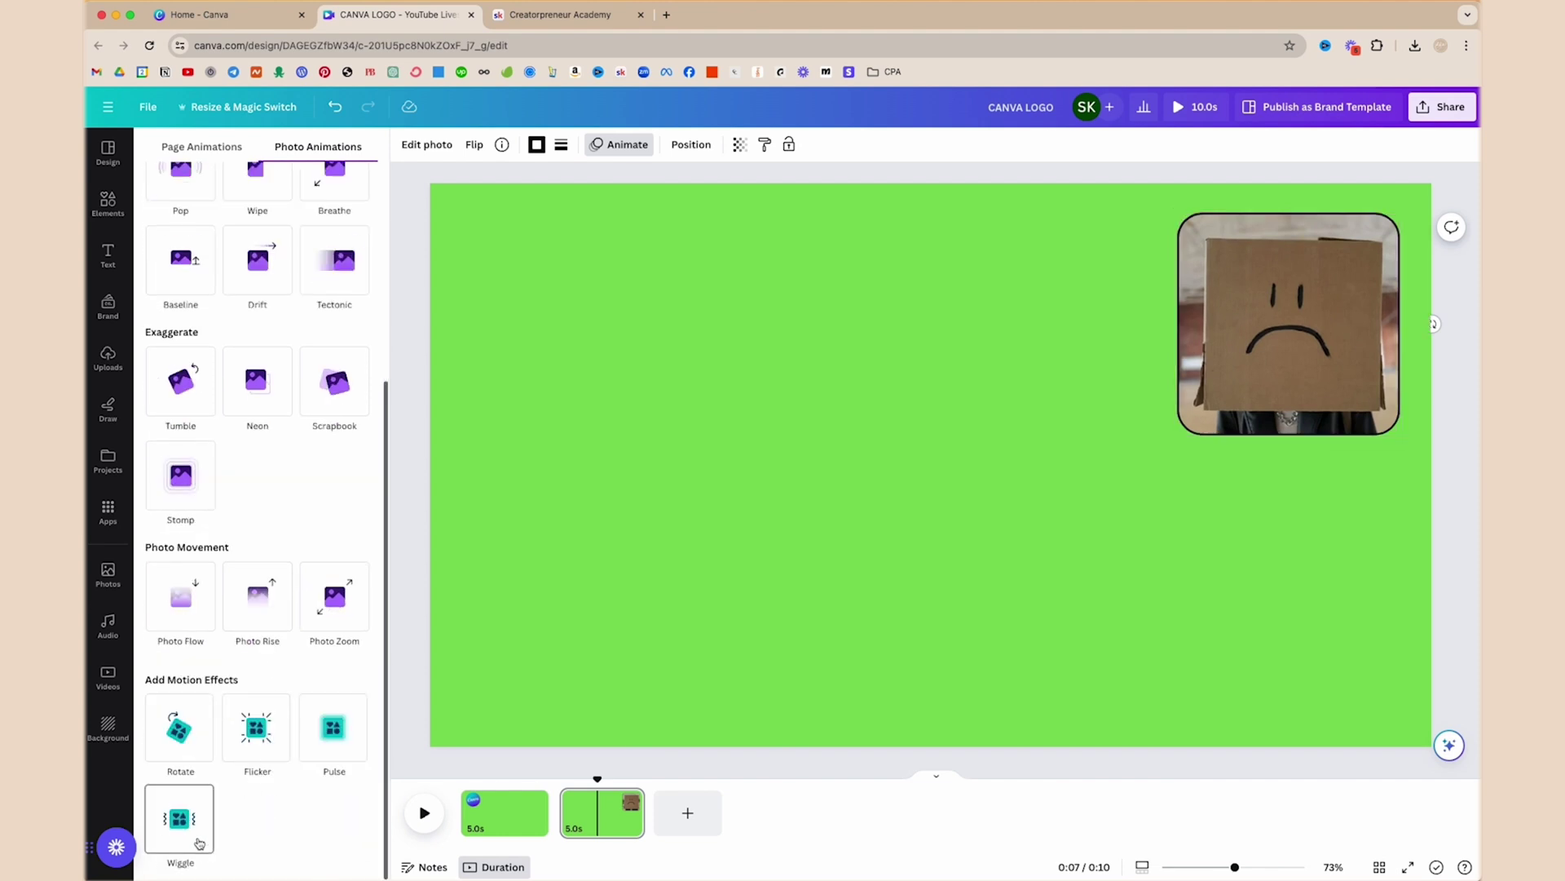
pyautogui.click(196, 835)
pyautogui.moveTo(237, 807); pyautogui.dragTo(223, 814)
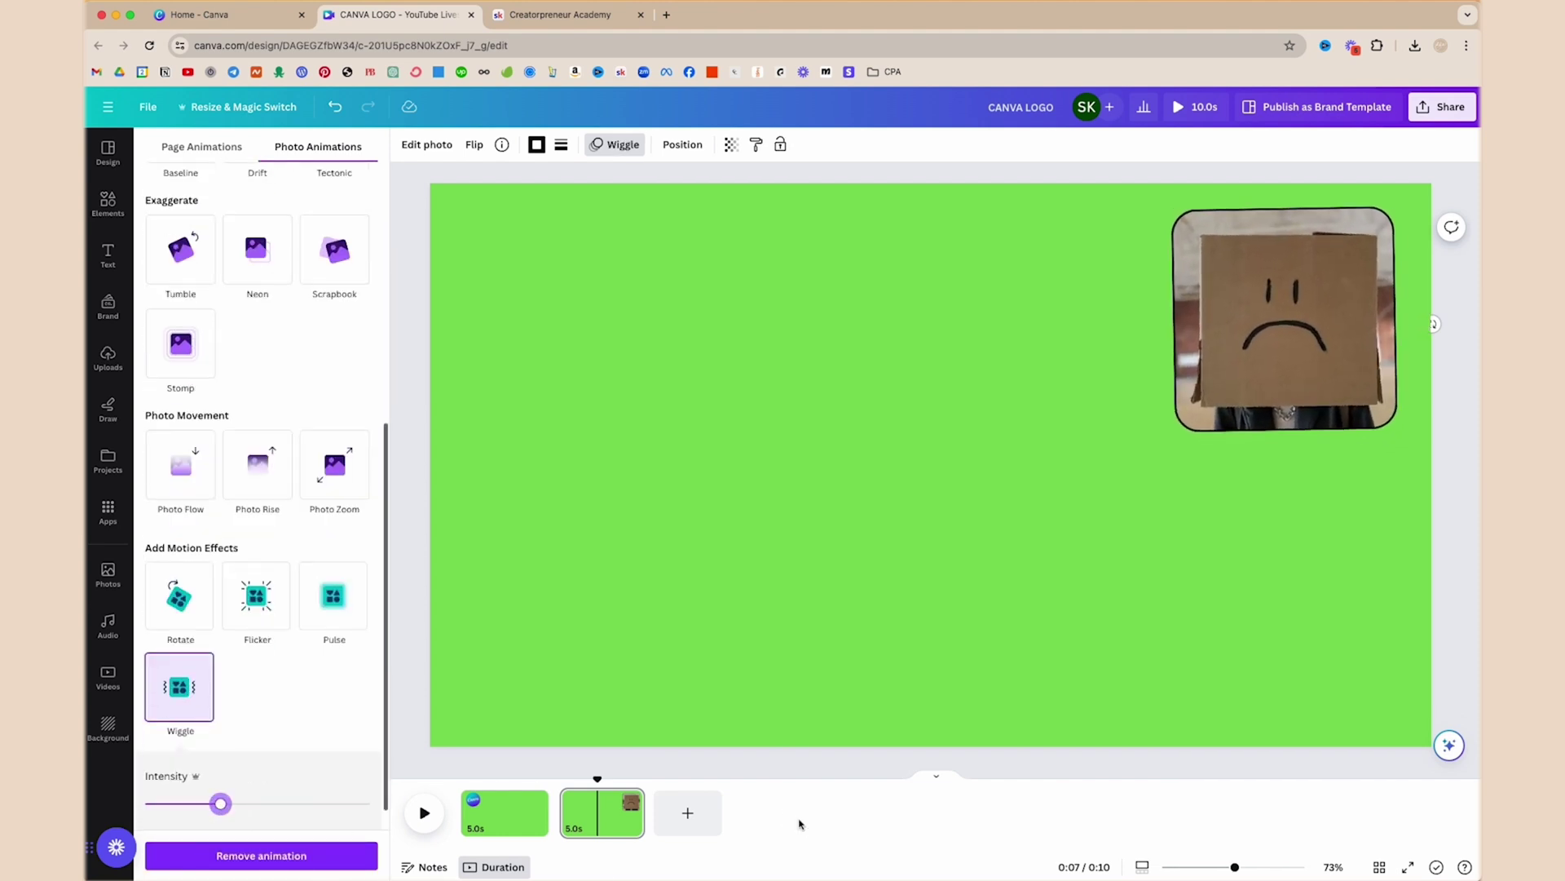
# Preview the logo page animation twice, then add a blank 5-second third page.
pyautogui.click(498, 821)
pyautogui.click(424, 813)
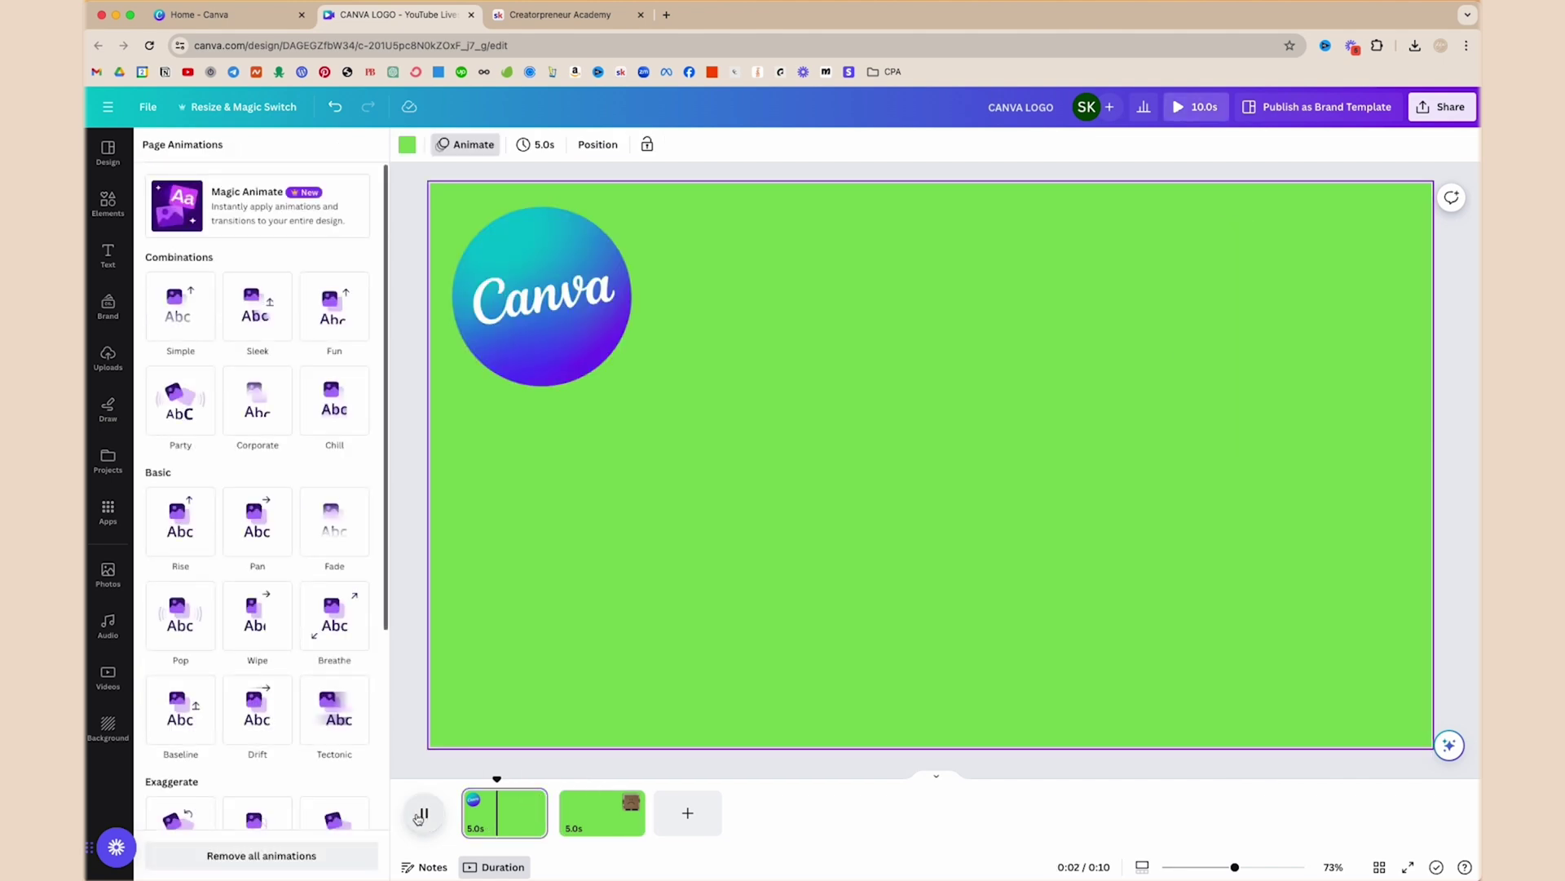
pyautogui.moveTo(486, 780); pyautogui.dragTo(555, 782)
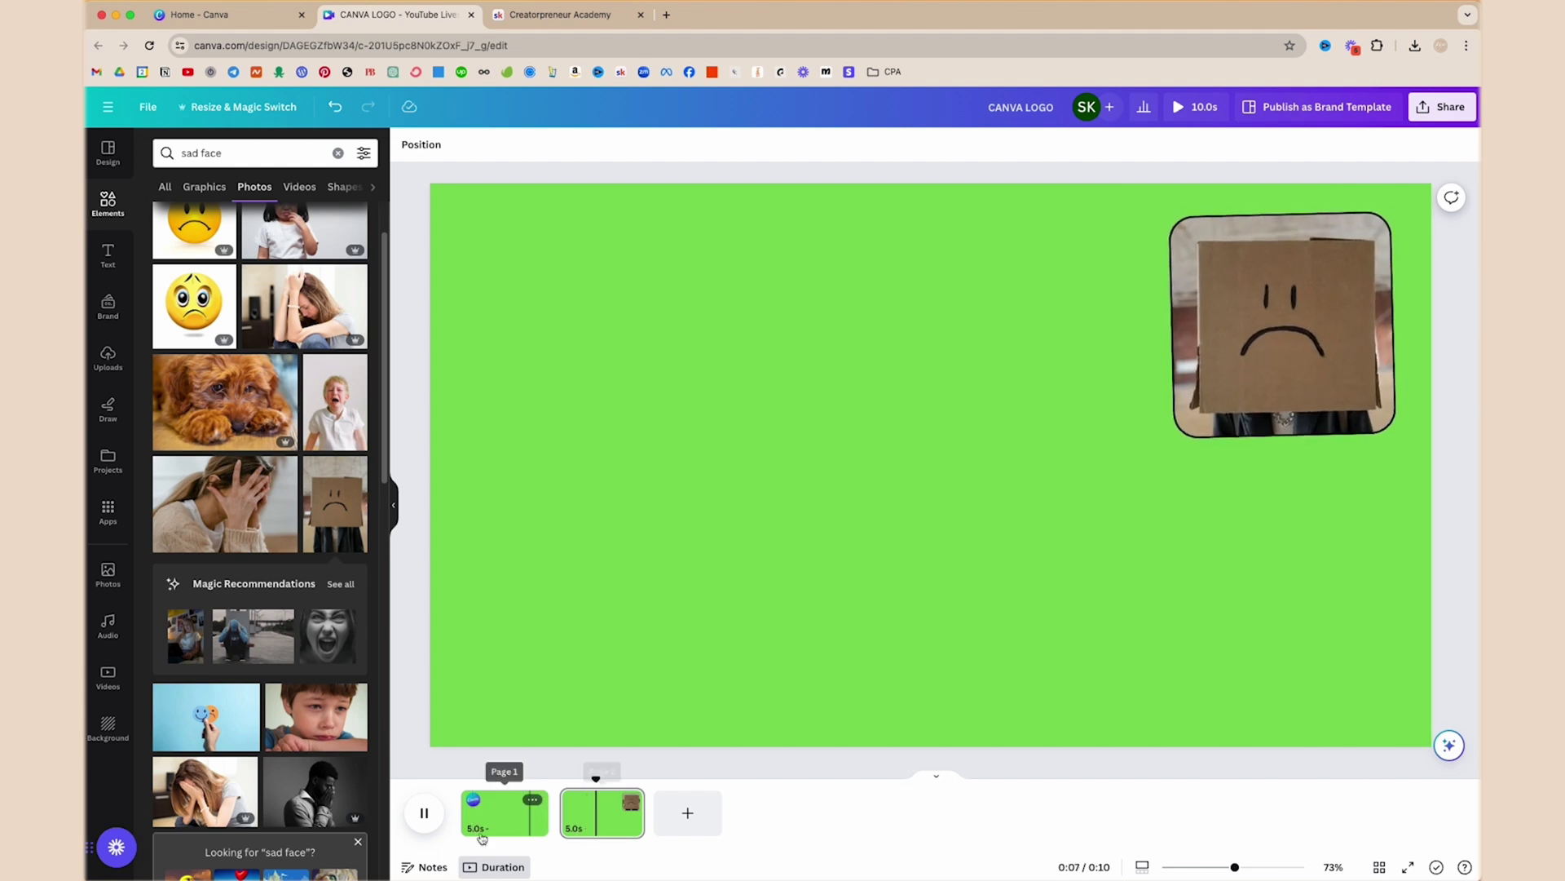
pyautogui.click(689, 816)
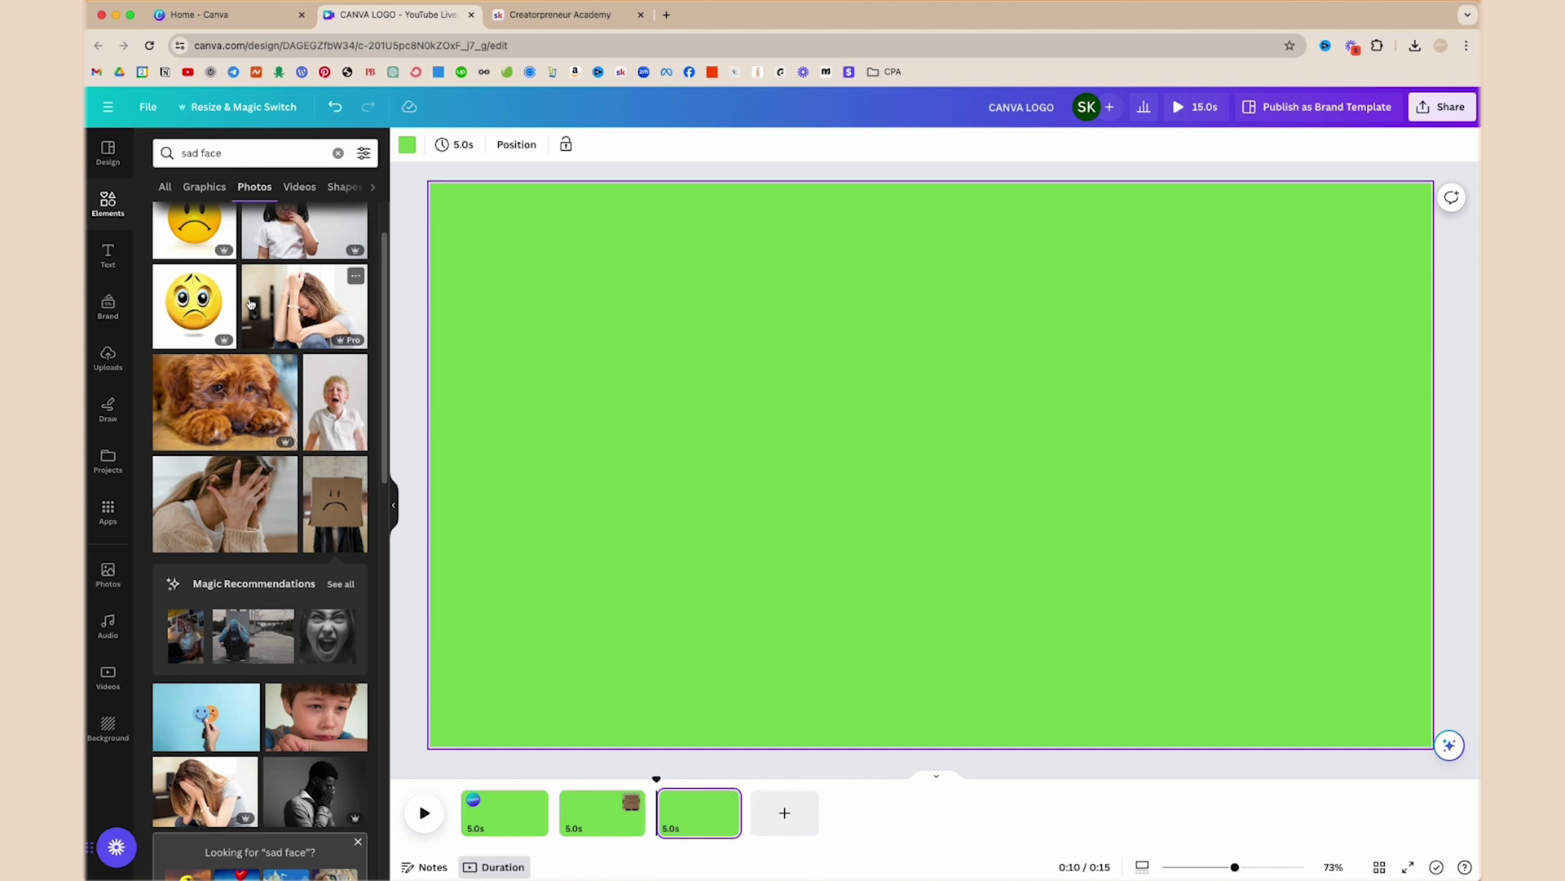
# Add a paragraph text box near the page top and type 'HOW TO CREATE GRAPHICS ON CANVA'.
pyautogui.click(106, 255)
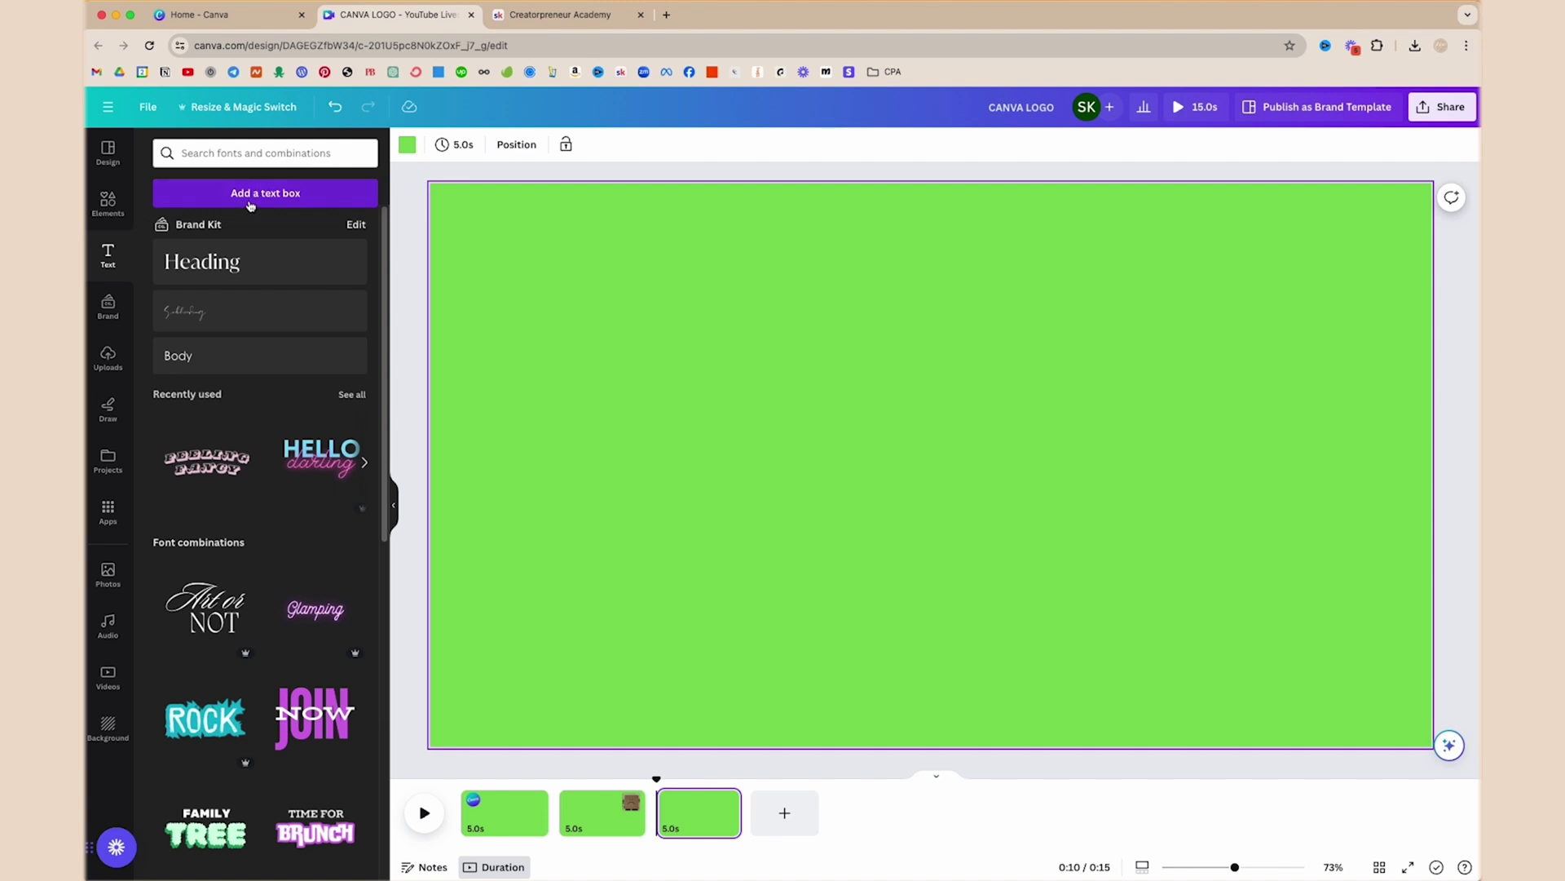
pyautogui.click(250, 196)
pyautogui.moveTo(938, 508); pyautogui.dragTo(932, 278)
pyautogui.moveTo(715, 318); pyautogui.dragTo(1153, 680)
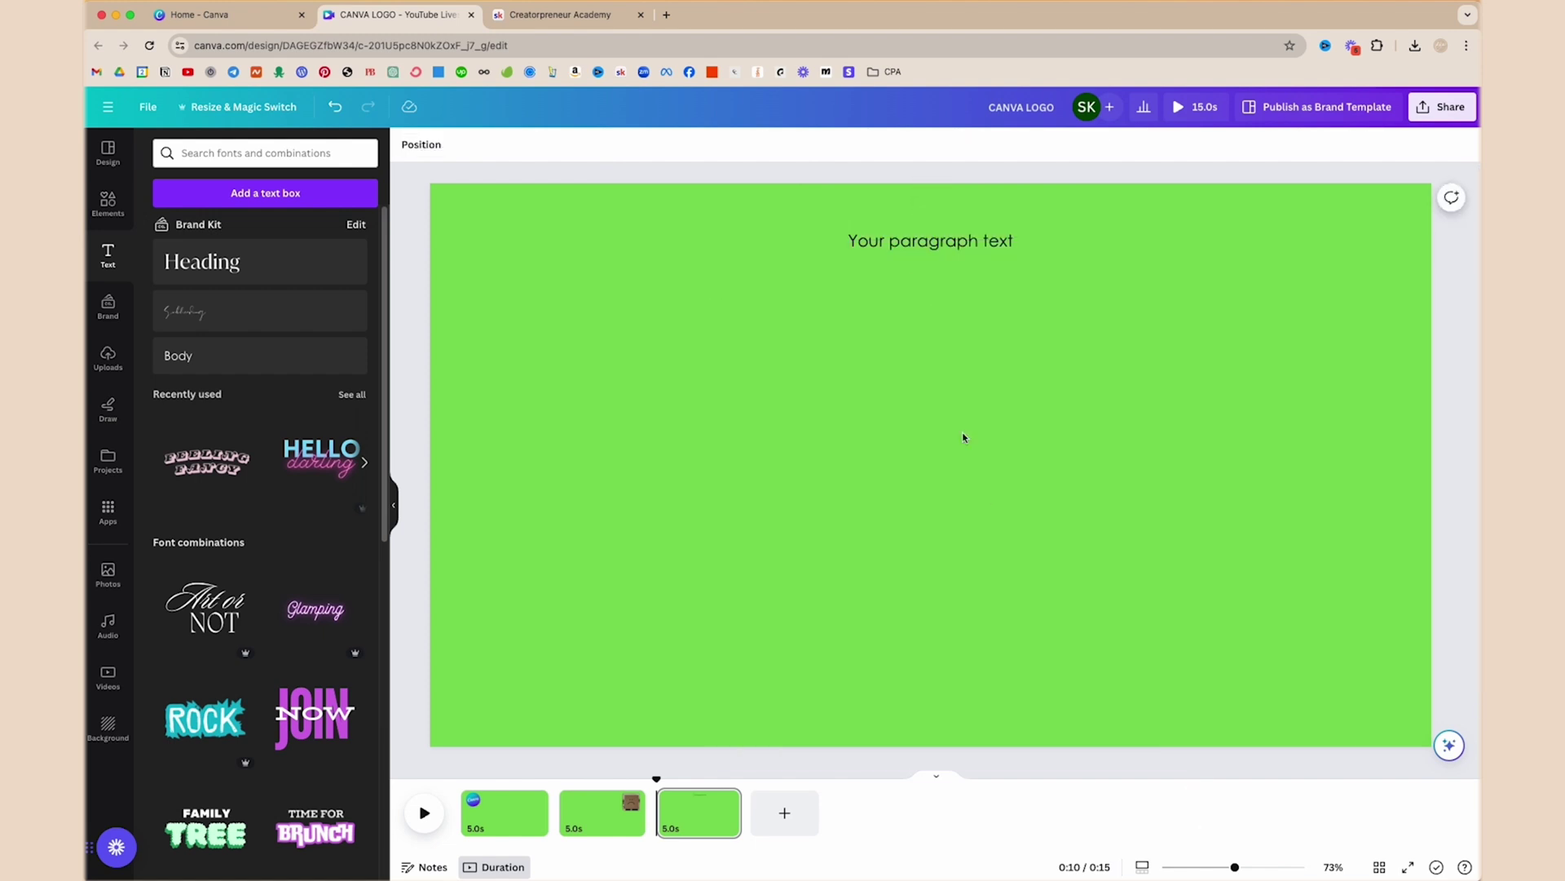
pyautogui.doubleClick(912, 238)
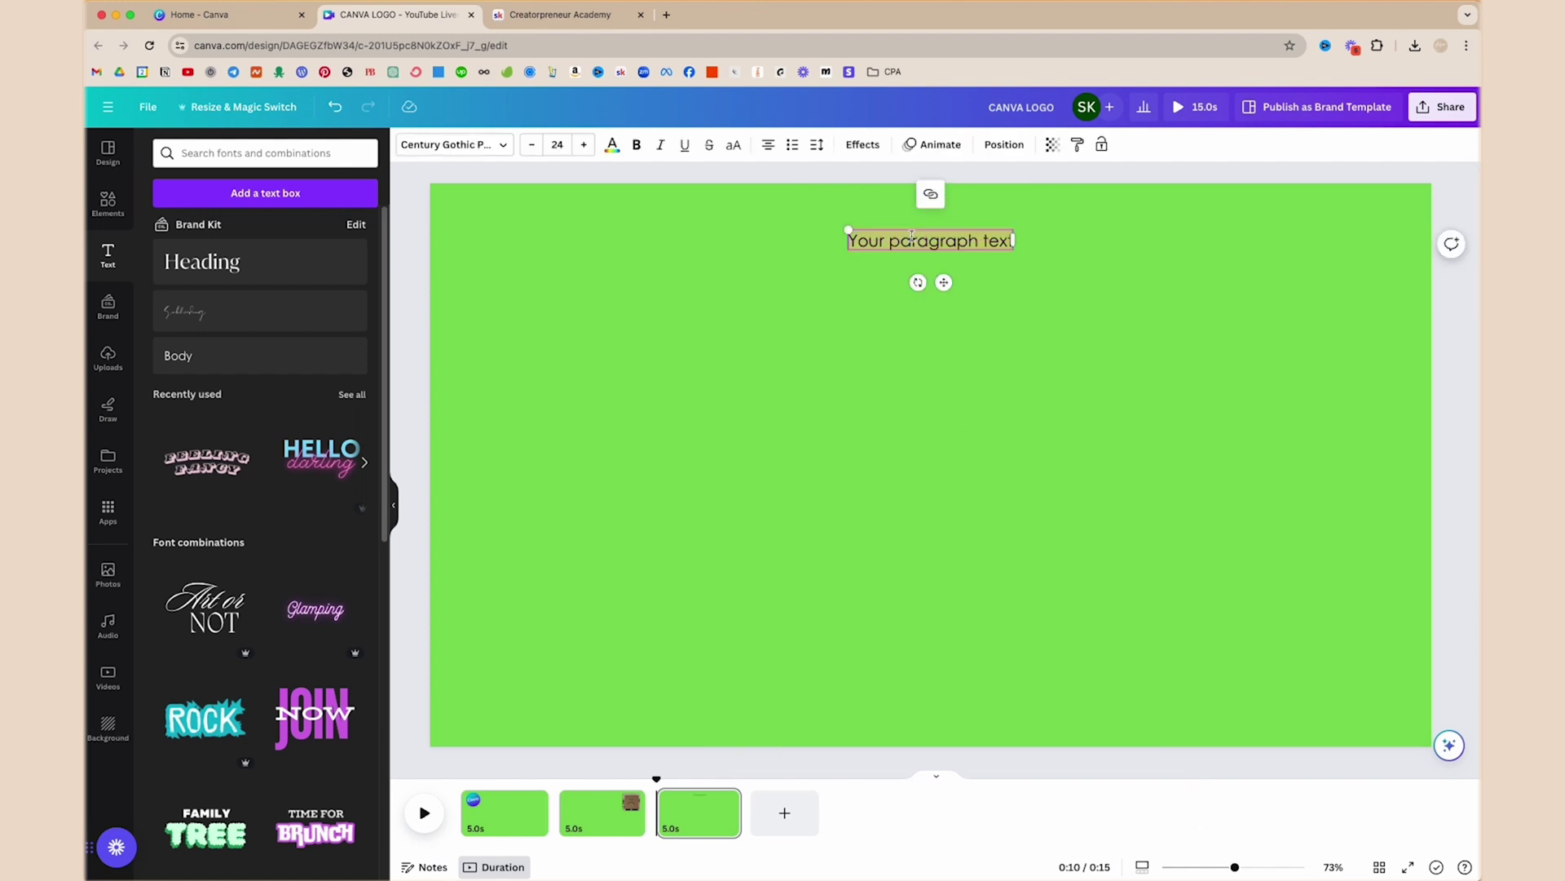
pyautogui.write('HOW TO')
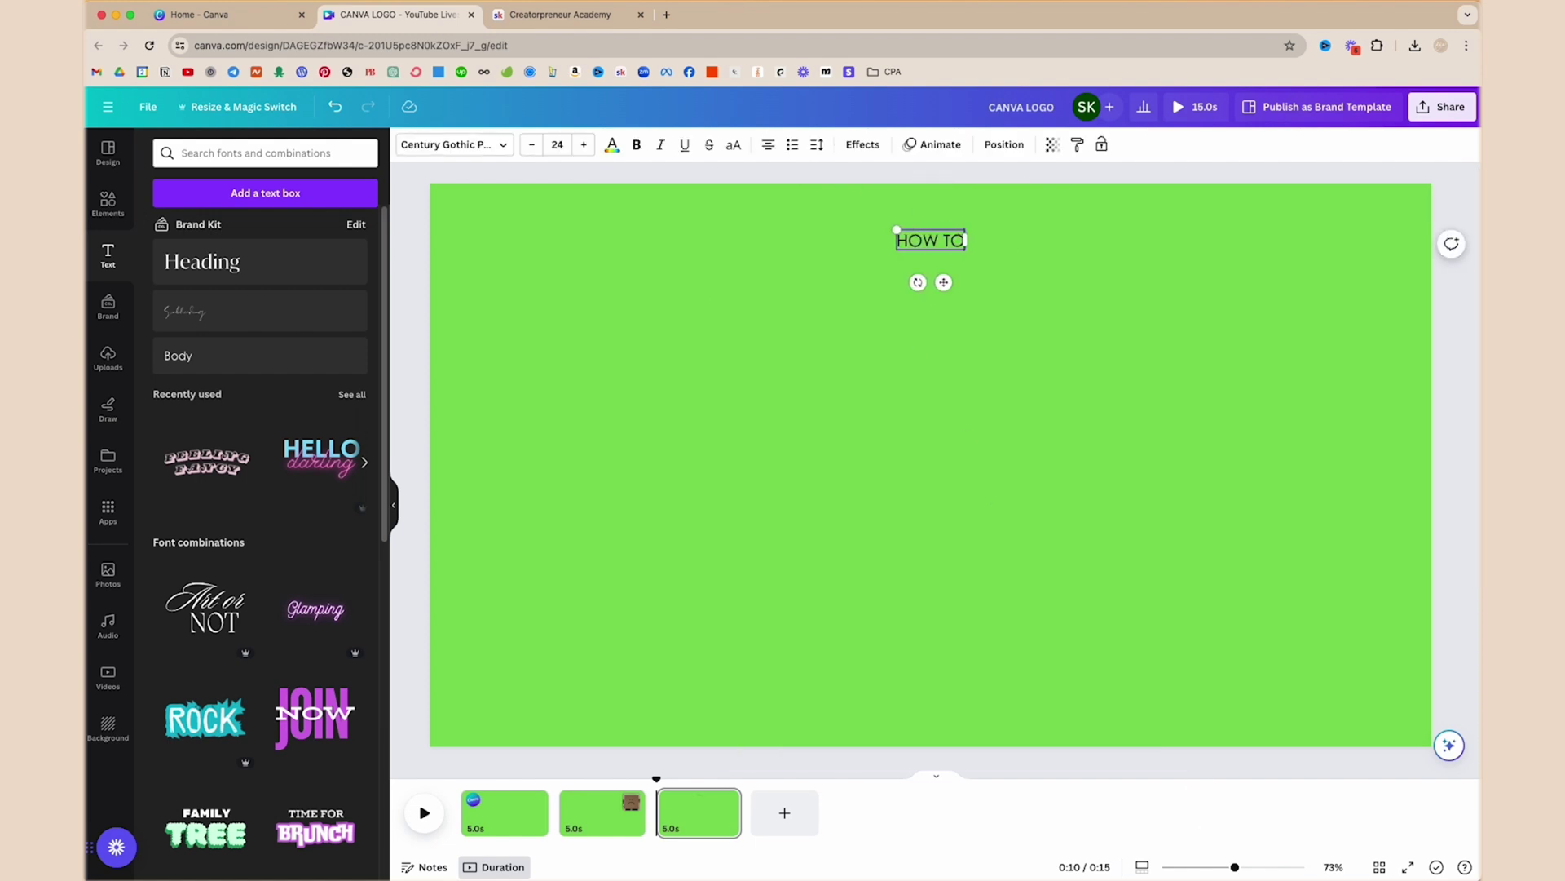
pyautogui.write(' CREATE')
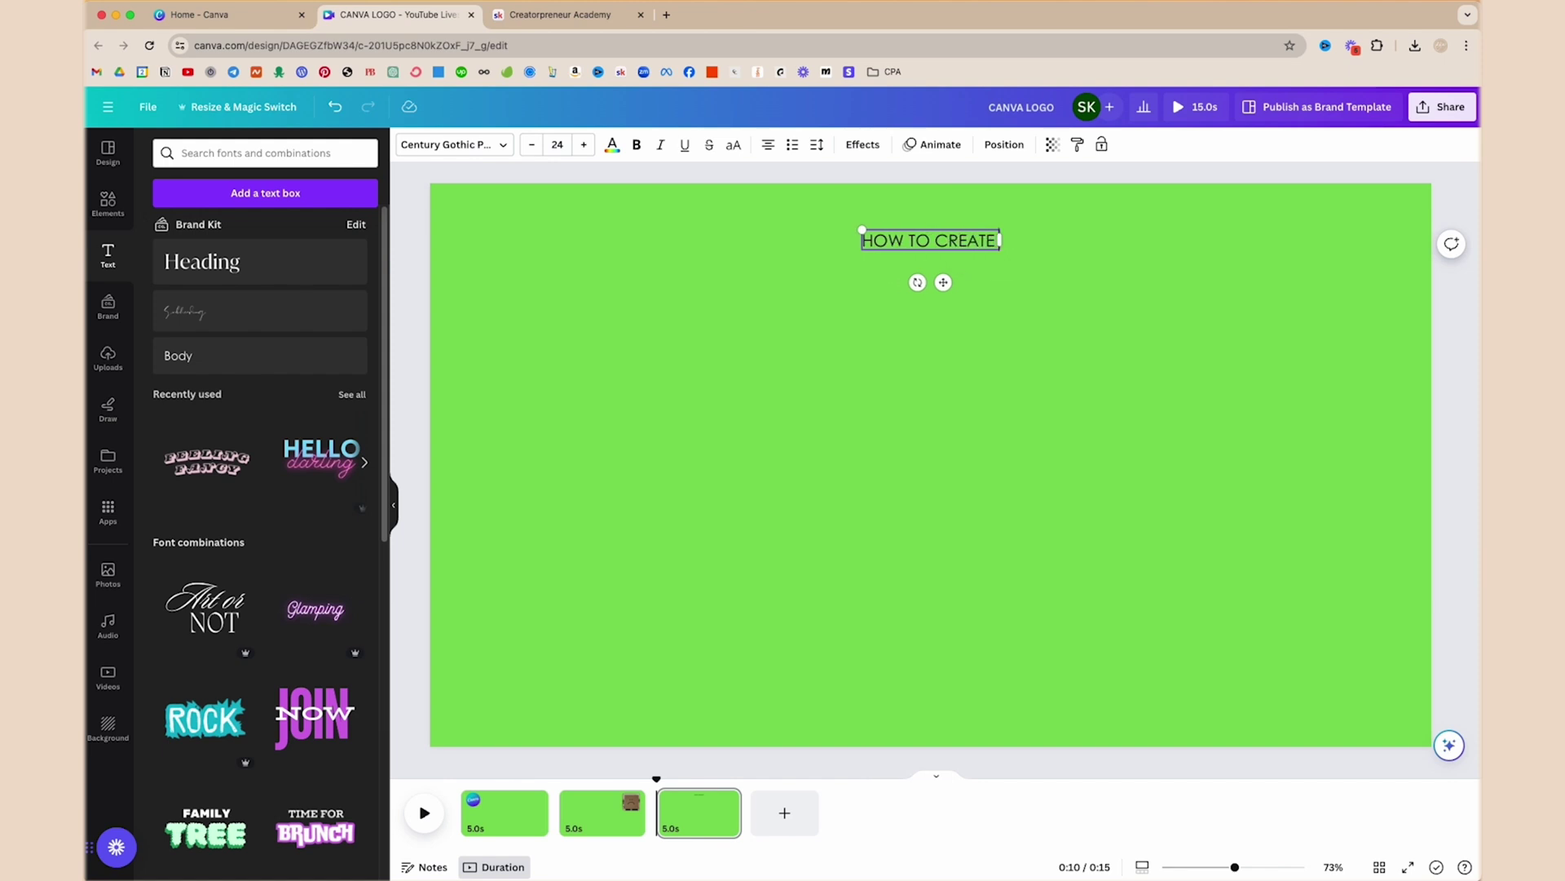
pyautogui.write(' GRAPHICS ON CANVA')
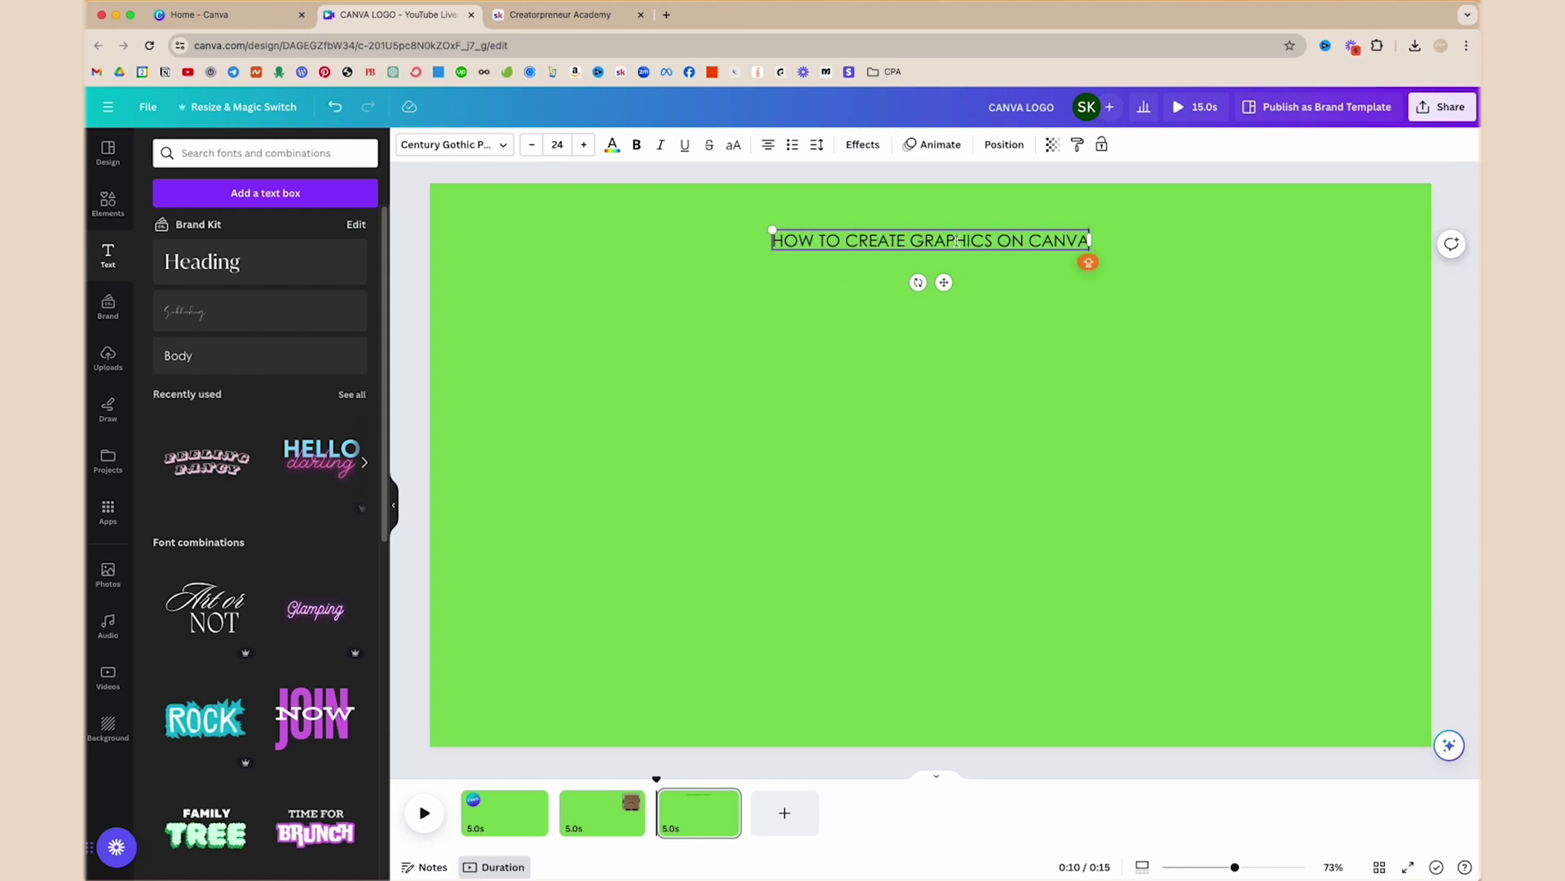
# Set the whole heading to font size 32, bold, in white.
pyautogui.press('super+a')
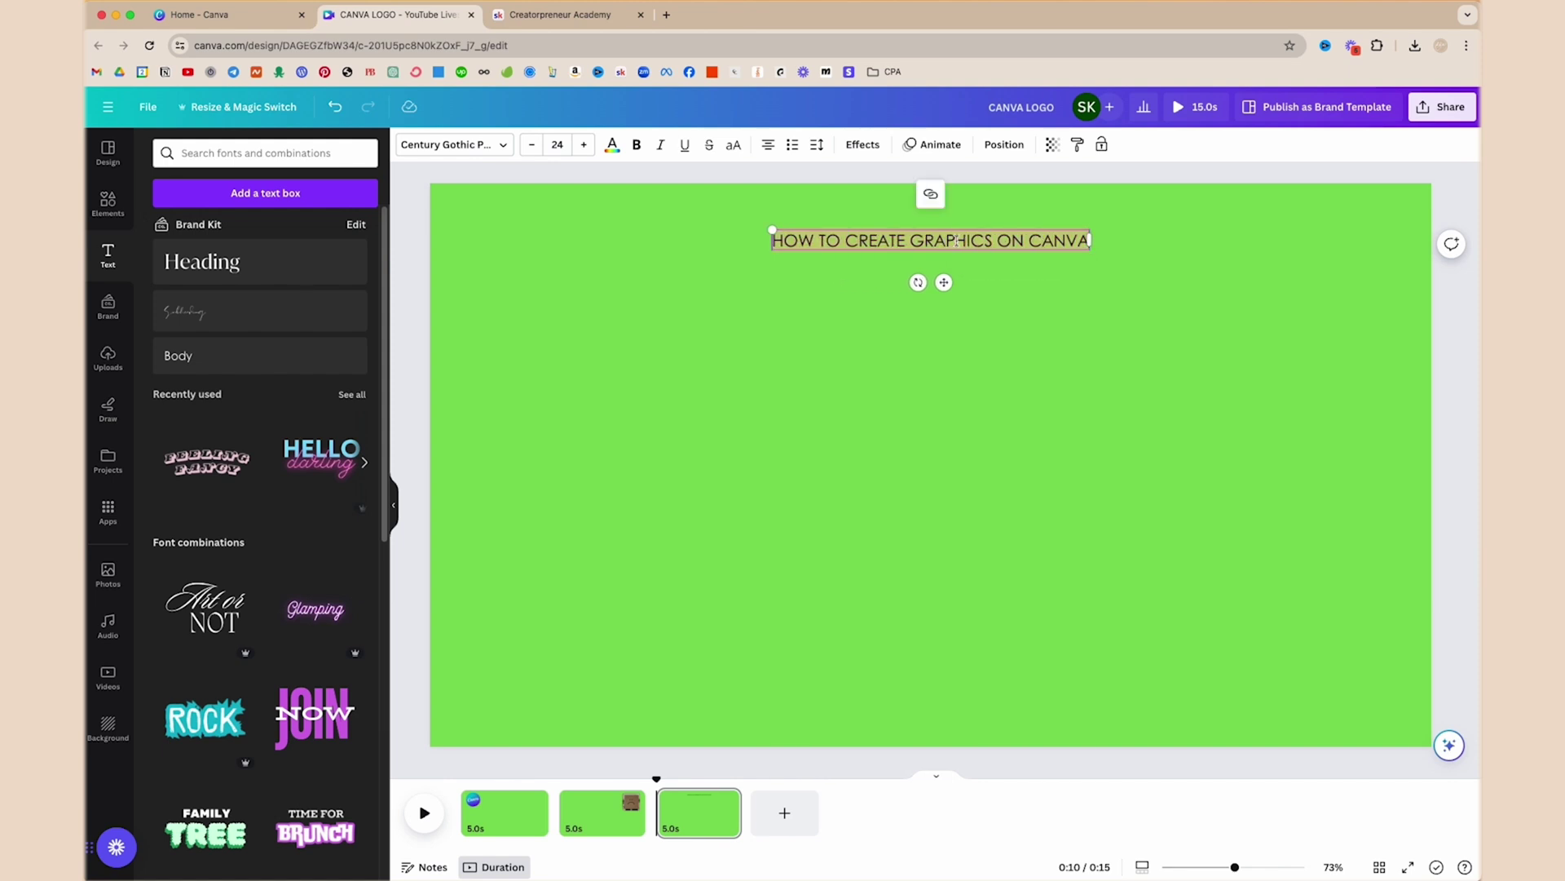
pyautogui.click(507, 143)
pyautogui.click(514, 145)
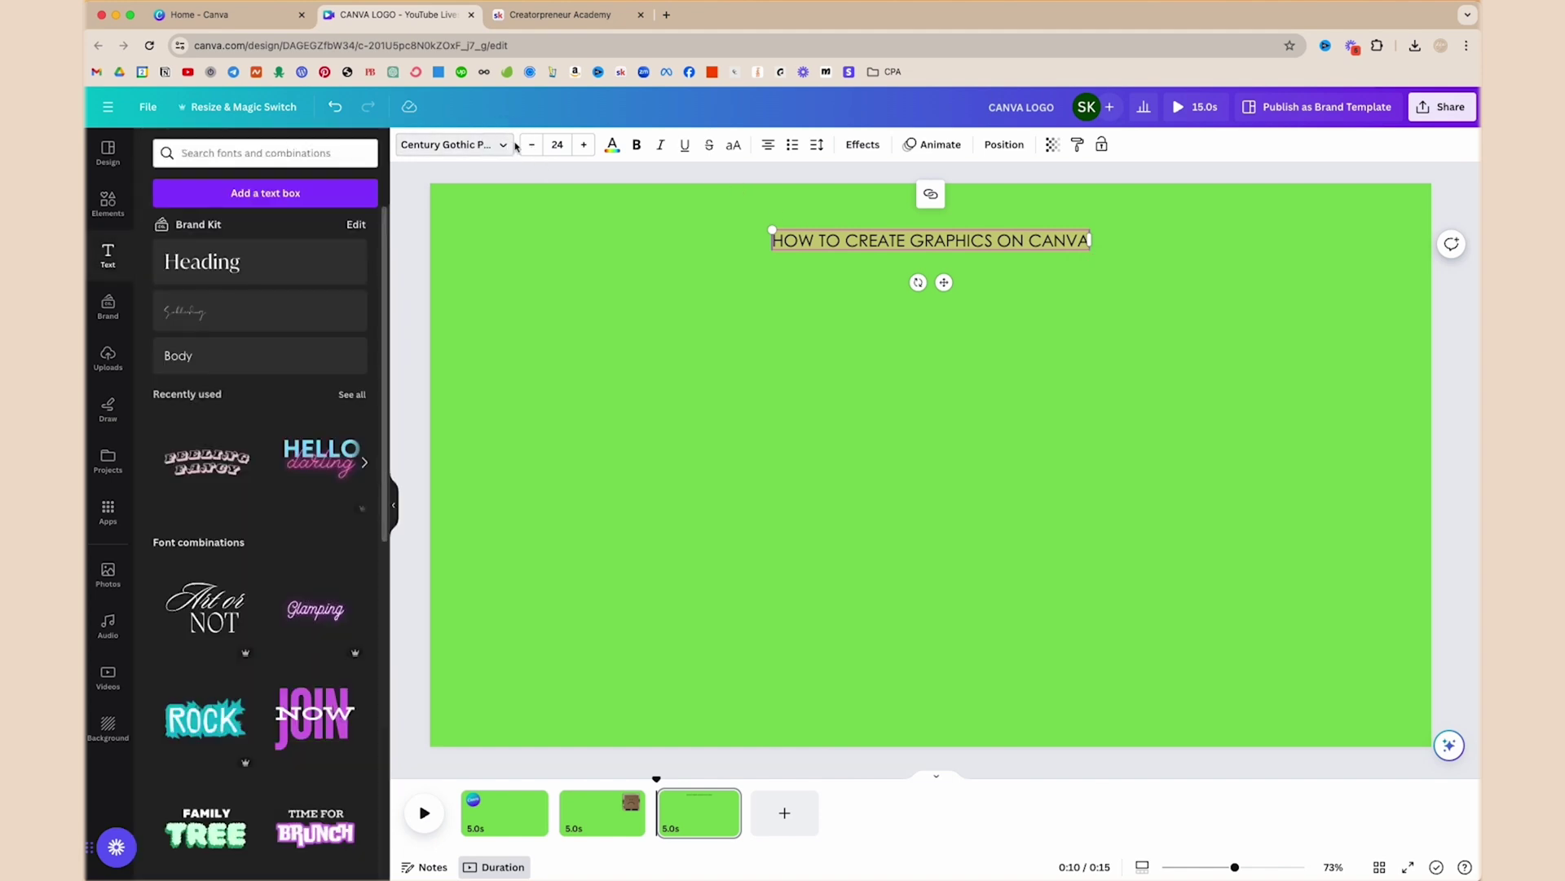
pyautogui.click(583, 145)
pyautogui.click(584, 144)
pyautogui.click(584, 144)
pyautogui.click(583, 144)
pyautogui.click(584, 144)
pyautogui.click(584, 144)
pyautogui.click(583, 145)
pyautogui.click(585, 145)
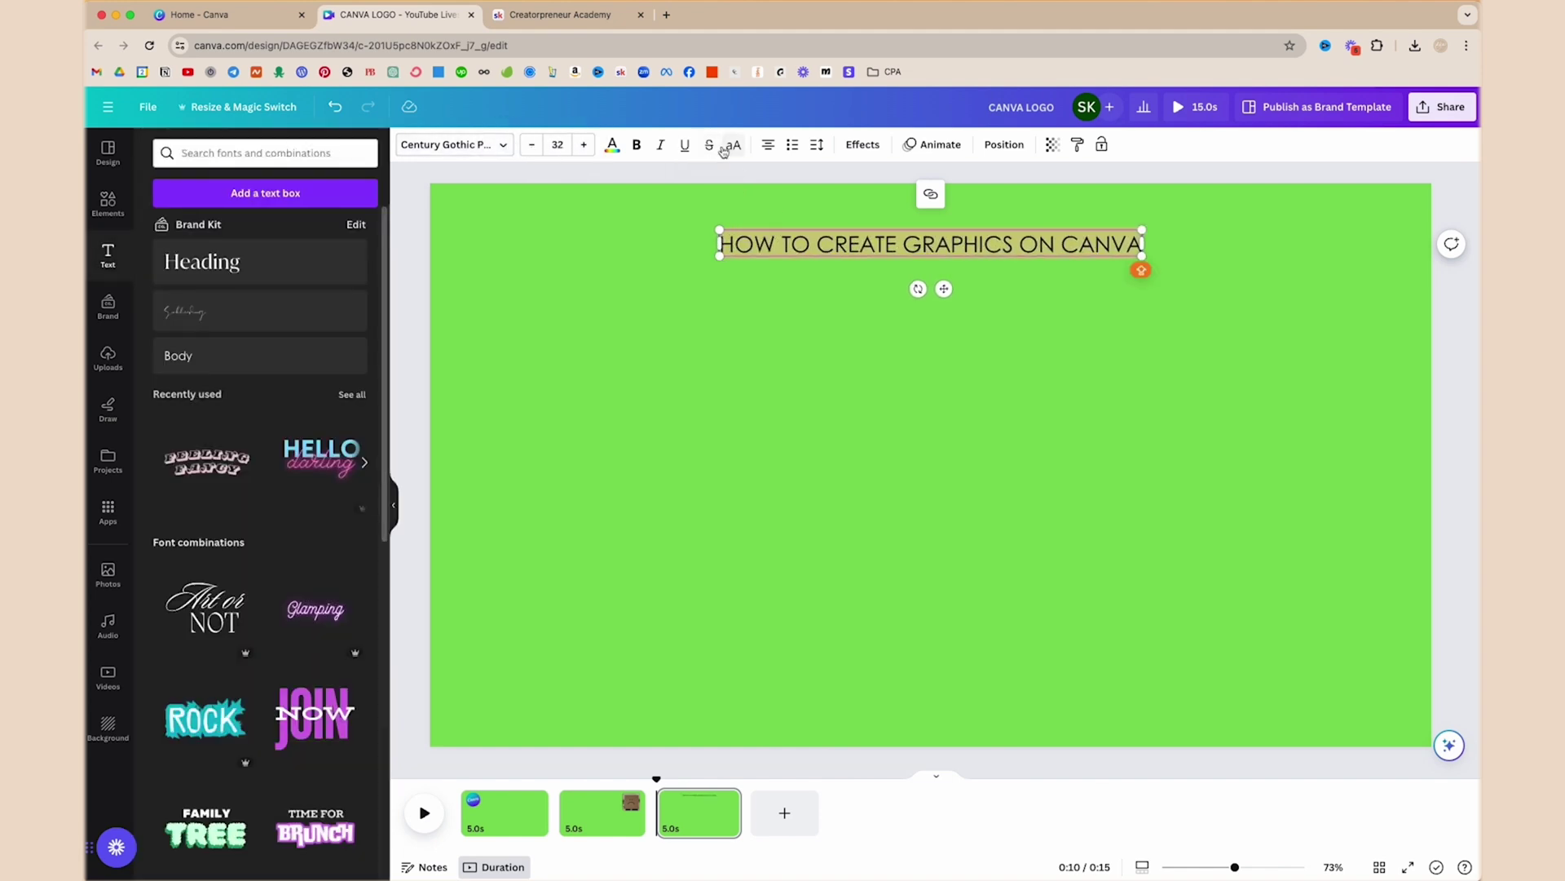
pyautogui.click(637, 147)
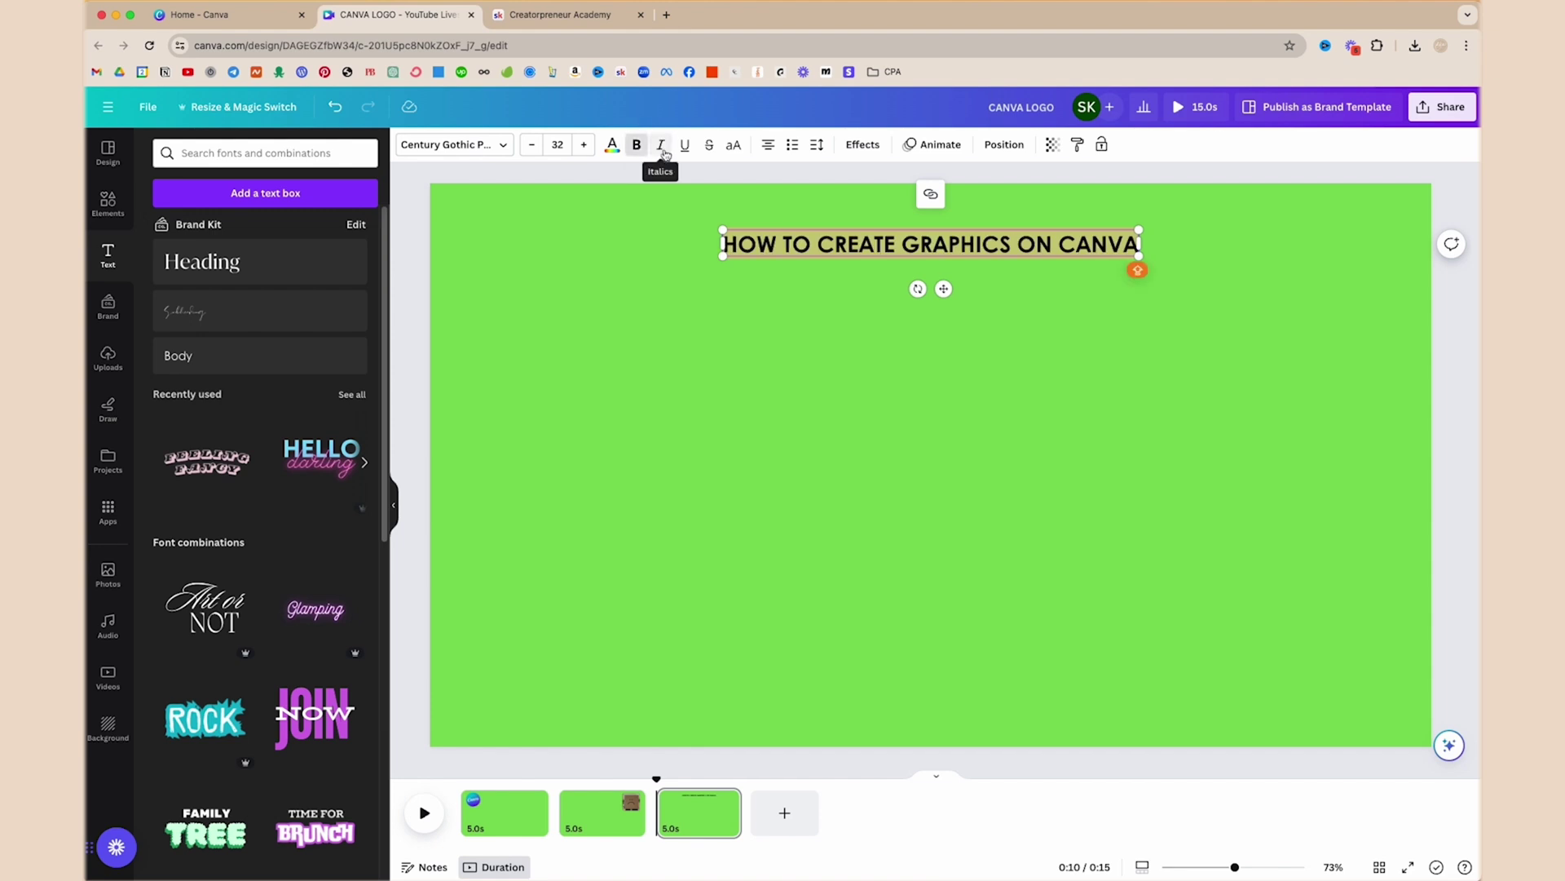
pyautogui.click(611, 146)
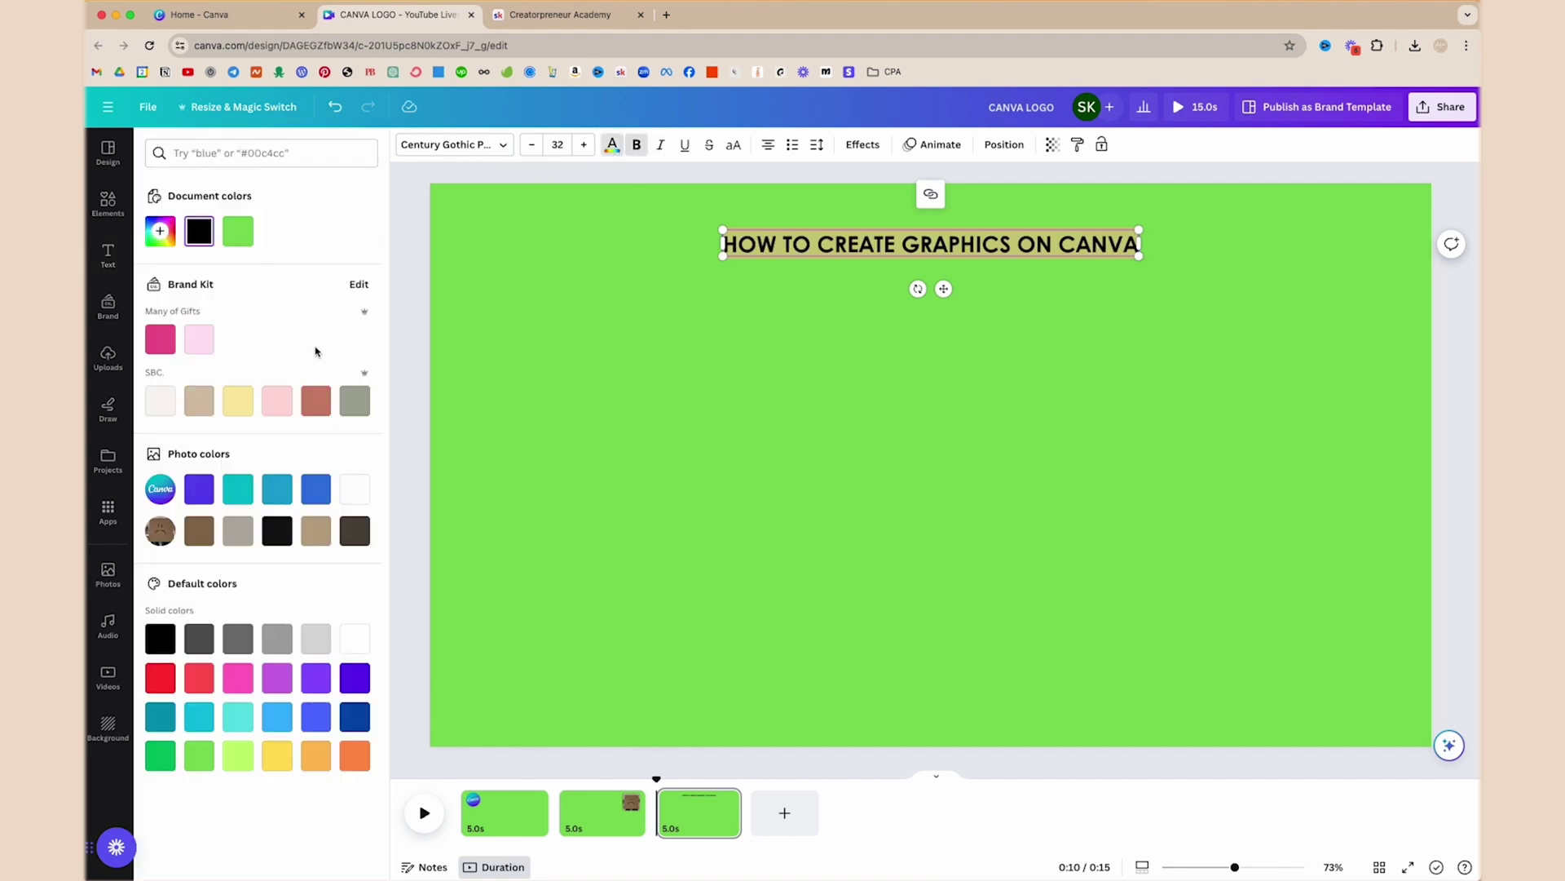
pyautogui.click(356, 631)
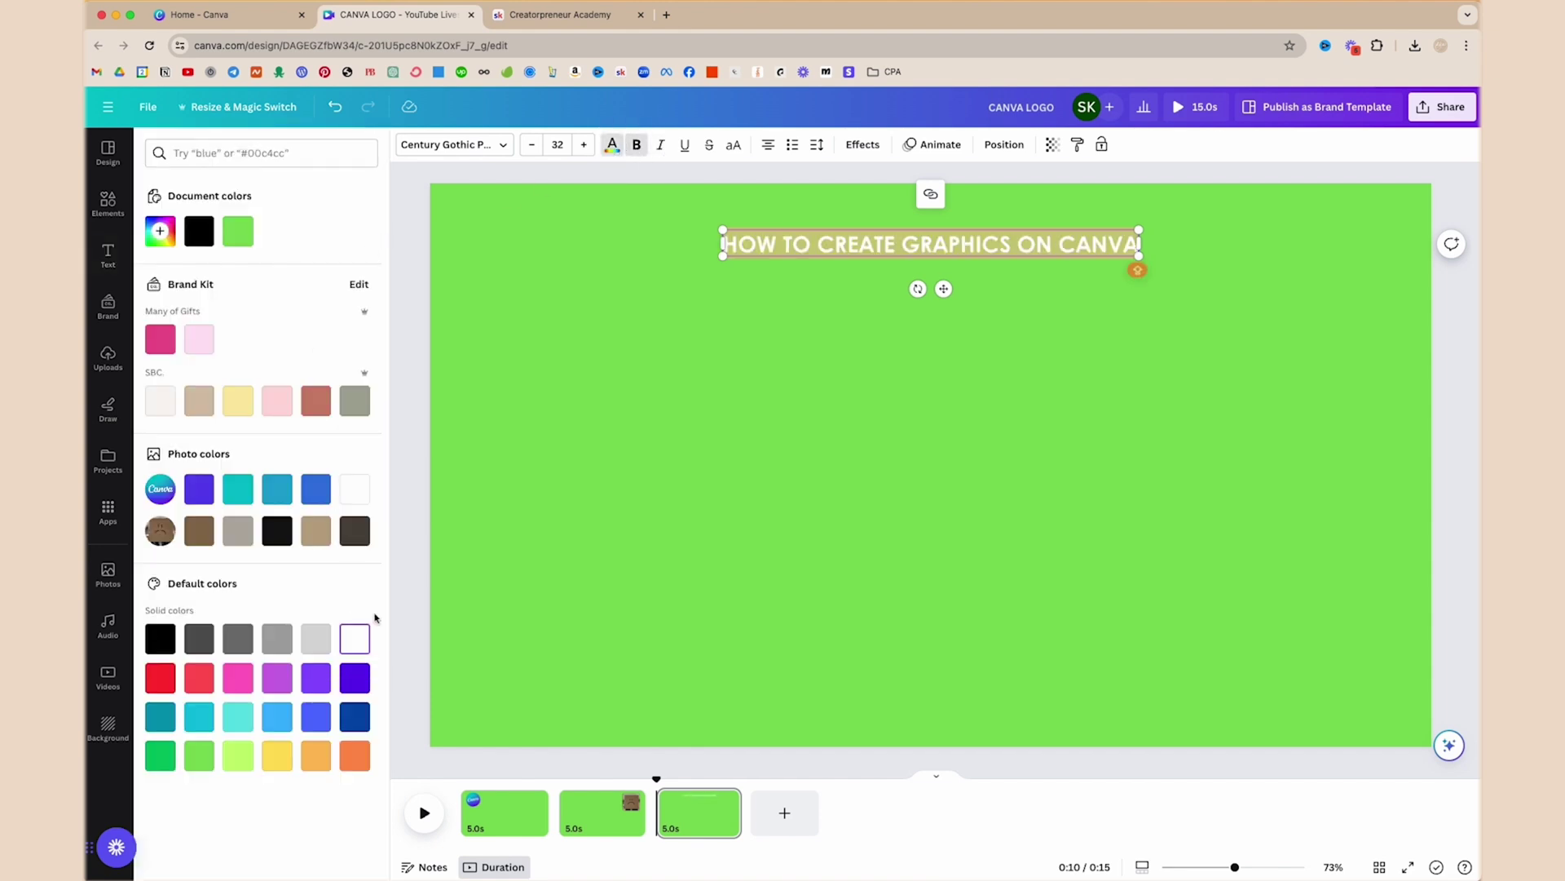
# Apply the Hollow effect to the heading with thicker outlines and a larger font.
pyautogui.click(862, 145)
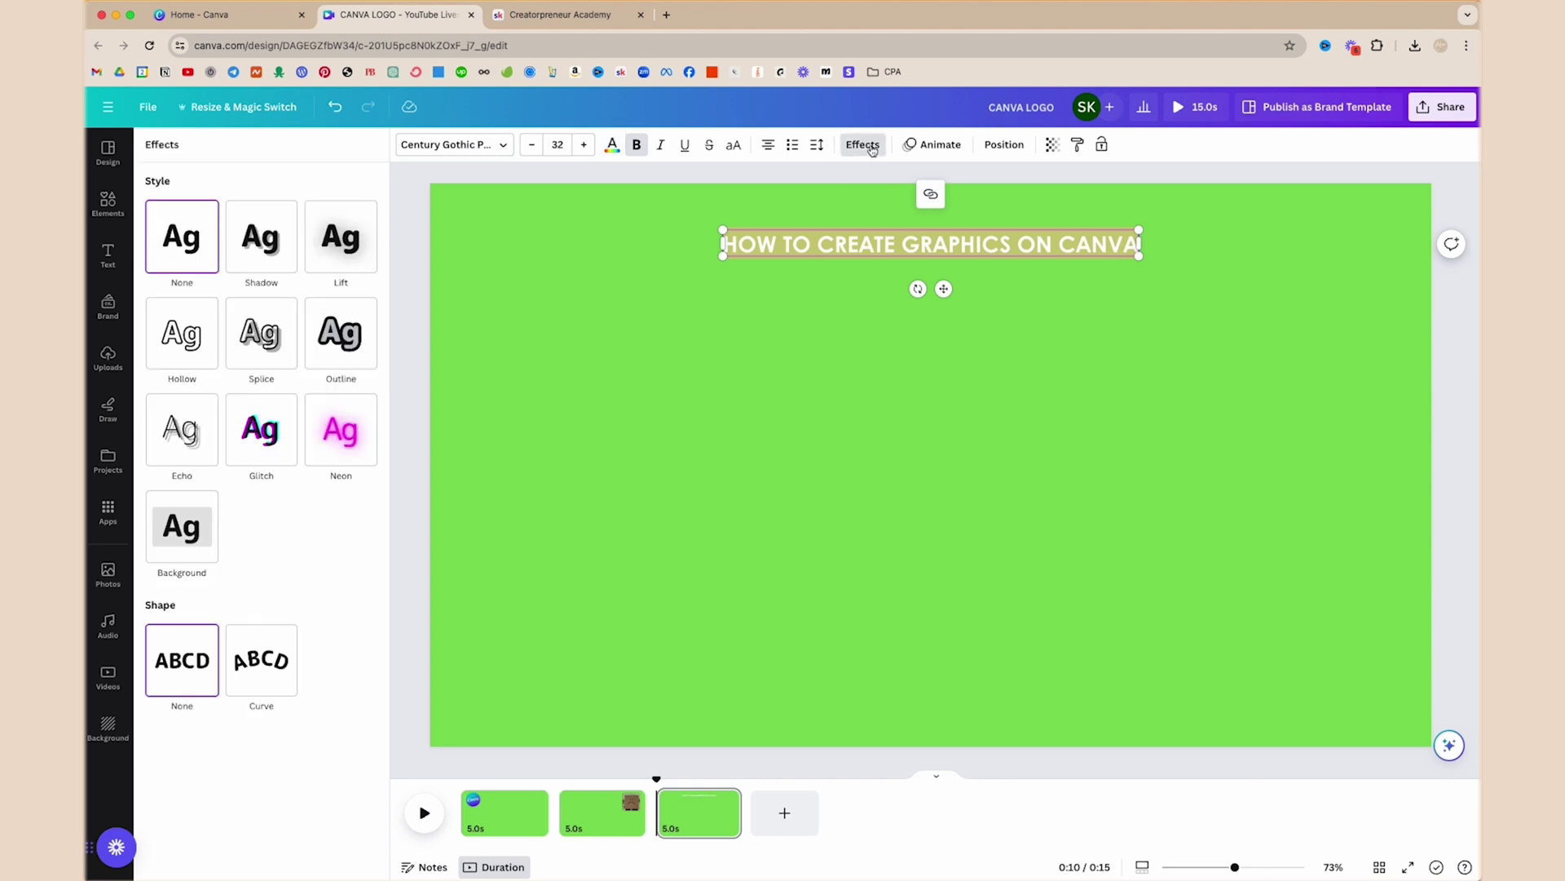
pyautogui.click(274, 269)
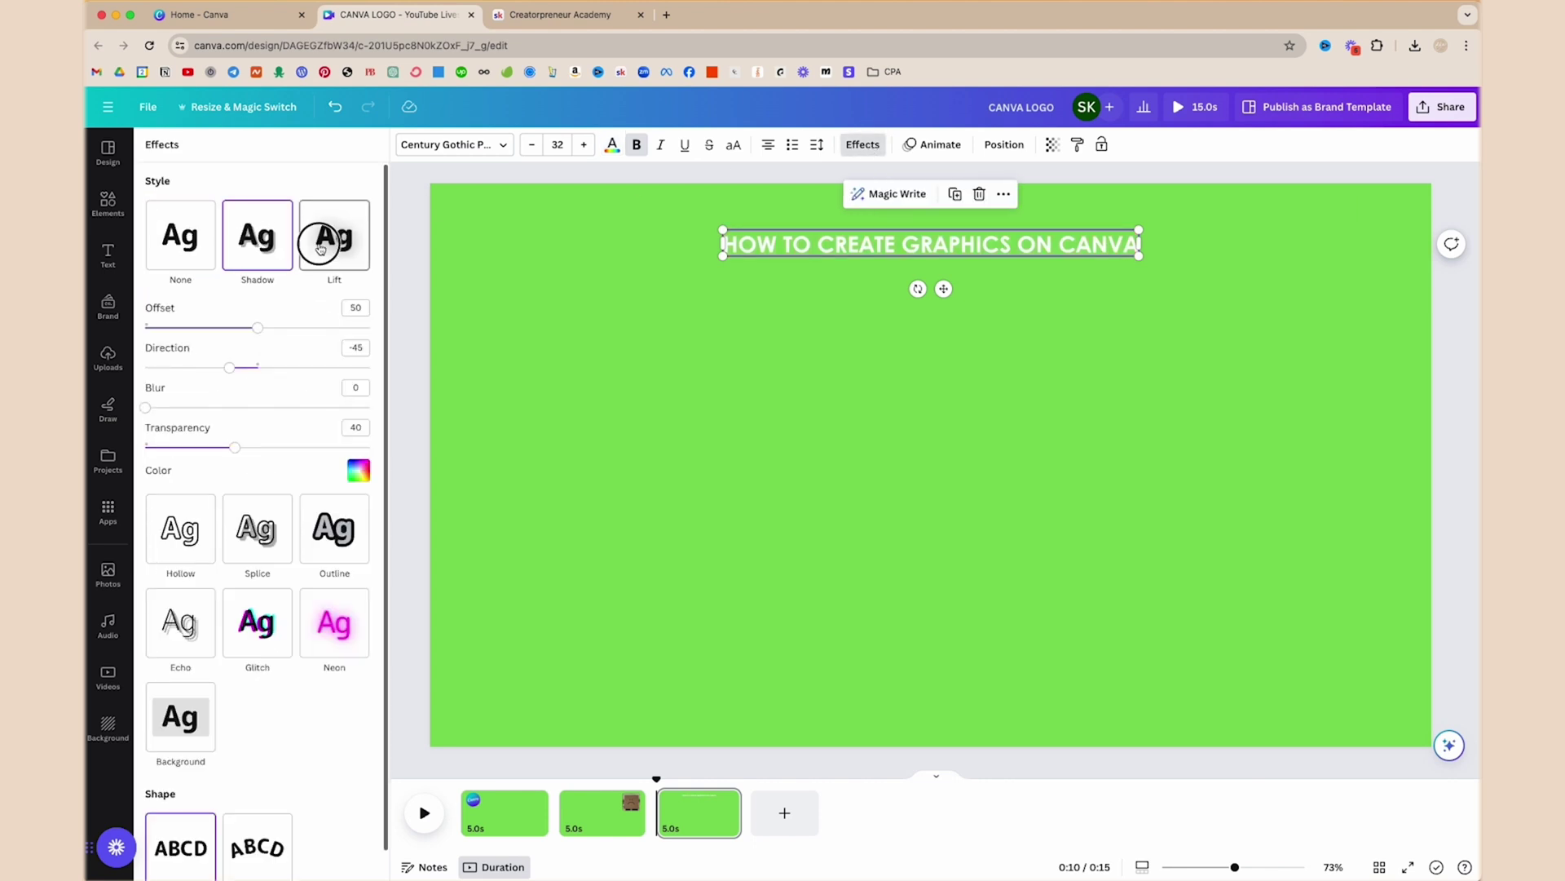
pyautogui.click(319, 248)
pyautogui.click(181, 368)
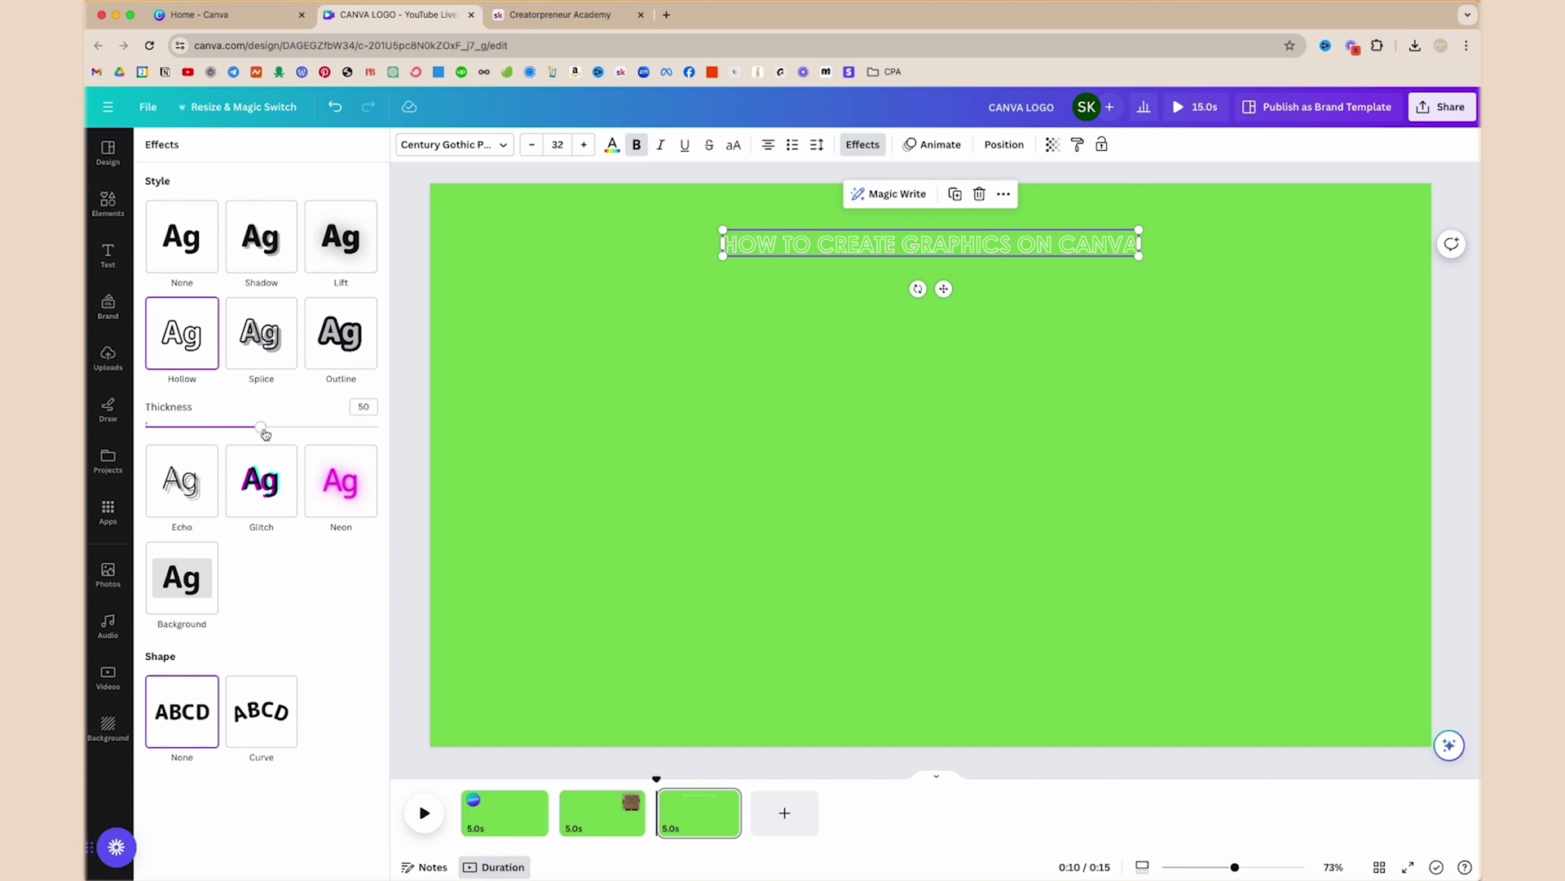
pyautogui.moveTo(265, 433)
pyautogui.mouseDown()
pyautogui.moveTo(325, 427)
pyautogui.moveTo(254, 426)
pyautogui.mouseUp()
pyautogui.click(583, 145)
pyautogui.click(583, 145)
pyautogui.click(583, 145)
pyautogui.click(583, 145)
pyautogui.click(583, 145)
pyautogui.click(583, 145)
pyautogui.click(583, 145)
pyautogui.click(582, 145)
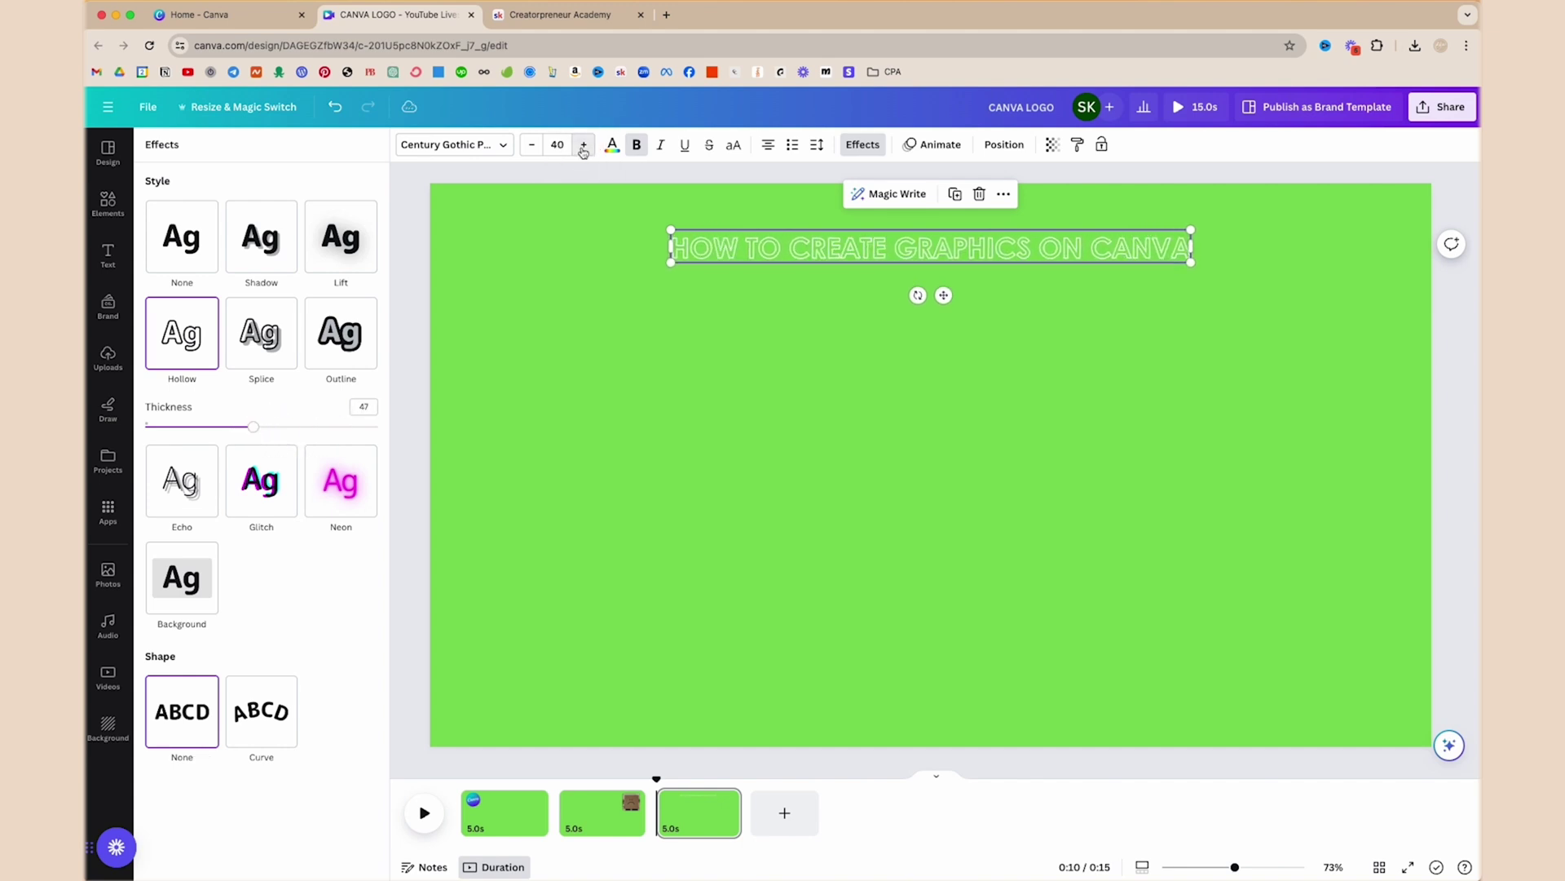
pyautogui.moveTo(267, 431); pyautogui.dragTo(310, 466)
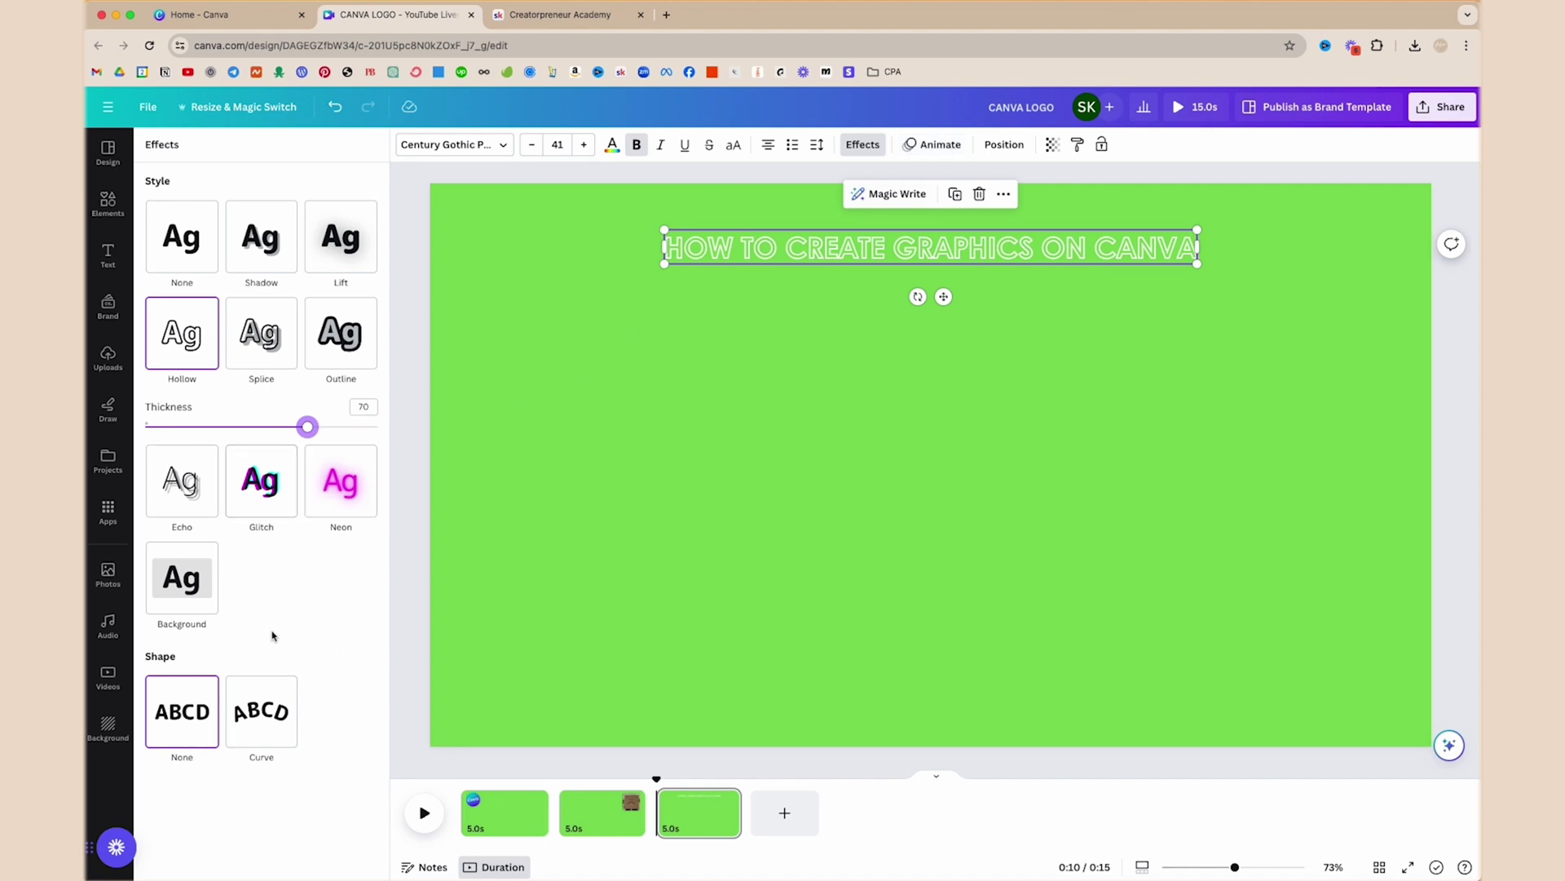
# Curve the heading into a shallow arc, enlarge it to size 50, and move it to the top.
pyautogui.click(269, 715)
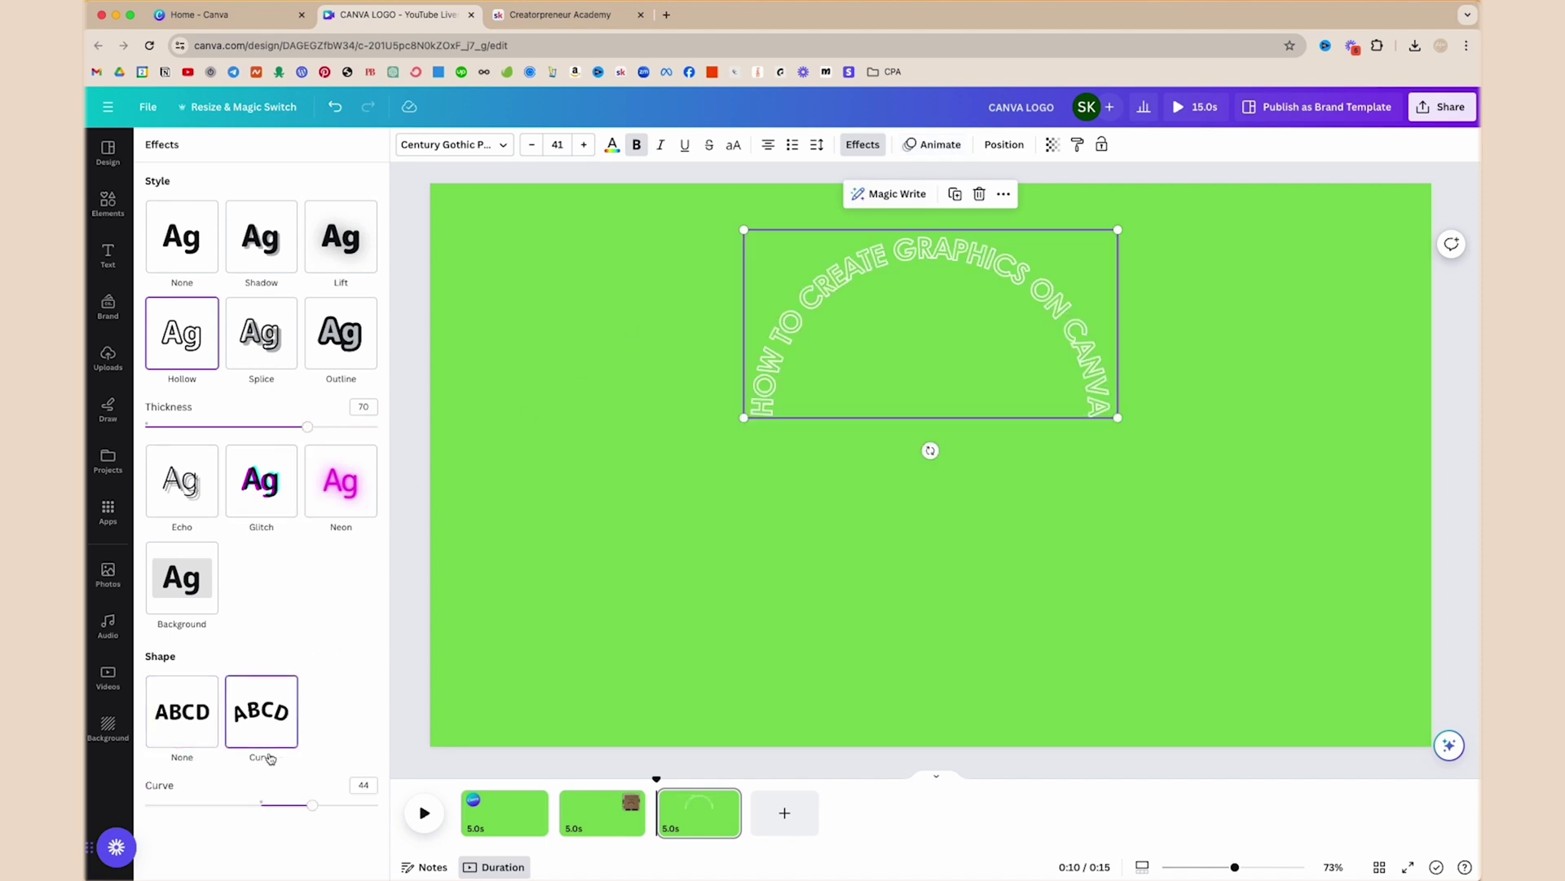
pyautogui.moveTo(310, 808); pyautogui.dragTo(274, 826)
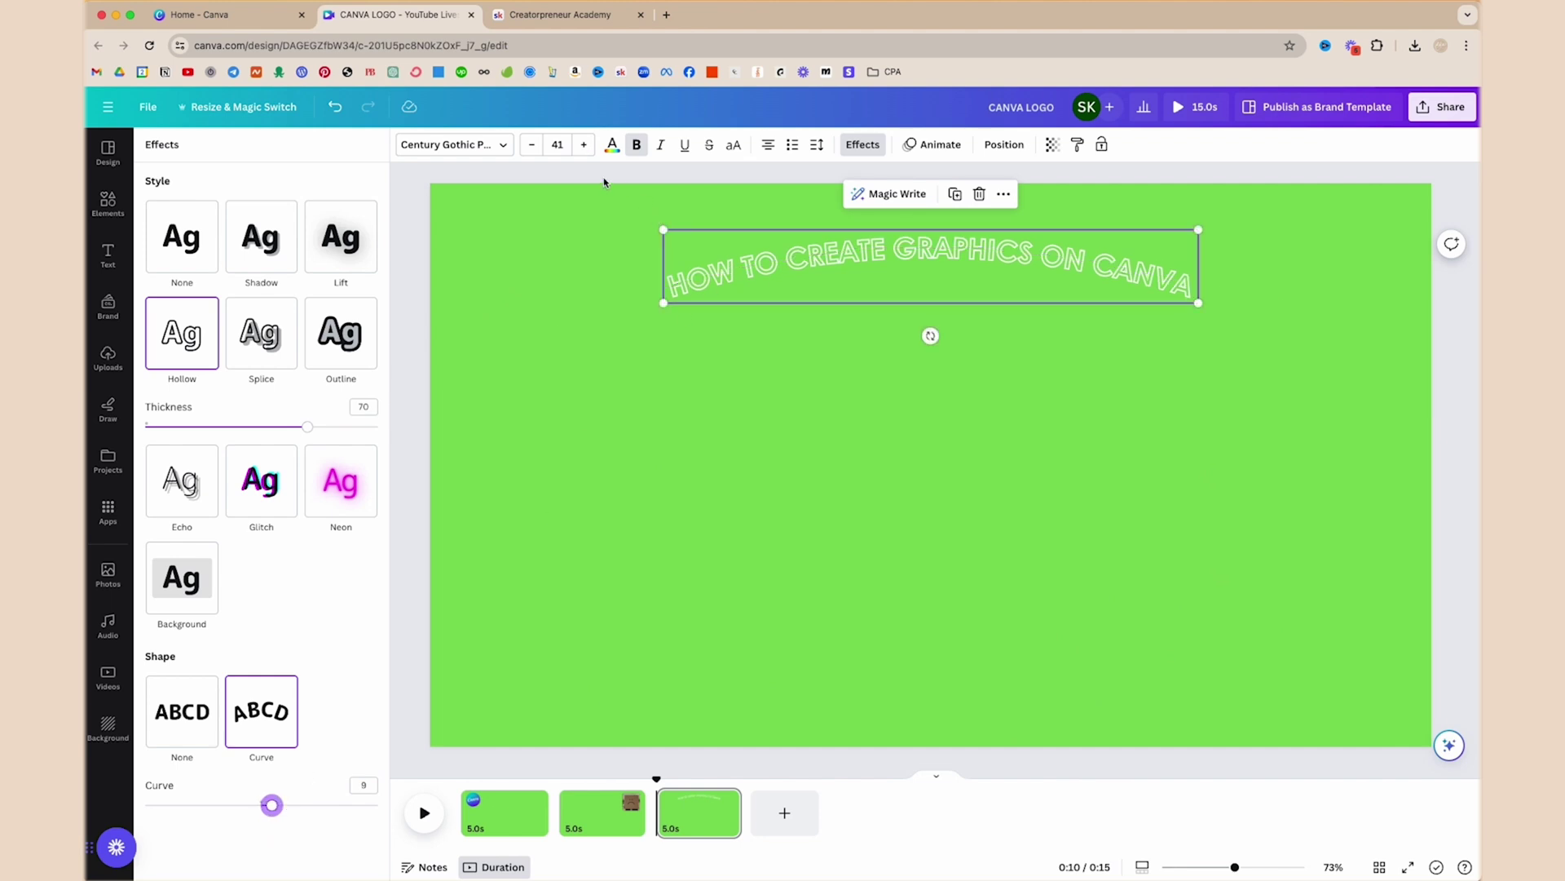
pyautogui.click(584, 144)
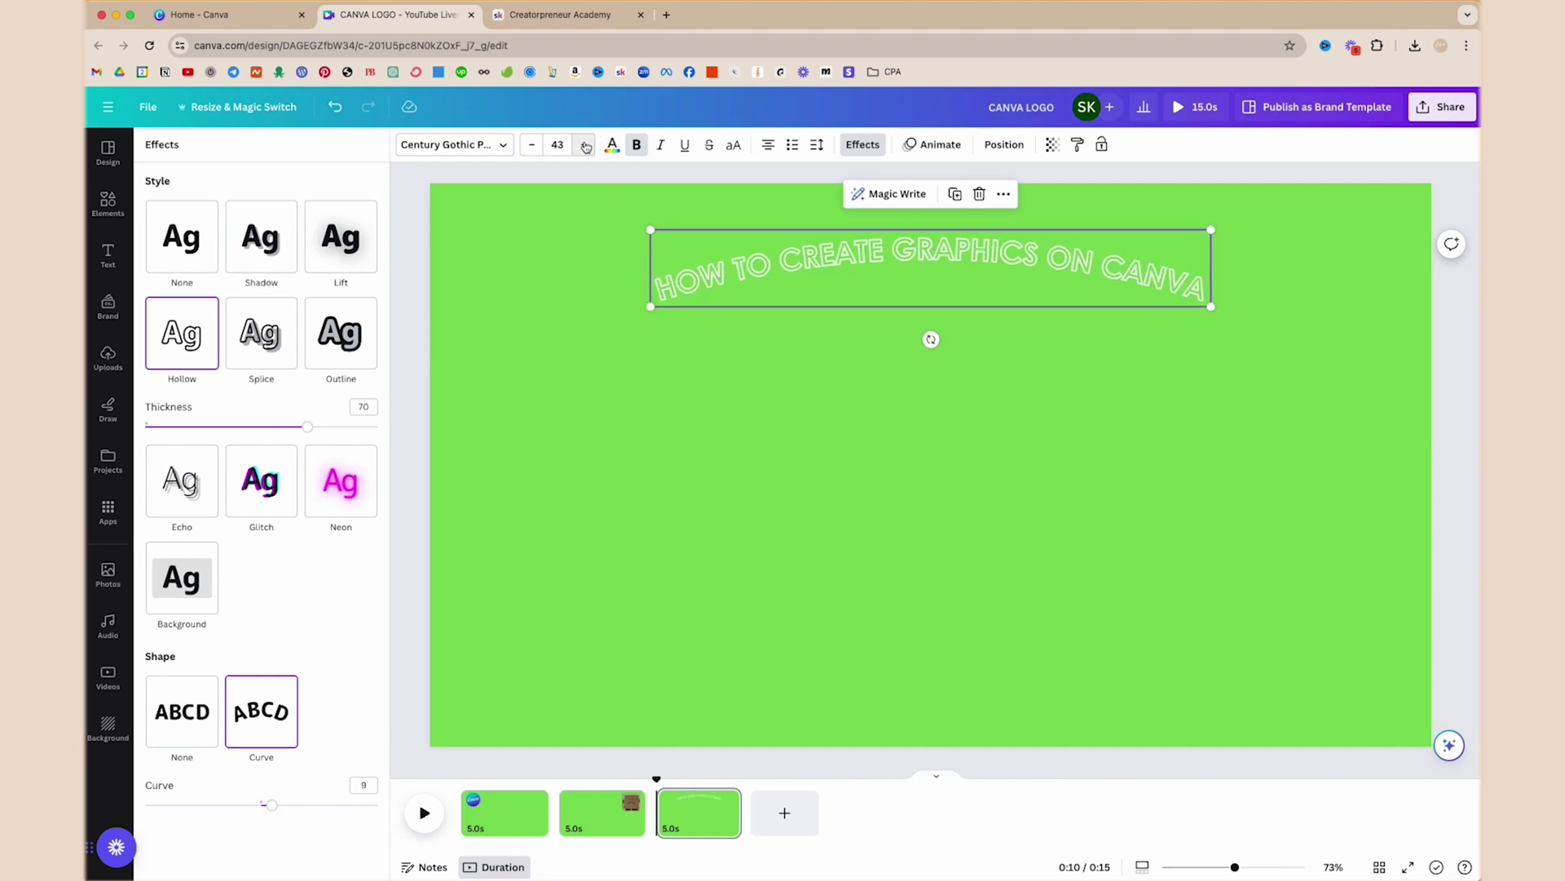
pyautogui.click(583, 144)
pyautogui.click(584, 145)
pyautogui.moveTo(941, 258); pyautogui.dragTo(943, 227)
pyautogui.click(1289, 237)
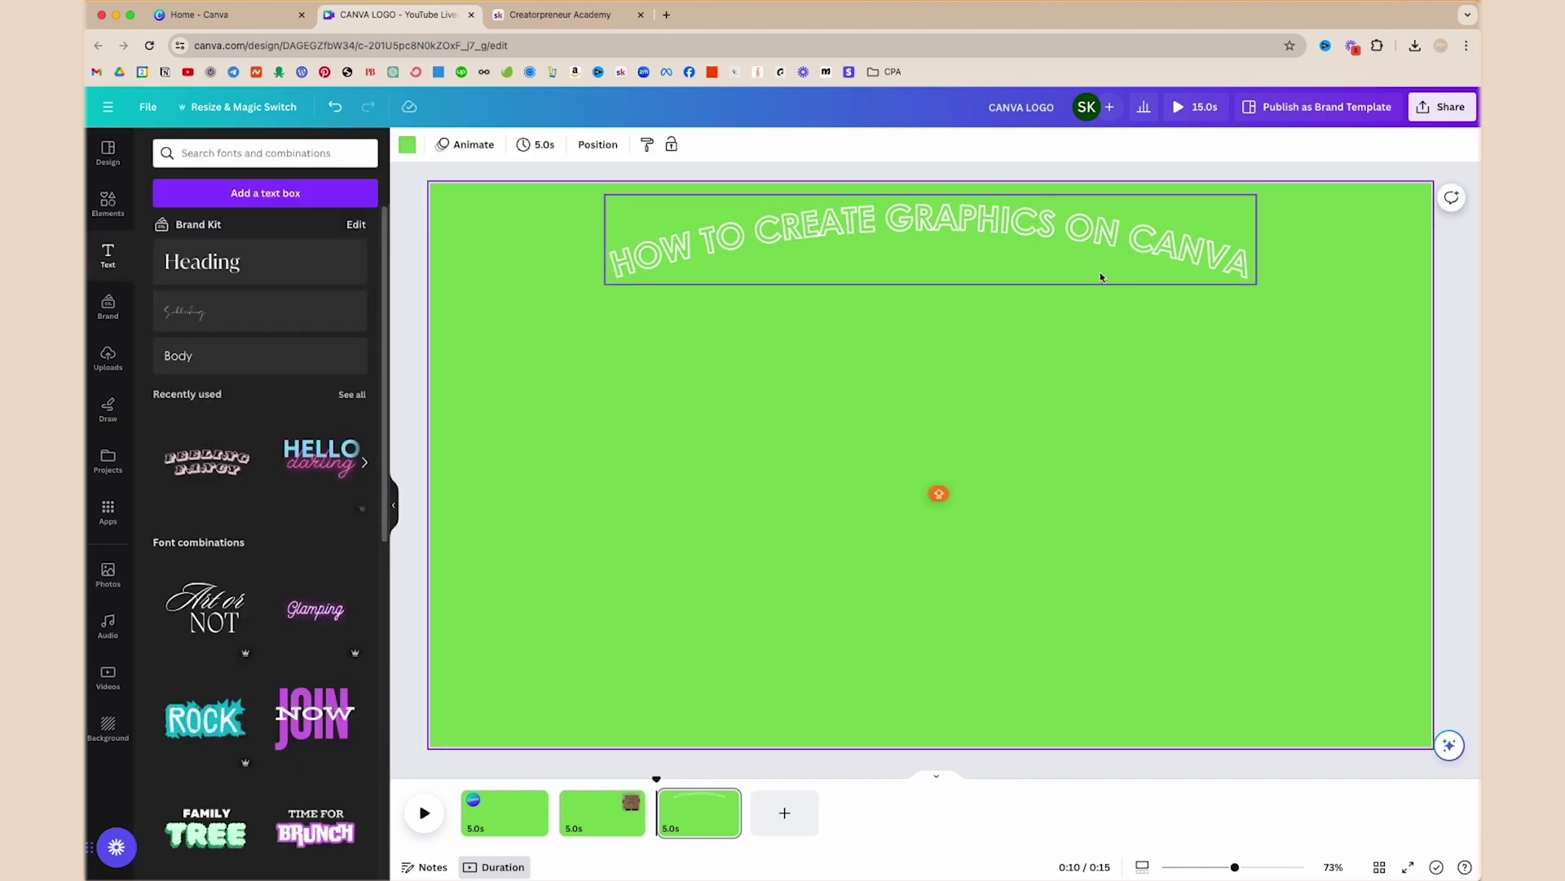
# Set the arched heading's letter spacing to 18 and show its Text Animations.
pyautogui.click(922, 200)
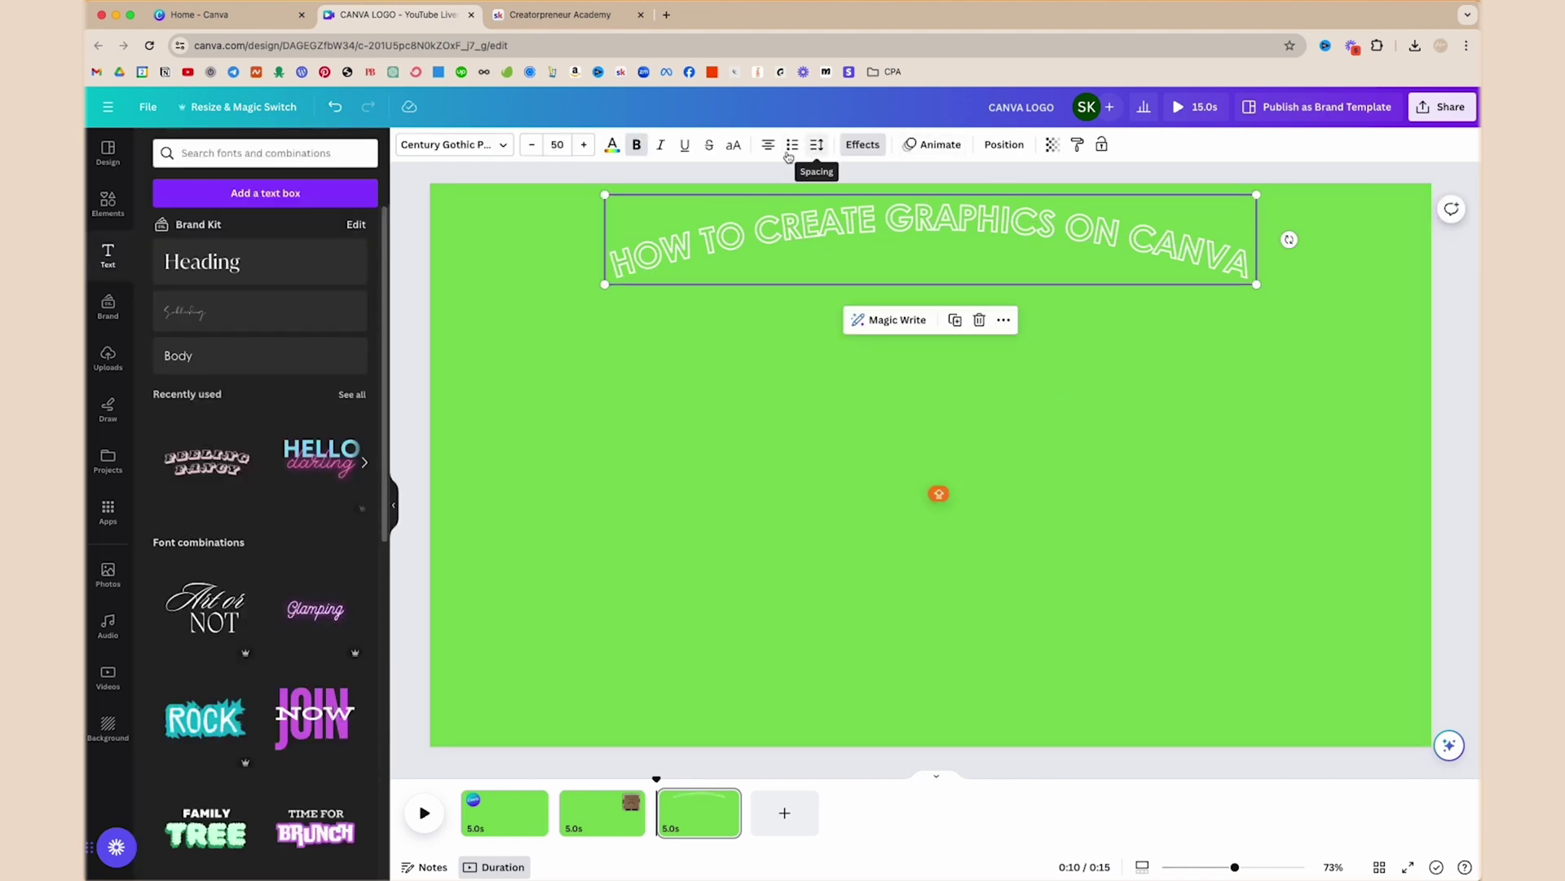
pyautogui.click(817, 147)
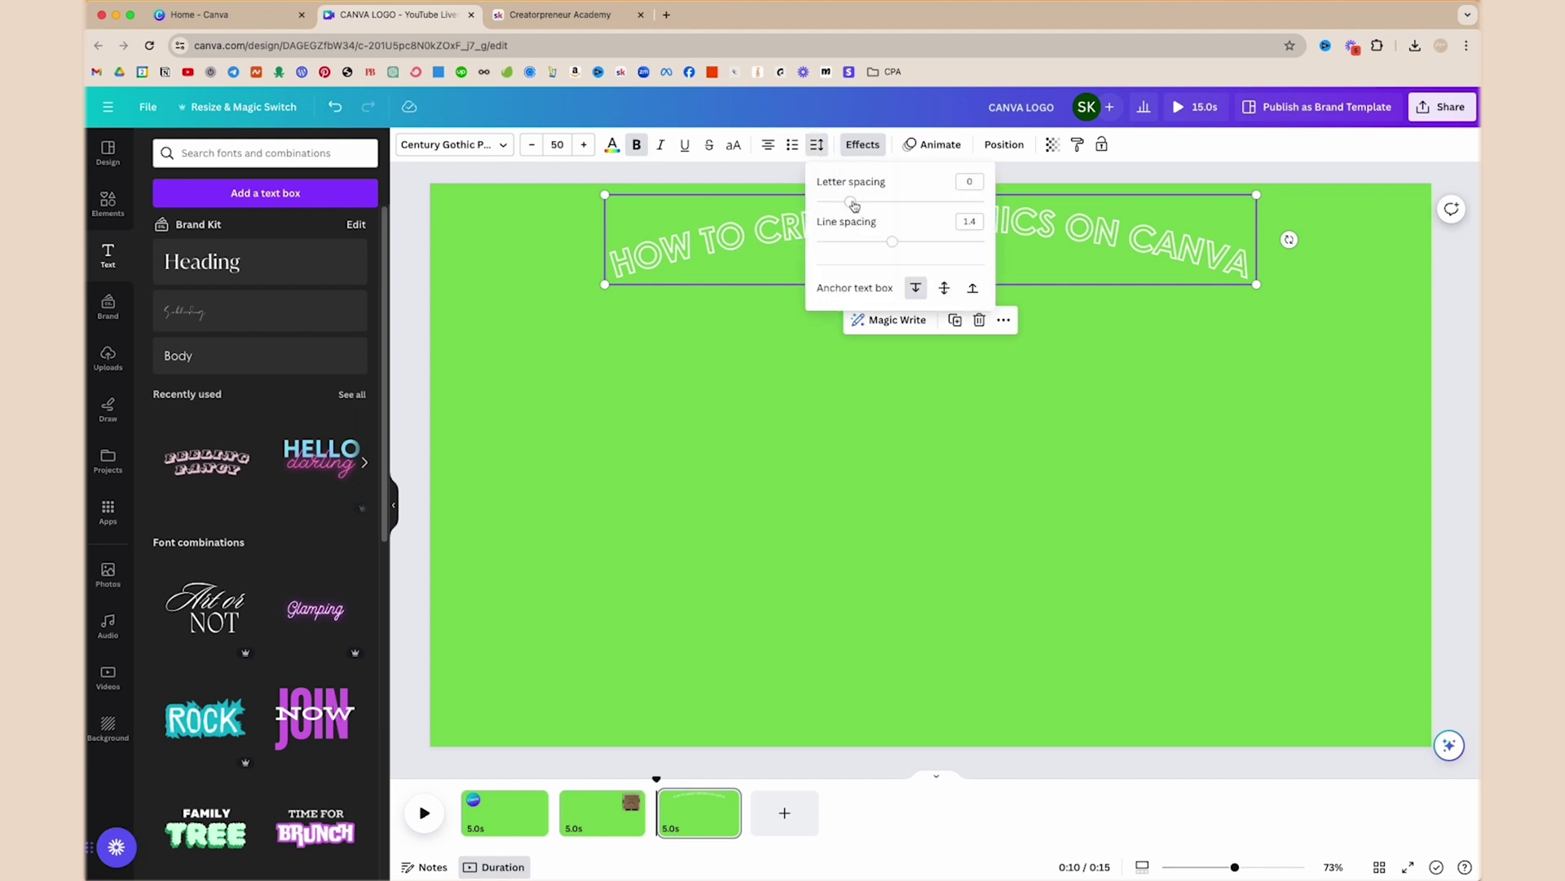
pyautogui.moveTo(854, 204)
pyautogui.mouseDown()
pyautogui.moveTo(819, 202)
pyautogui.moveTo(854, 209)
pyautogui.mouseUp()
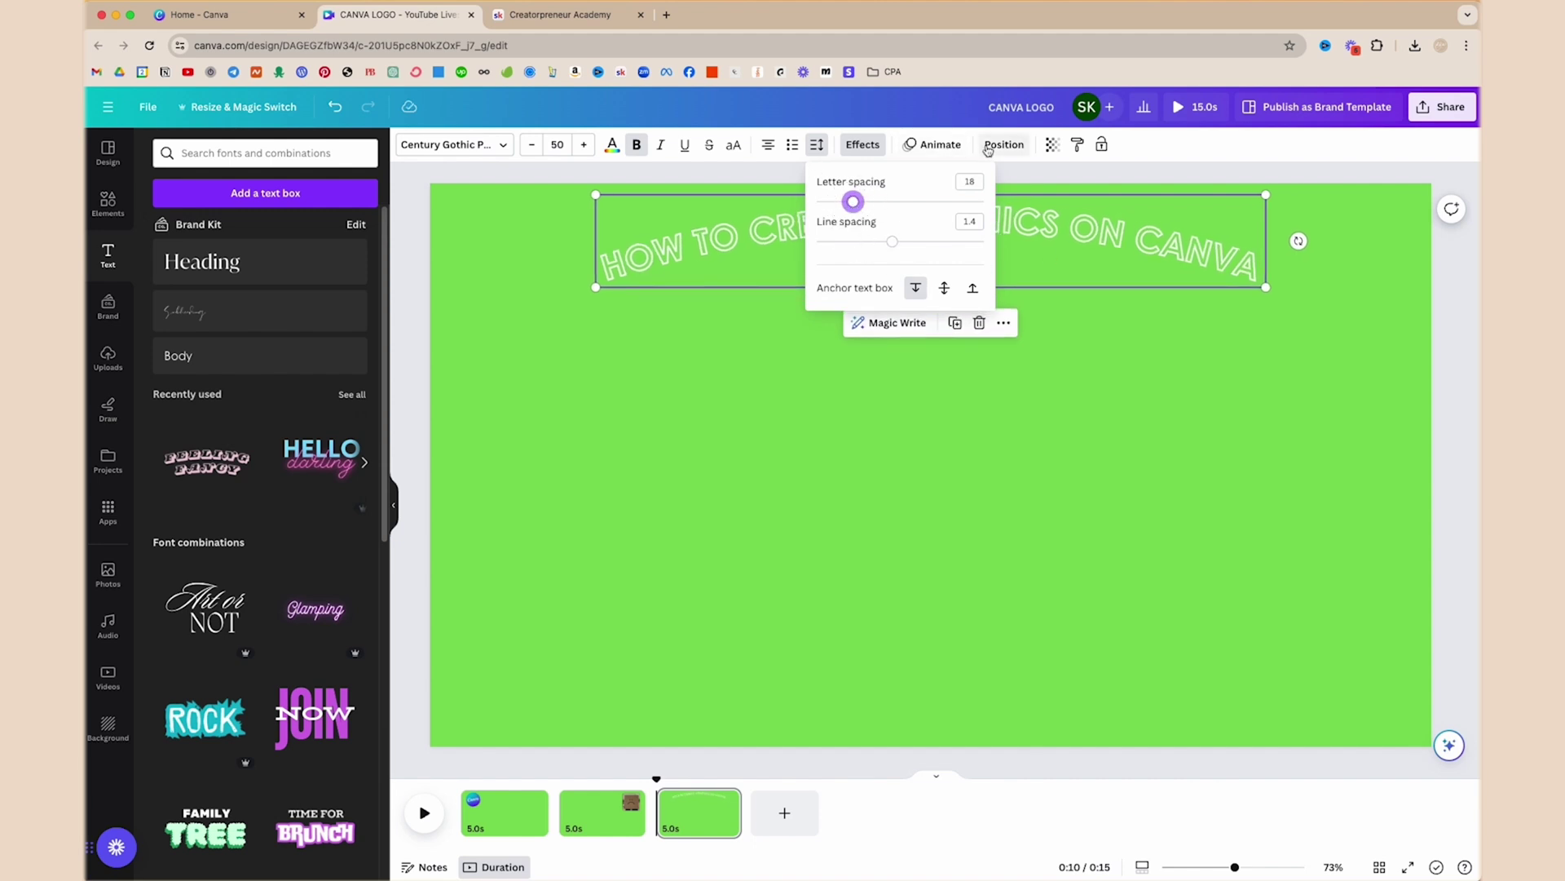
pyautogui.click(935, 144)
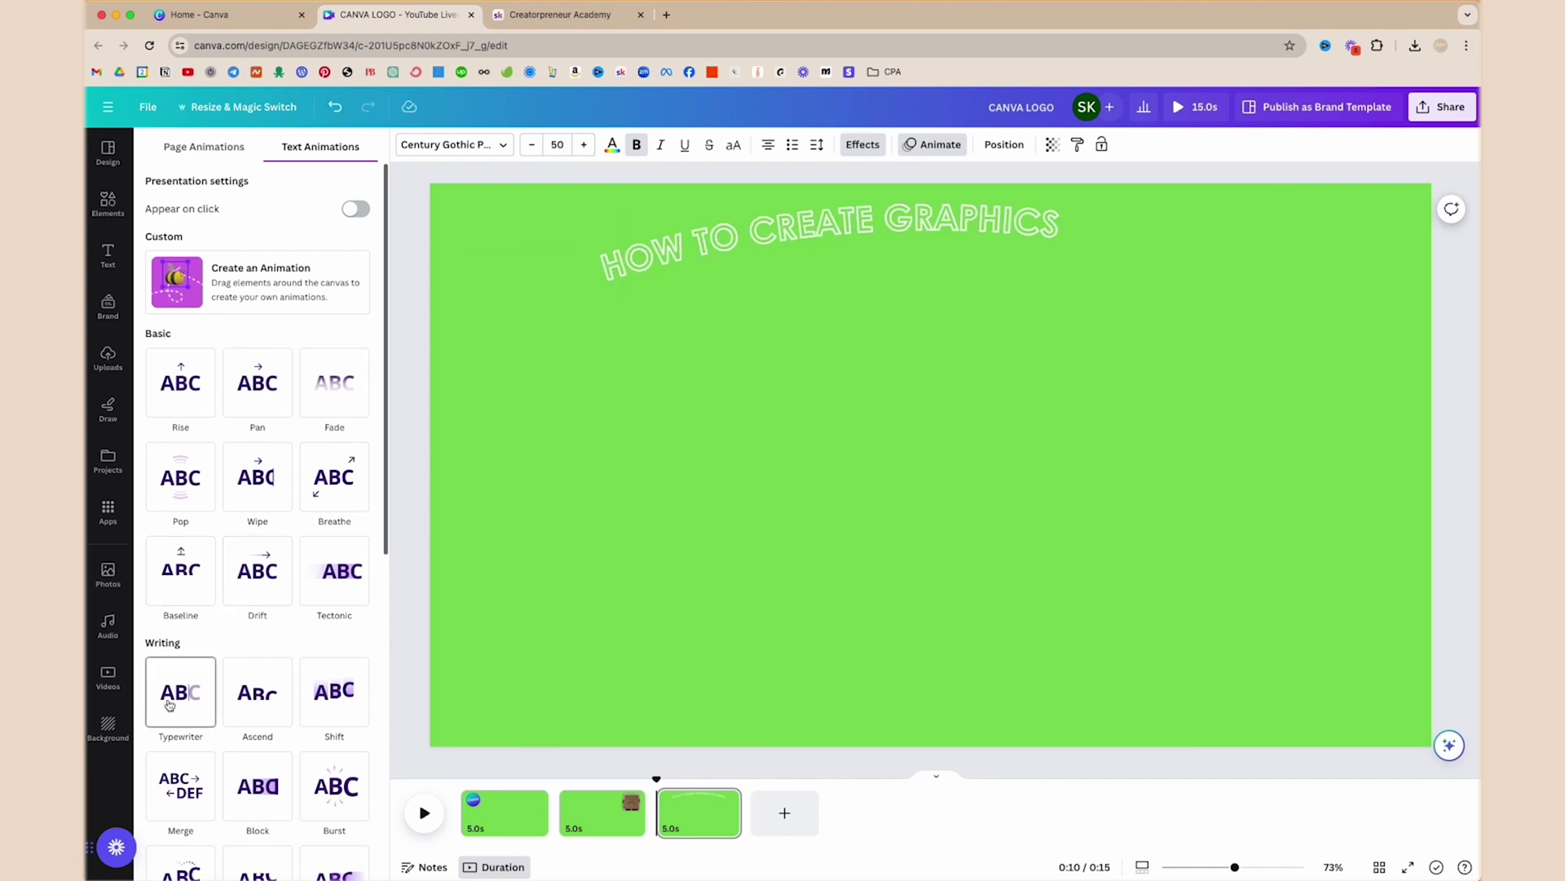
# Give the arched heading a Wipe entrance animation and raise its speed to the maximum.
pyautogui.click(258, 479)
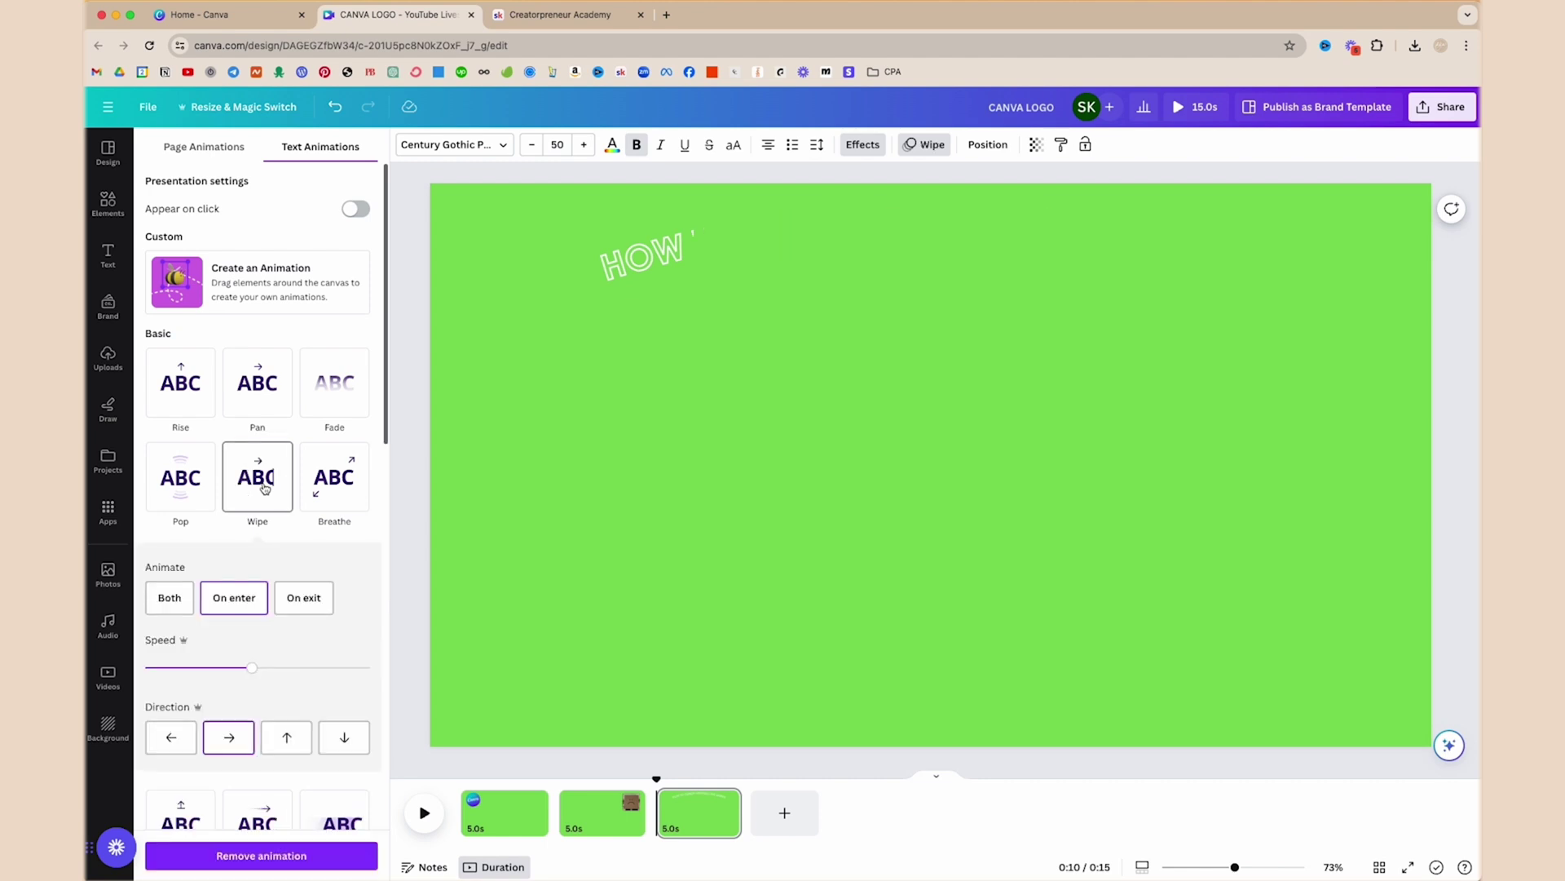
pyautogui.moveTo(251, 669); pyautogui.dragTo(343, 670)
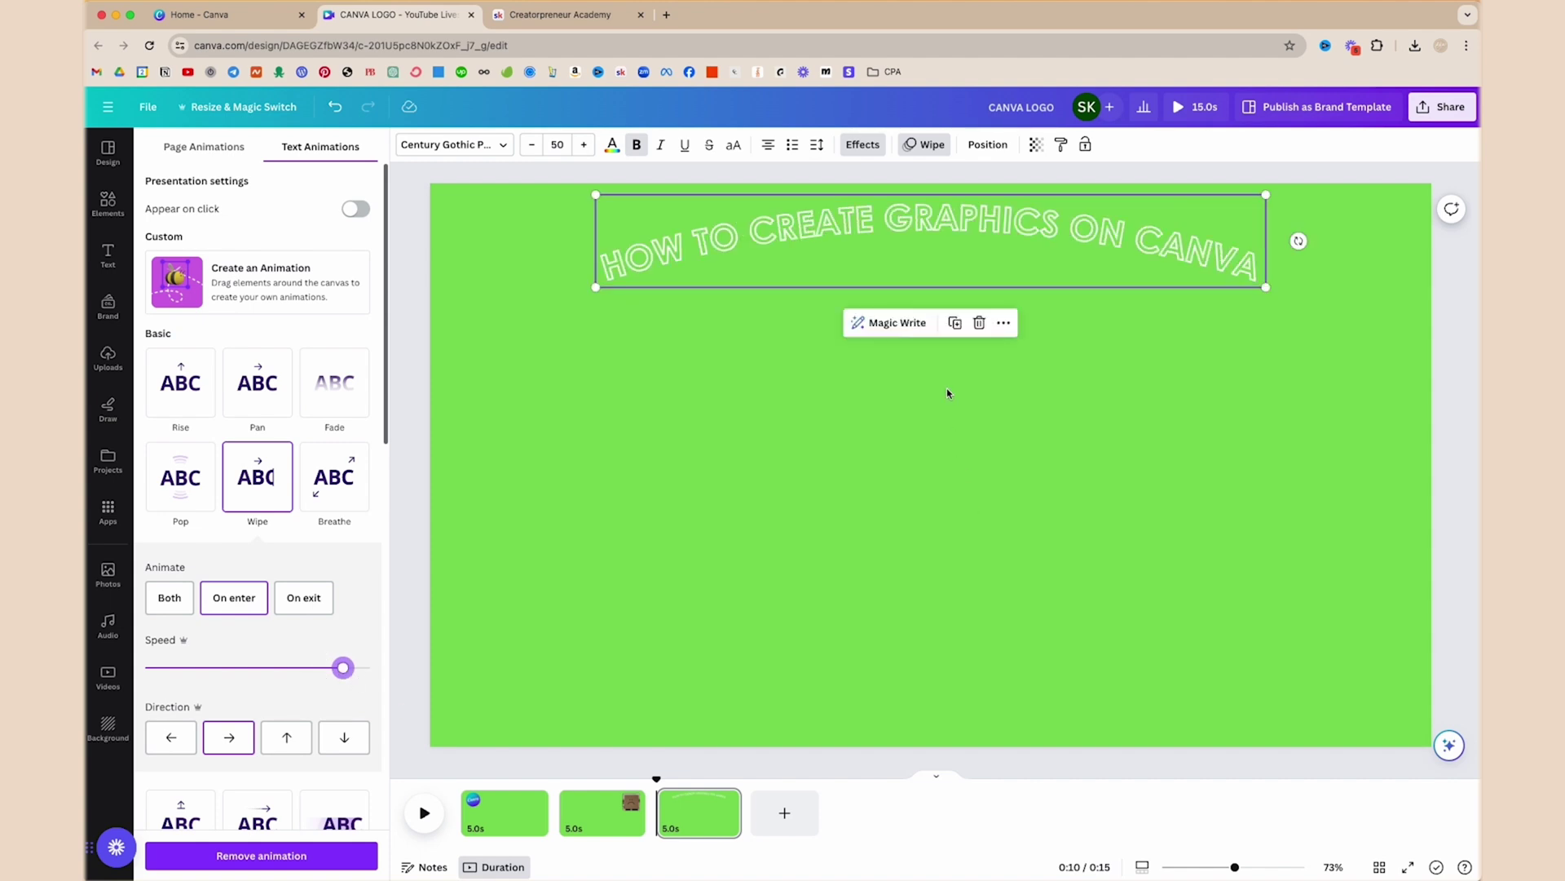
pyautogui.click(1441, 111)
# Download only Page 1 of the design as an MP4 video.
pyautogui.click(1366, 466)
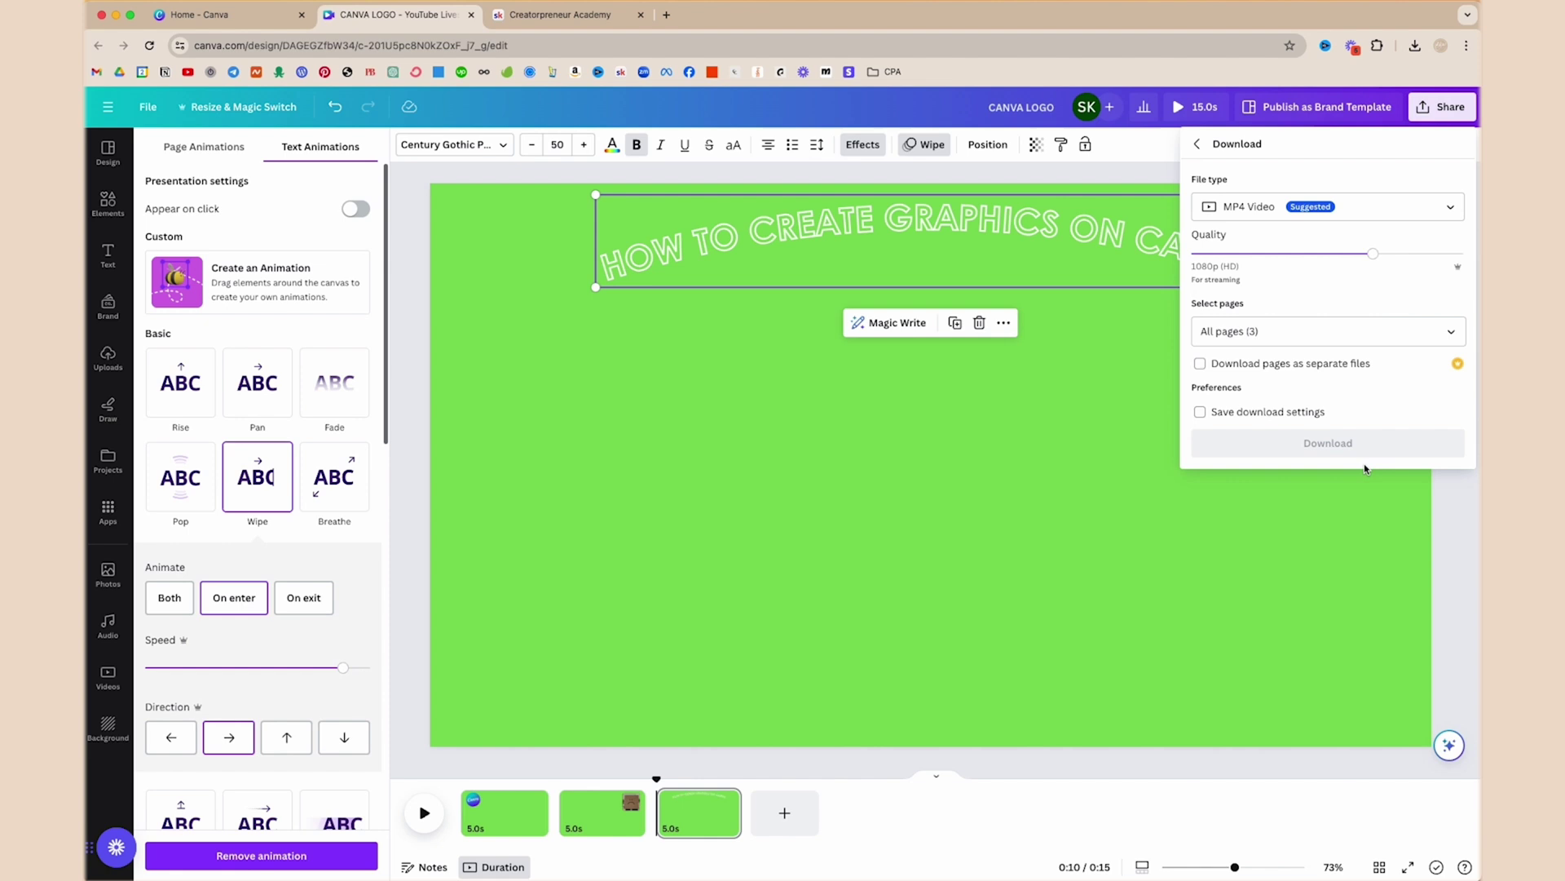
pyautogui.click(1455, 333)
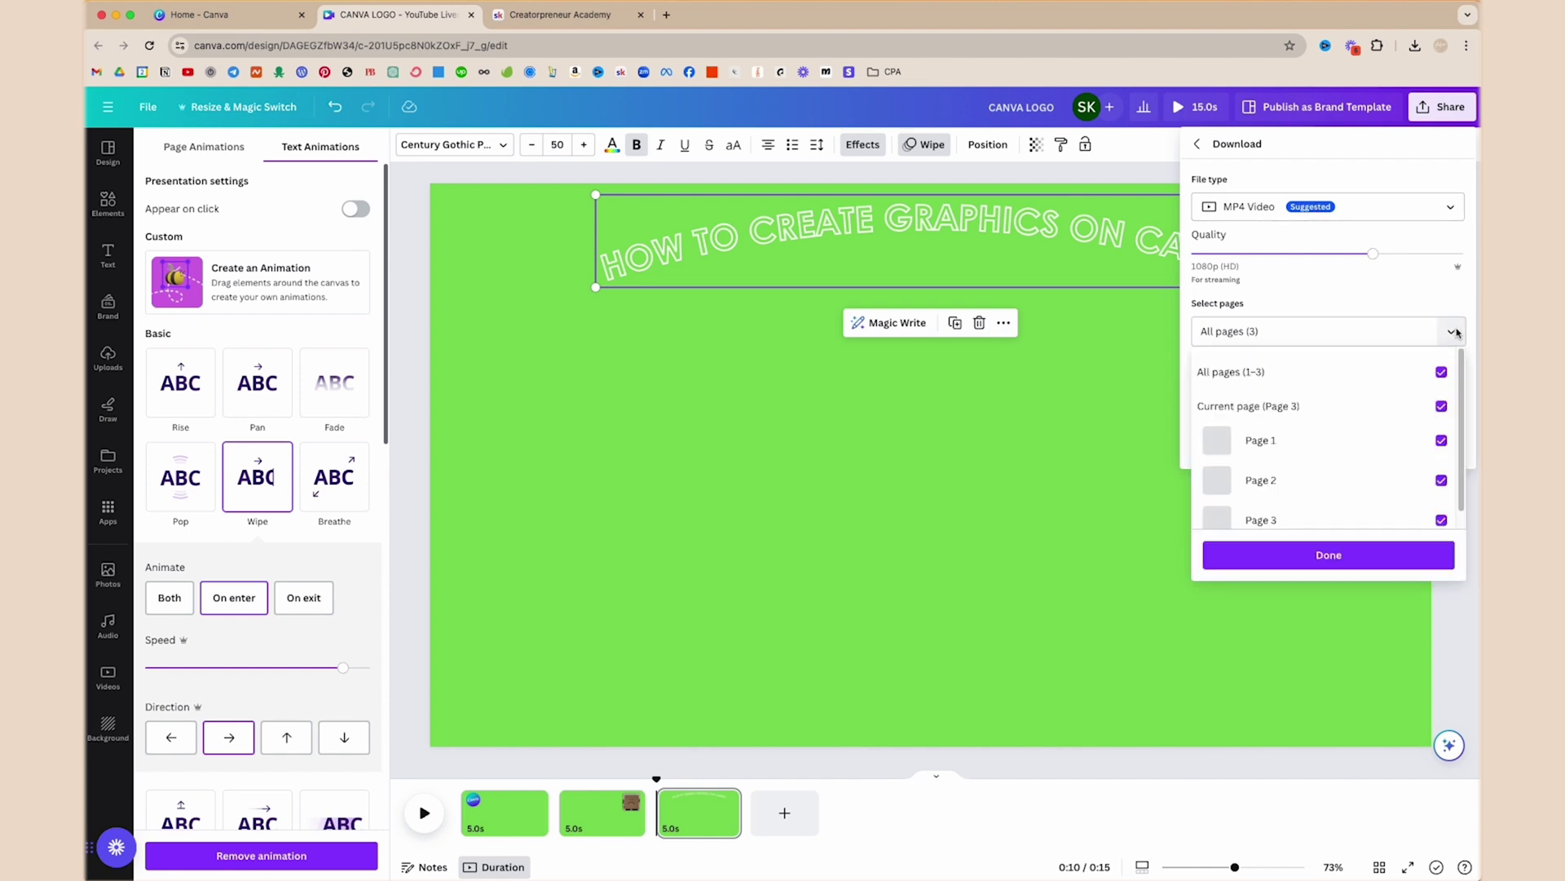
pyautogui.click(1361, 382)
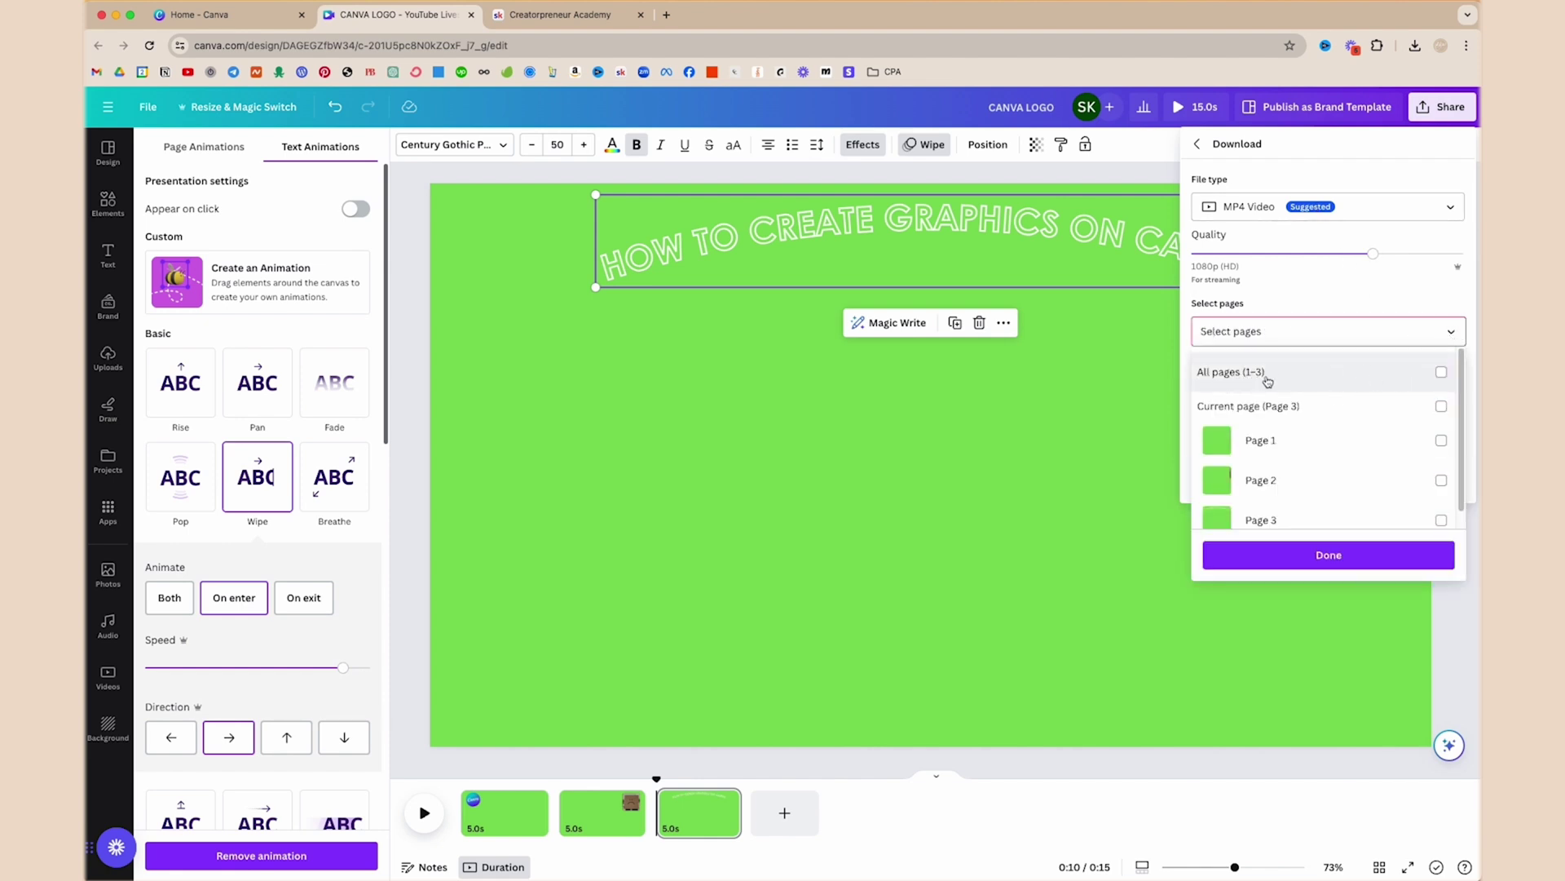
pyautogui.click(1321, 441)
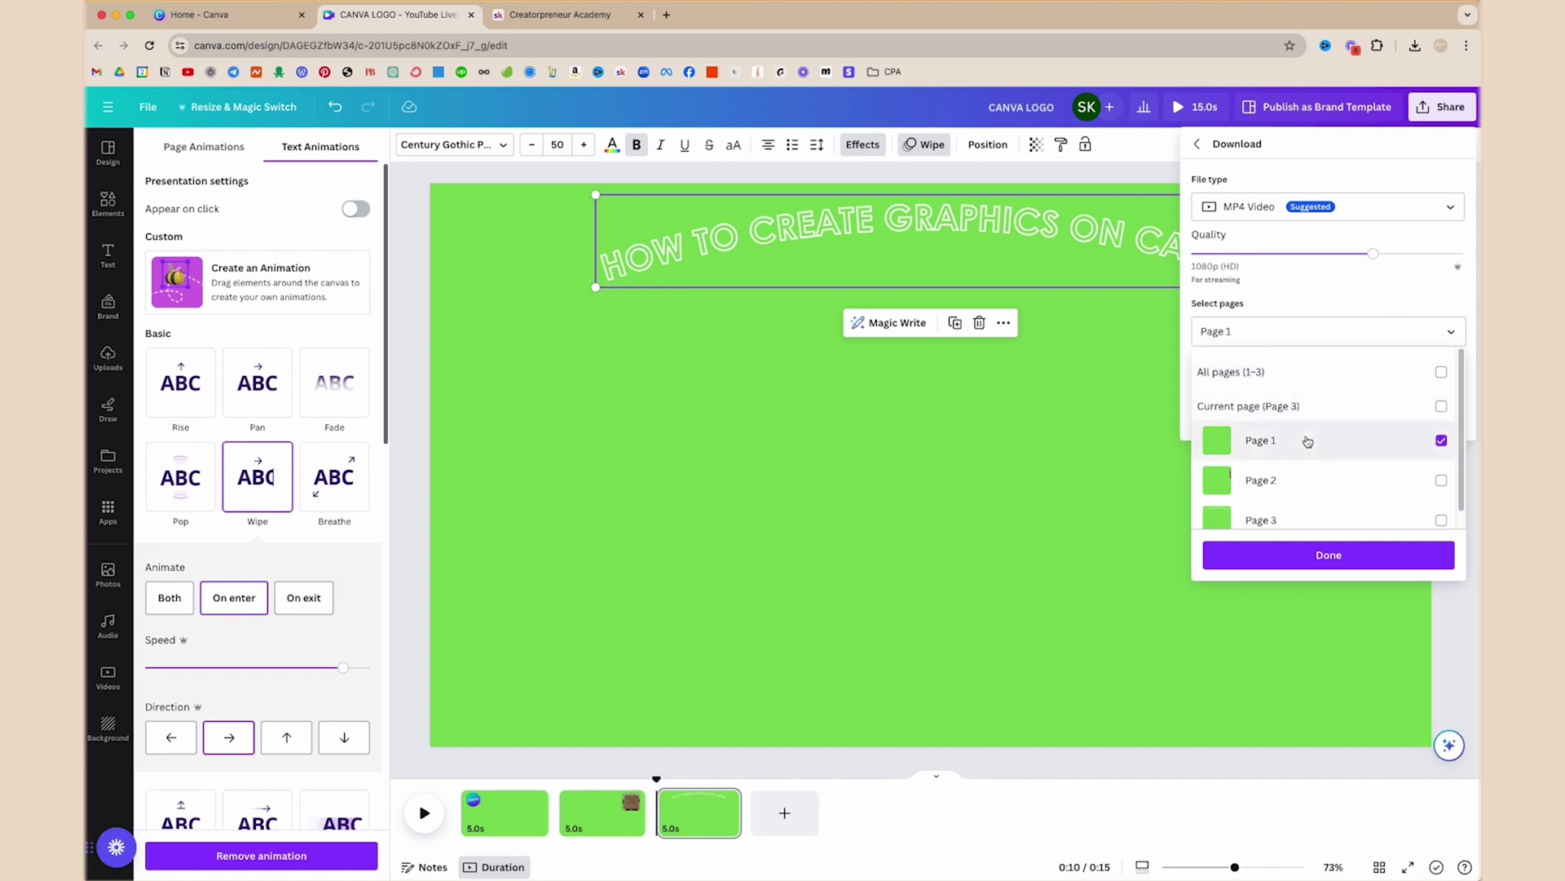
pyautogui.click(1333, 554)
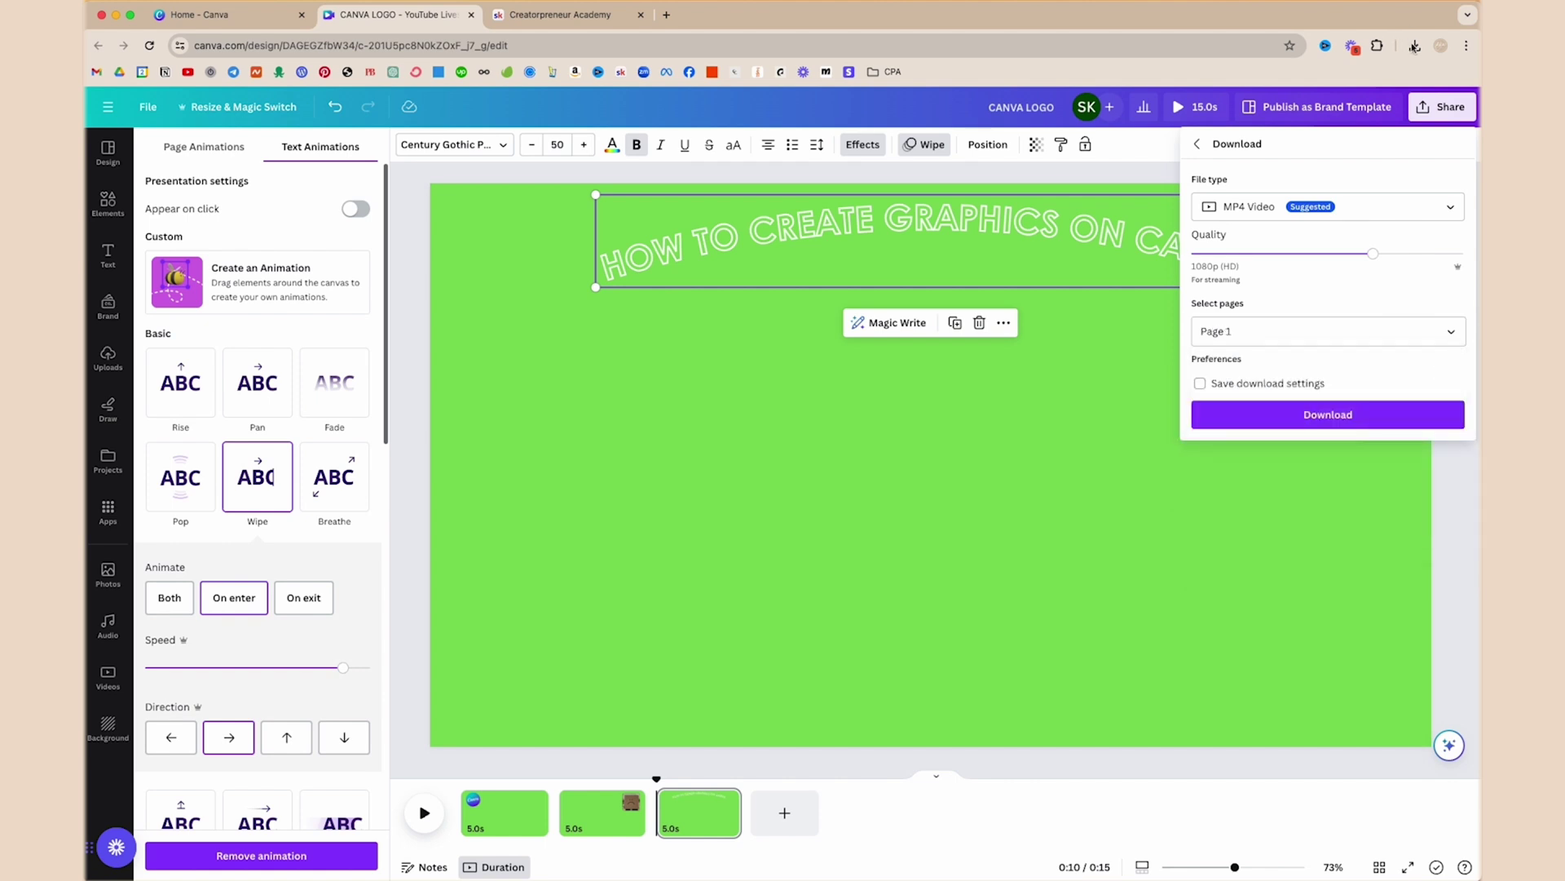
pyautogui.click(1383, 327)
pyautogui.click(1329, 555)
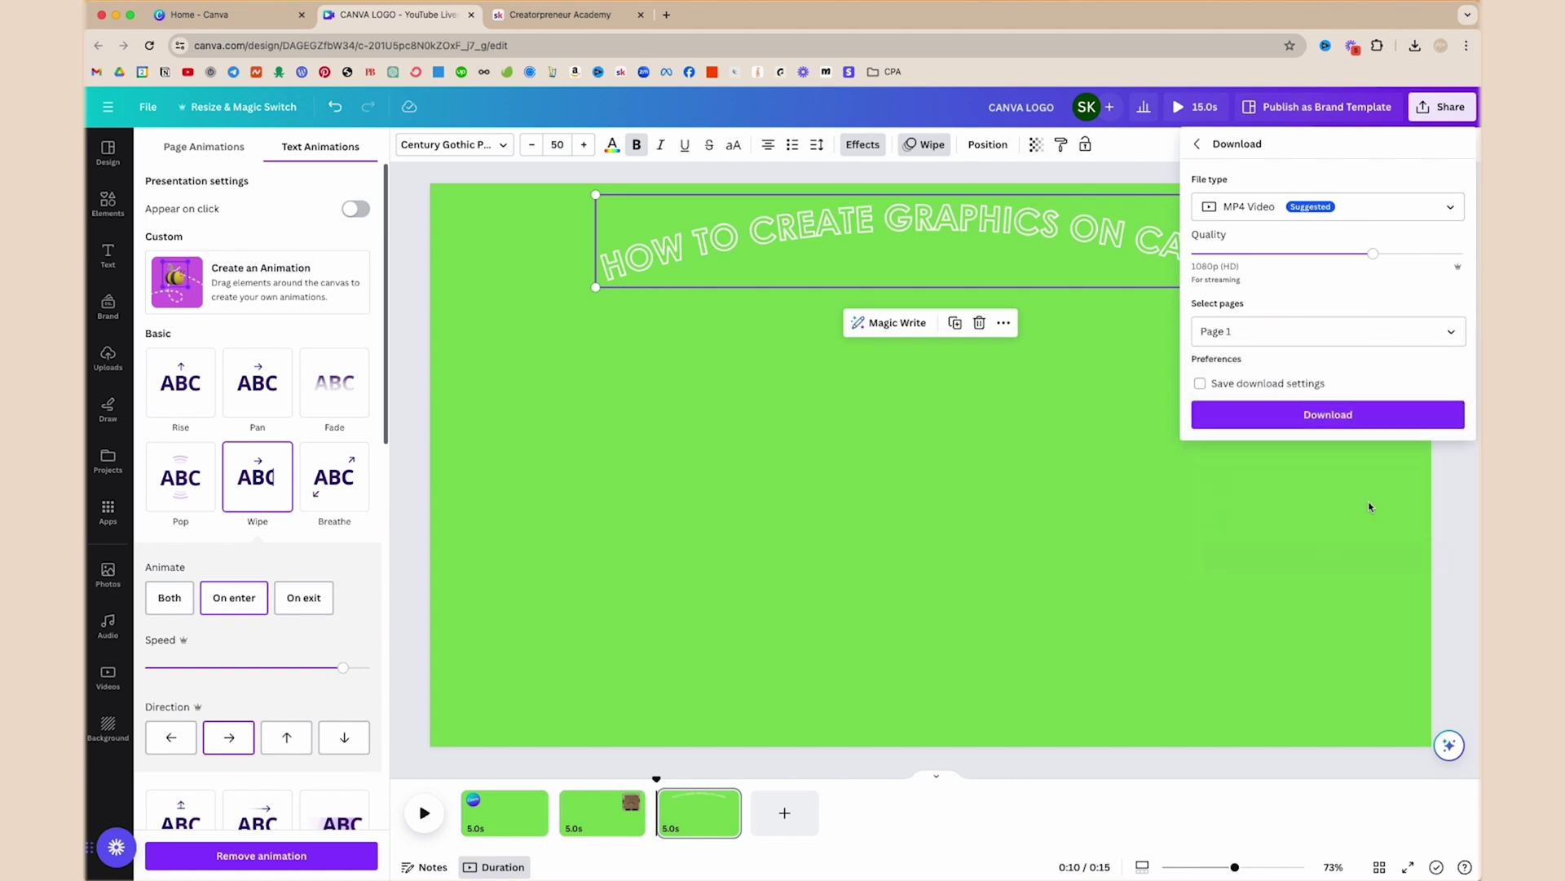
pyautogui.click(1337, 414)
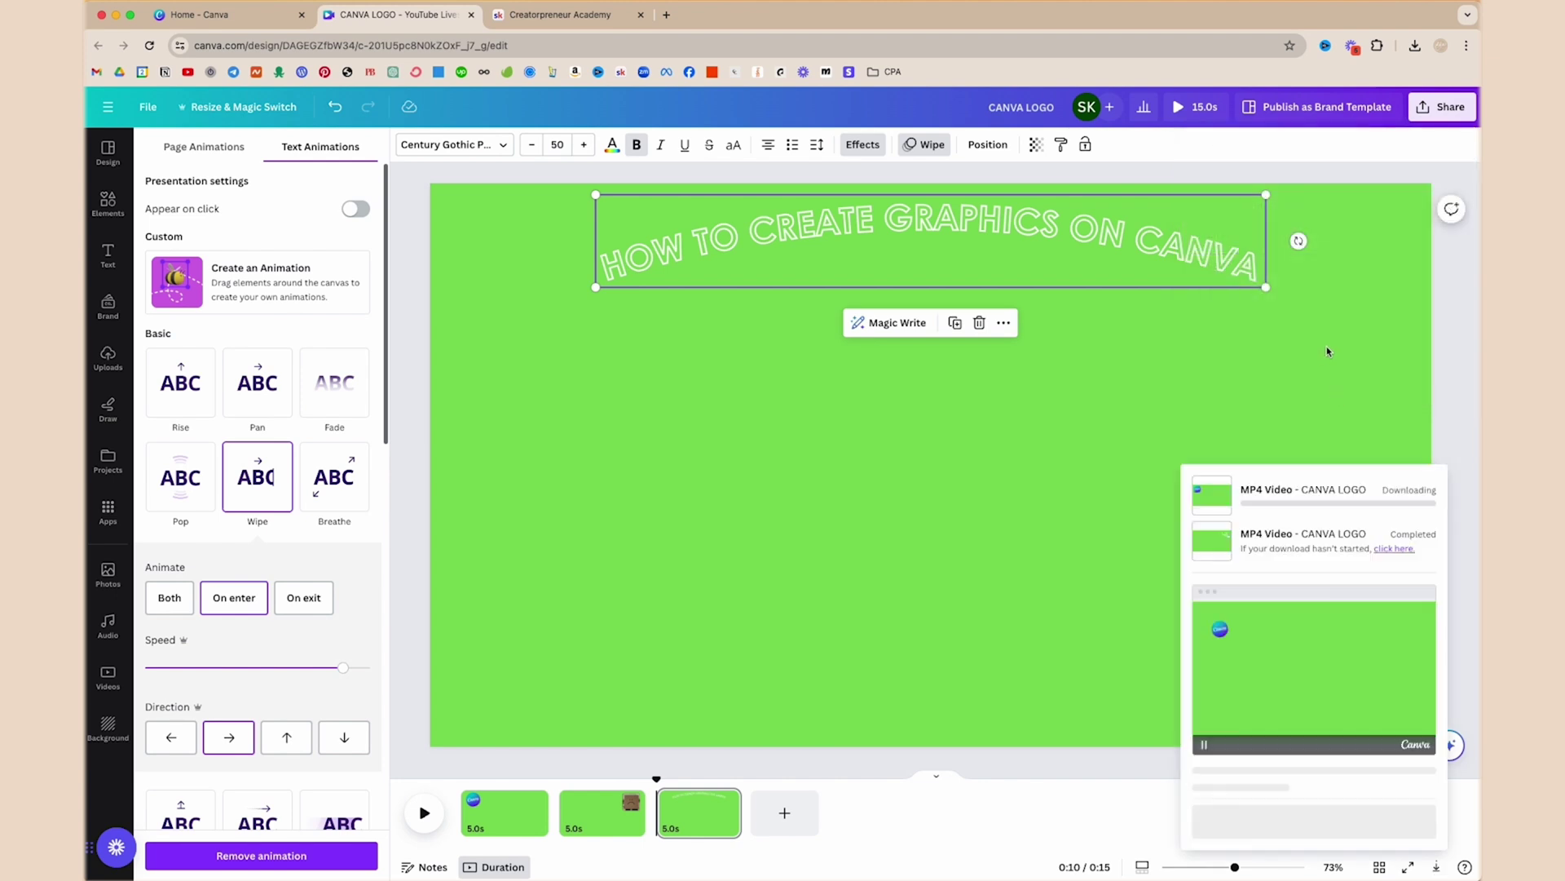
# Download only Page 2 of the design as an MP4 video.
pyautogui.click(1441, 107)
pyautogui.click(1290, 469)
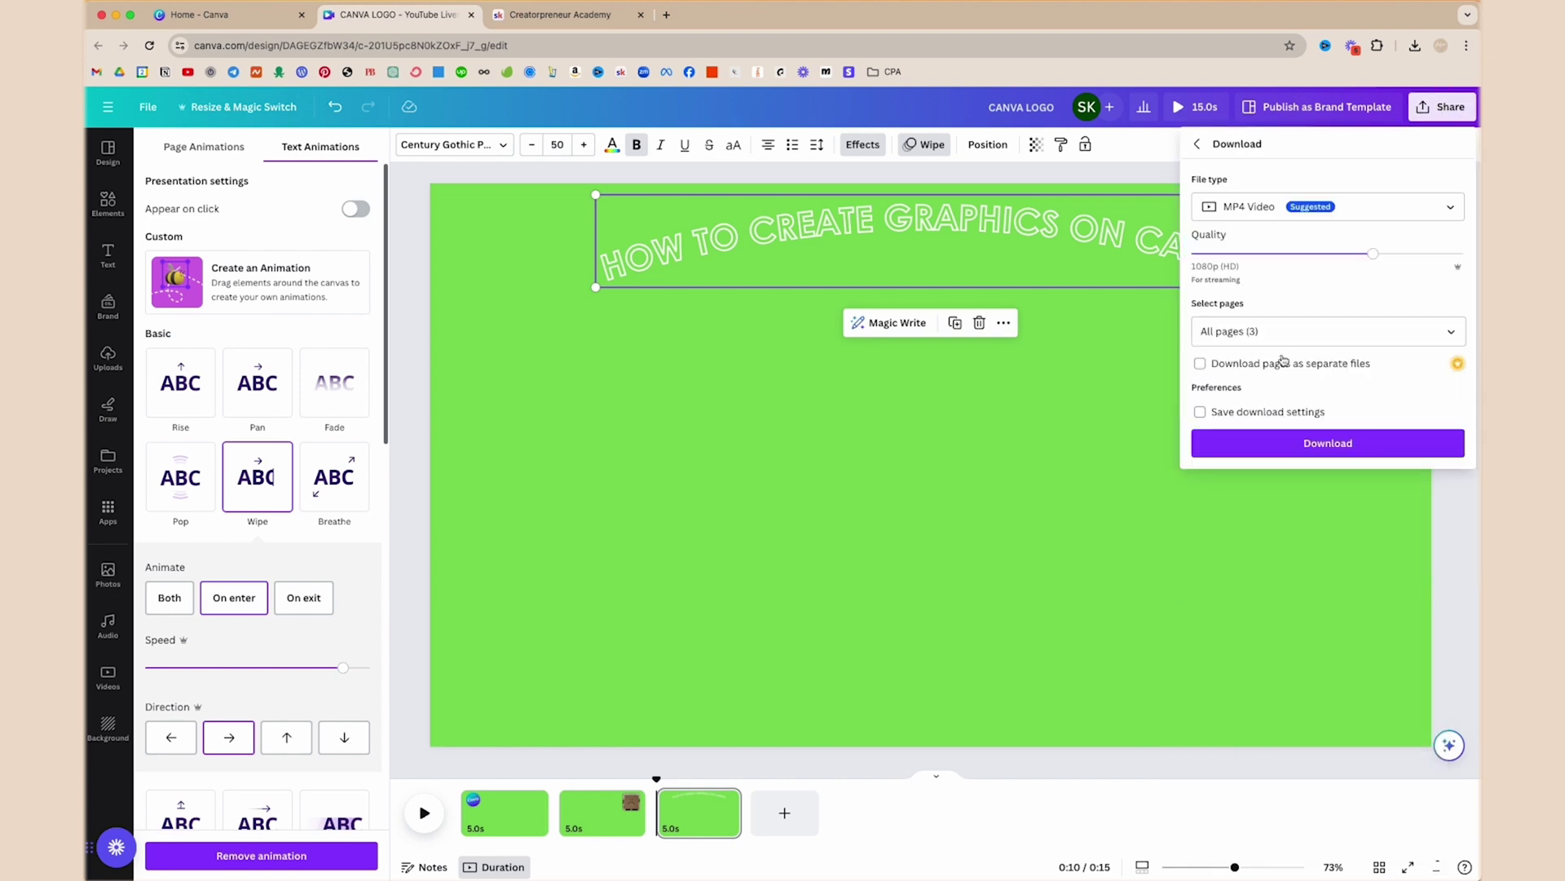
pyautogui.click(1285, 338)
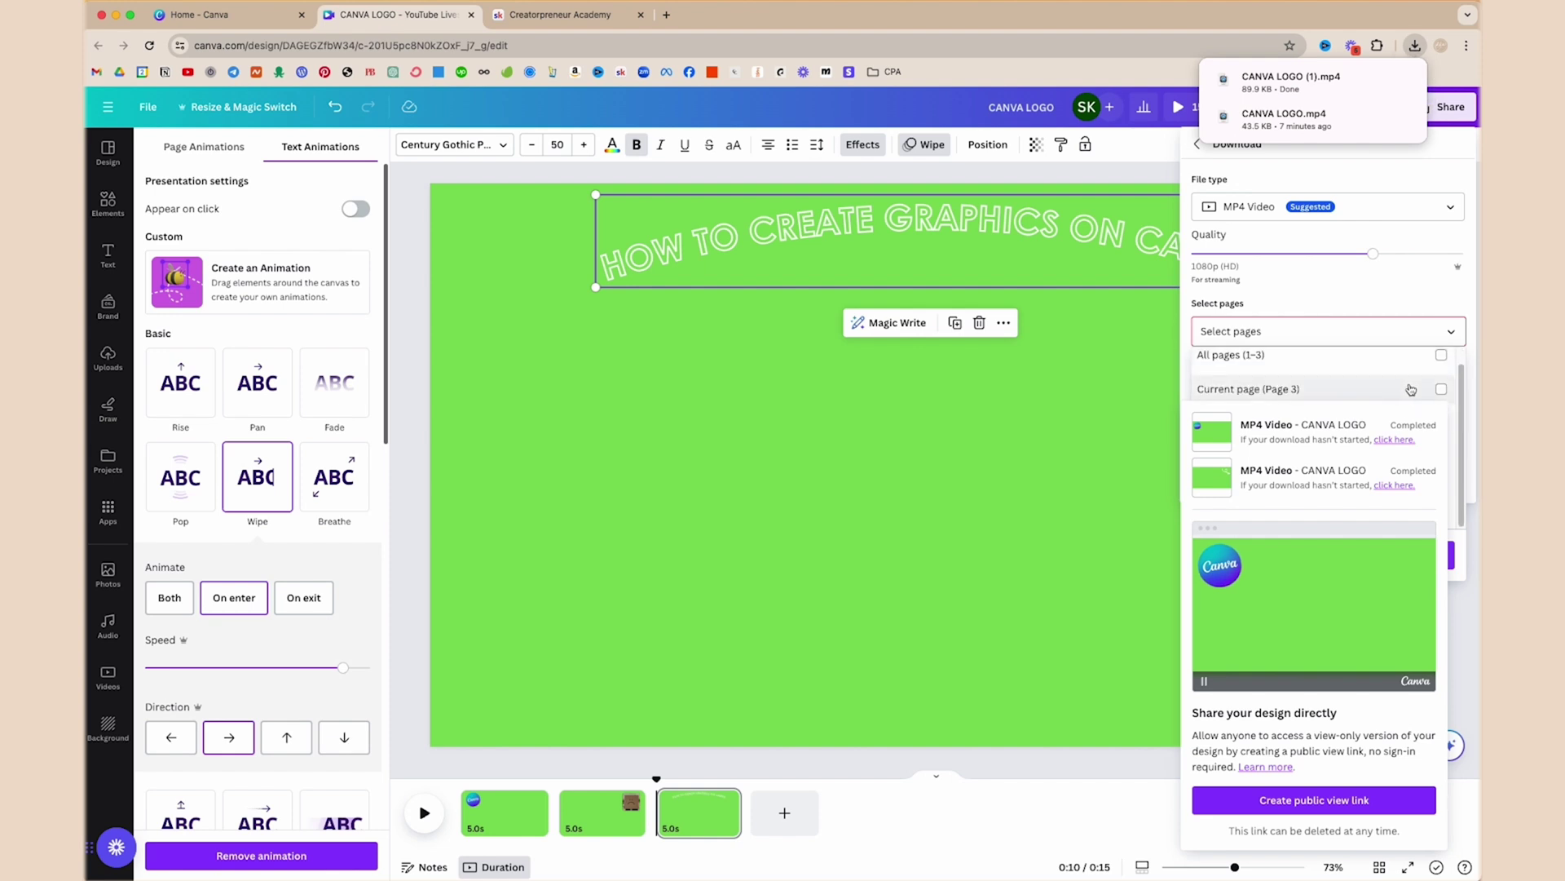
pyautogui.click(1449, 331)
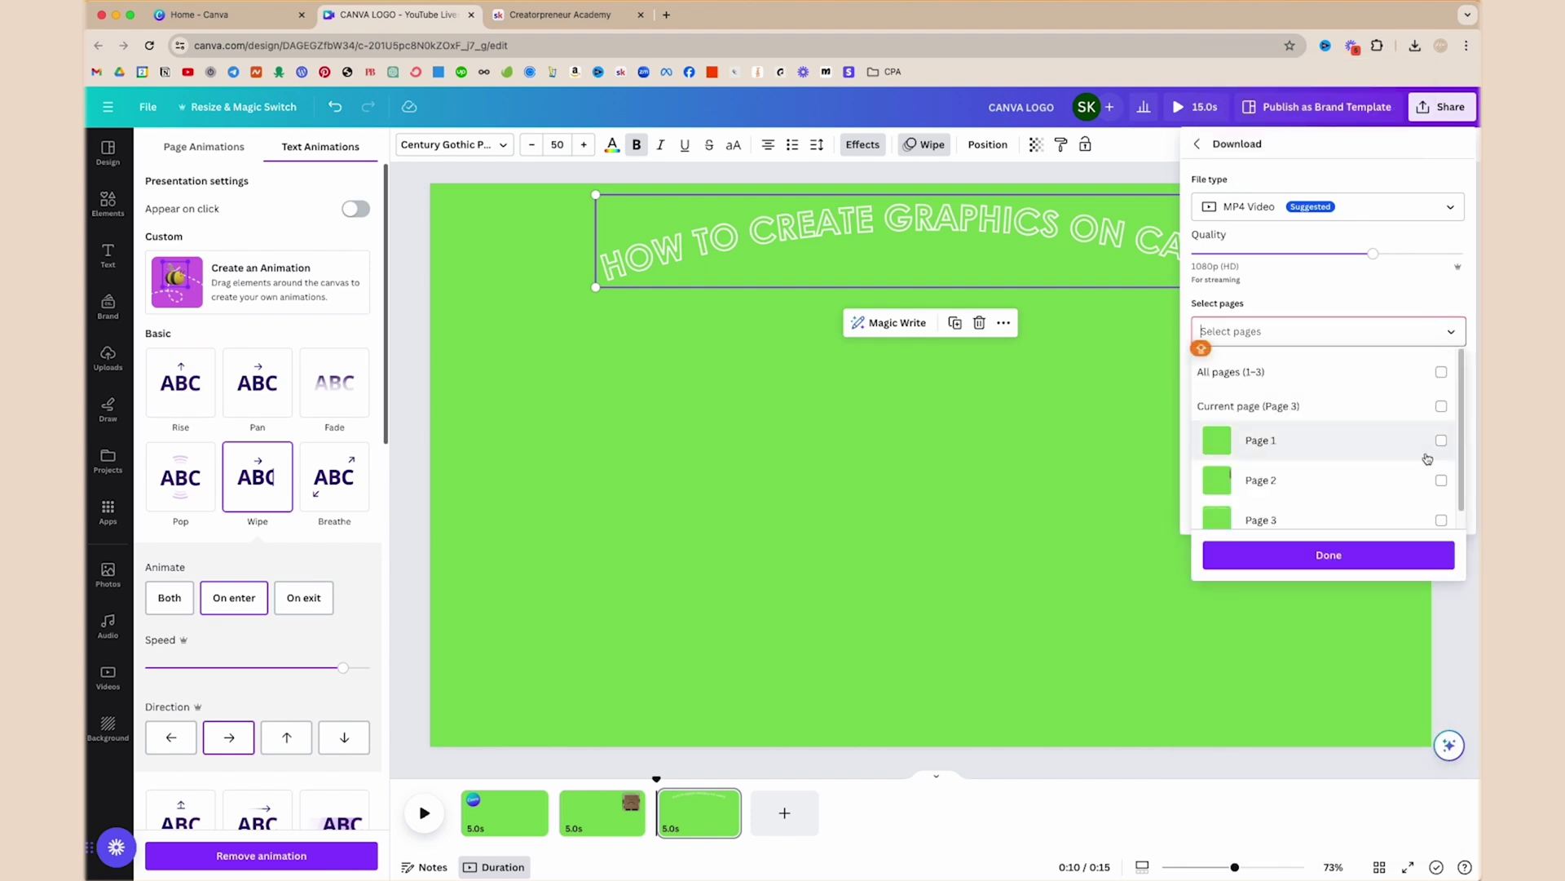
pyautogui.click(1440, 480)
pyautogui.click(1329, 554)
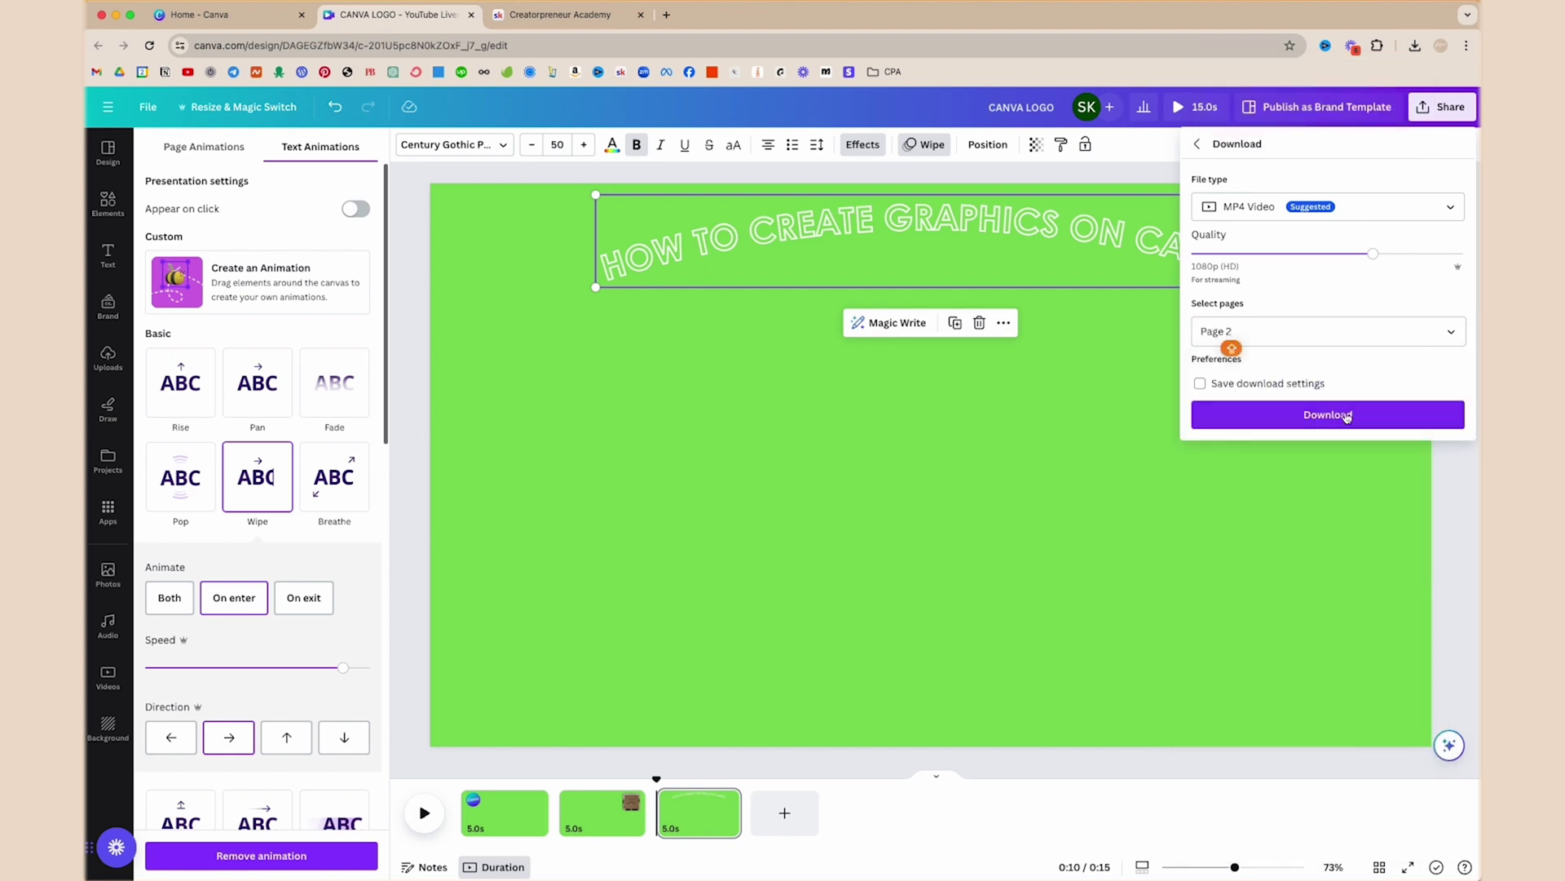
pyautogui.click(1313, 412)
# Download only Page 3 of the design as an MP4 video.
pyautogui.click(1445, 114)
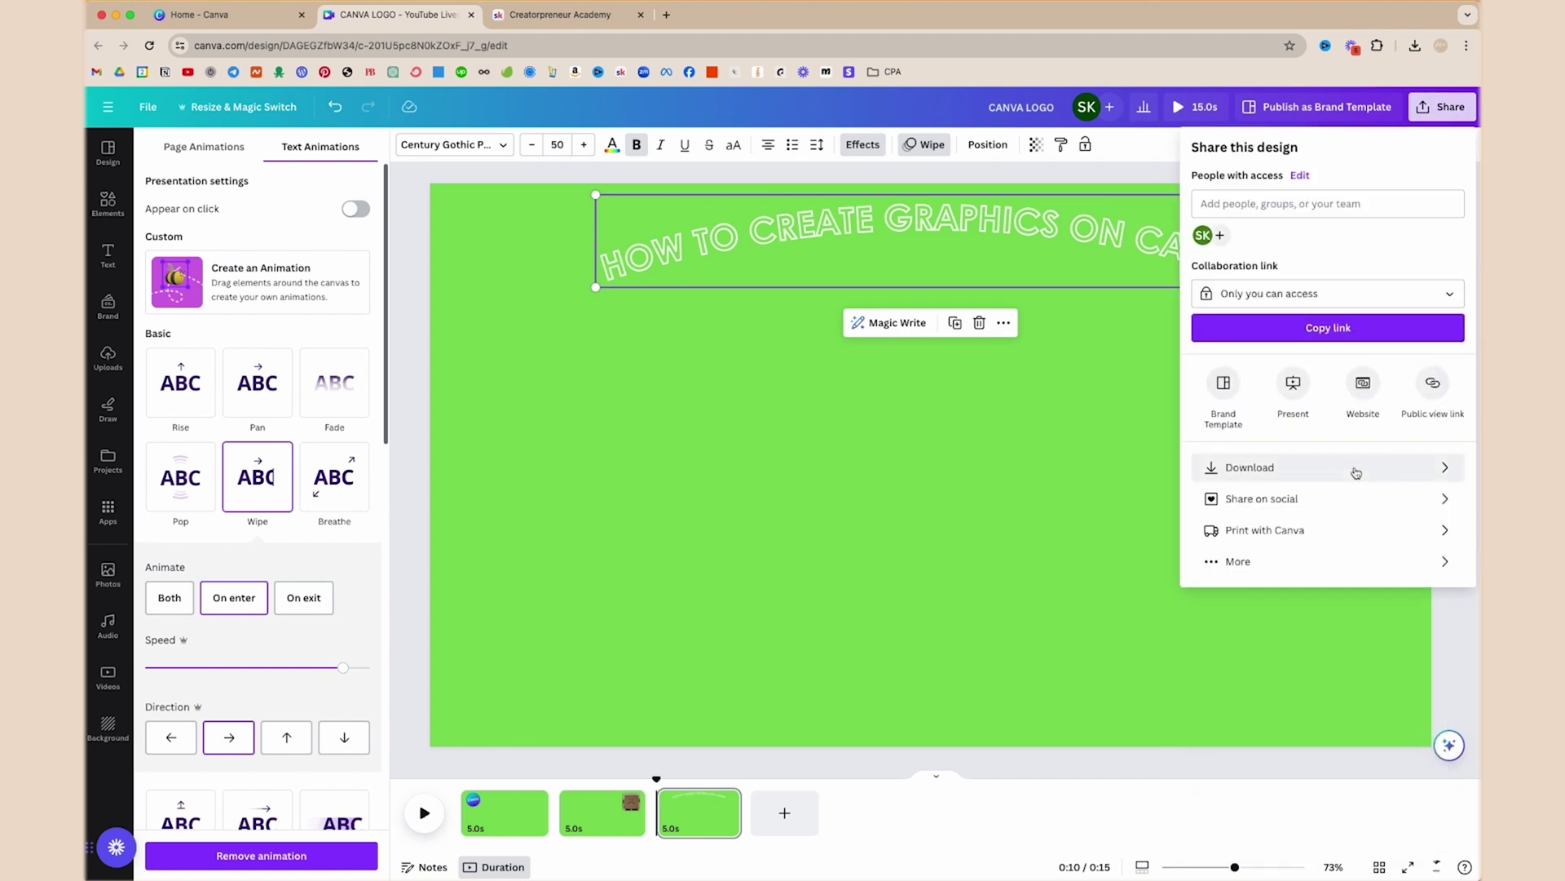
pyautogui.click(1272, 467)
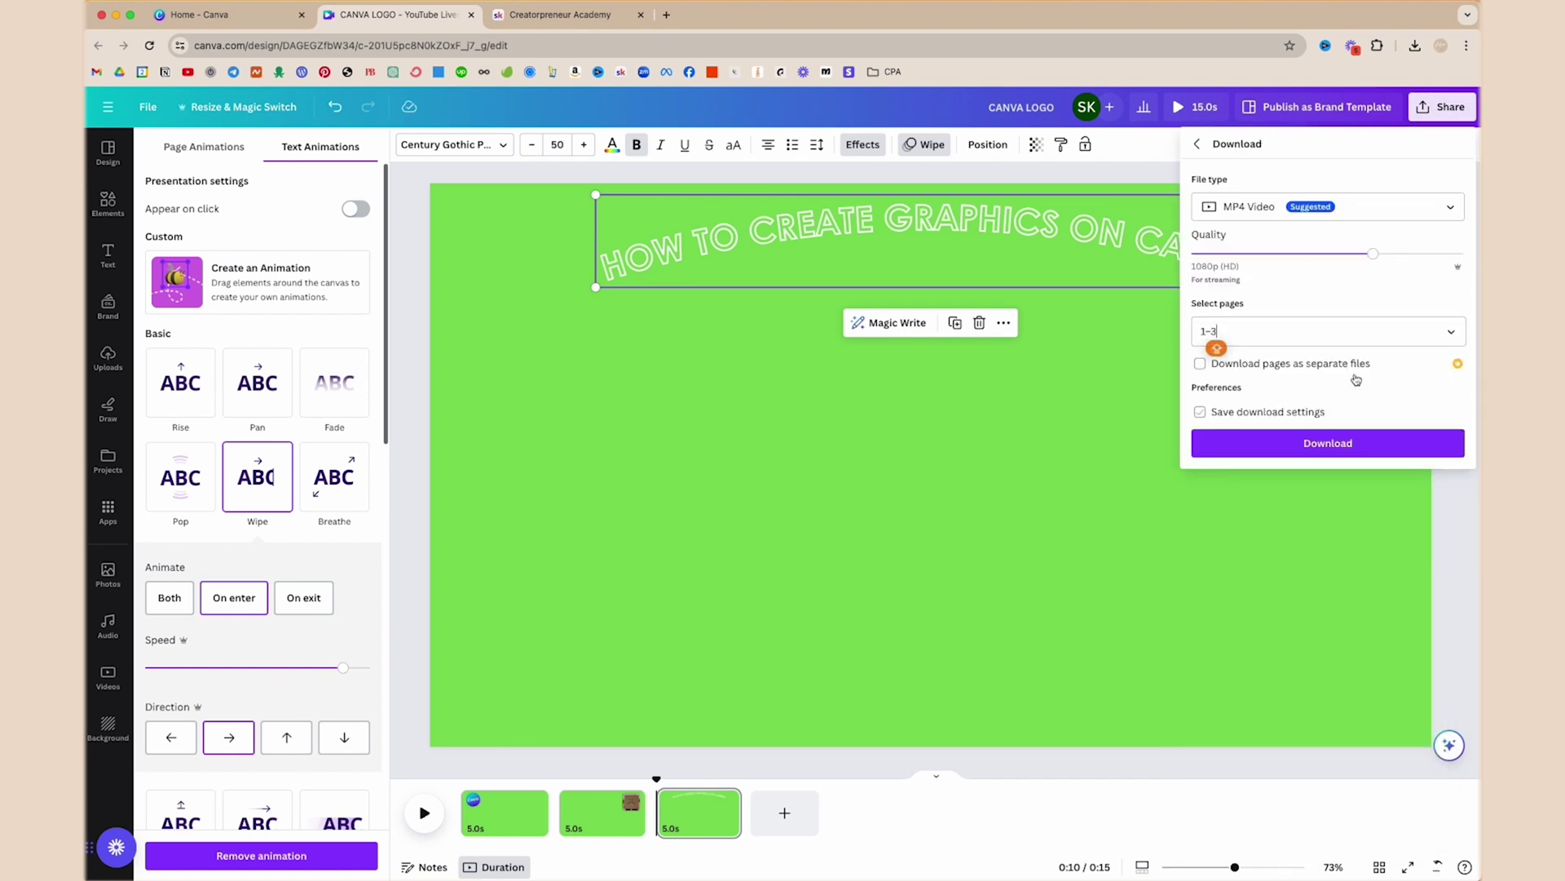
pyautogui.click(1448, 332)
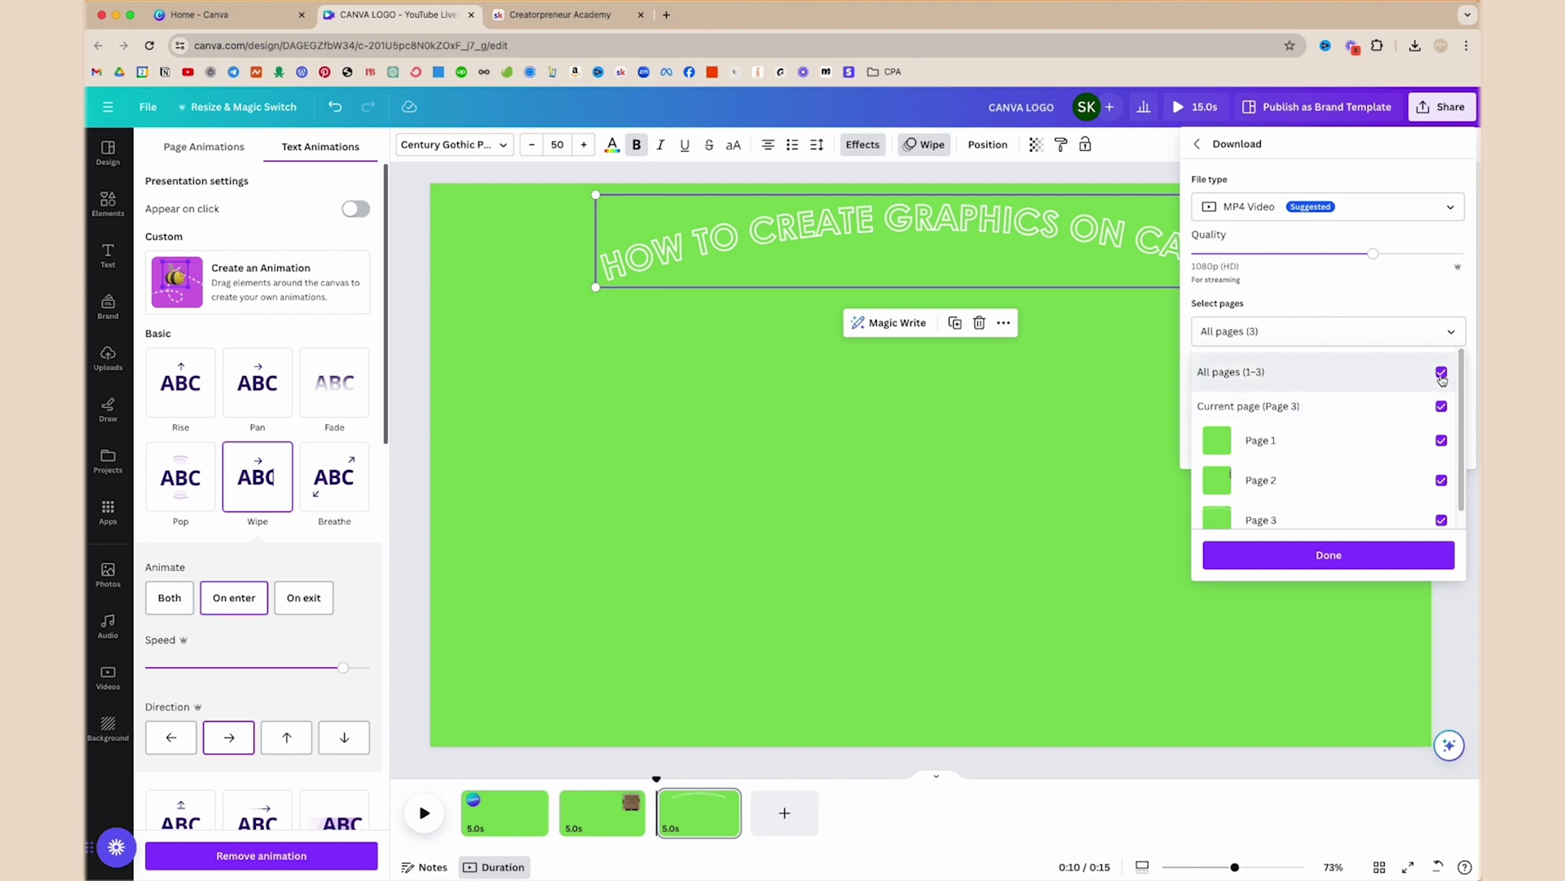
pyautogui.click(1440, 373)
pyautogui.scroll(-1, 1448, 456)
pyautogui.click(1441, 503)
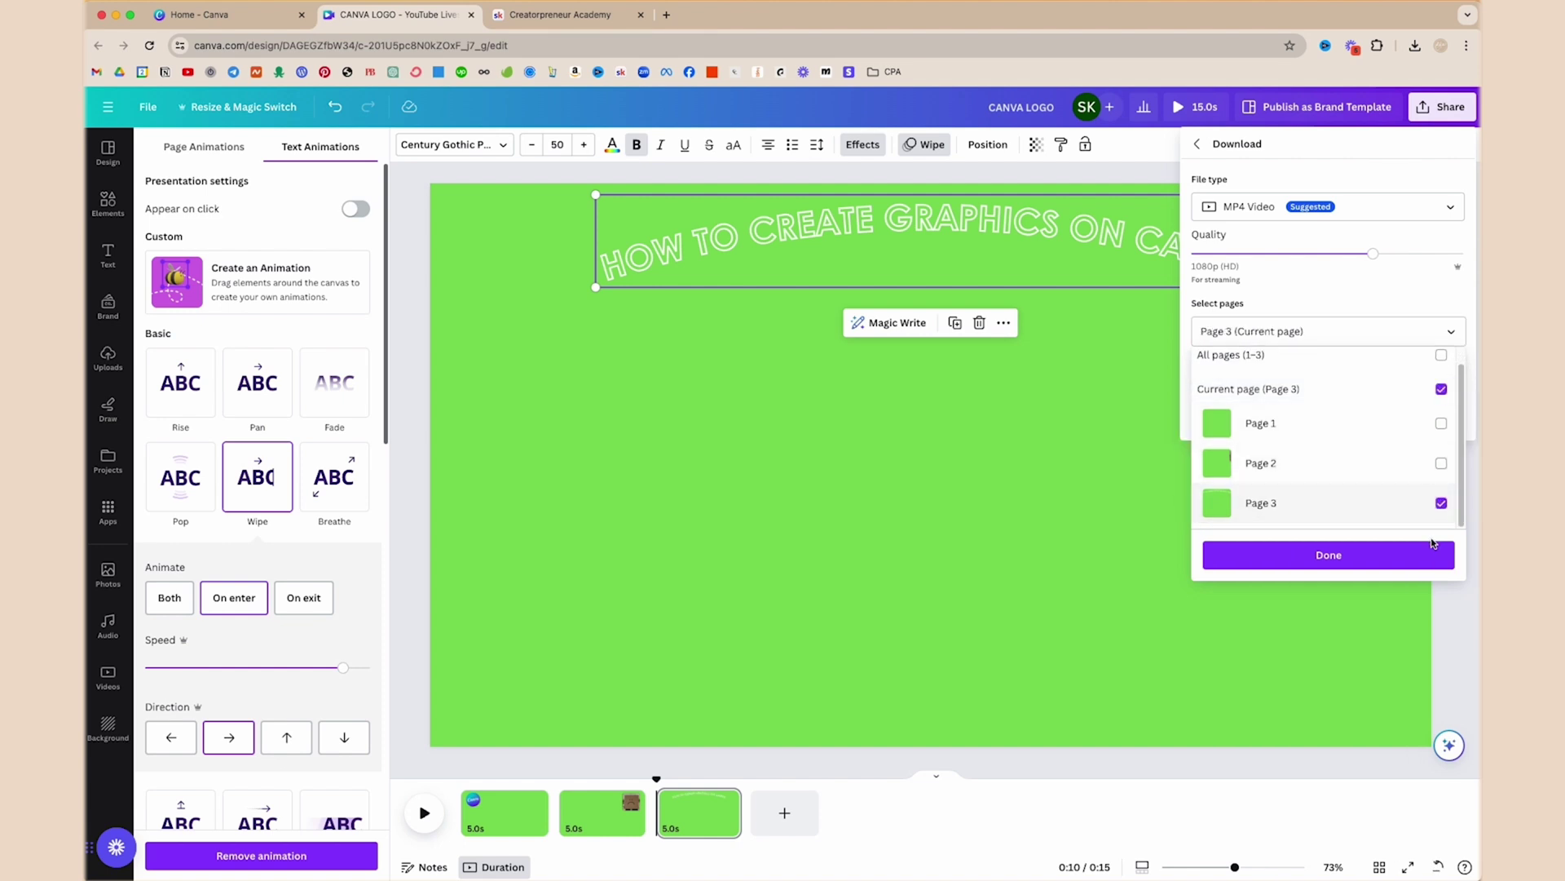
pyautogui.click(1405, 554)
pyautogui.click(1358, 419)
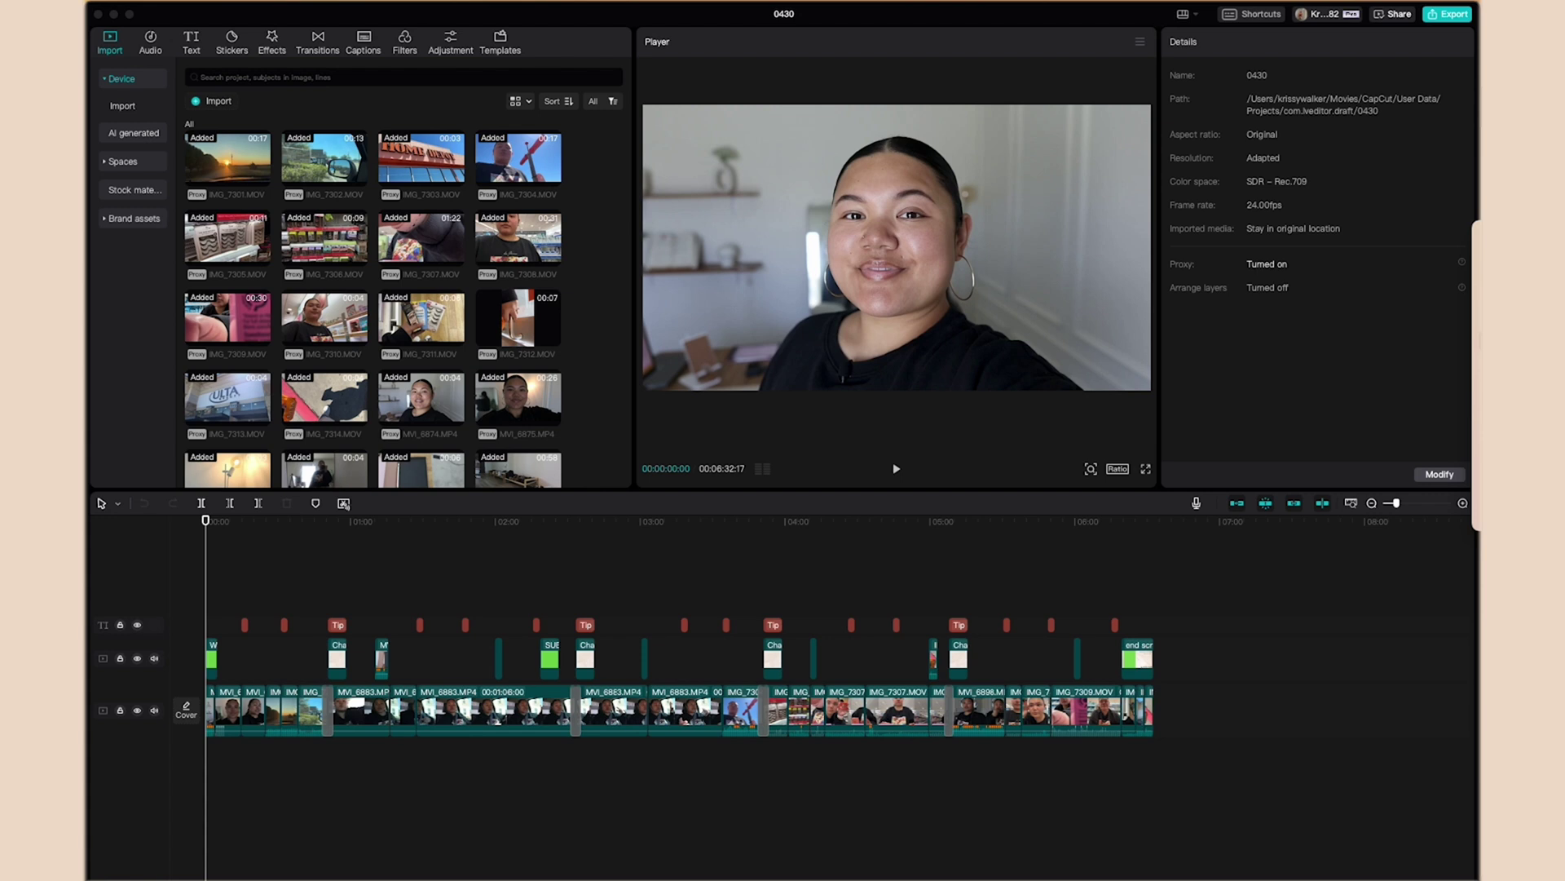
# Import the three exported Canva MP4s and drop the Canva logo clip onto the overlay track.
pyautogui.moveTo(606, 203); pyautogui.dragTo(512, 318)
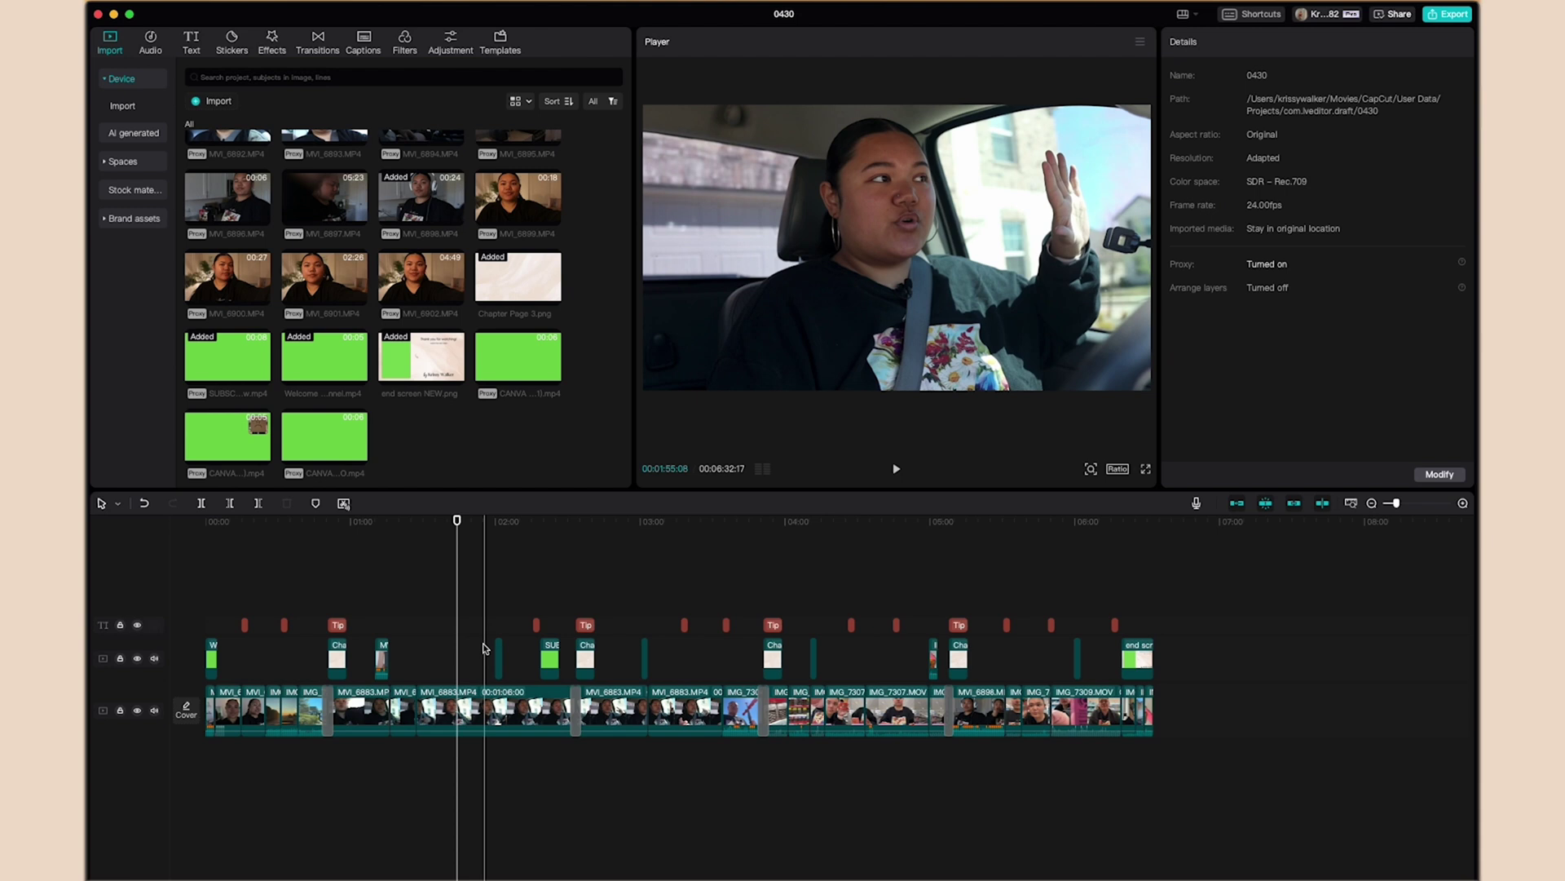
pyautogui.click(523, 368)
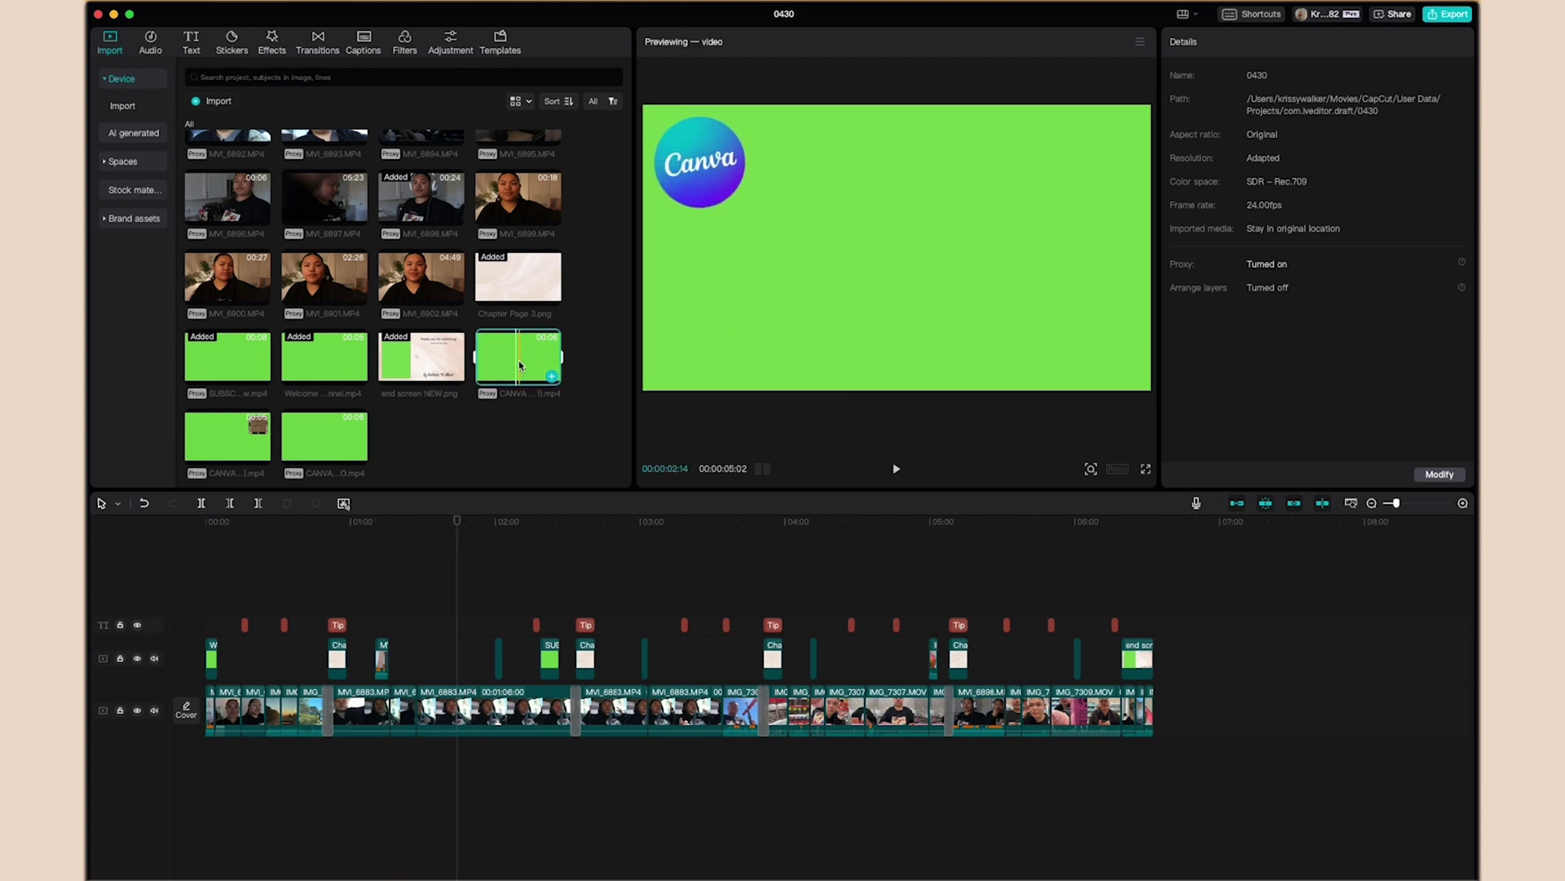
pyautogui.moveTo(522, 358); pyautogui.dragTo(422, 671)
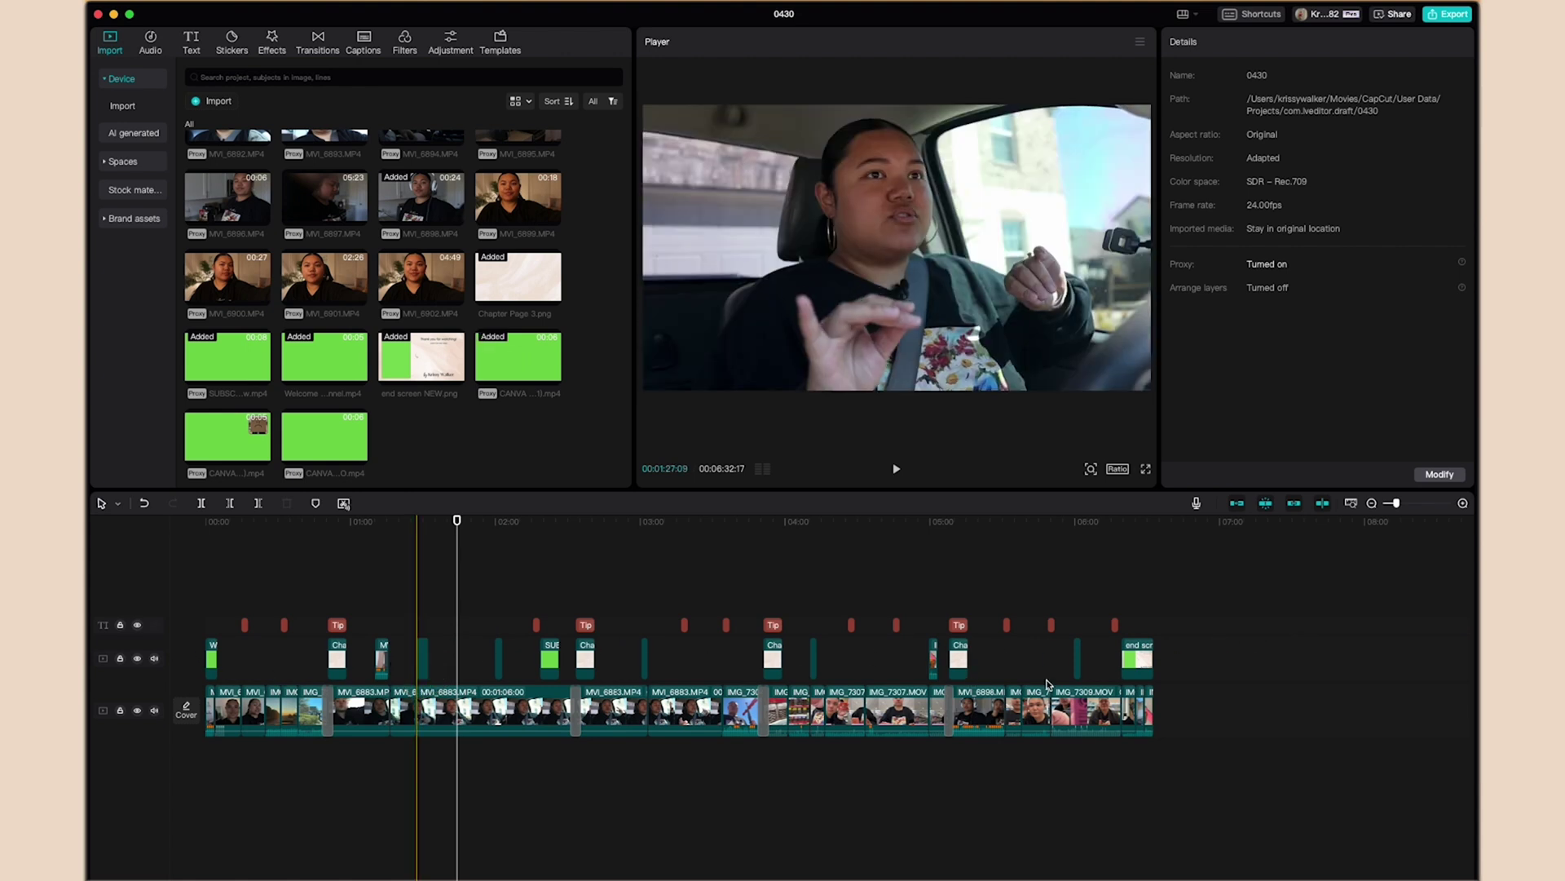
# Select the Canva logo clip on the overlay track with the playhead moved to it.
pyautogui.click(1292, 714)
pyautogui.moveTo(1292, 715); pyautogui.dragTo(556, 717)
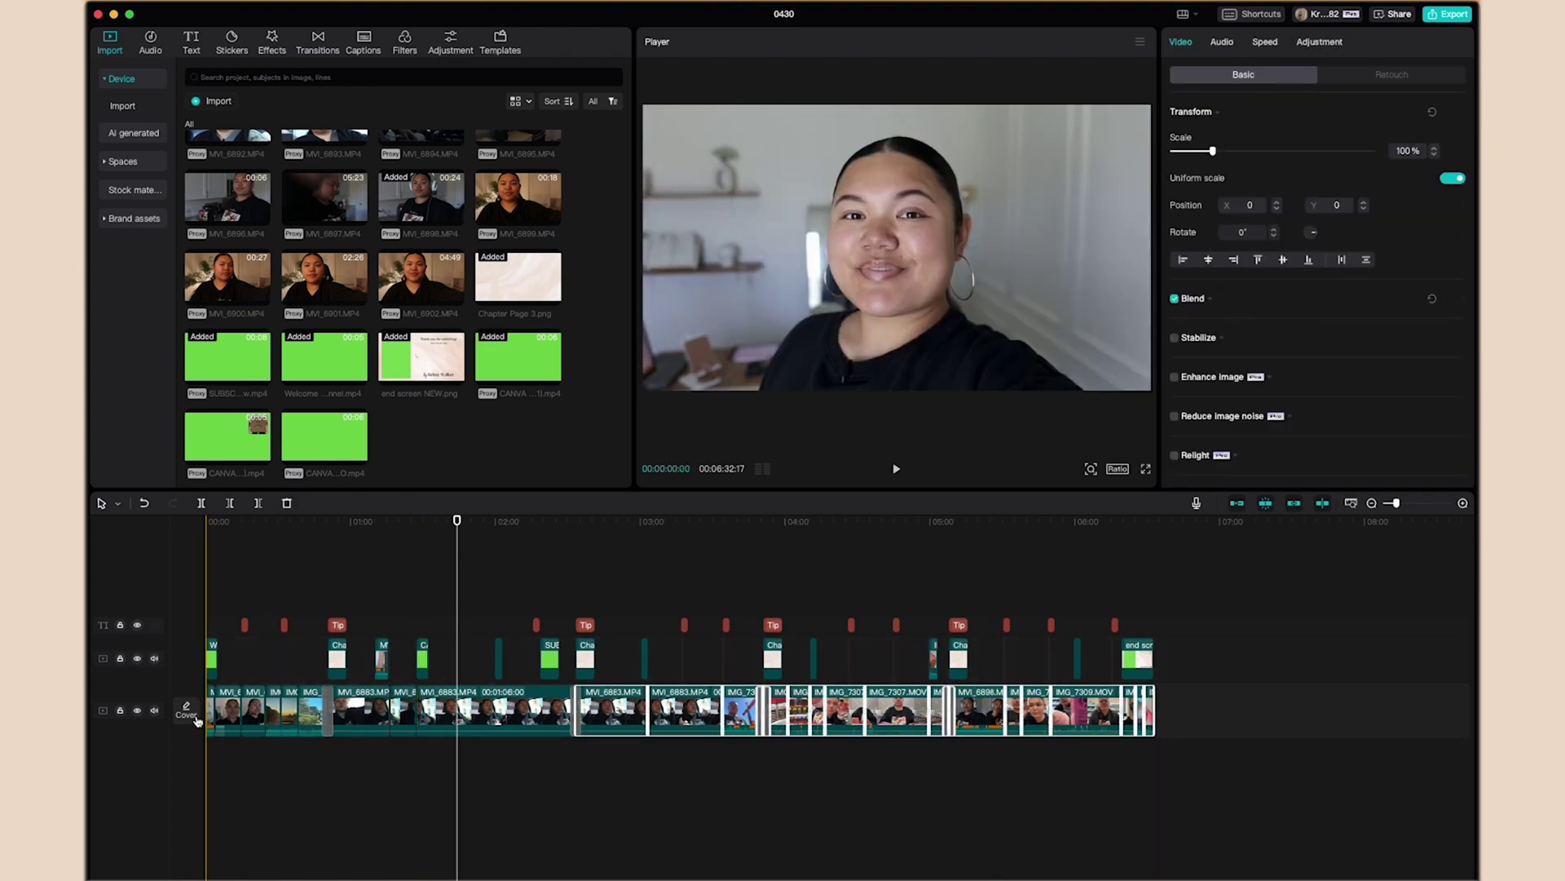
pyautogui.press('super+a')
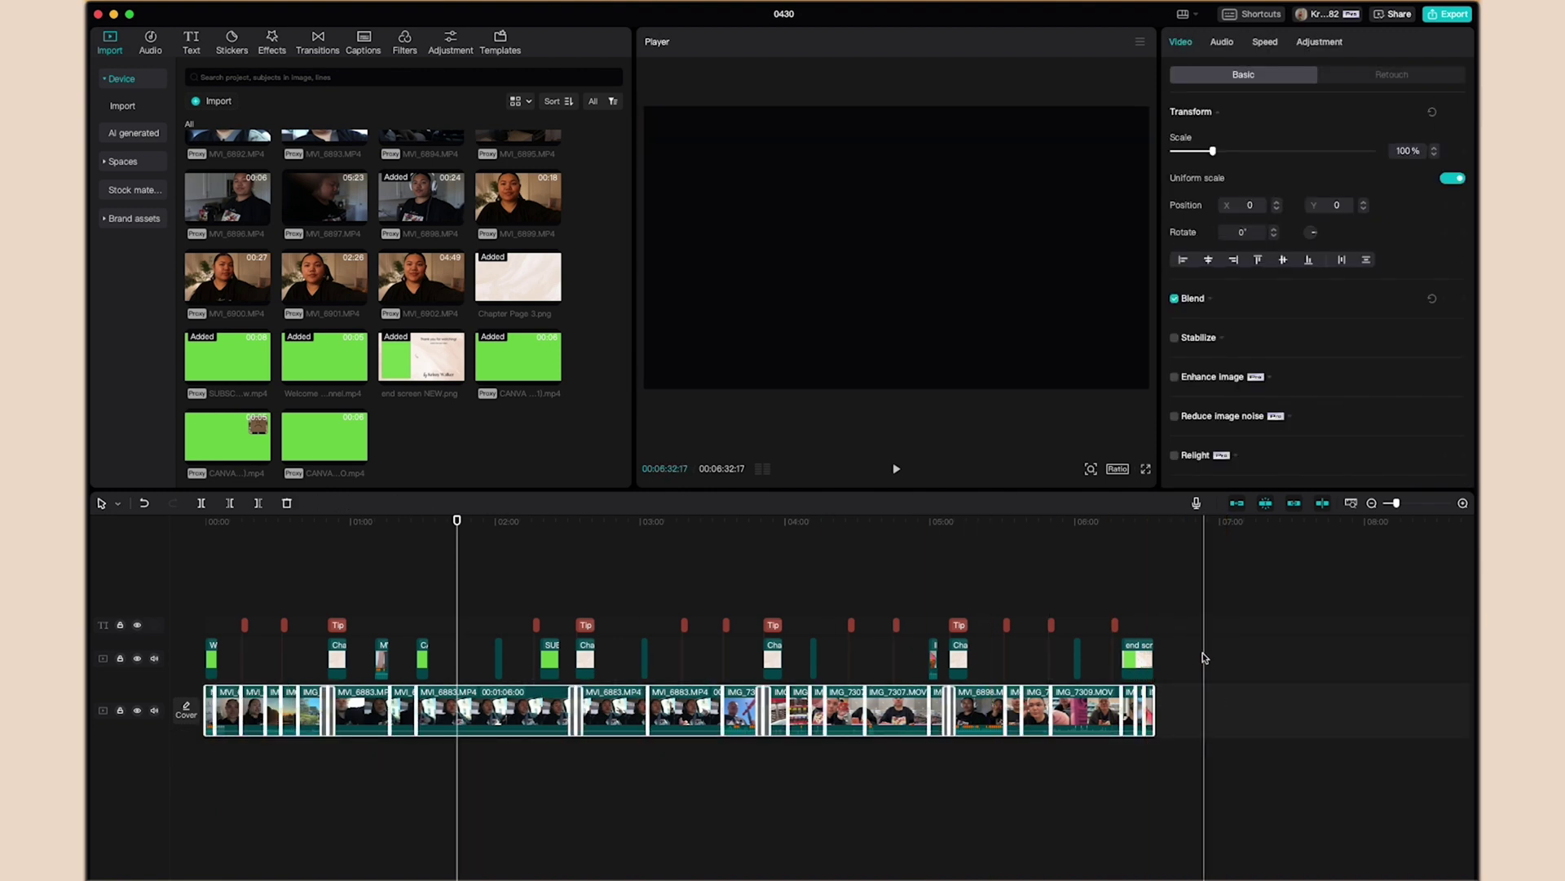
pyautogui.moveTo(1204, 657); pyautogui.dragTo(192, 657)
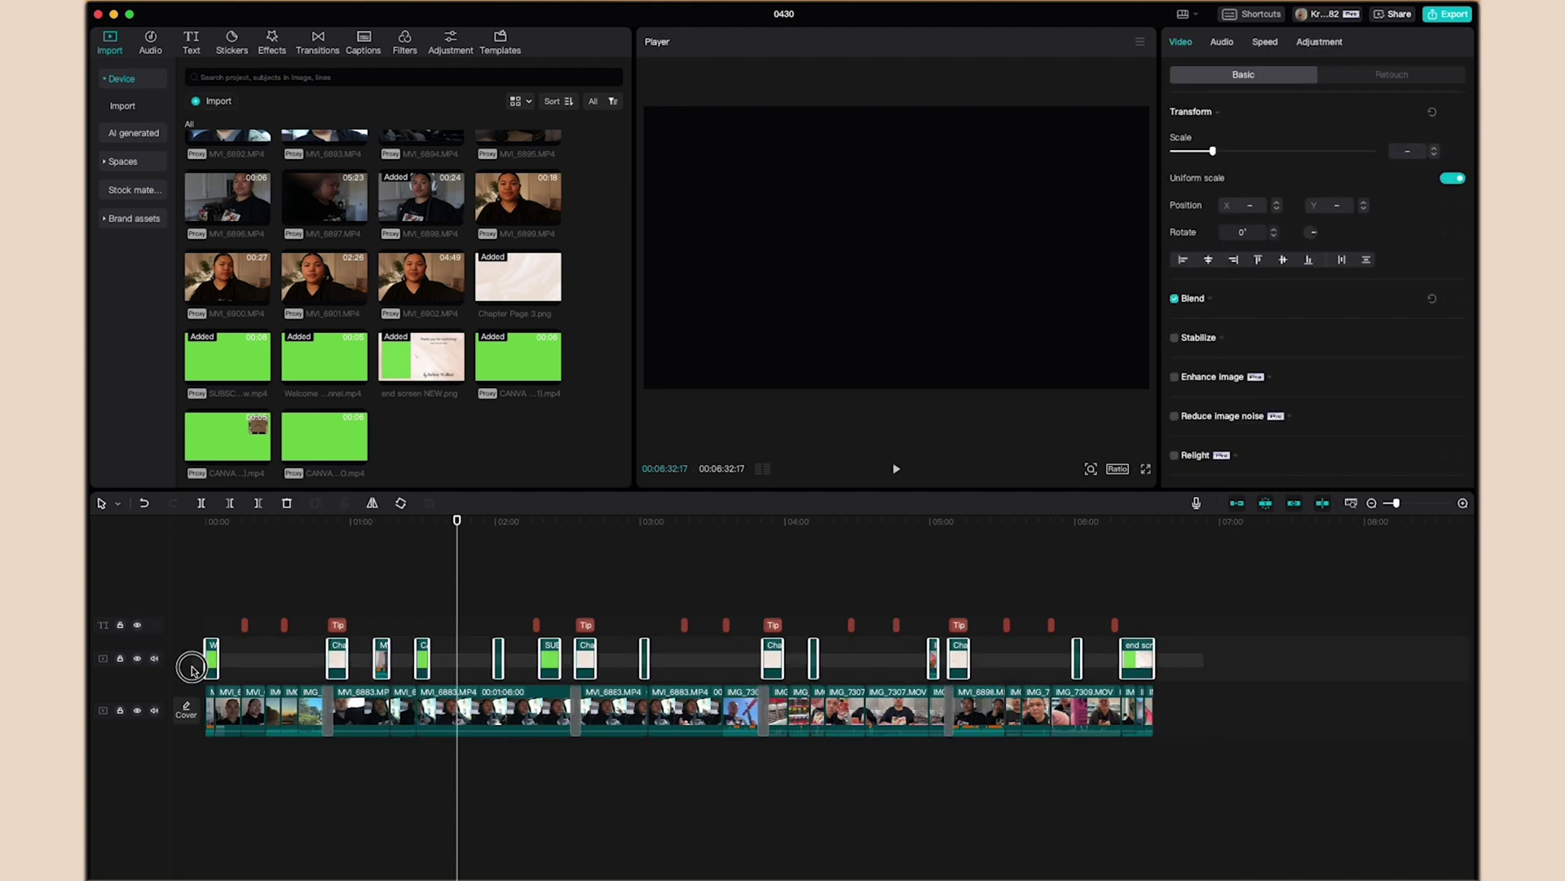
pyautogui.click(421, 587)
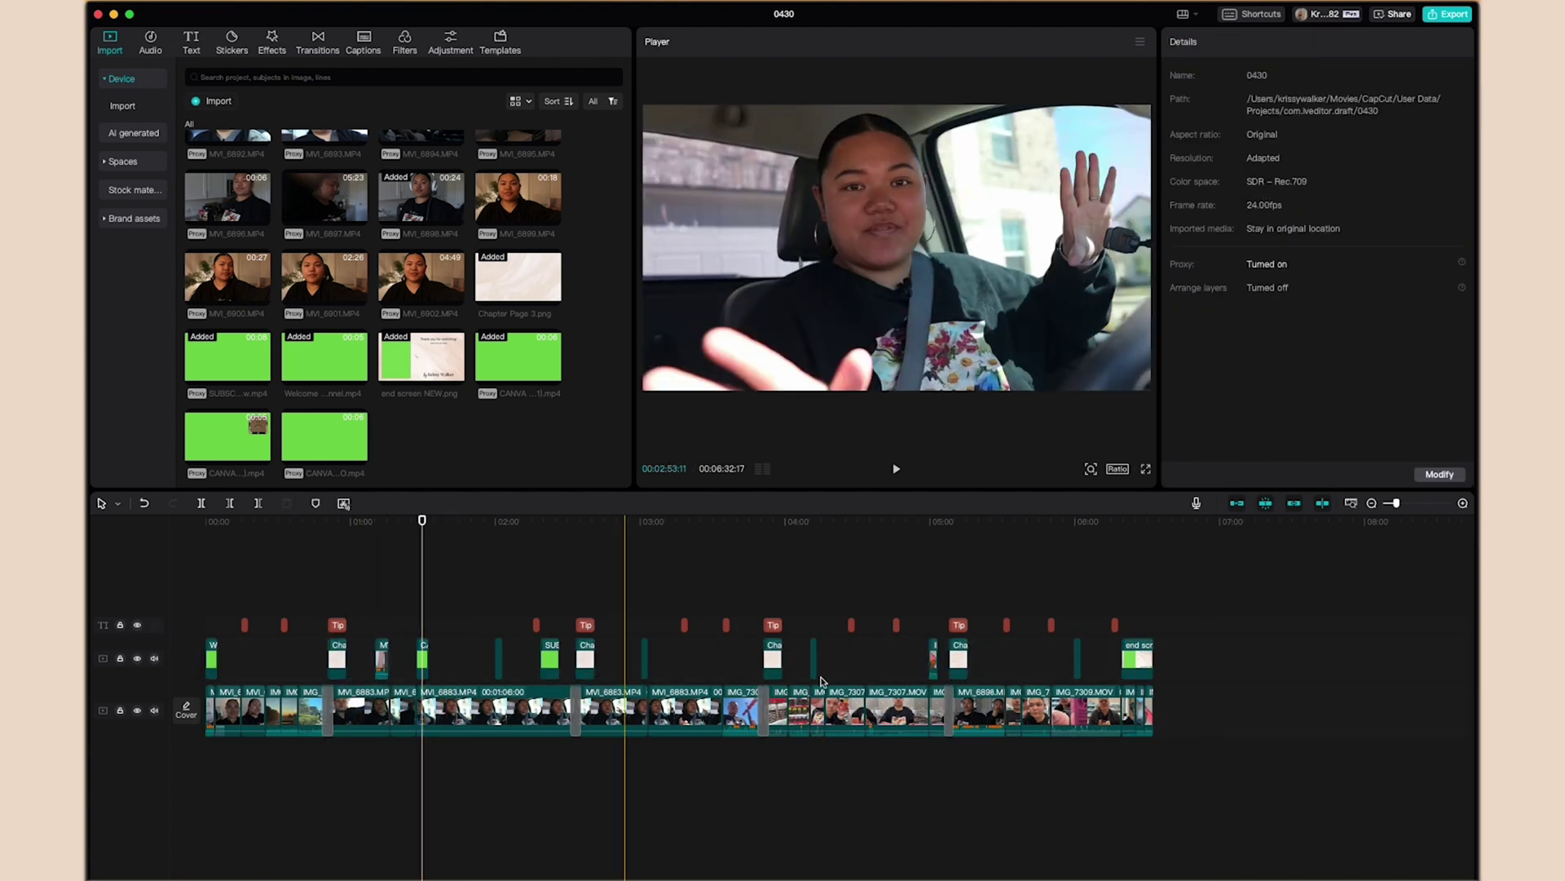
pyautogui.click(423, 662)
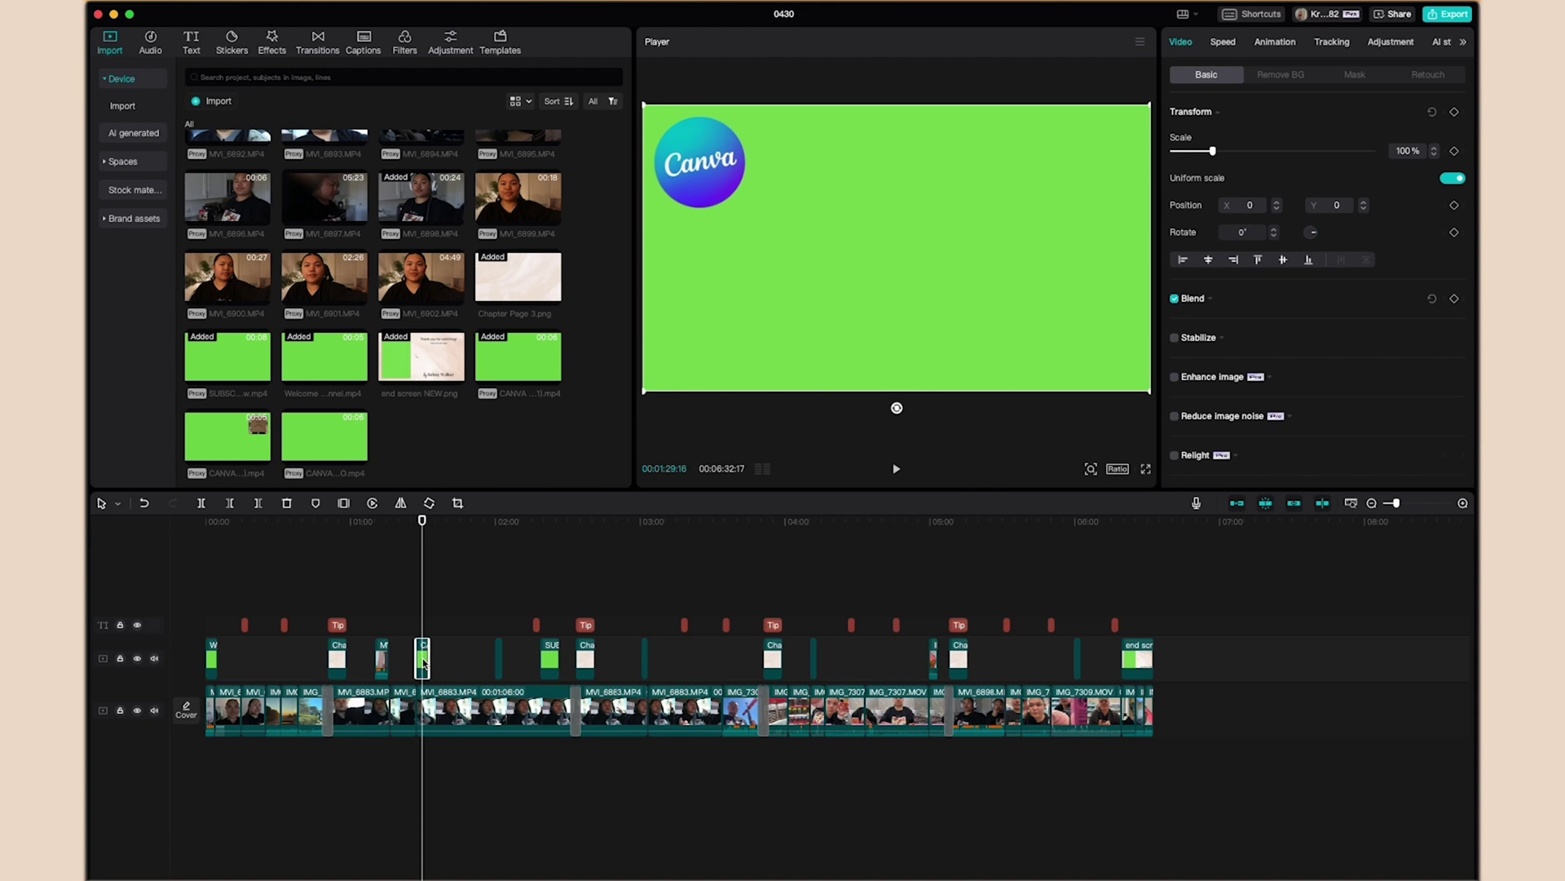
# Chroma-key the green out of the Canva logo clip at intensity 16 and play it back.
pyautogui.click(1292, 80)
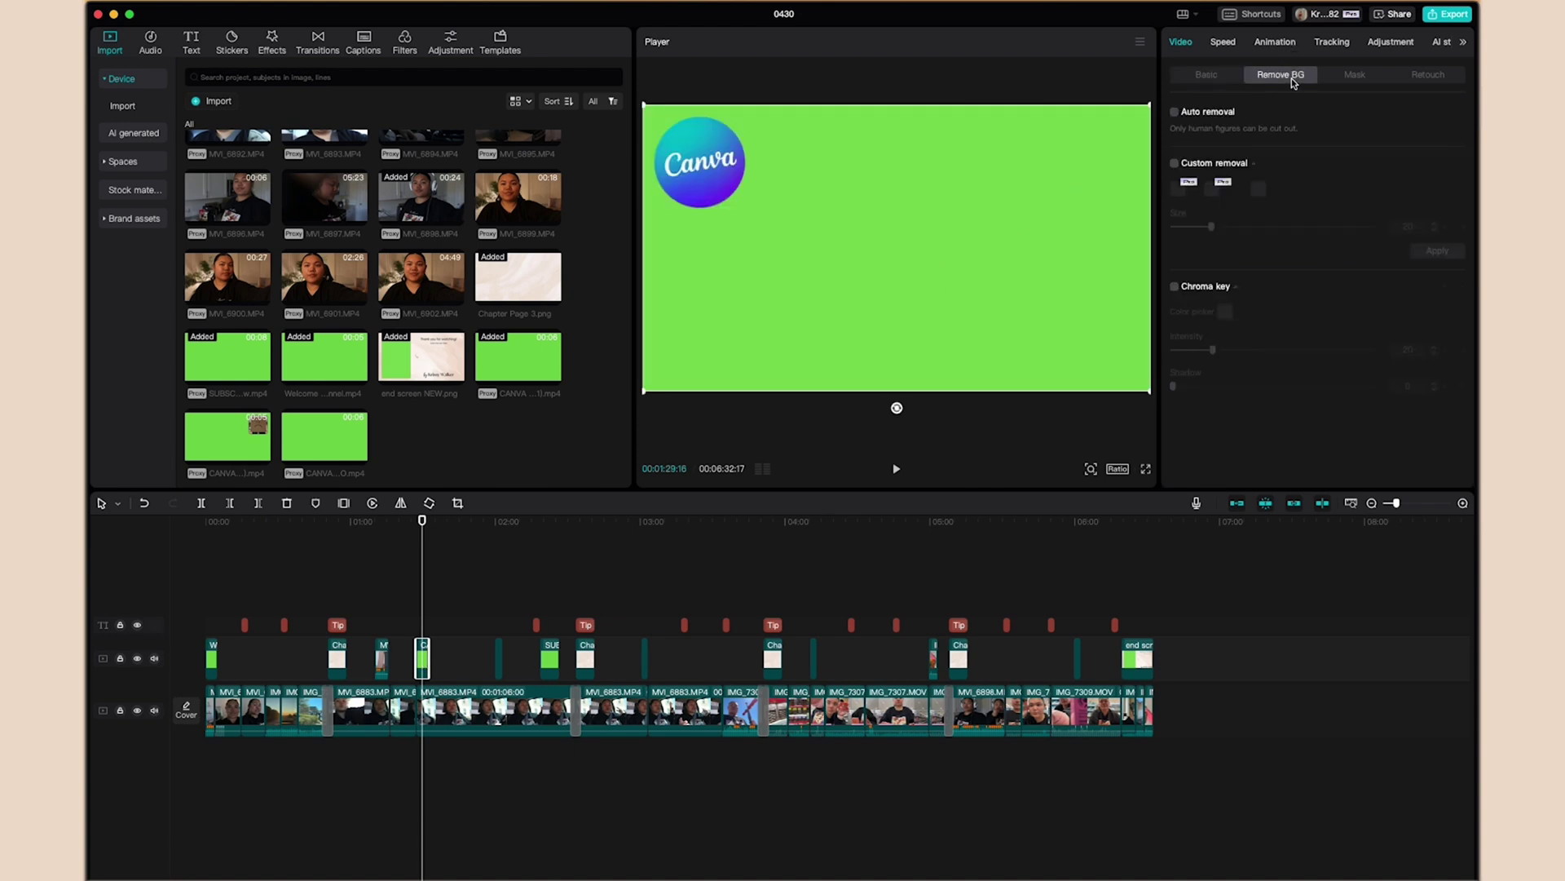
pyautogui.click(1175, 287)
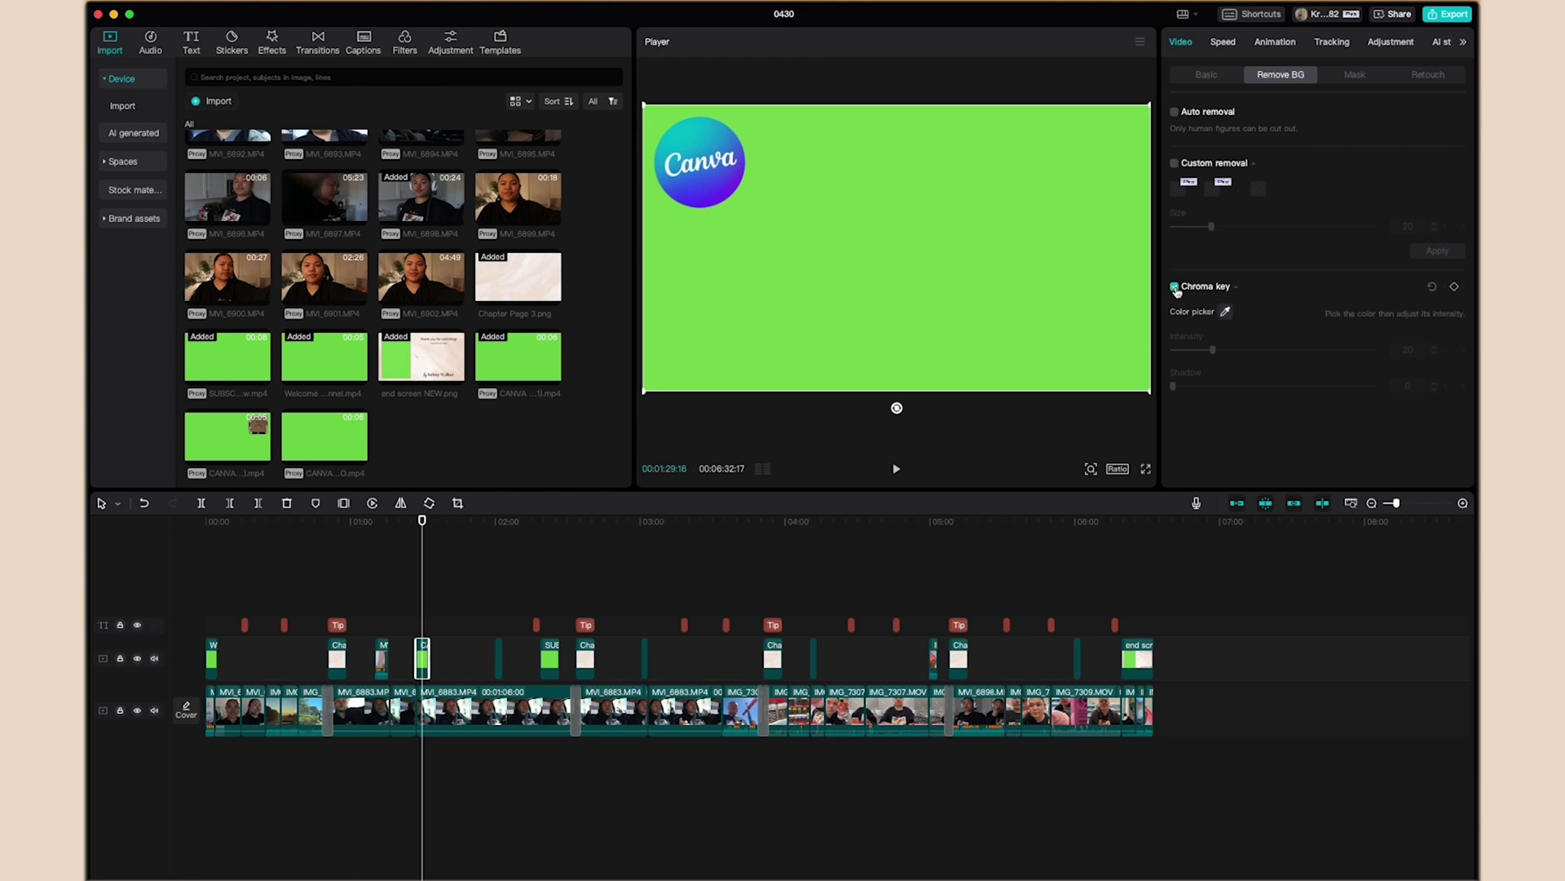
pyautogui.click(1228, 314)
pyautogui.click(994, 265)
pyautogui.moveTo(1215, 351)
pyautogui.mouseDown()
pyautogui.moveTo(1232, 352)
pyautogui.moveTo(1206, 353)
pyautogui.mouseUp()
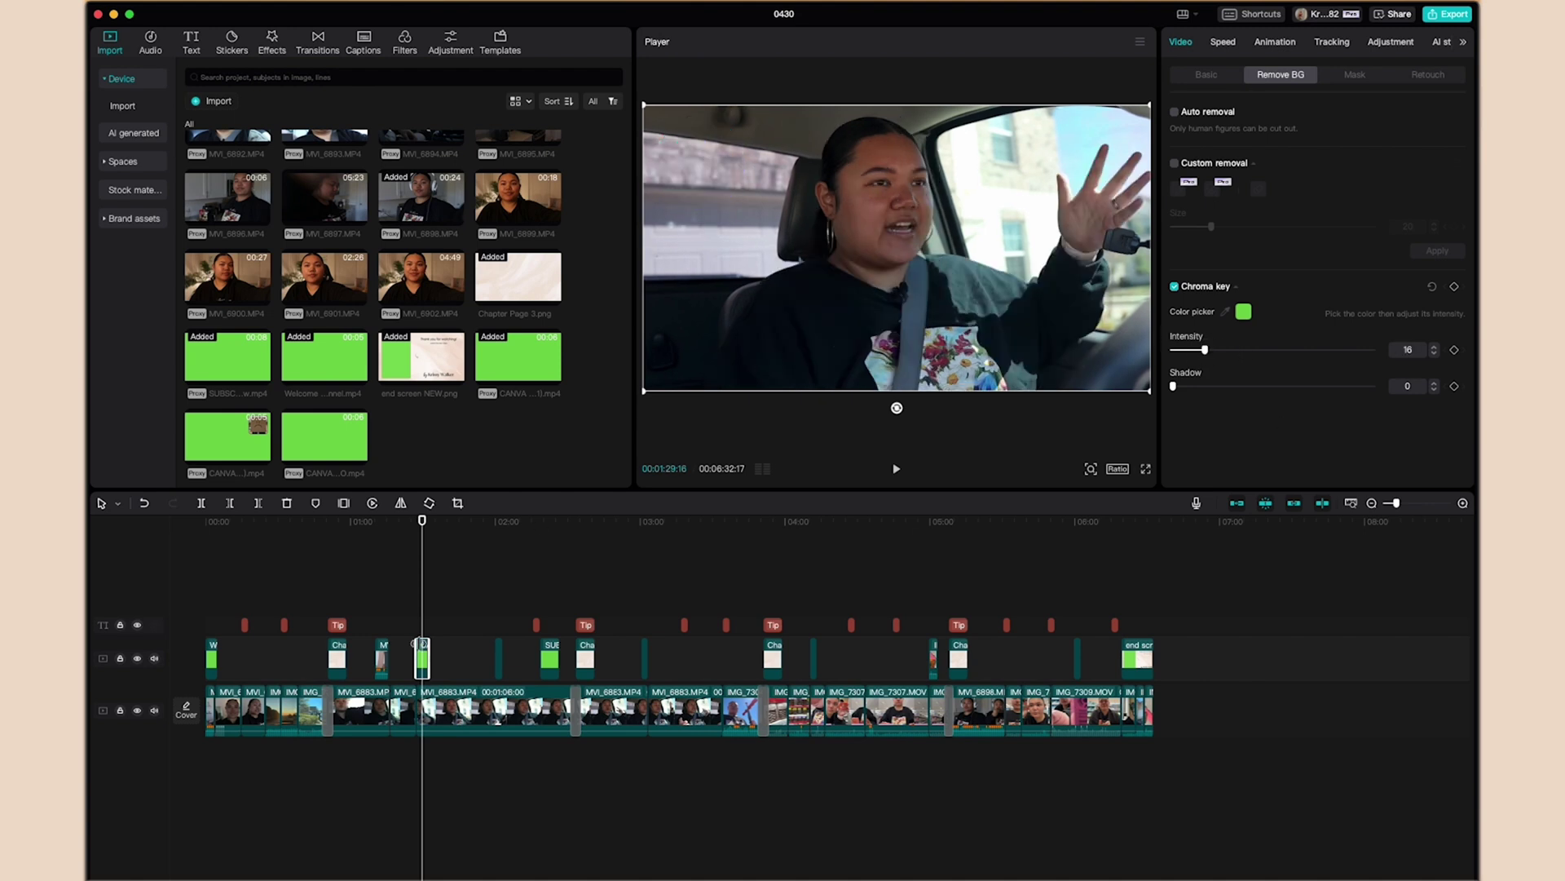
pyautogui.click(417, 626)
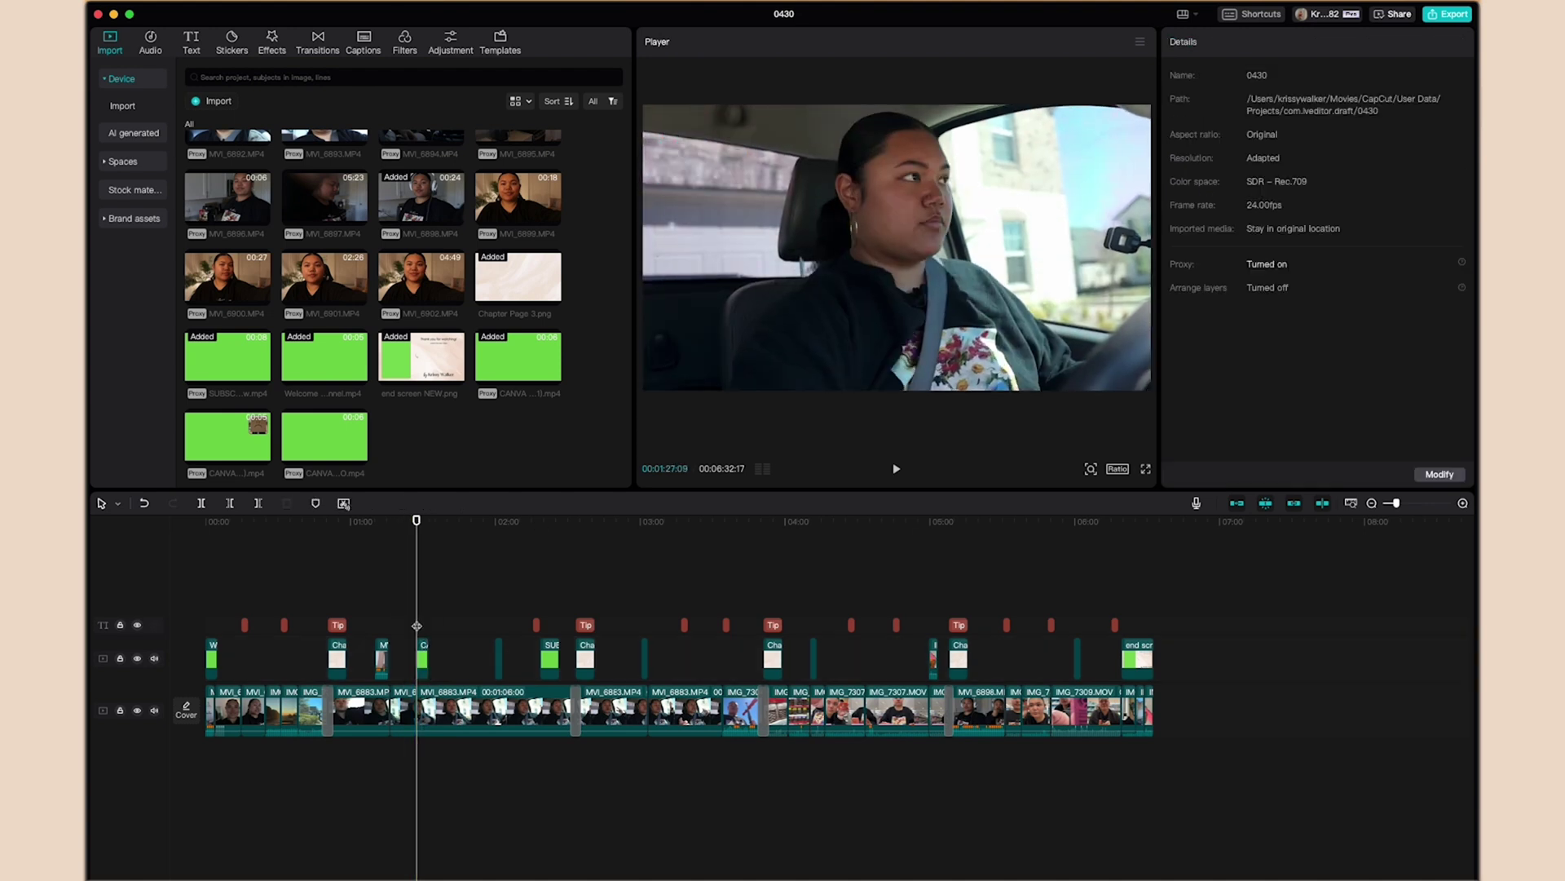
pyautogui.press('space')
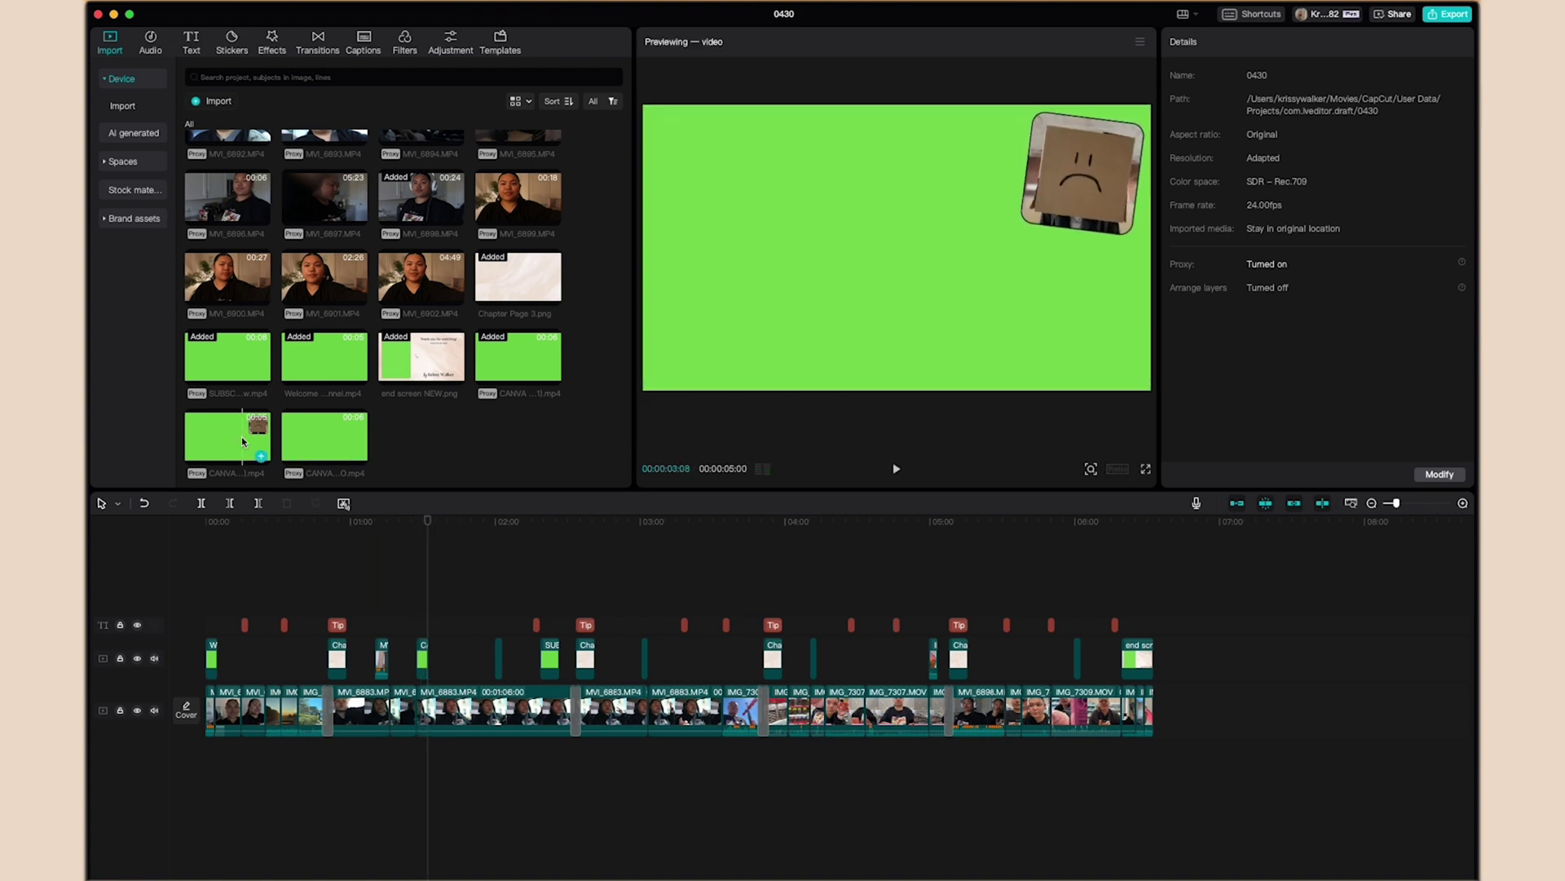
# Place the sad-face box clip on the overlay track, butted against the Canva logo clip.
pyautogui.moveTo(242, 441); pyautogui.dragTo(435, 659)
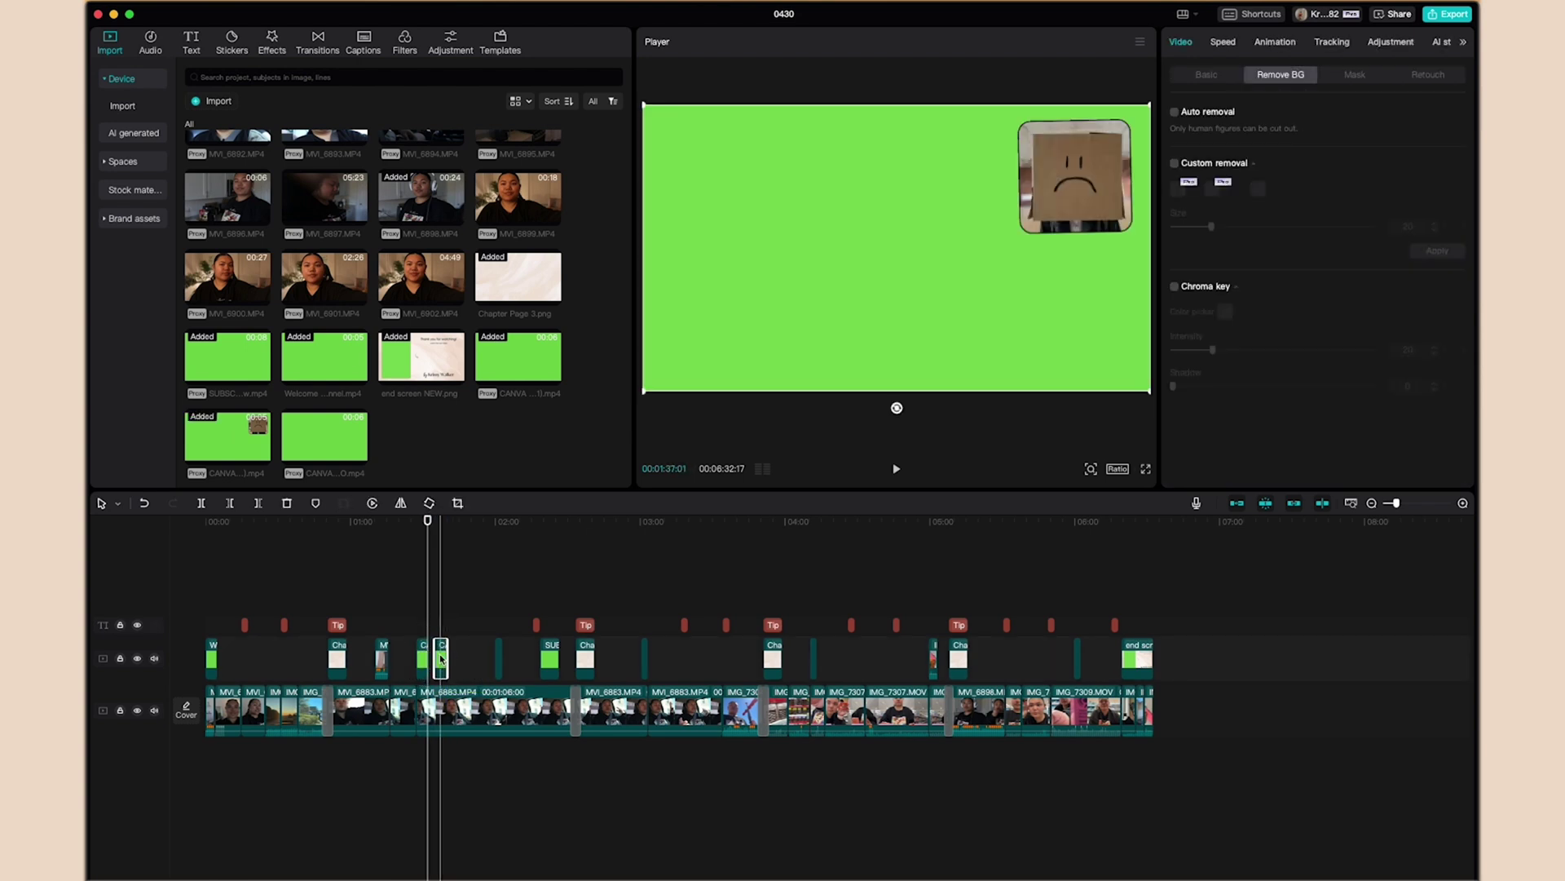
pyautogui.scroll(5, 439, 658)
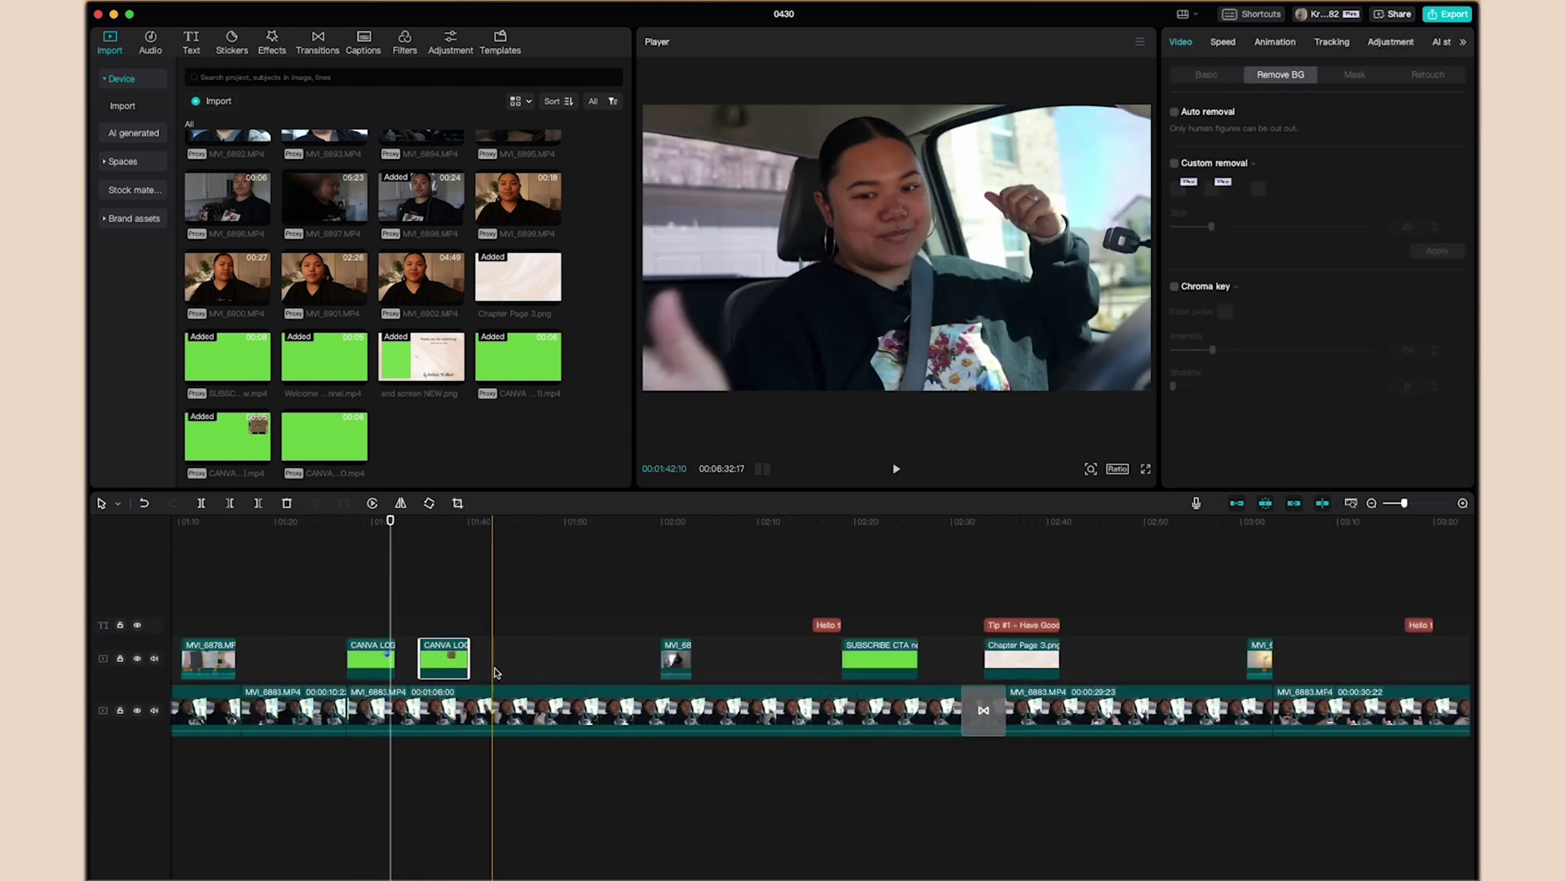
pyautogui.moveTo(447, 662); pyautogui.dragTo(423, 663)
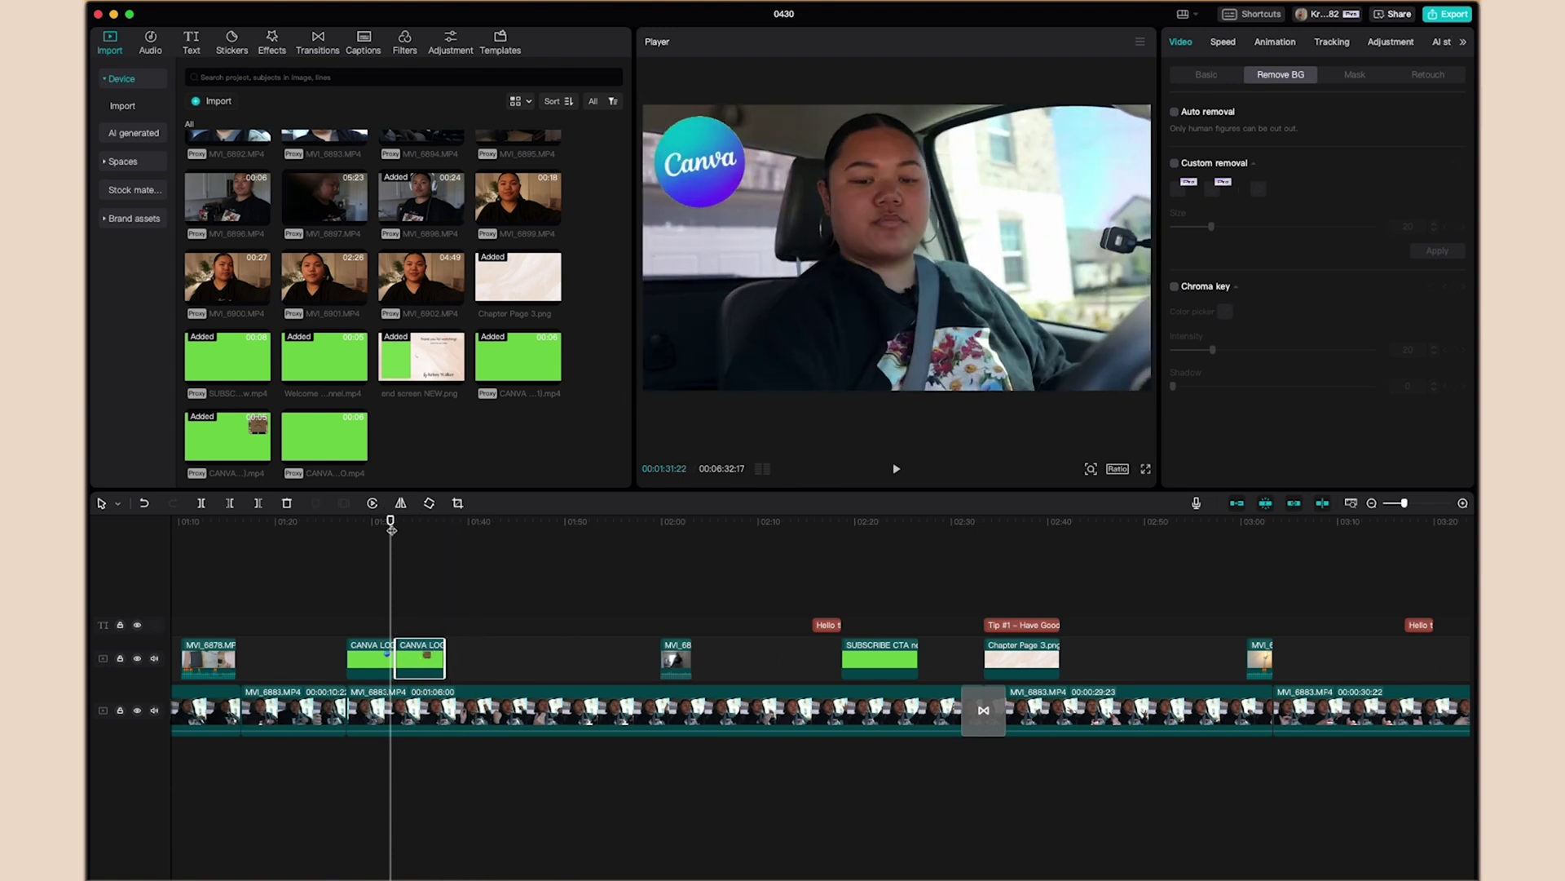
pyautogui.moveTo(389, 516); pyautogui.dragTo(428, 520)
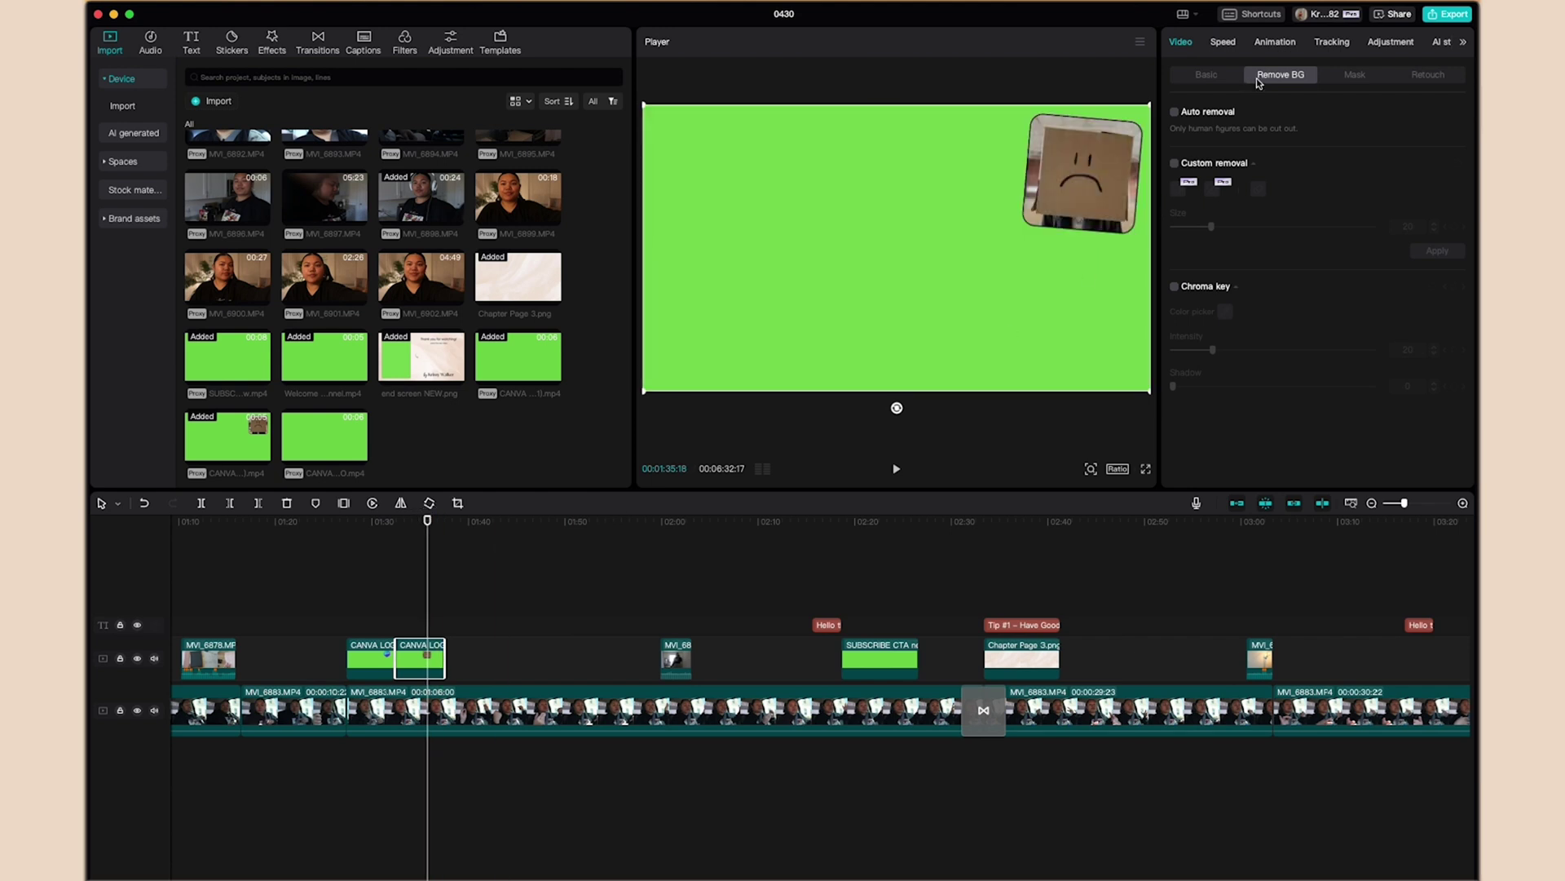
# Chroma-key the box clip's green background and lower the intensity to 5 after a playback check.
pyautogui.click(1175, 287)
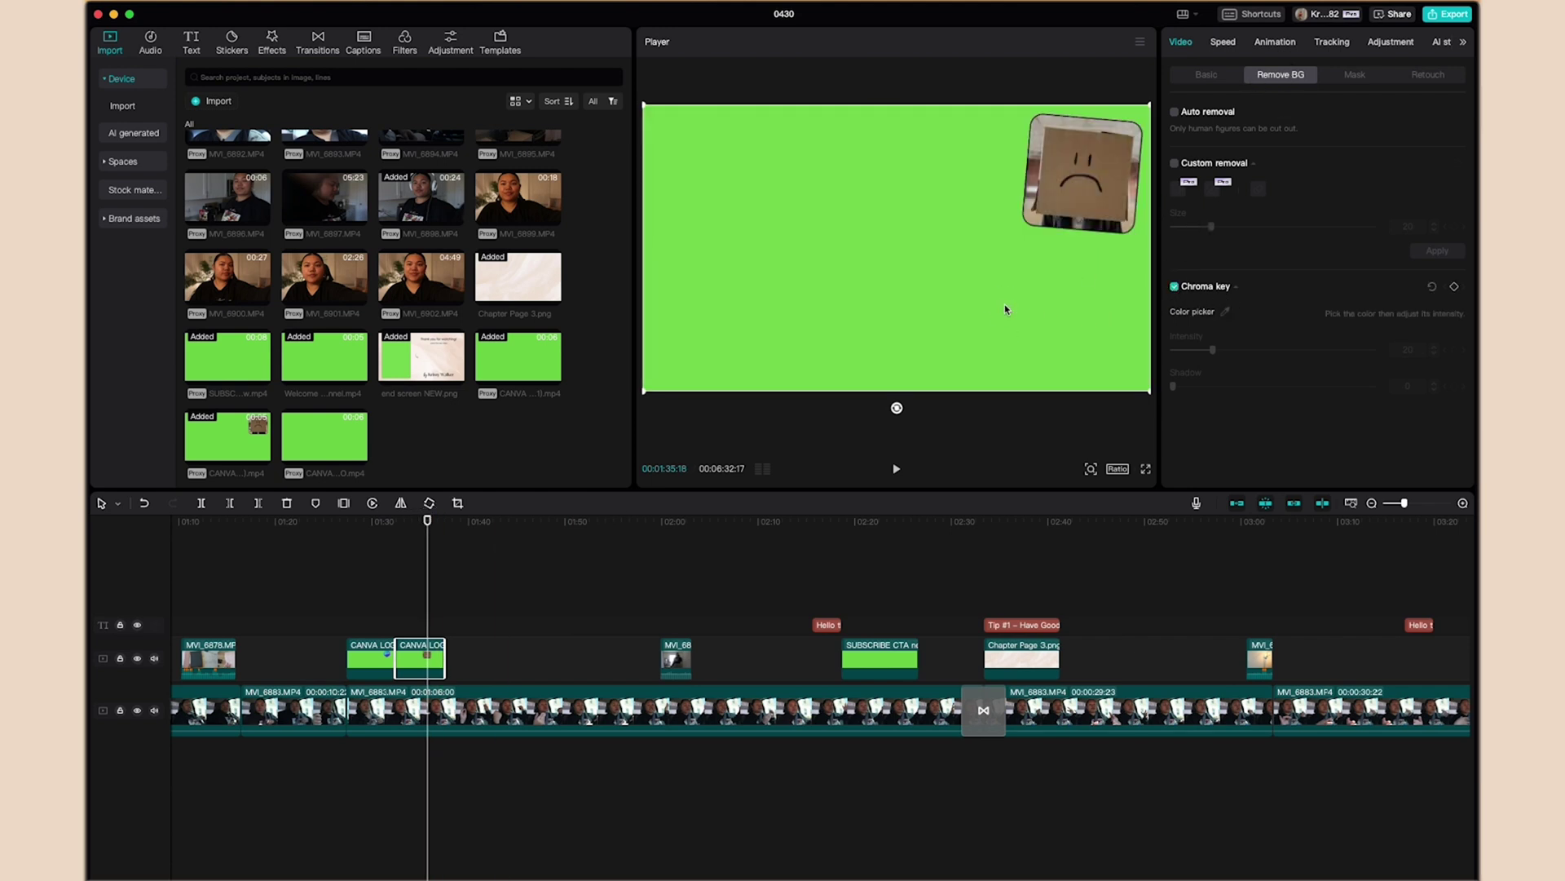
pyautogui.click(1223, 314)
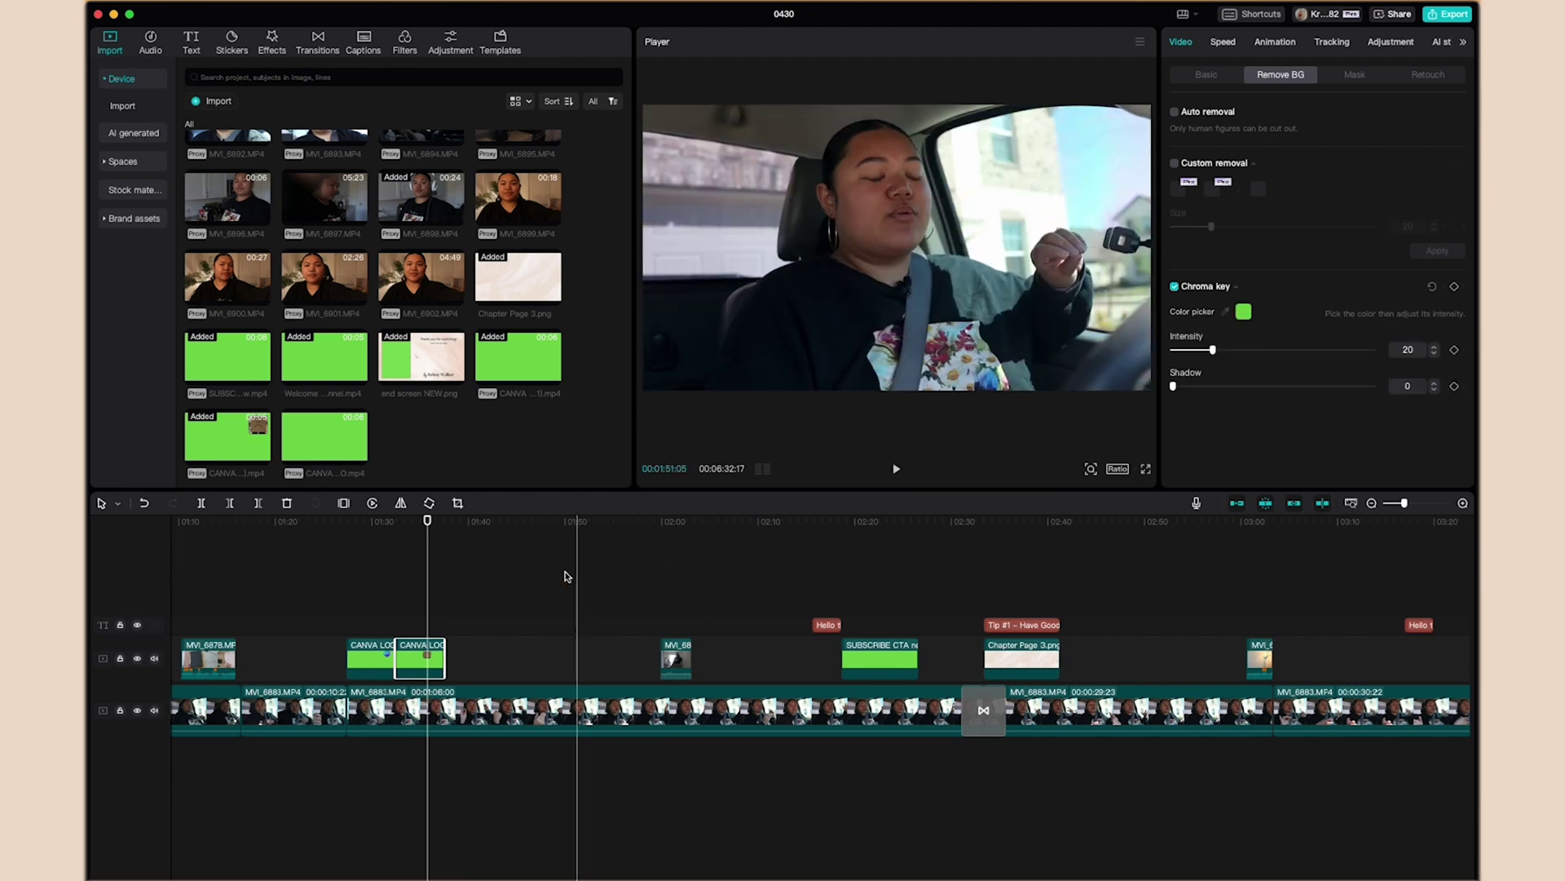
pyautogui.click(390, 595)
pyautogui.press('space')
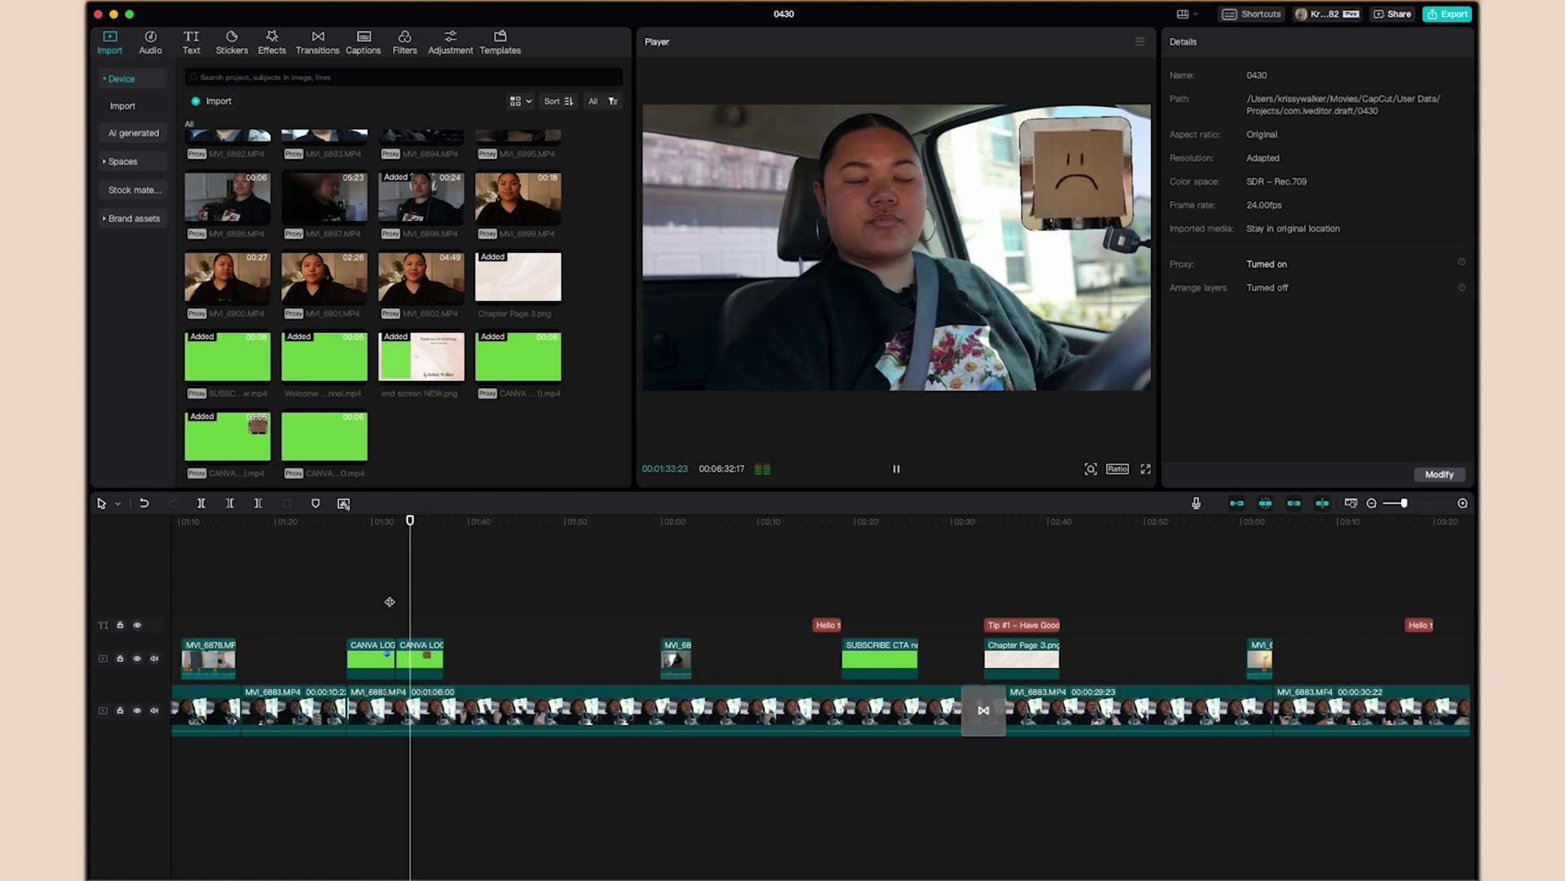
pyautogui.press('space')
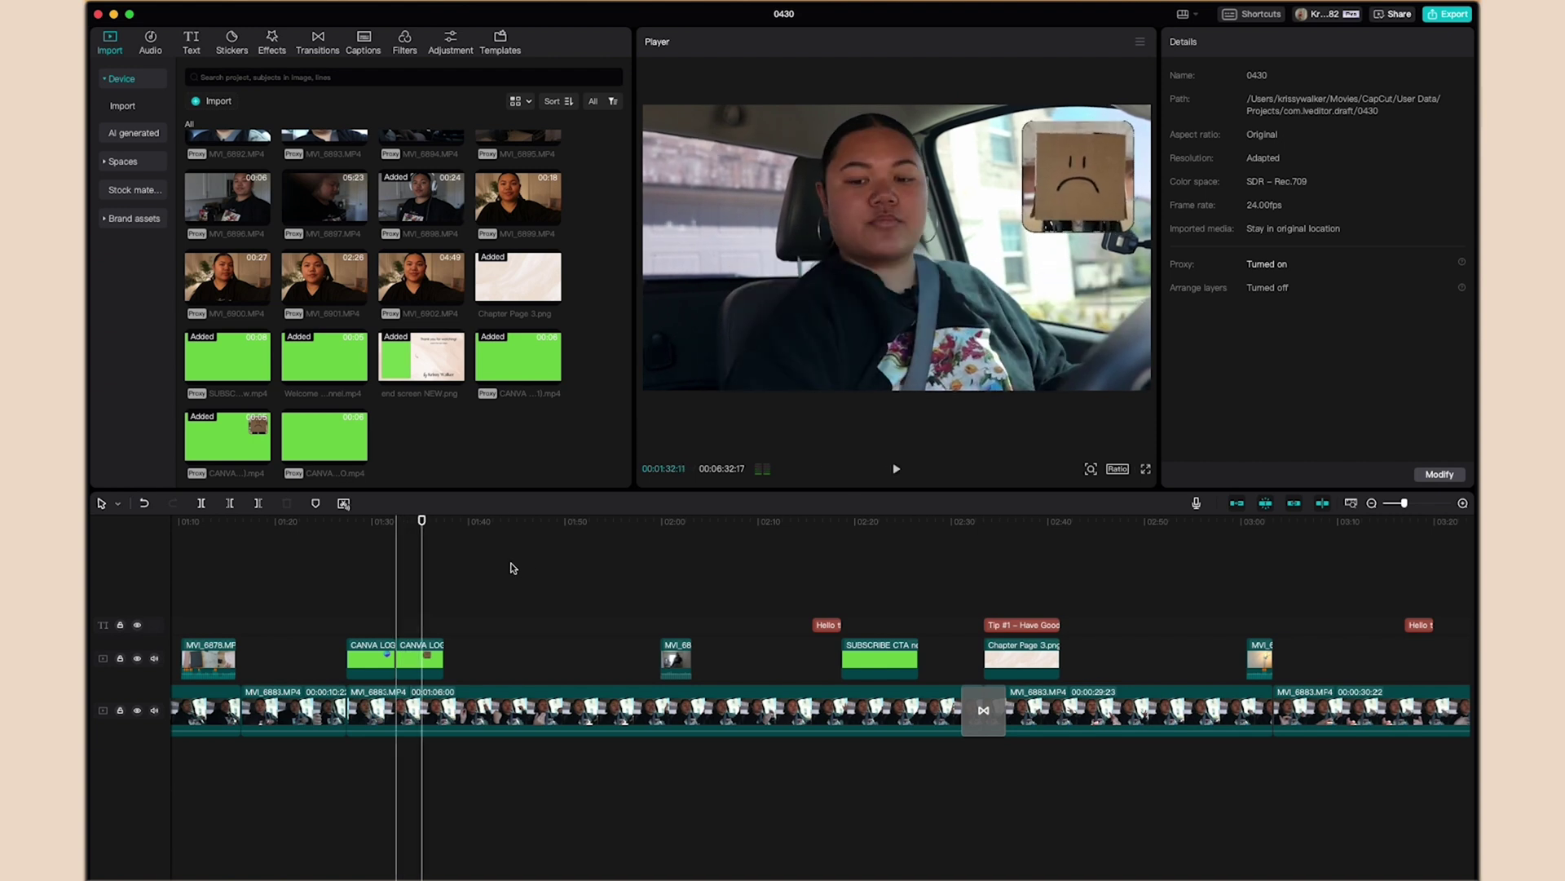
pyautogui.click(420, 657)
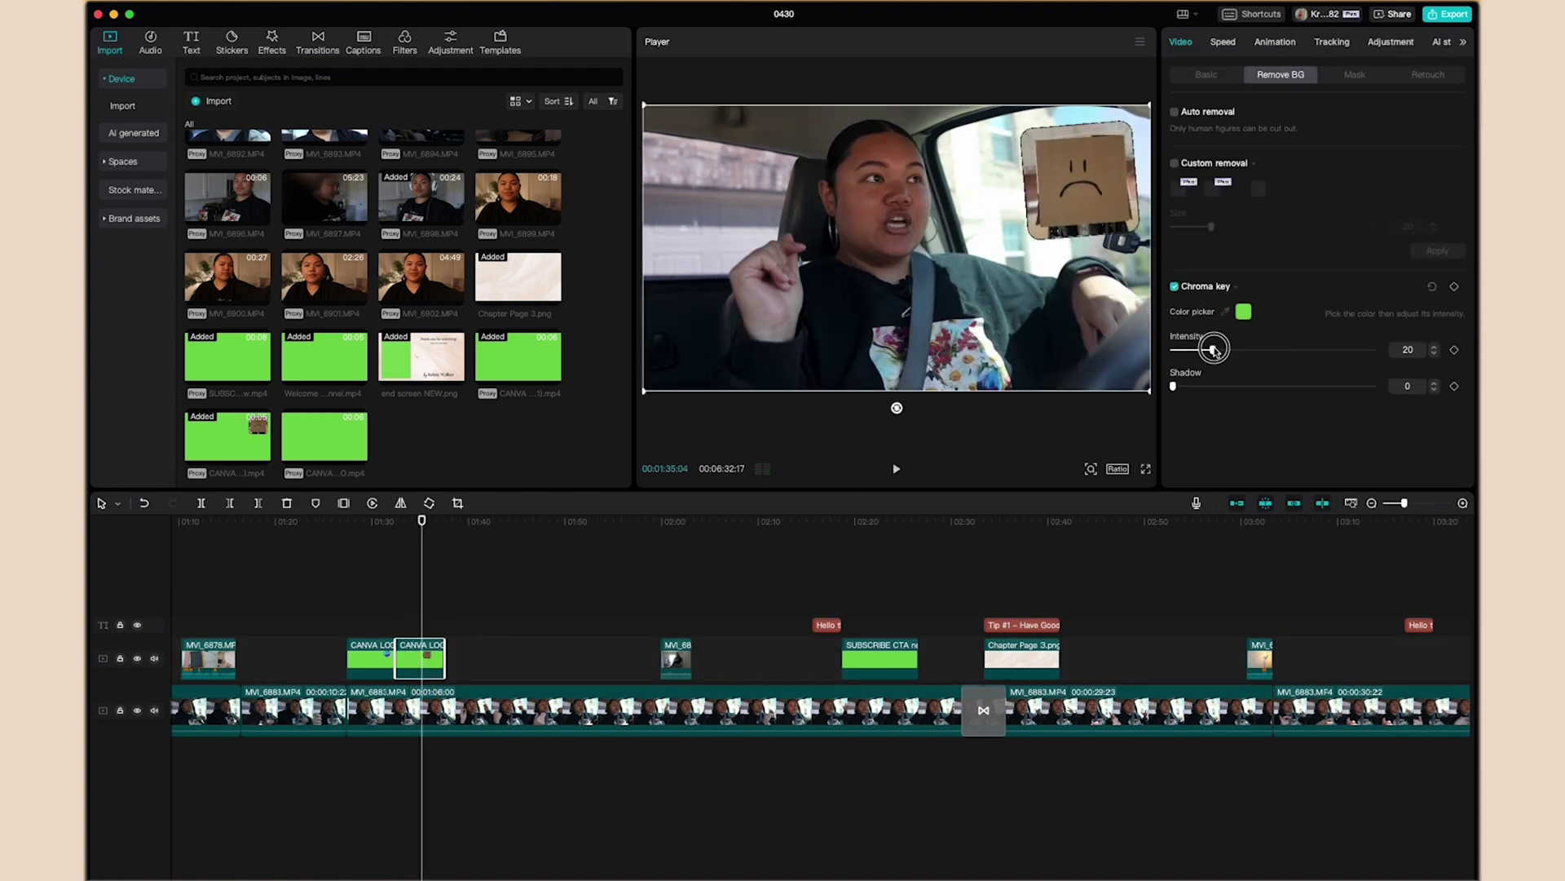
pyautogui.moveTo(1213, 349); pyautogui.dragTo(1254, 362)
pyautogui.moveTo(1172, 355); pyautogui.dragTo(1181, 356)
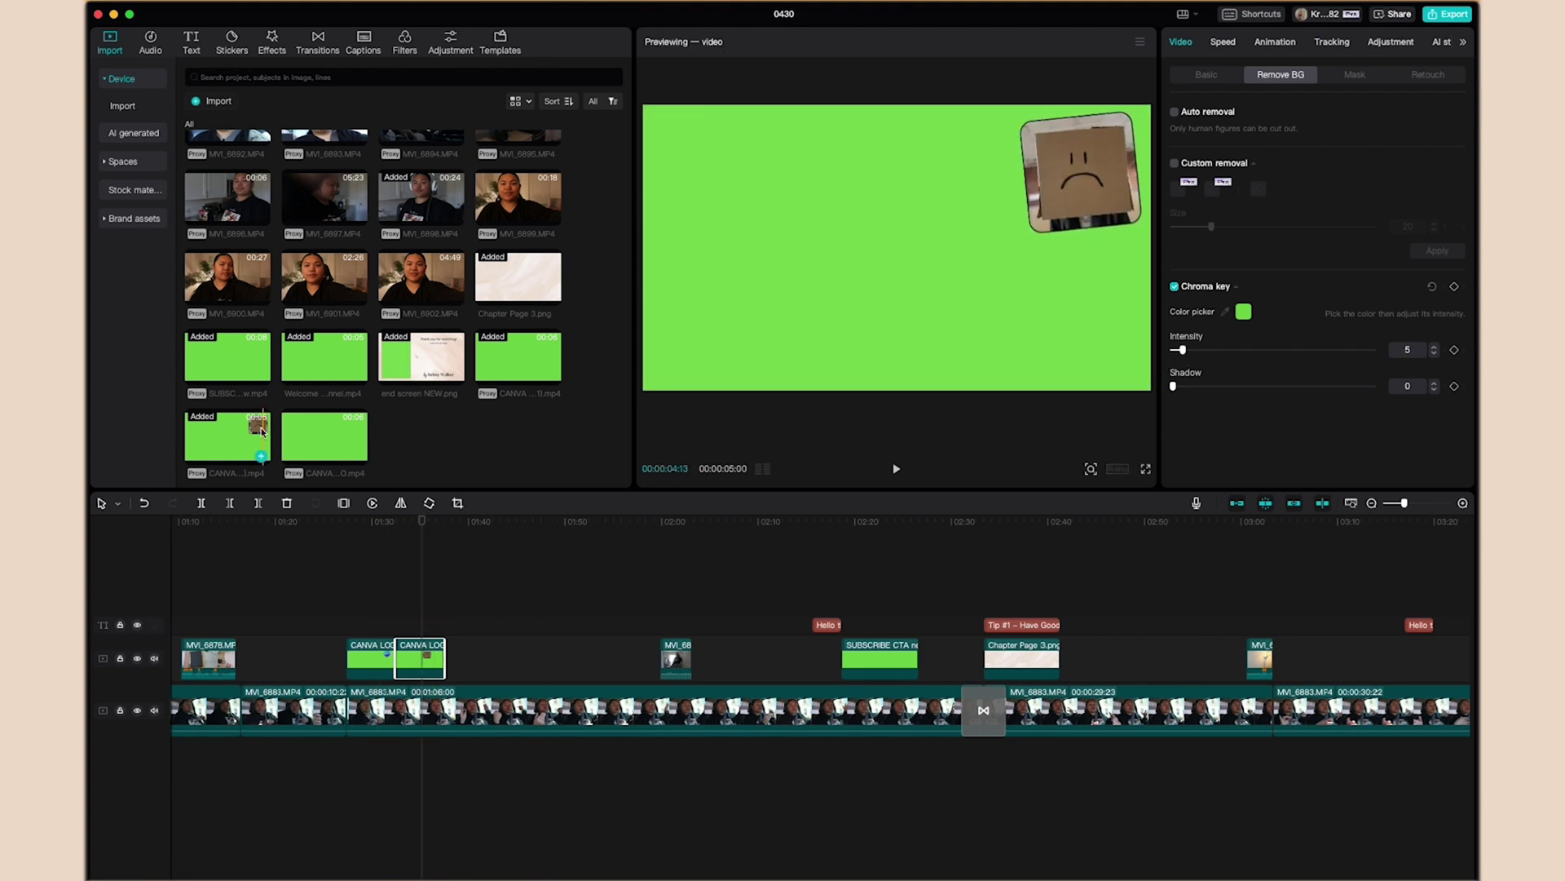
# Drop the HOW TO CREATE GRAPHICS ON CANVA clip after the box, key its green at intensity 10, preview.
pyautogui.moveTo(324, 436); pyautogui.dragTo(447, 665)
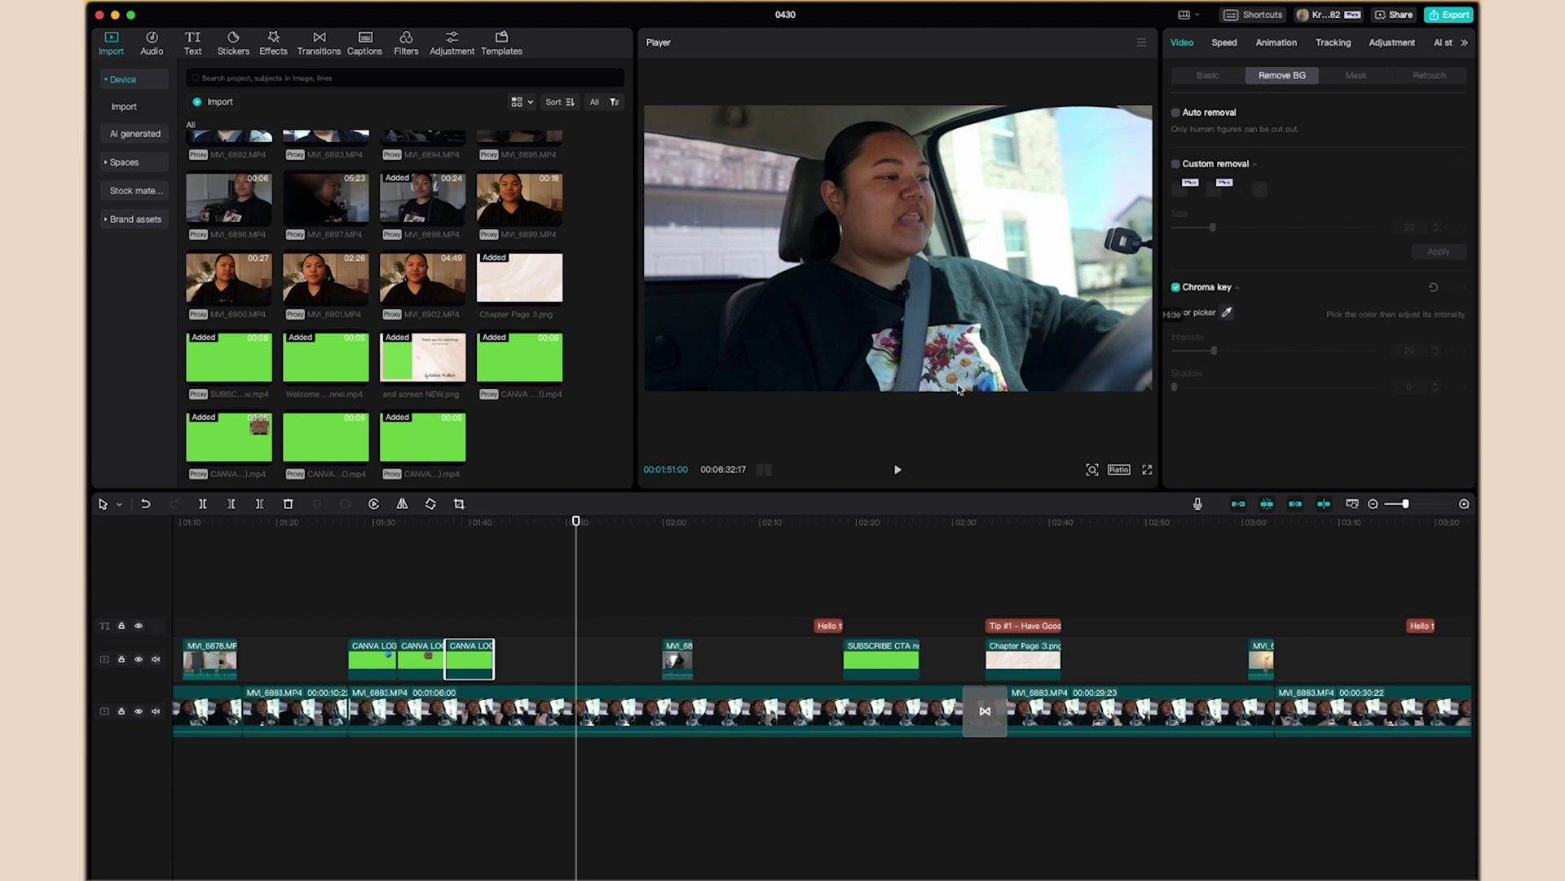
pyautogui.moveTo(576, 526); pyautogui.dragTo(474, 523)
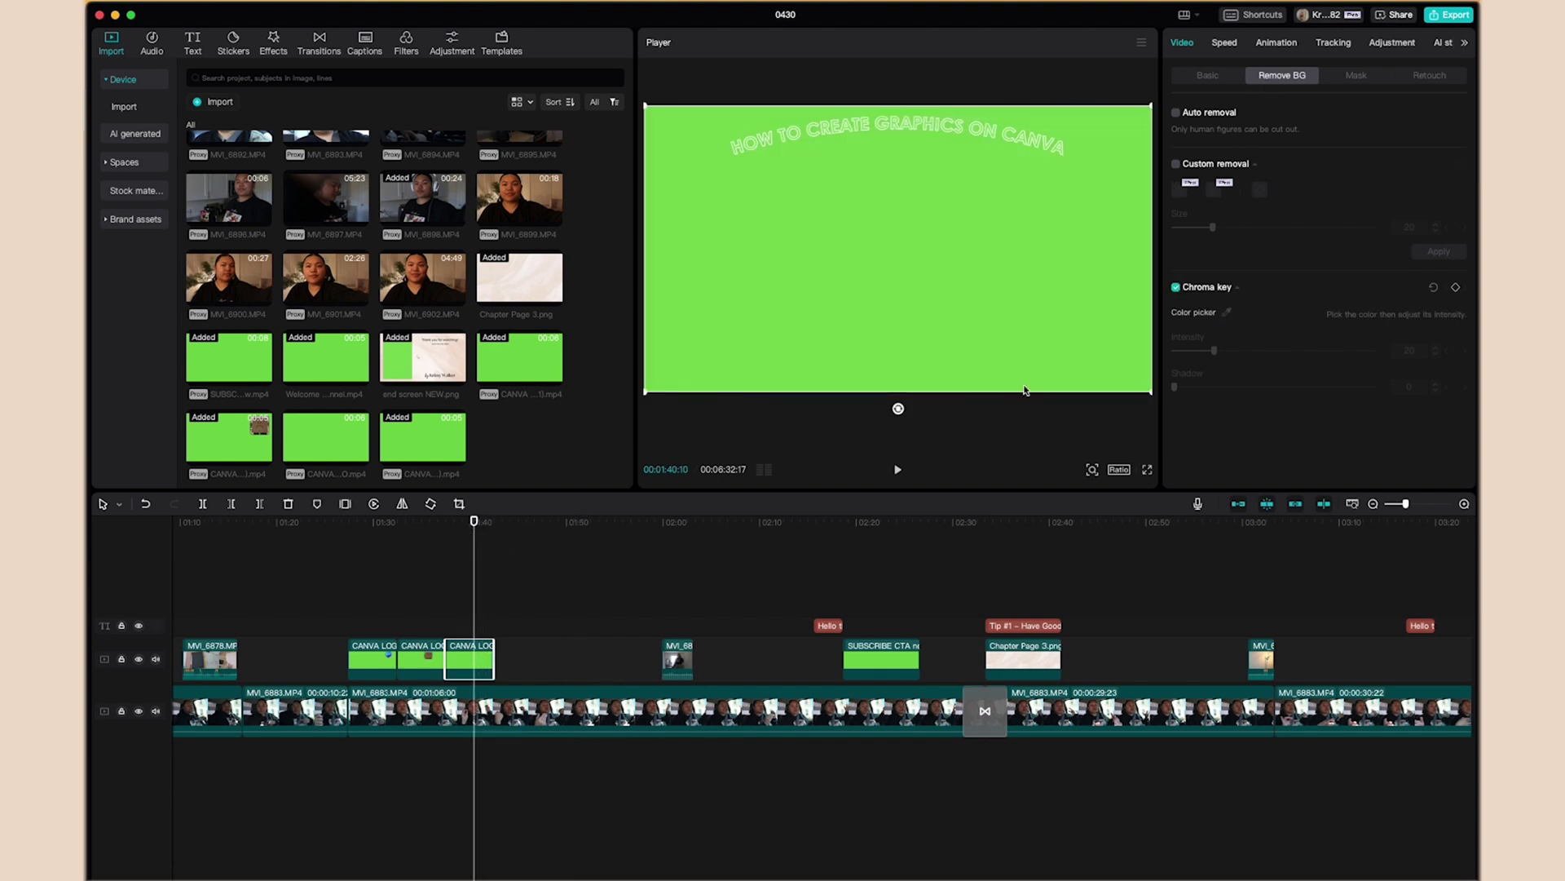
pyautogui.click(1233, 312)
pyautogui.click(1111, 310)
pyautogui.moveTo(1213, 353); pyautogui.dragTo(1193, 368)
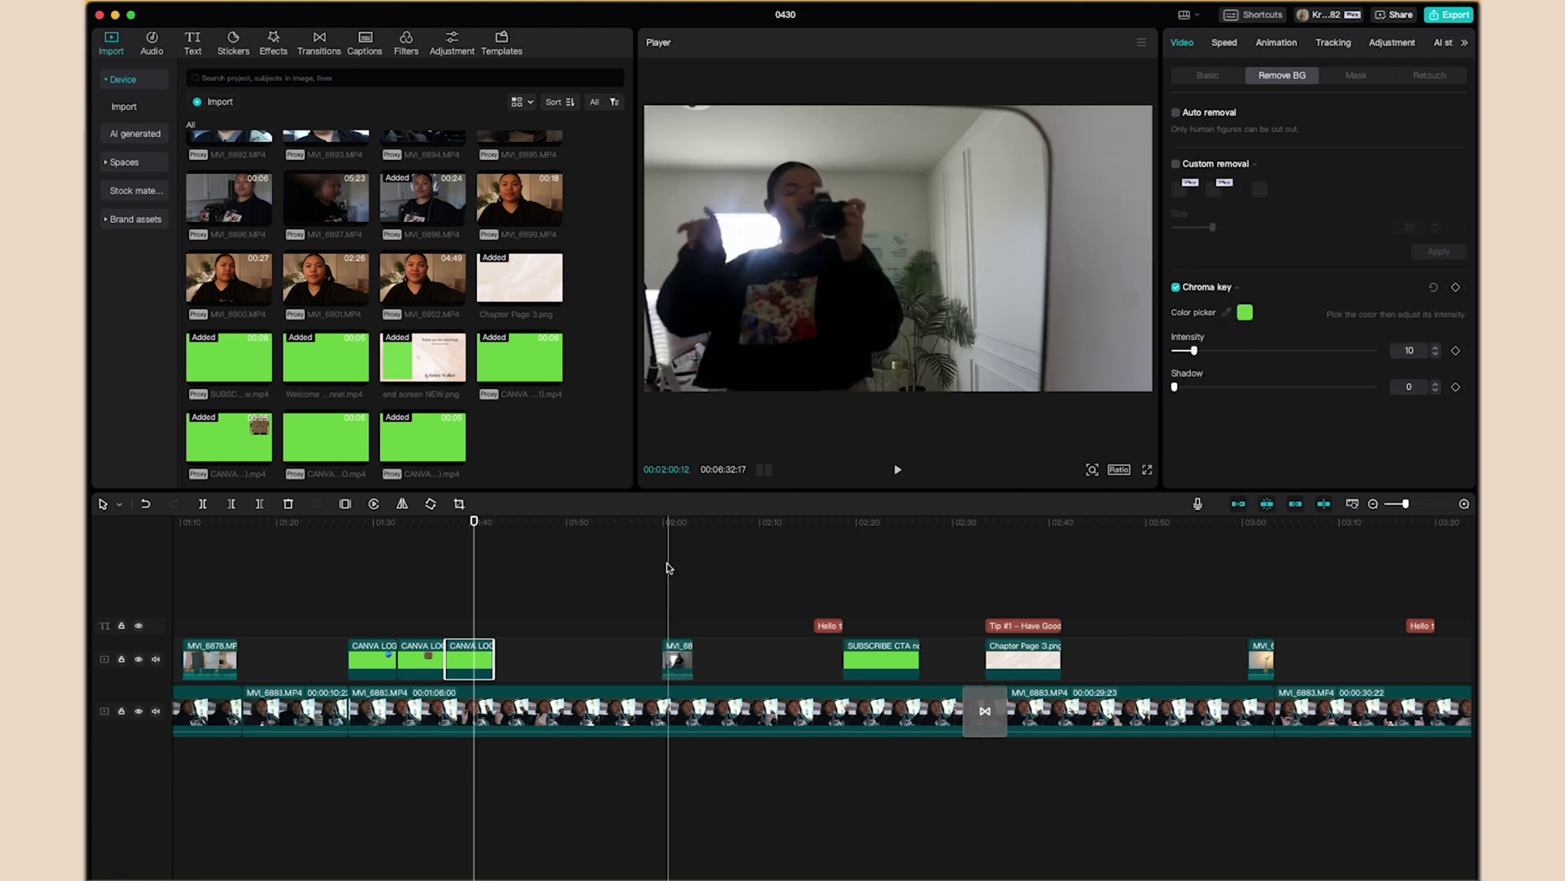
pyautogui.press('space')
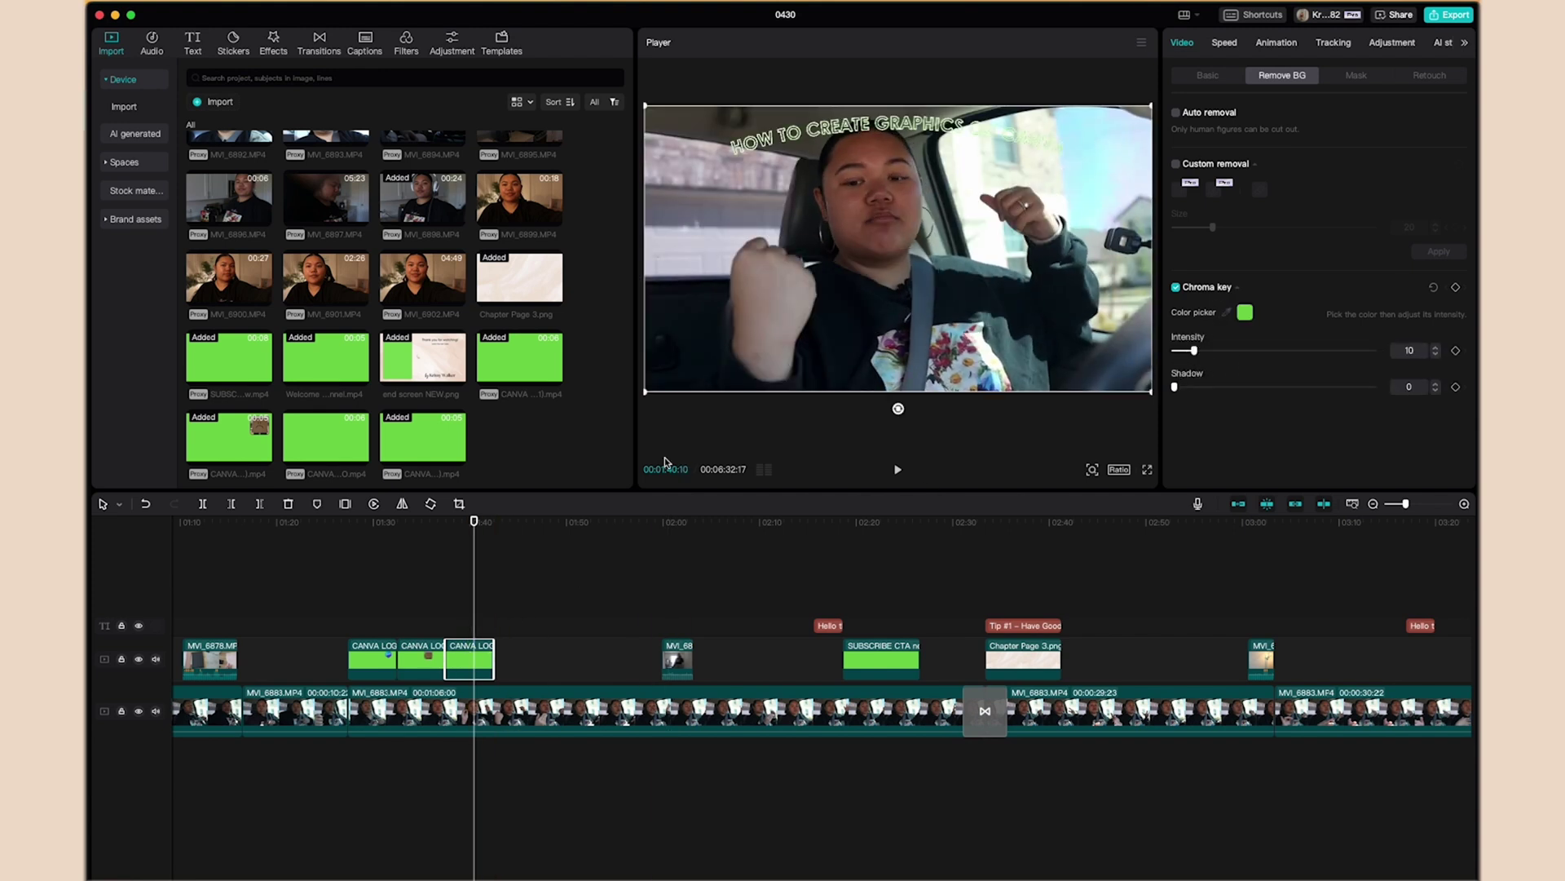
pyautogui.press('space')
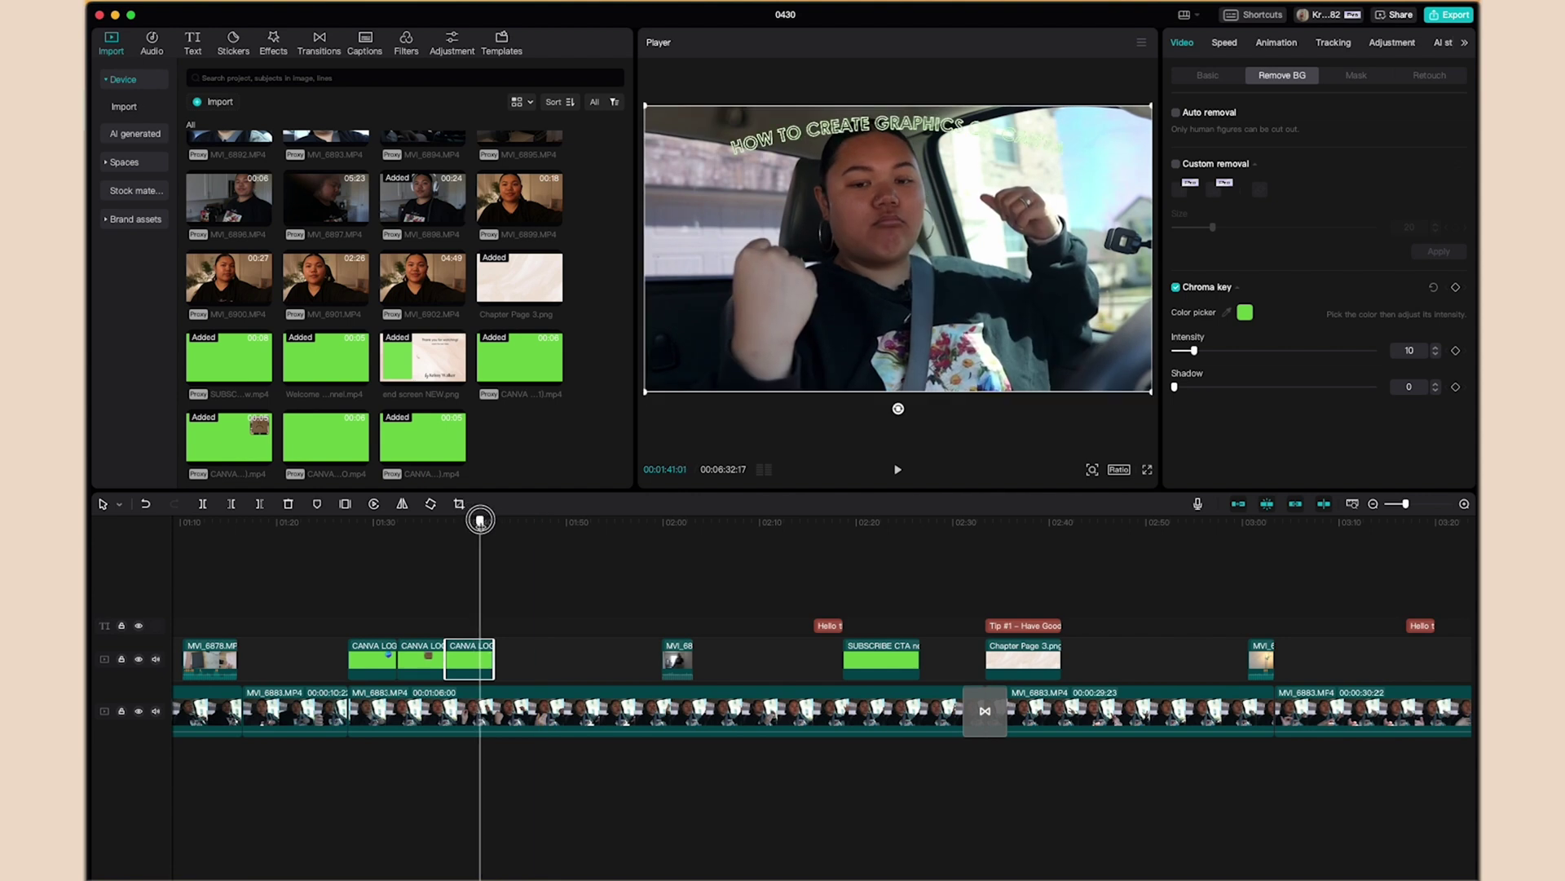
pyautogui.moveTo(479, 521); pyautogui.dragTo(481, 523)
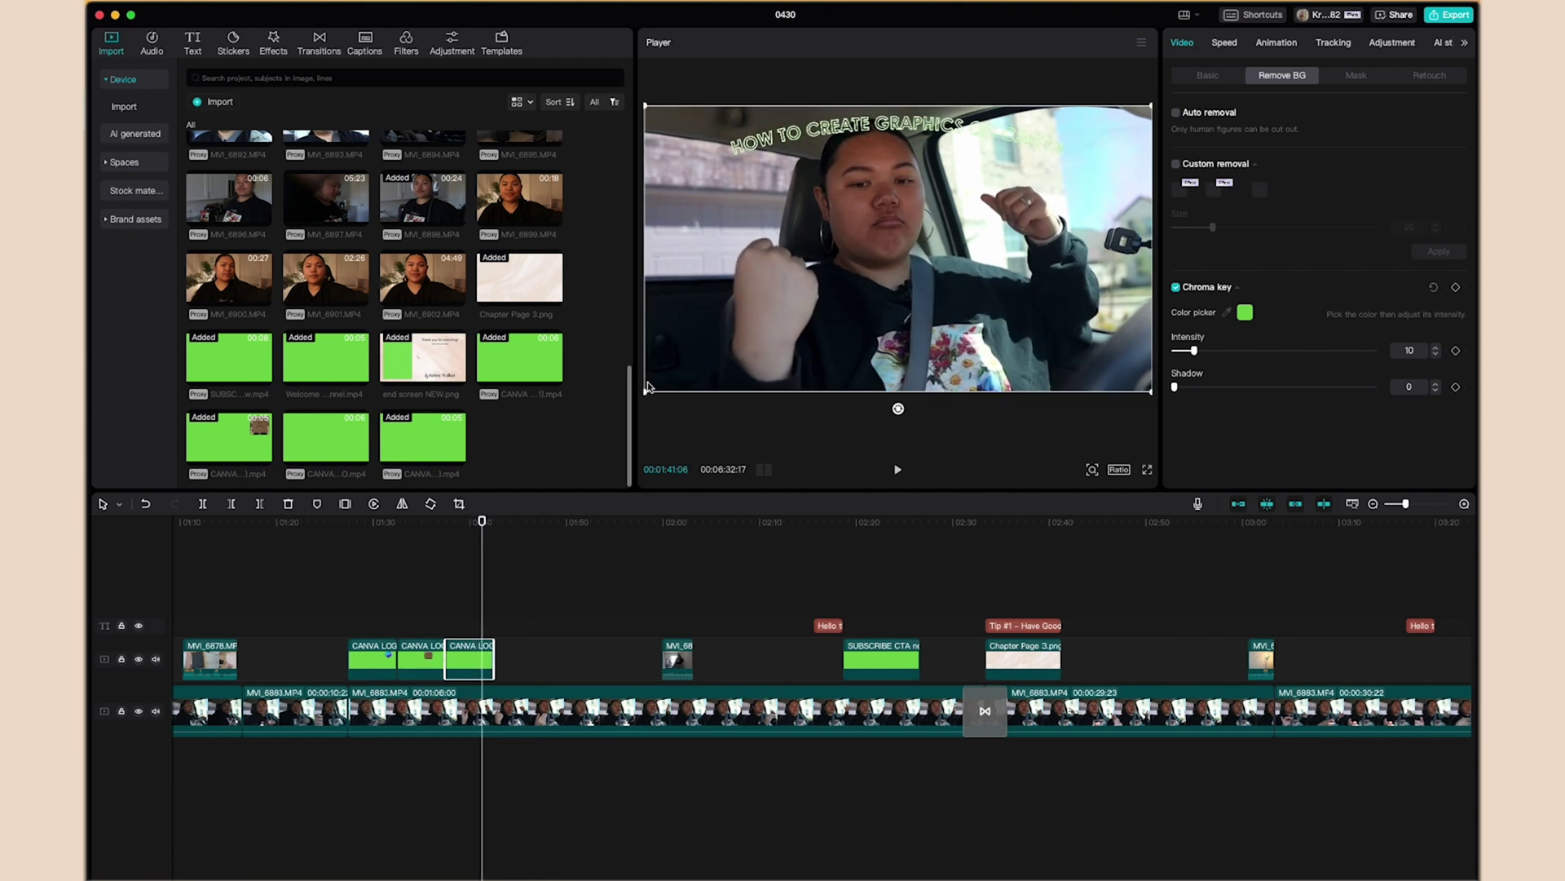
# Scale the title overlay to 110% at Y position -108 and preview the overlays.
pyautogui.click(1210, 75)
pyautogui.click(468, 662)
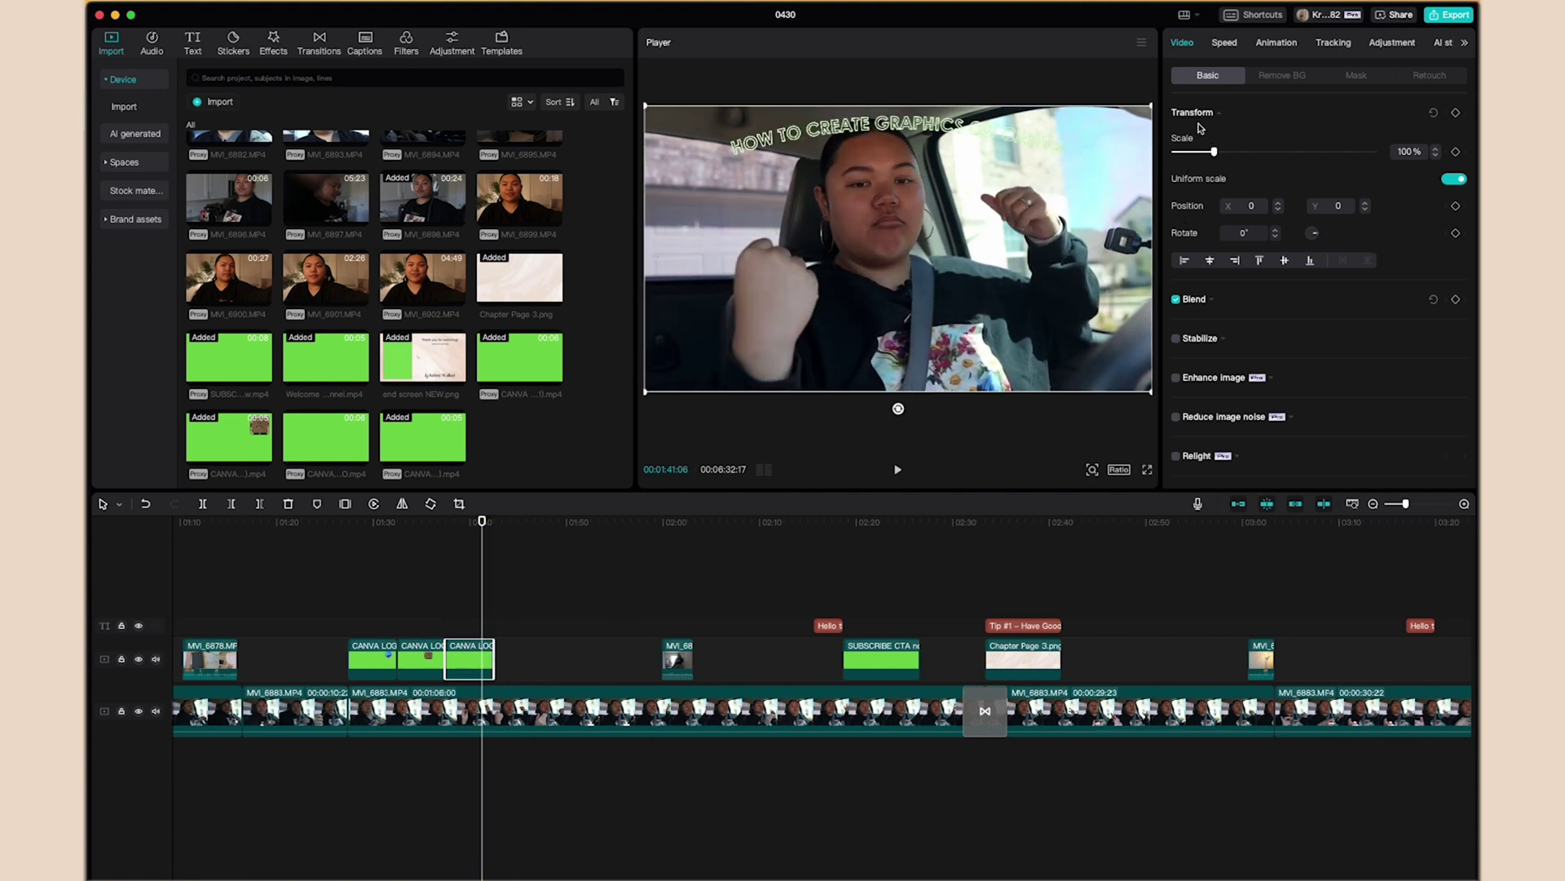
pyautogui.moveTo(1214, 153); pyautogui.dragTo(1219, 152)
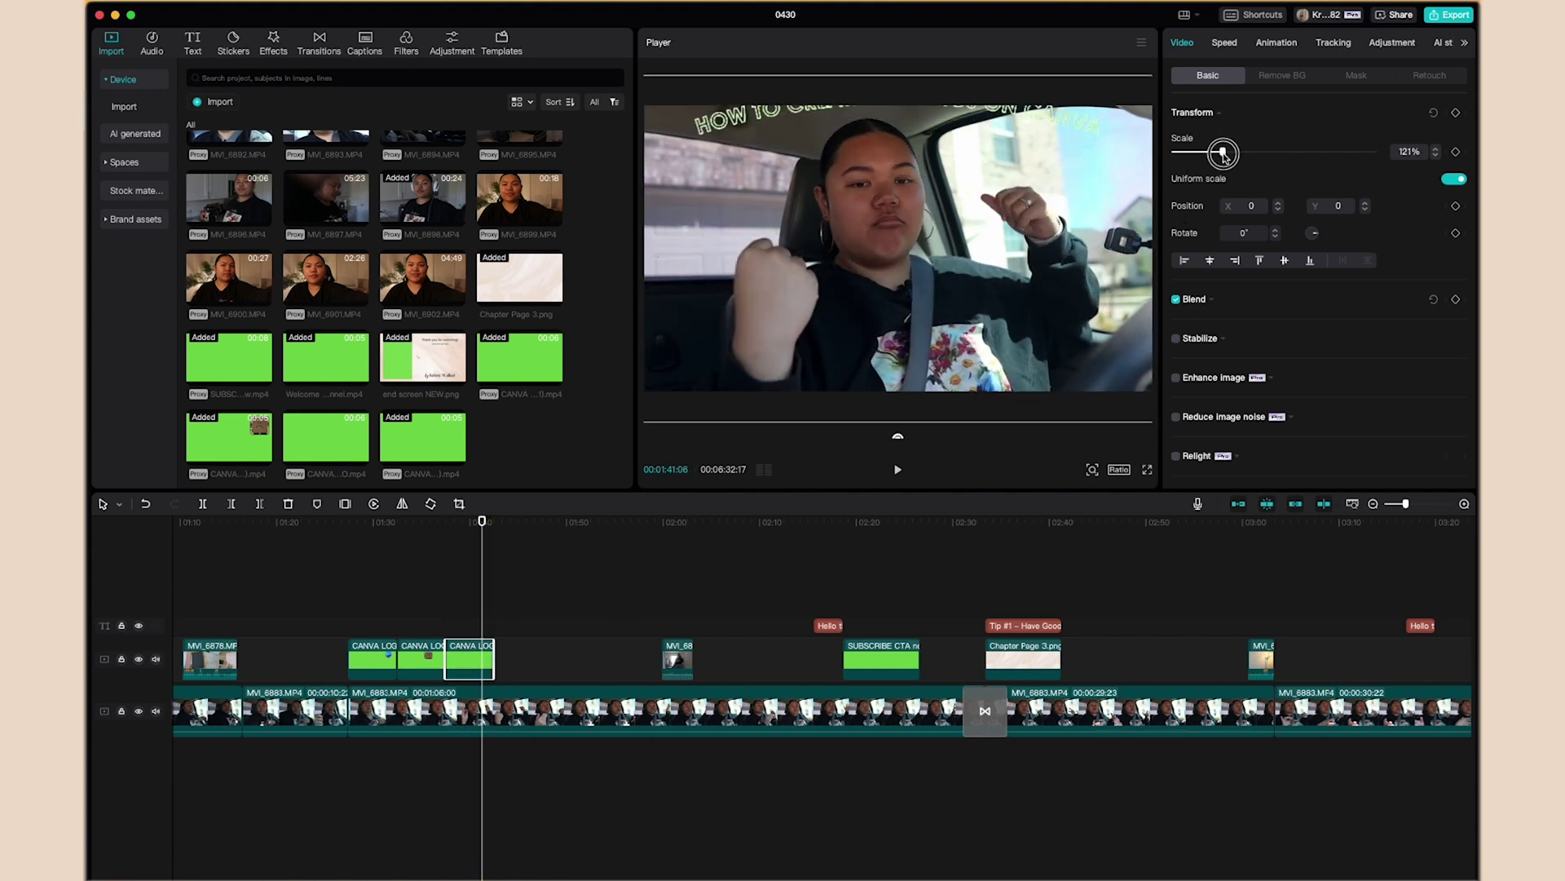
pyautogui.moveTo(937, 159); pyautogui.dragTo(939, 184)
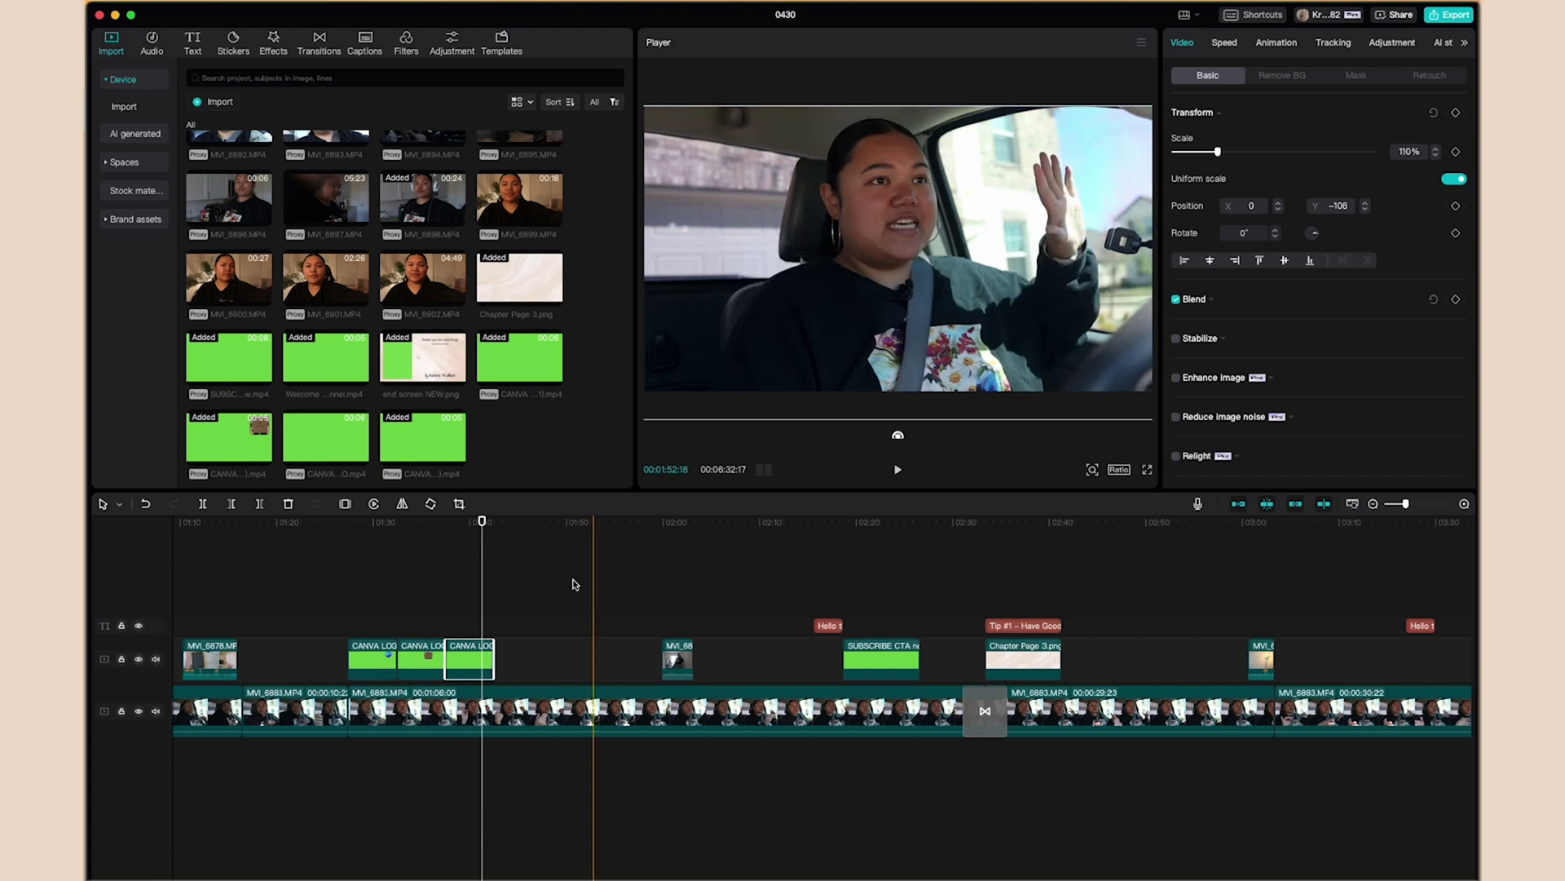
pyautogui.click(346, 602)
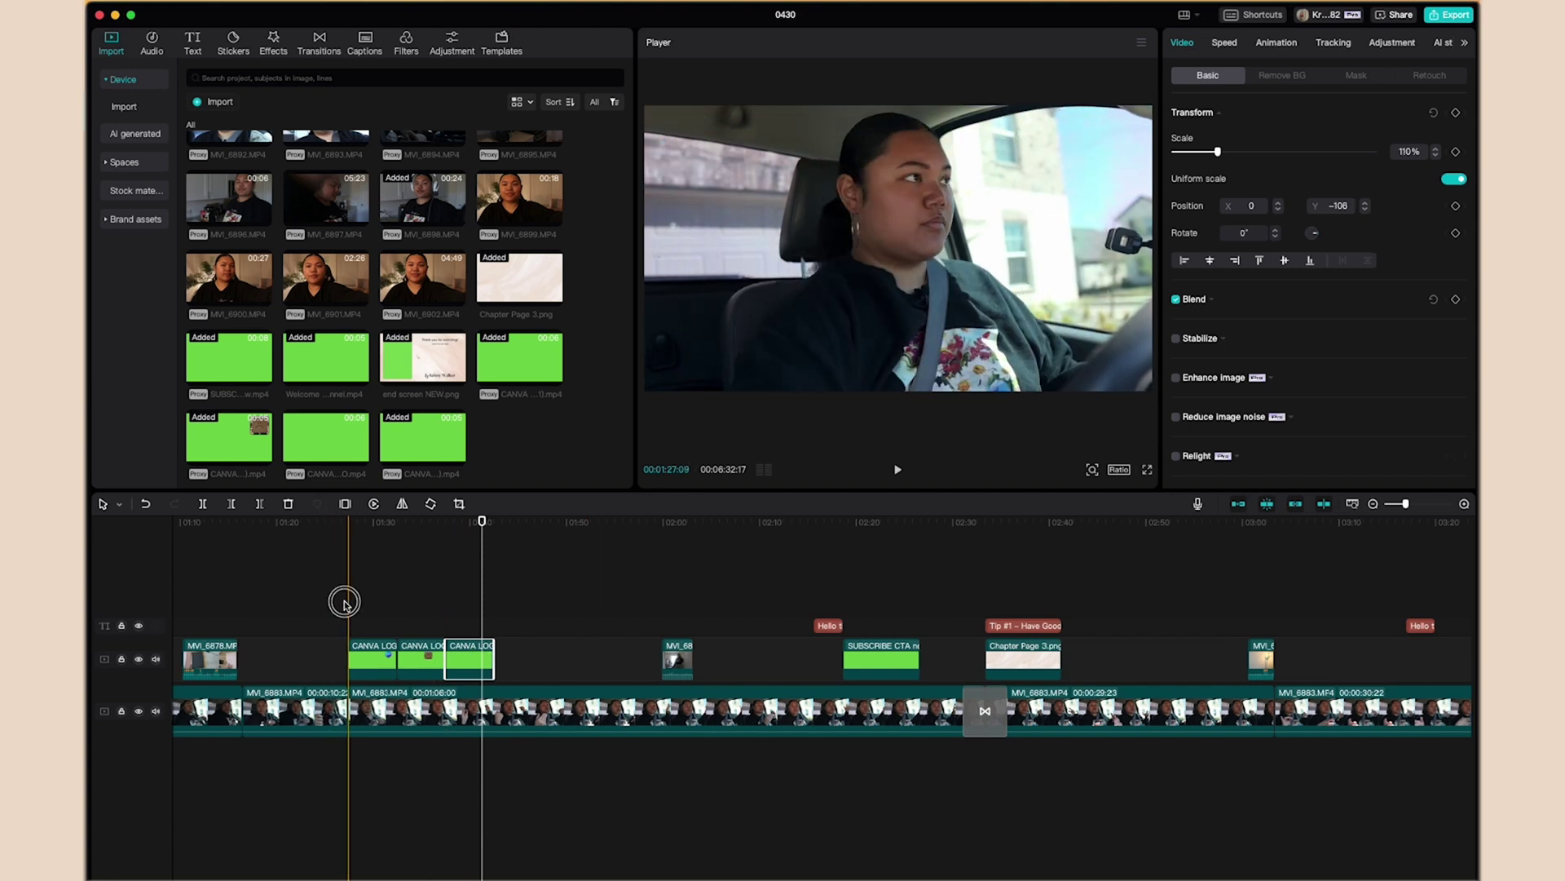
pyautogui.press('space')
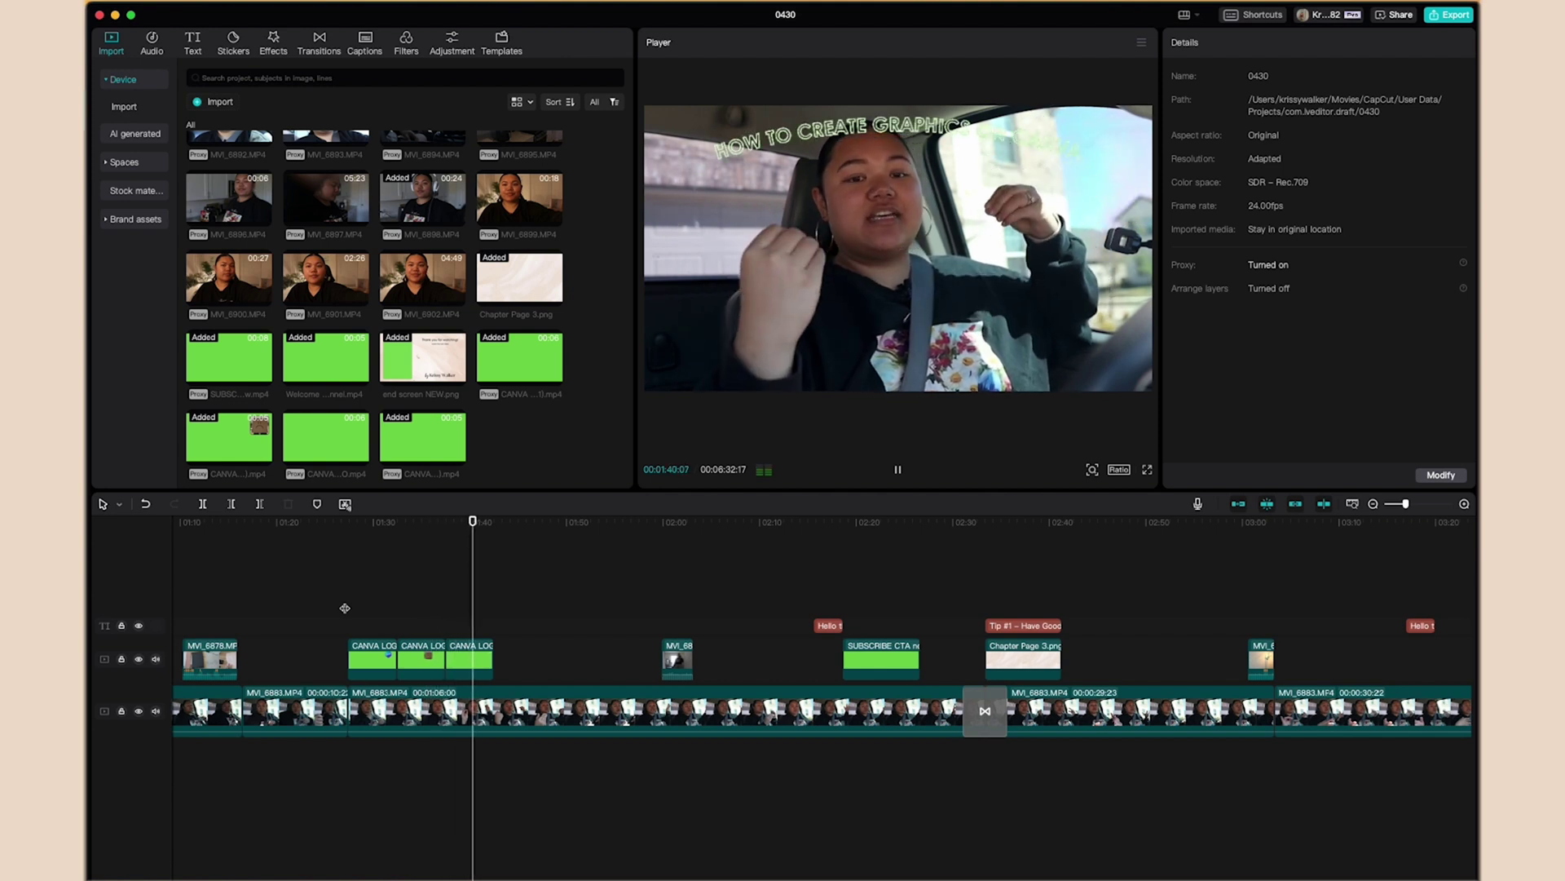
pyautogui.click(457, 659)
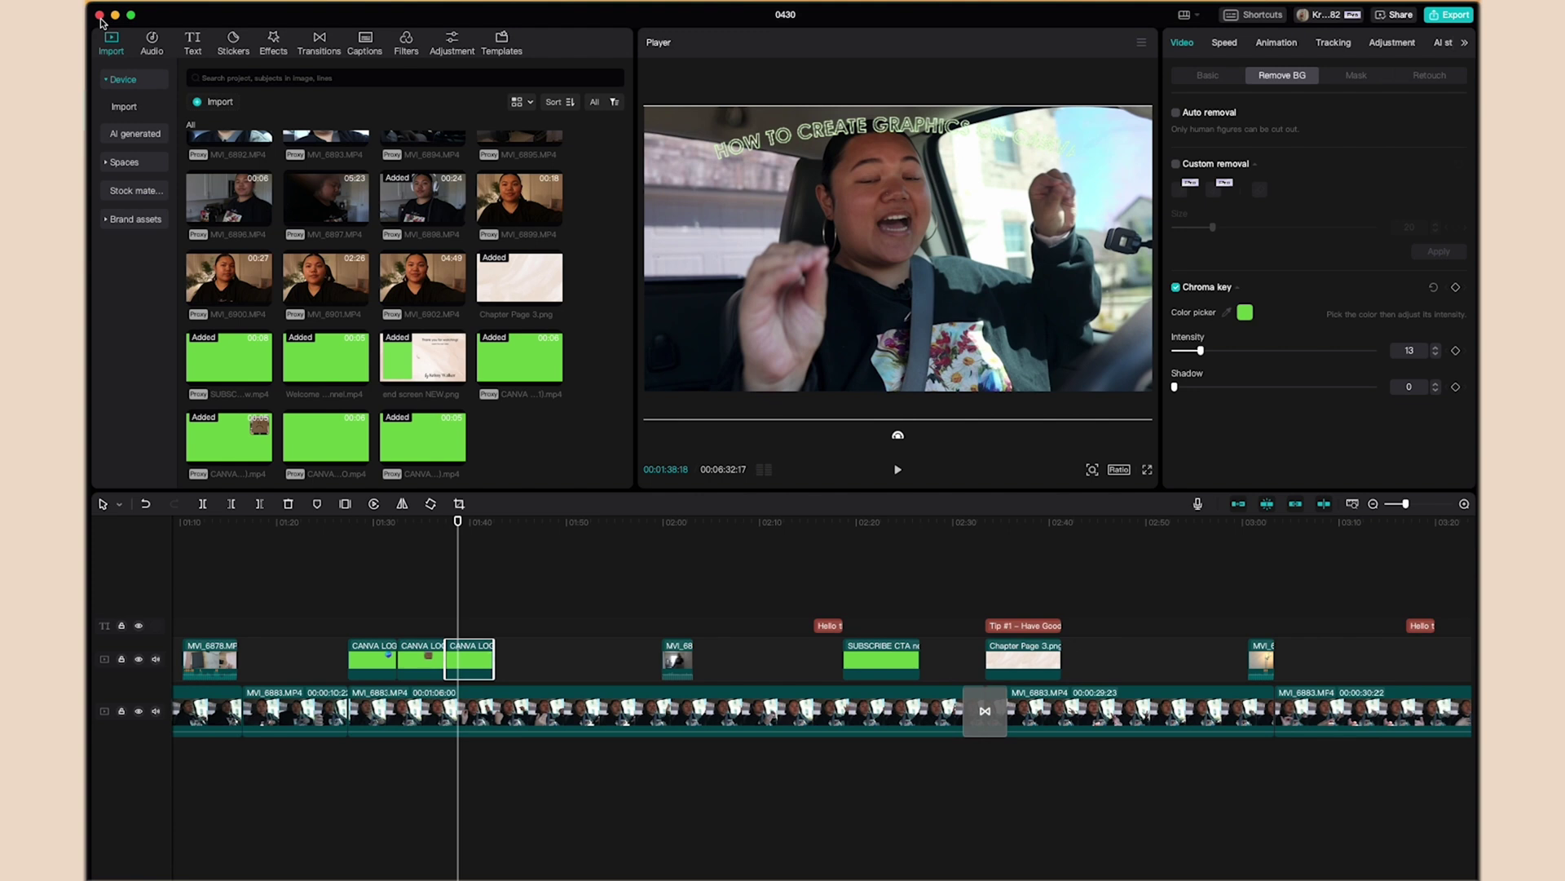
# Close the CapCut project and return to page 2 of the Canva design.
pyautogui.click(99, 16)
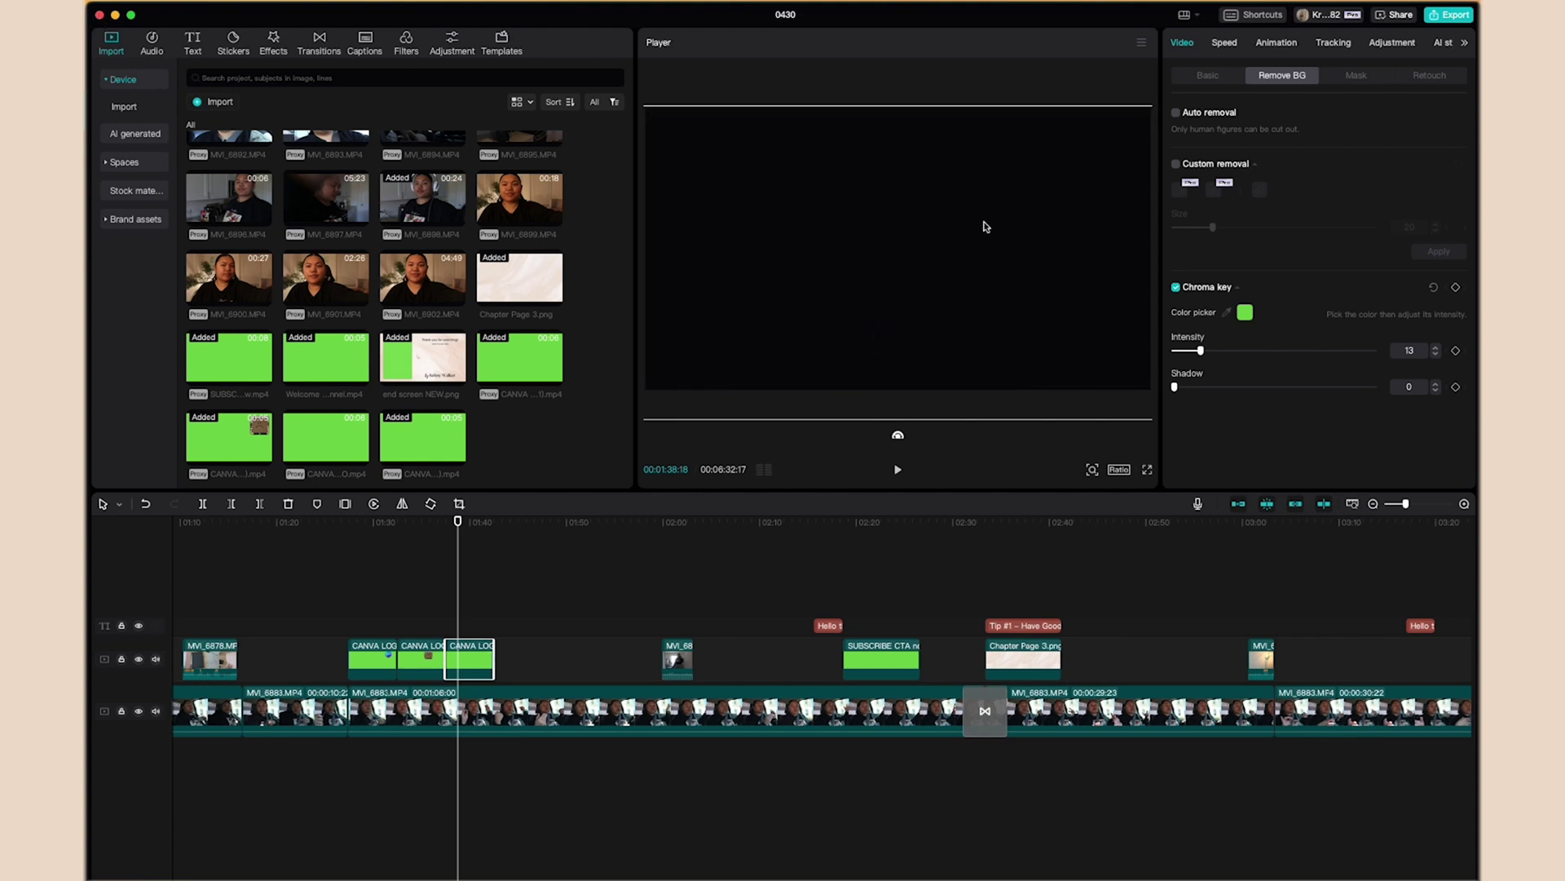
pyautogui.click(856, 287)
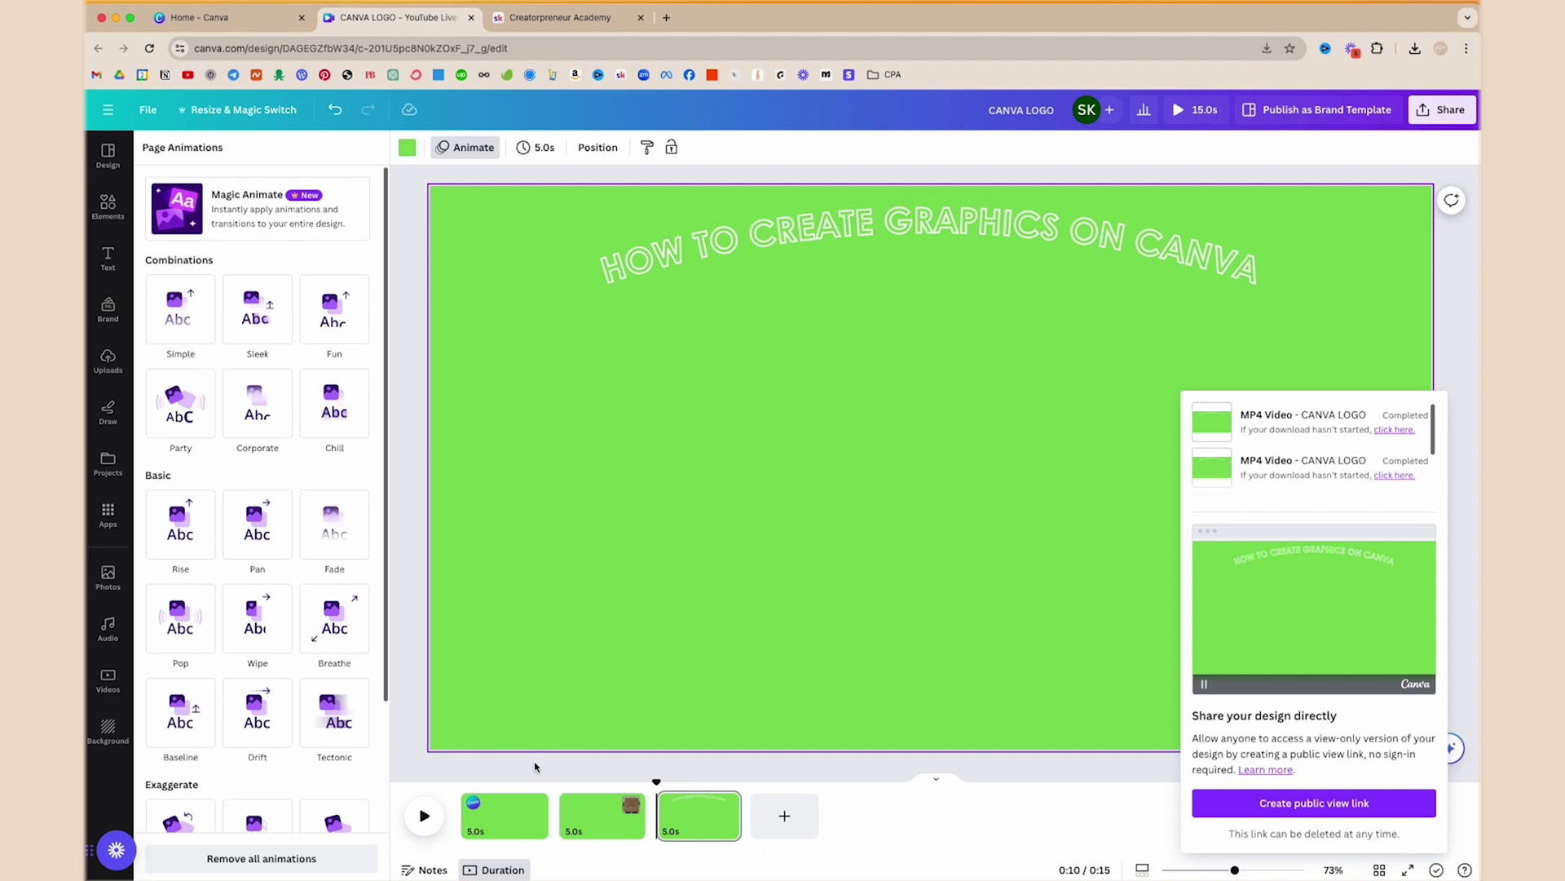
pyautogui.click(600, 815)
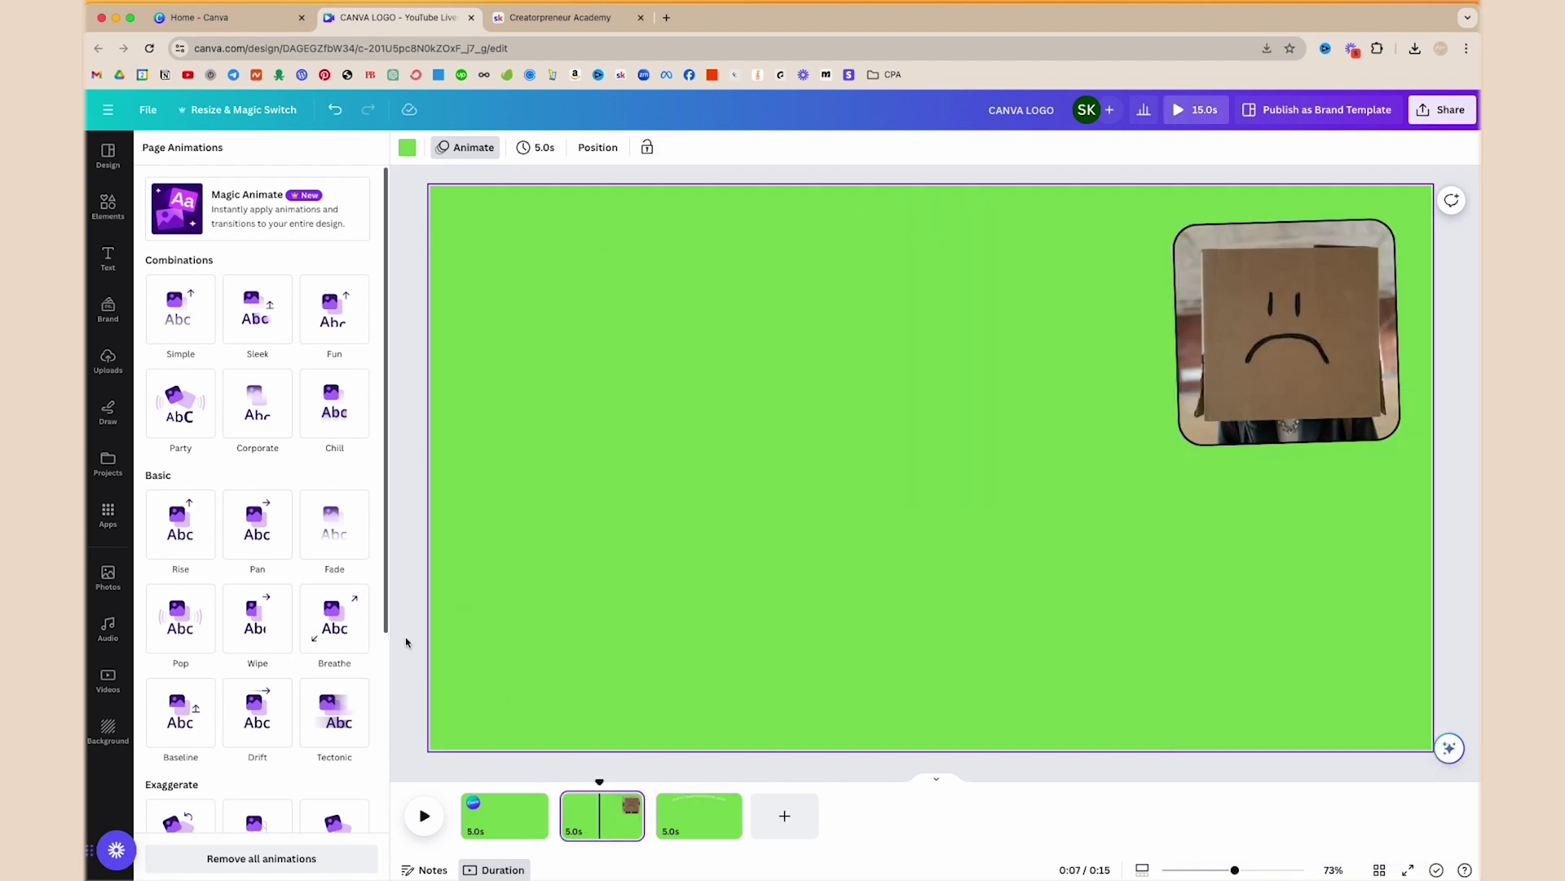